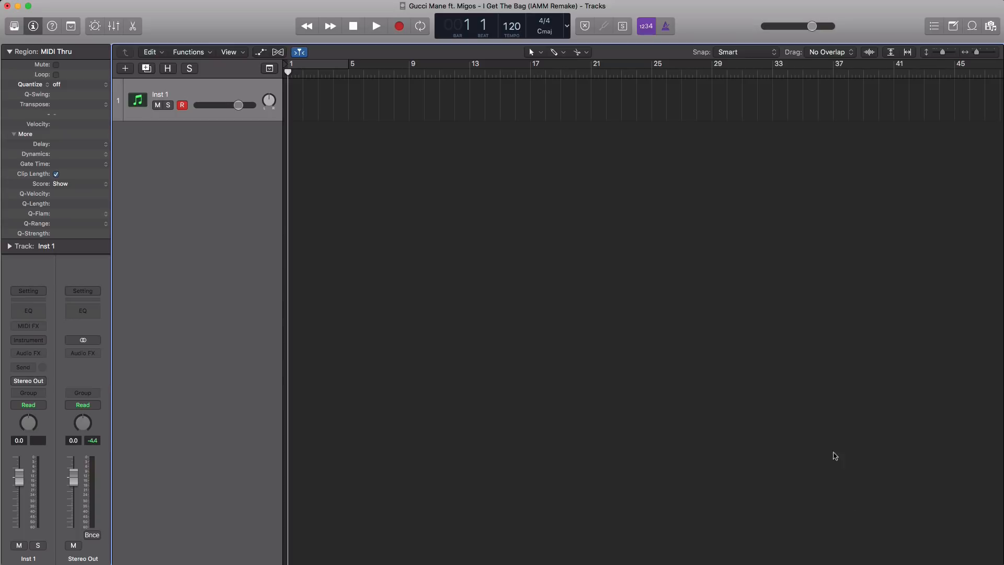
Set the project tempo to 140 and enable cycling over the first four bars.
drag(516, 35, 511, 27)
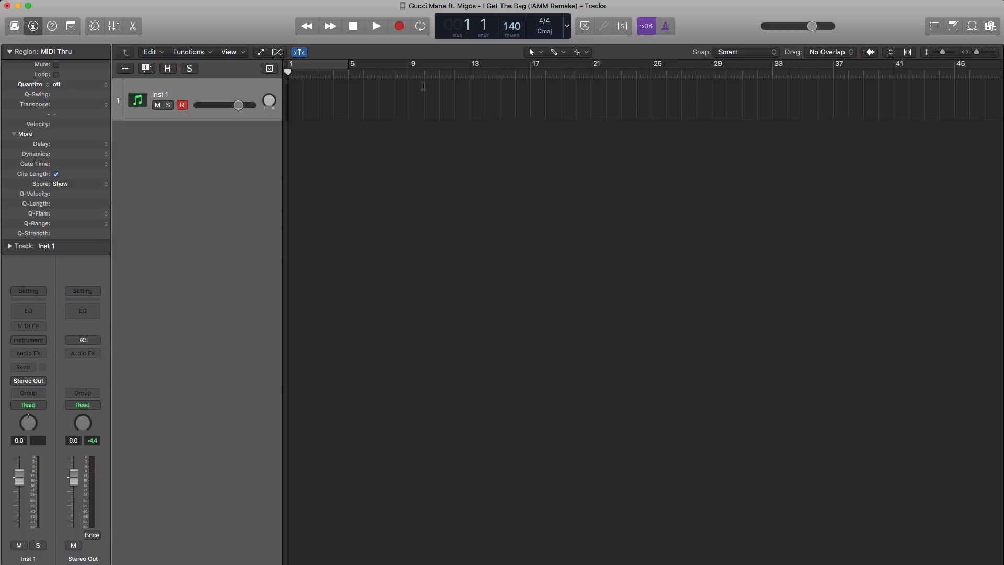
click(320, 68)
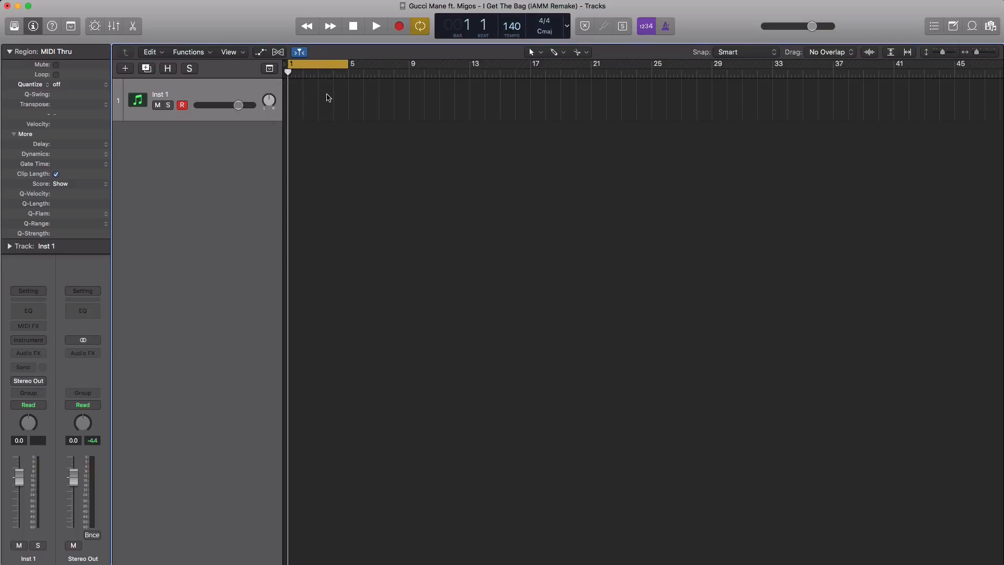
Create an empty MIDI region on the Inst 1 track covering bars 1 through 4.
click(301, 103)
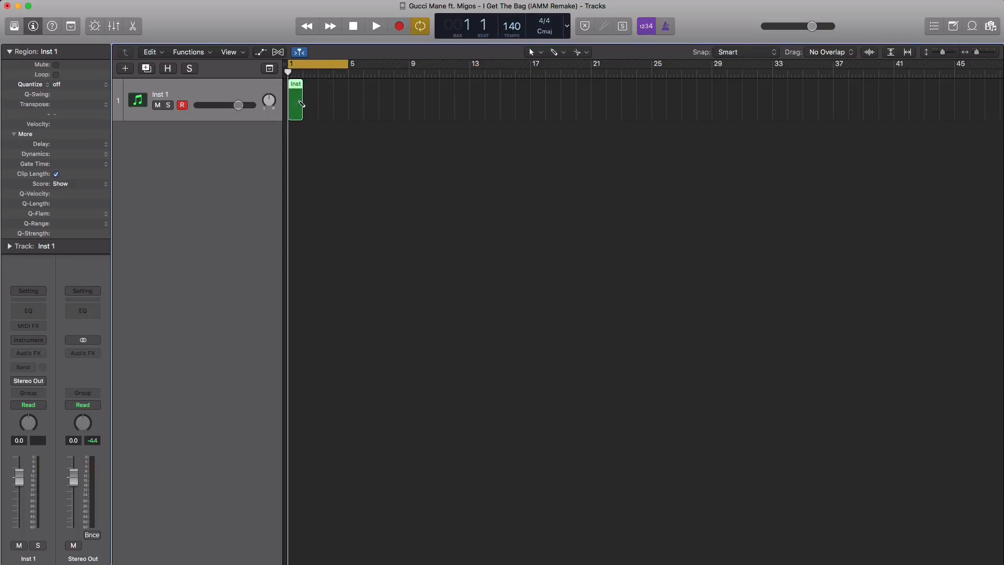
drag(320, 106, 348, 109)
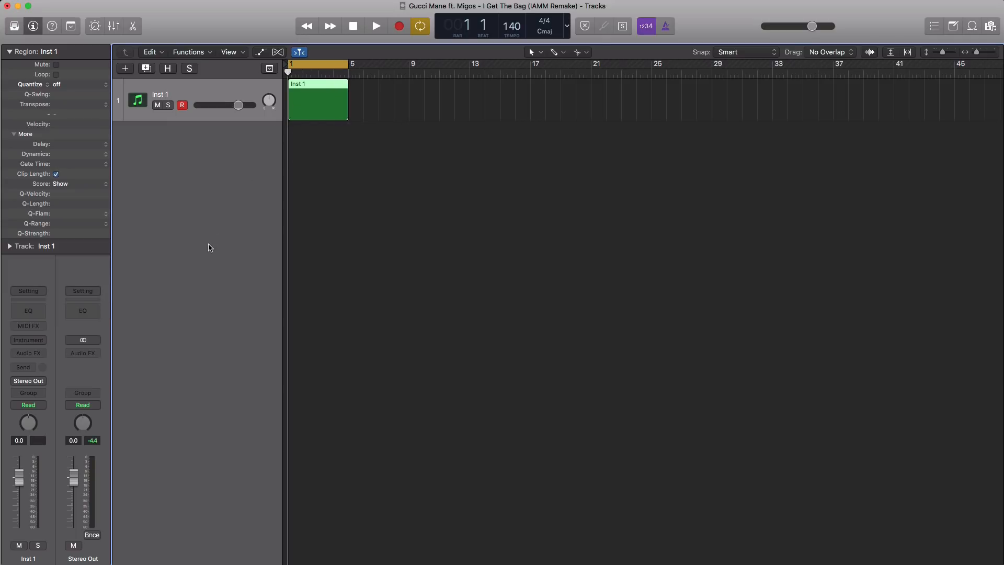
Load Nexus 2 as the Inst 1 instrument with the PD Bellpad 1 preset from the Single Layer Pads category.
click(42, 342)
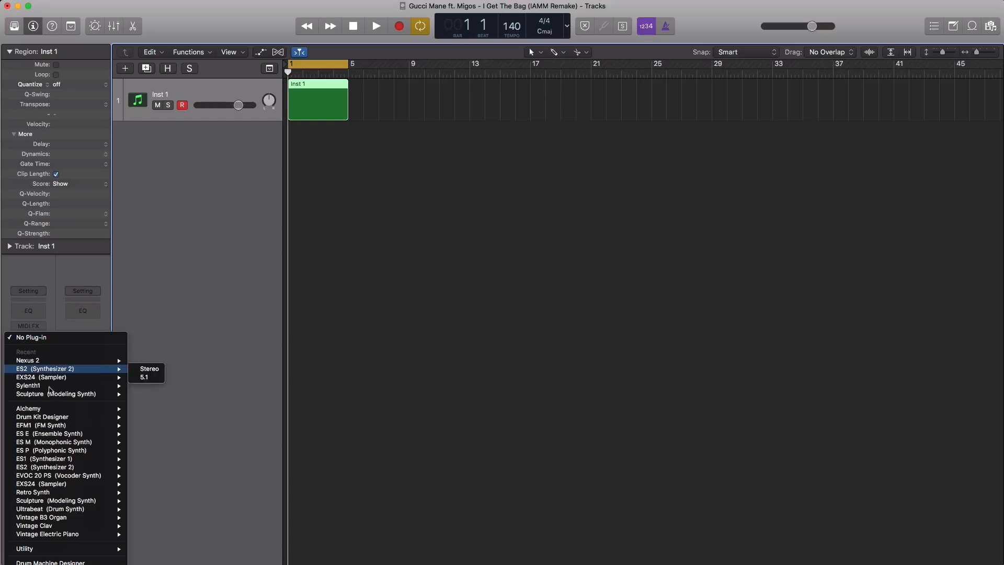
click(141, 363)
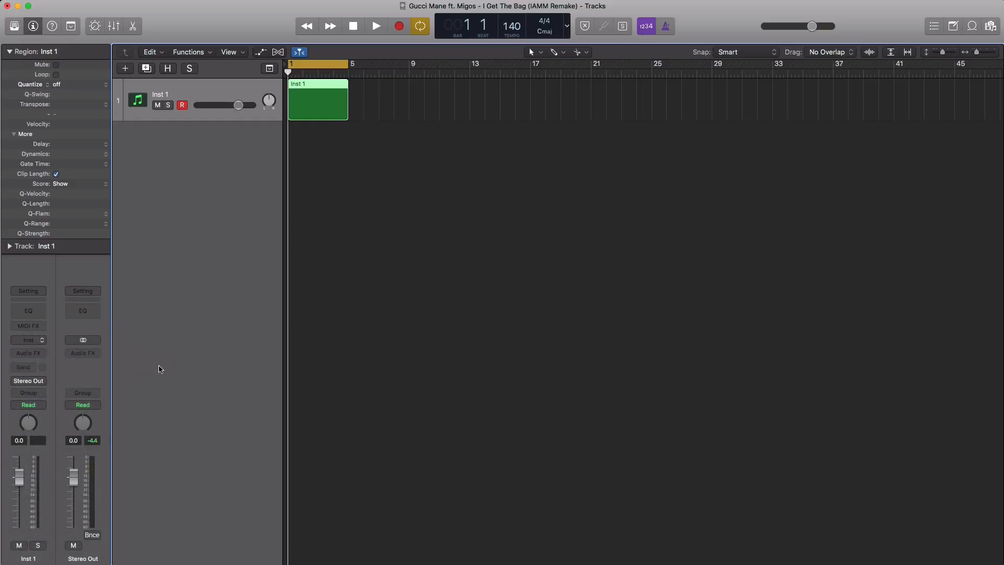
drag(271, 47, 567, 122)
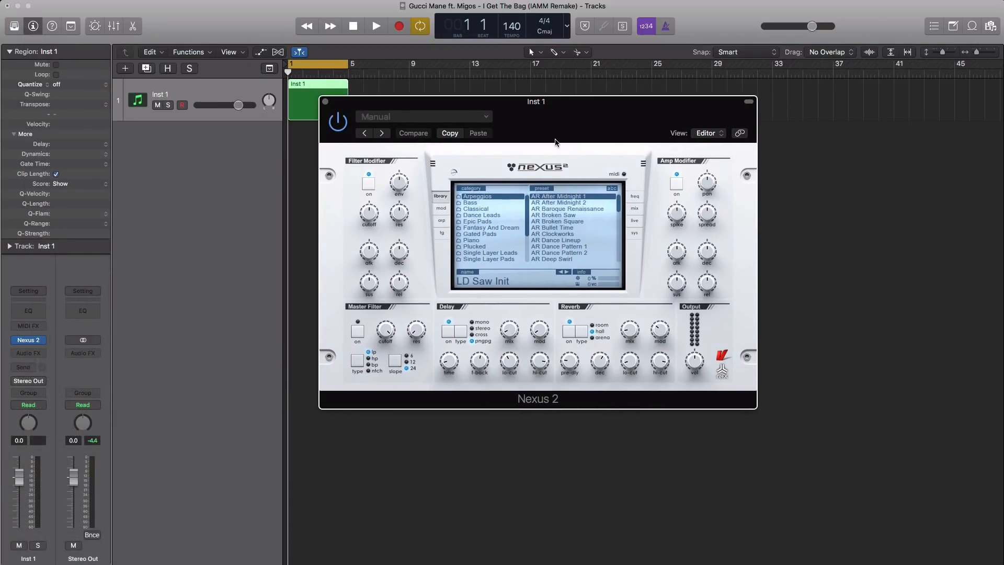
click(487, 259)
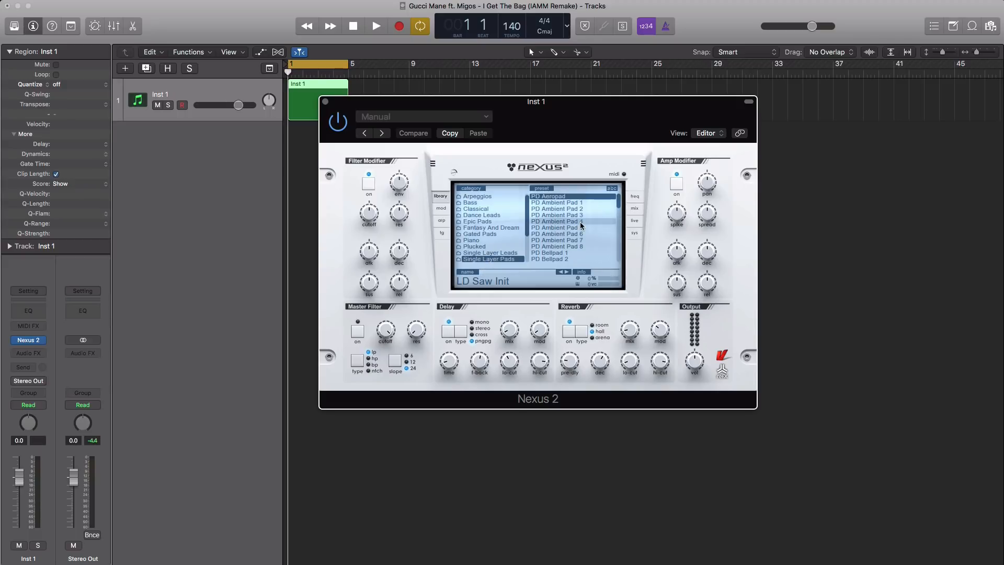
scroll(568, 241, down, 2)
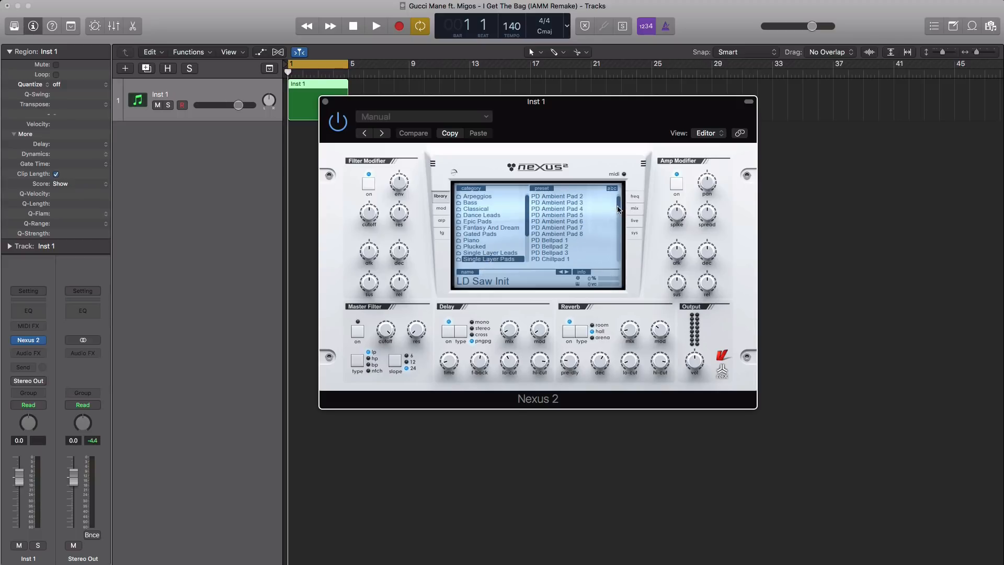
click(550, 240)
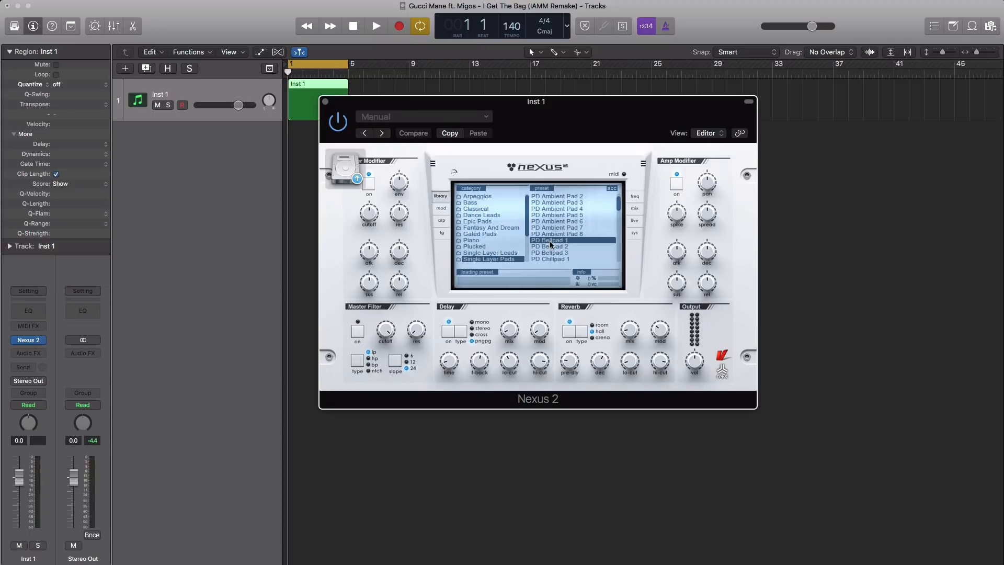
click(325, 102)
Open the region in the Piano Roll and draw one-beat D#3 and A#3 notes at bar 1 with the Pencil Tool.
double_click(326, 108)
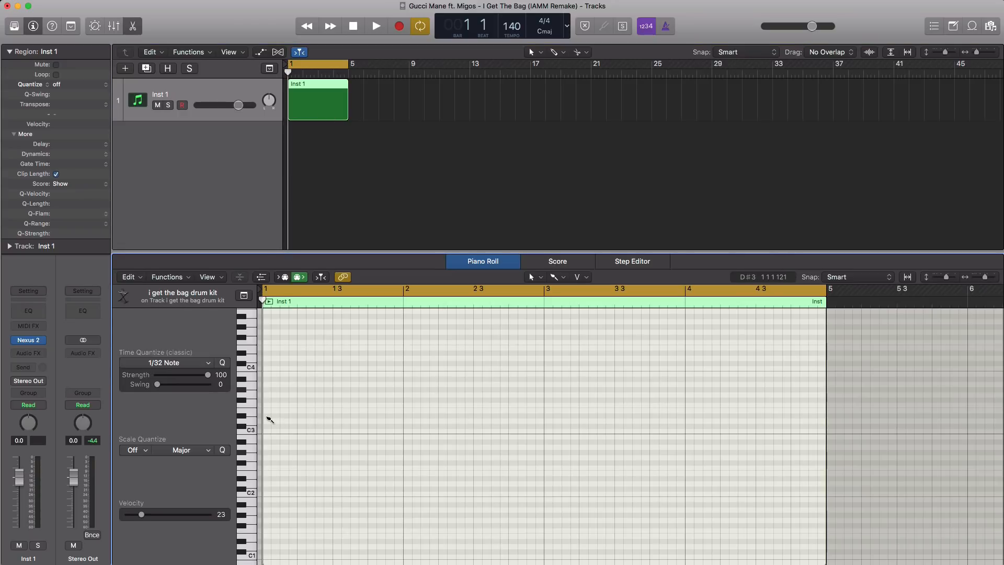
click(268, 417)
click(554, 277)
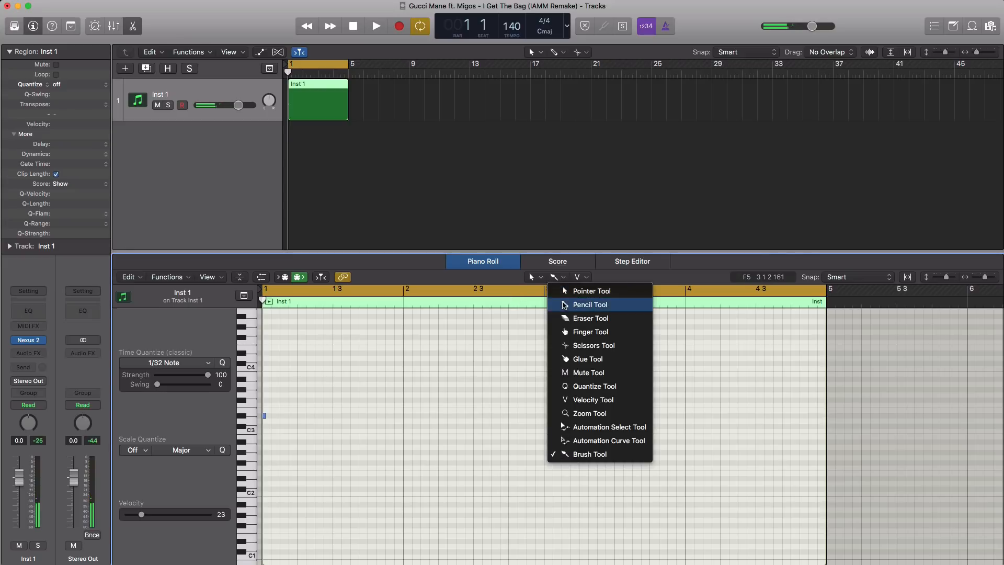
click(565, 306)
click(263, 415)
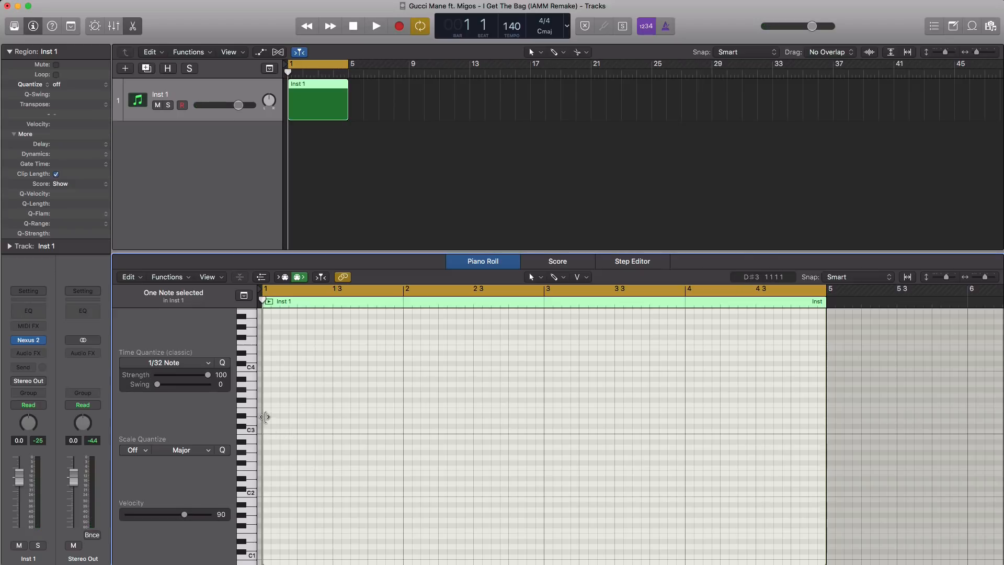
drag(266, 417, 282, 381)
Add a one-beat F#3 on beat 4 of bar 1 and a G#3 at bar 2, auditioning the melody.
key(space)
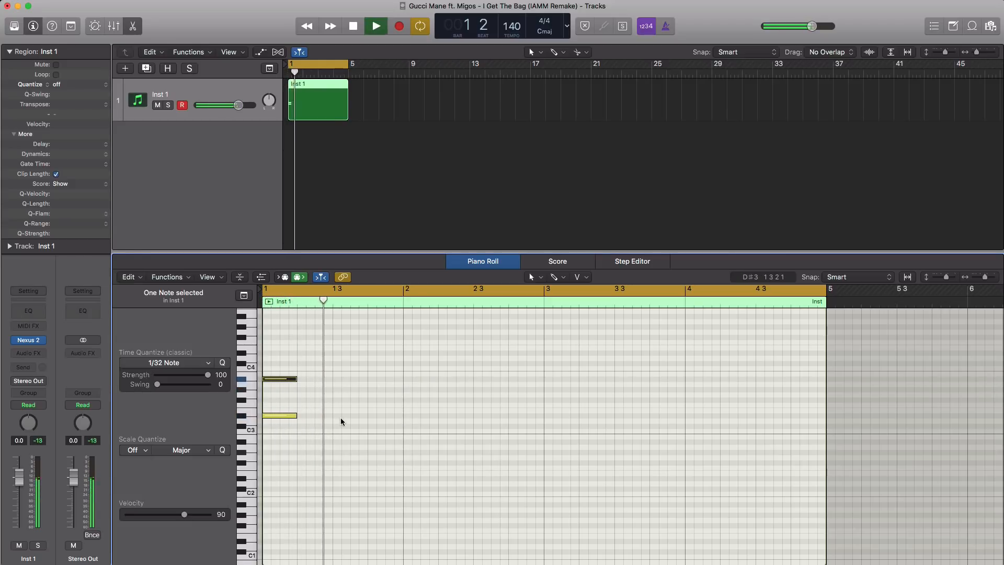
key(space)
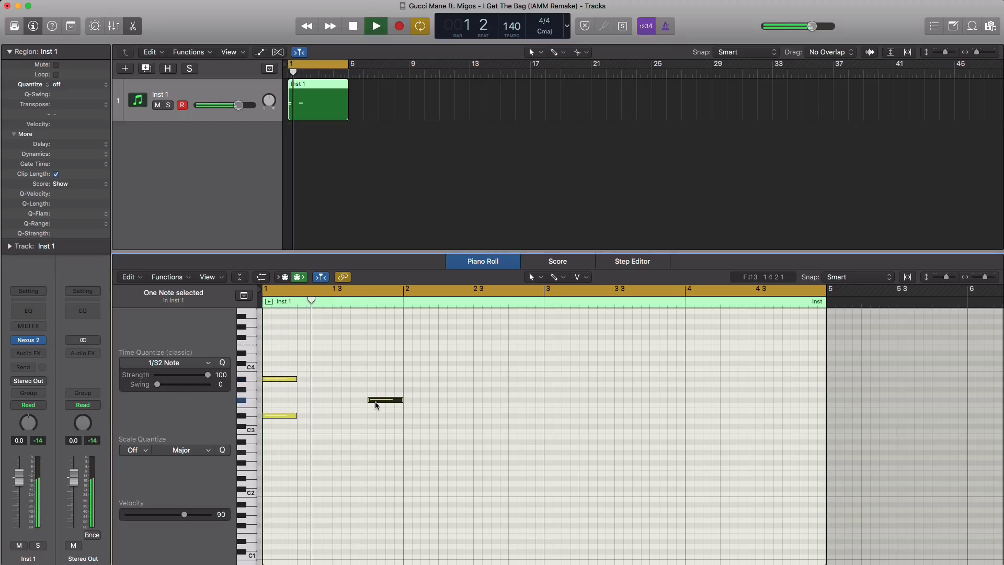
key(space)
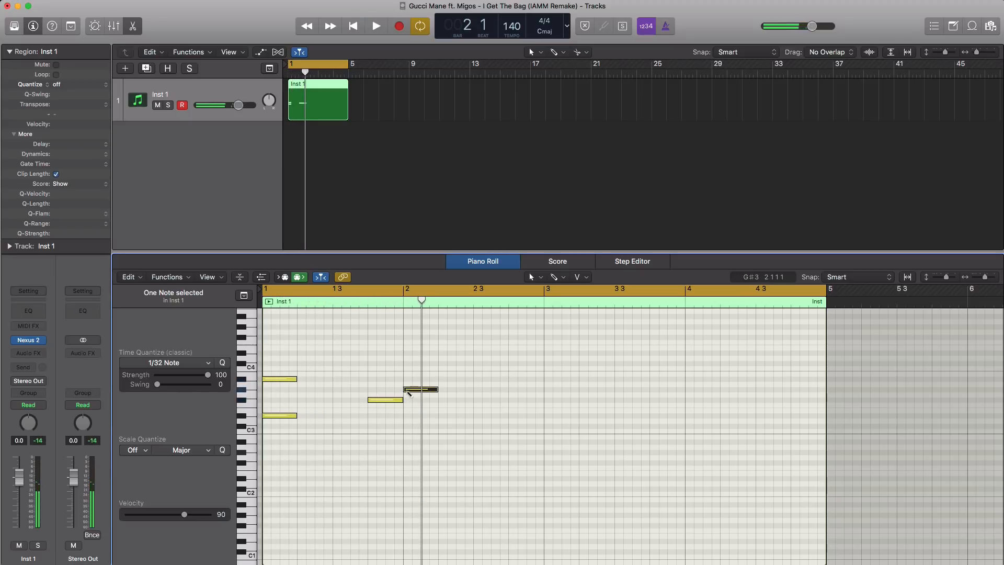
key(space)
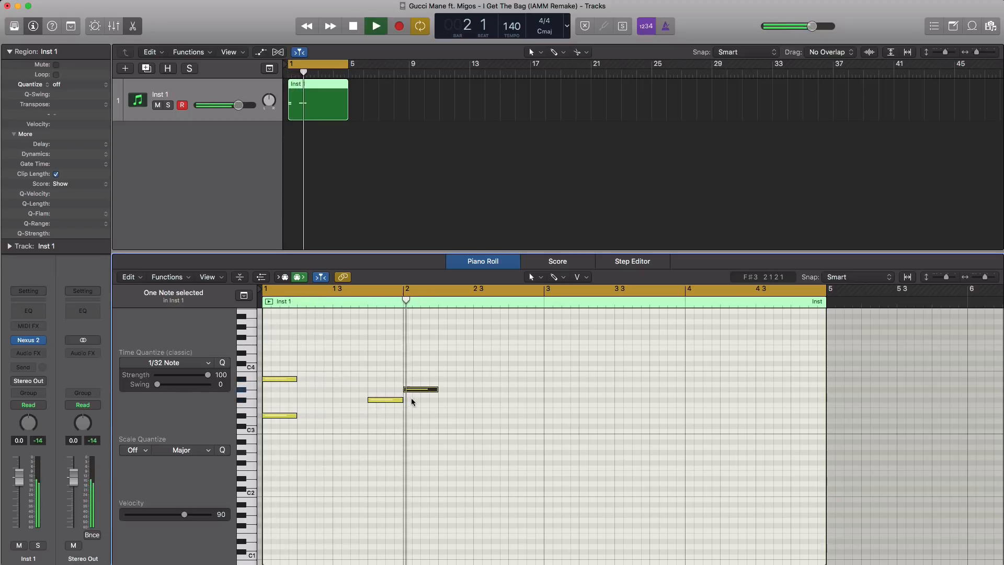
key(space)
Copy the four-note phrase to start at bar 3 and play back the loop.
drag(459, 460, 277, 356)
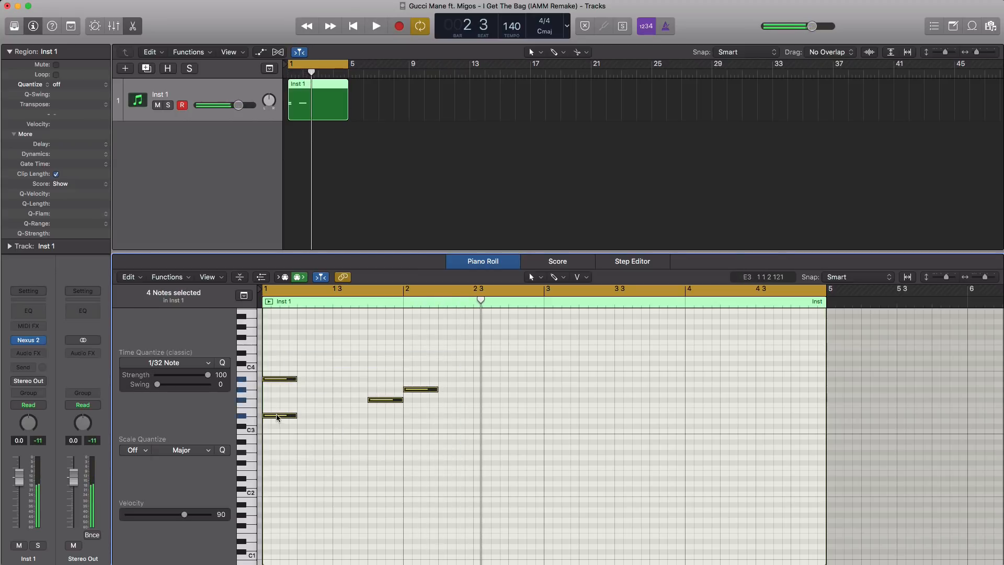
drag(278, 415, 559, 419)
key(f)
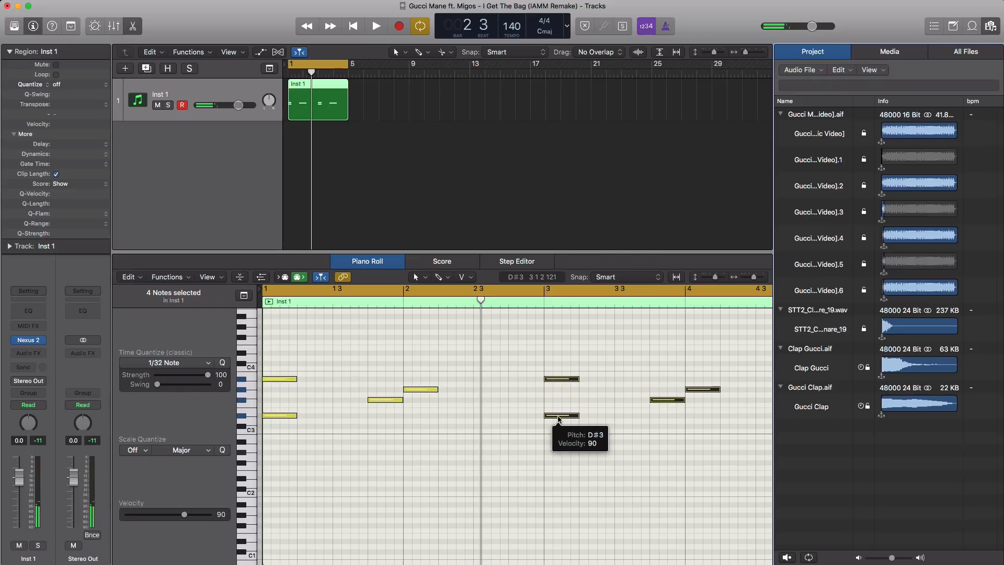
key(f)
key(space)
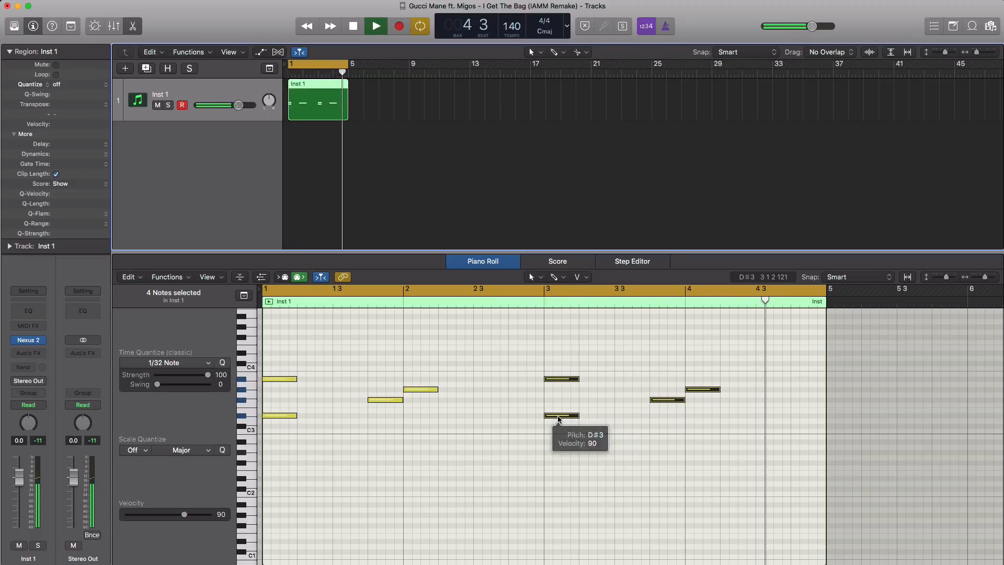
key(space)
Raise the amp modifier attack of the Nexus 2 pad to 54 while auditioning the loop.
mouse_move(559, 419)
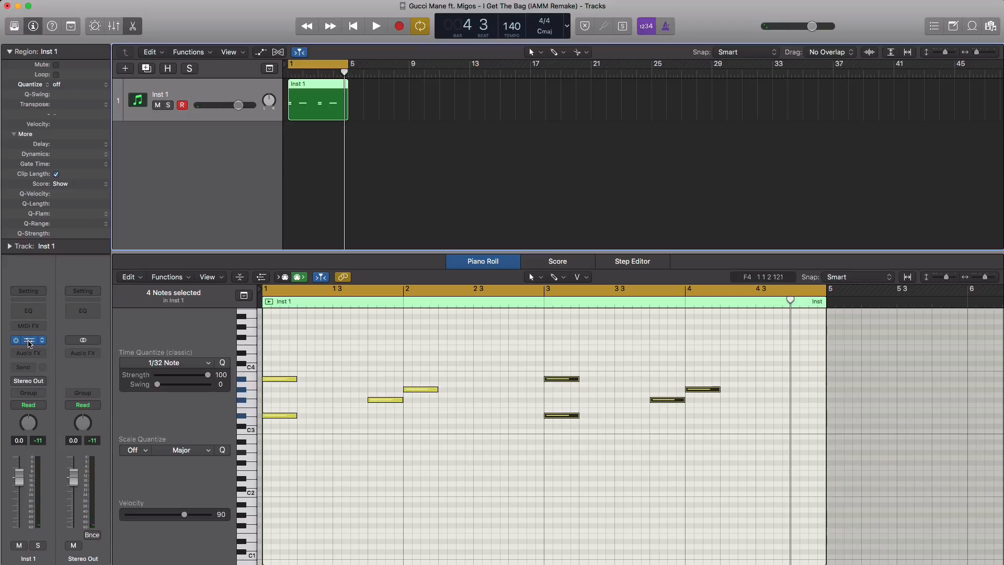
click(30, 341)
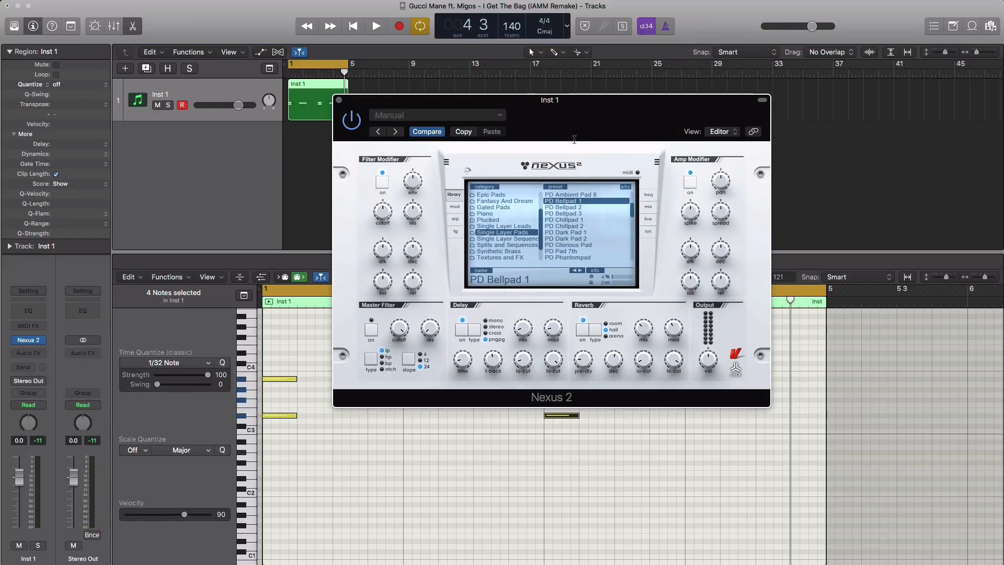
drag(560, 141, 557, 127)
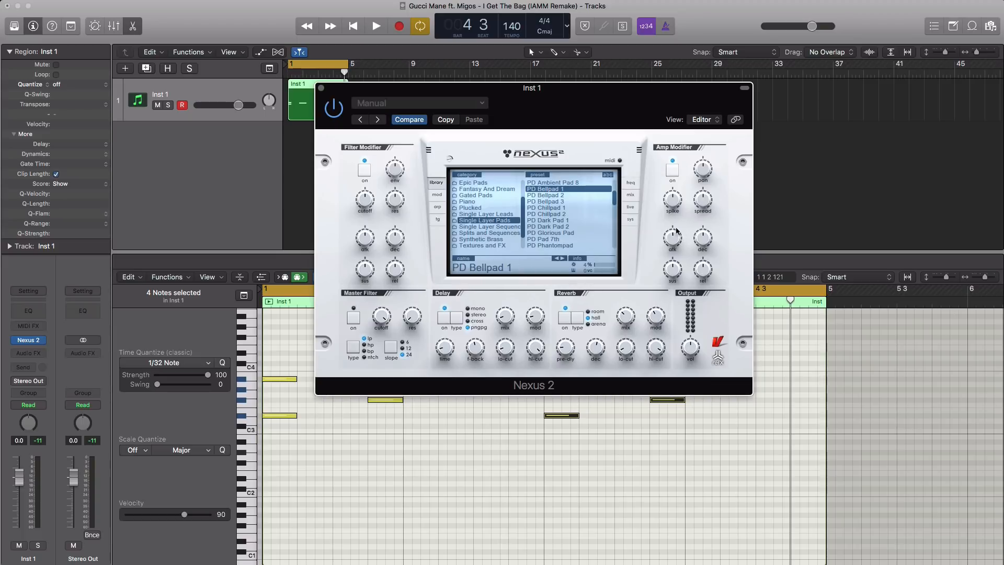
mouse_move(672, 233)
key(space)
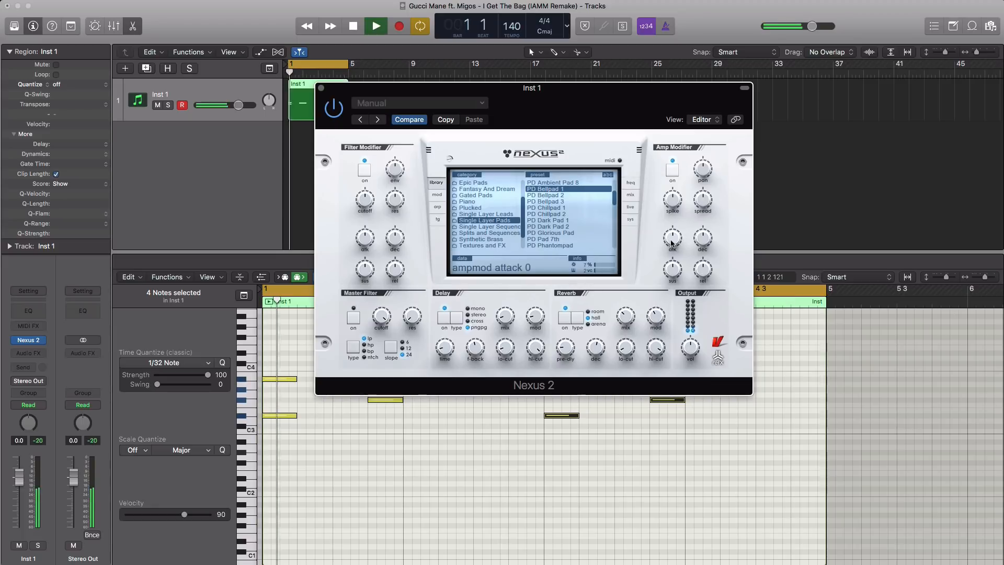
drag(672, 228, 673, 212)
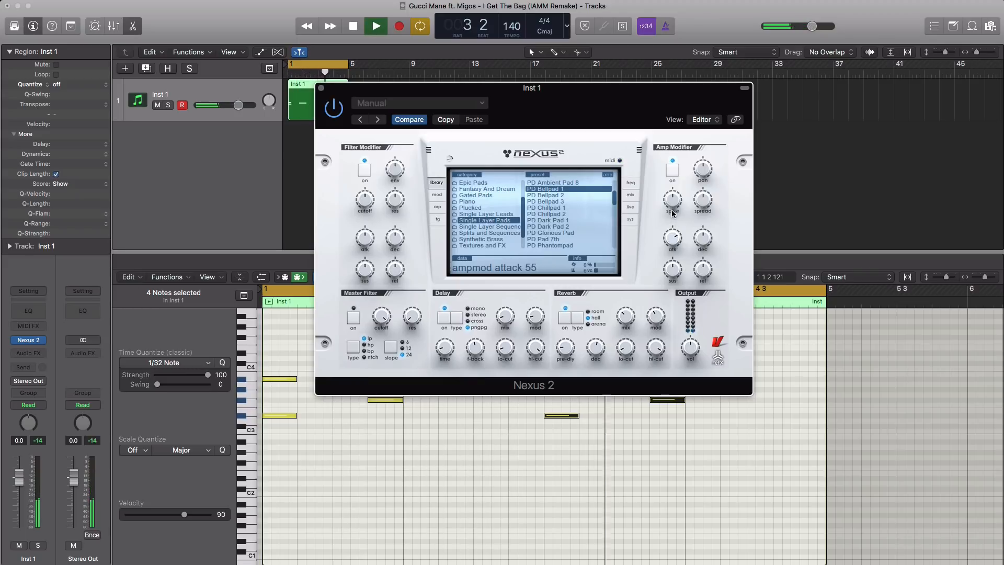
key(space)
drag(673, 245, 673, 243)
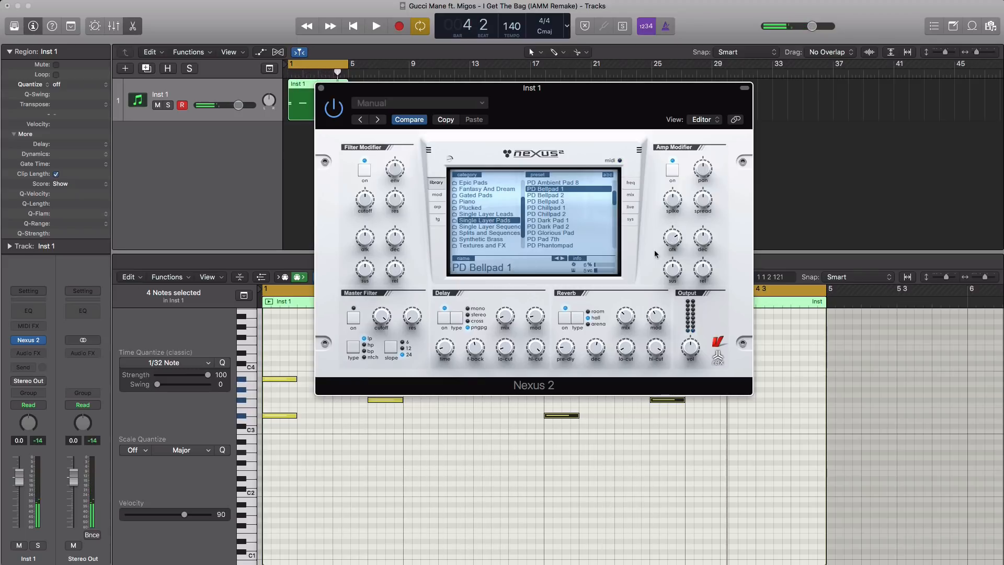
key(space)
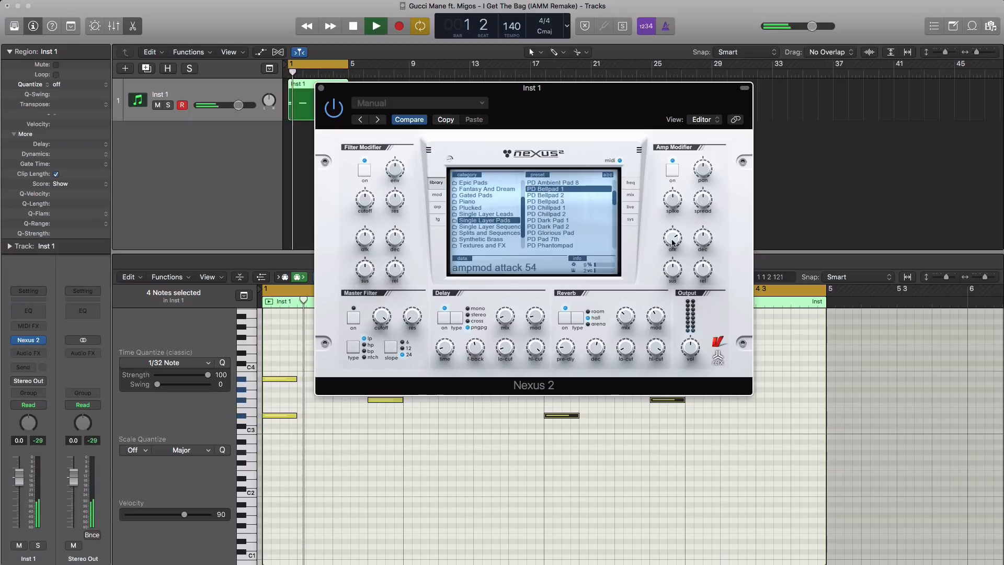
Turn on the Nexus 2 master filter and lower its cutoff, auditioning the resonance during playback.
key(space)
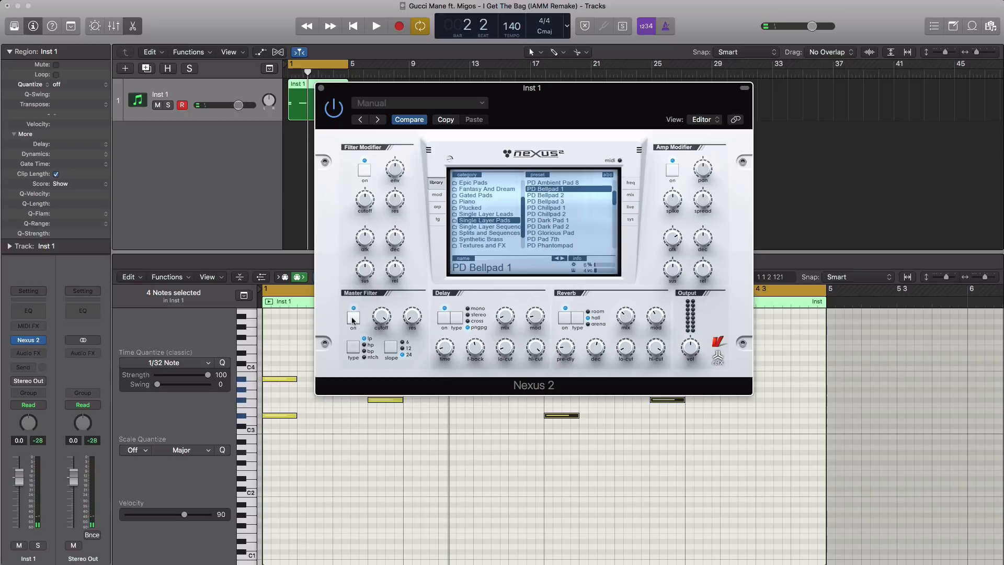
mouse_move(384, 321)
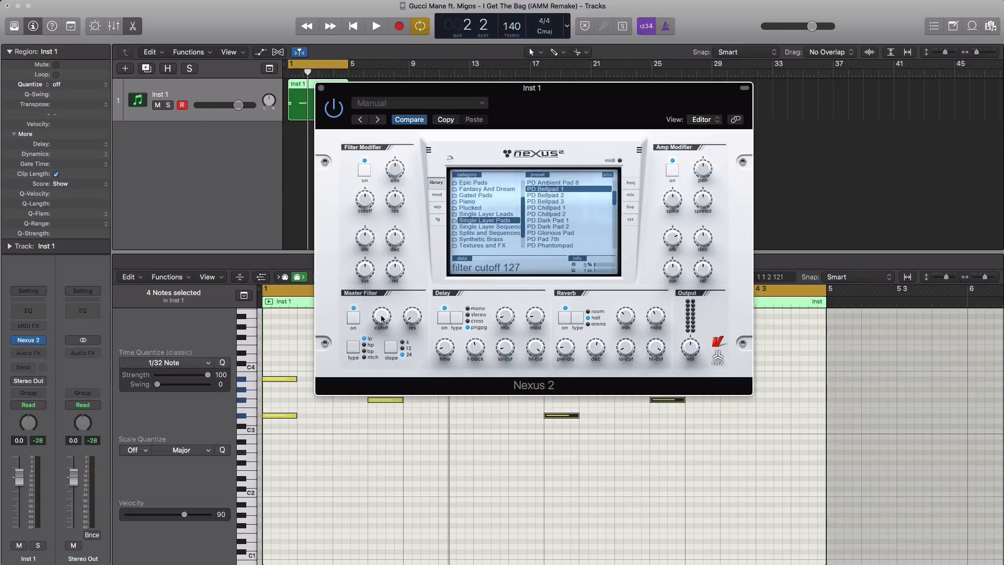
key(space)
drag(382, 318, 380, 383)
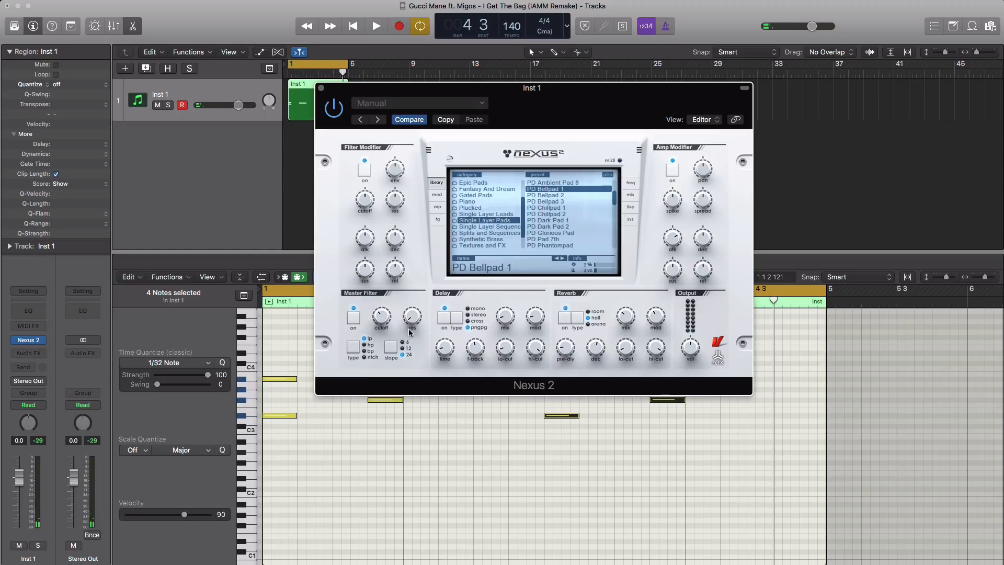
key(space)
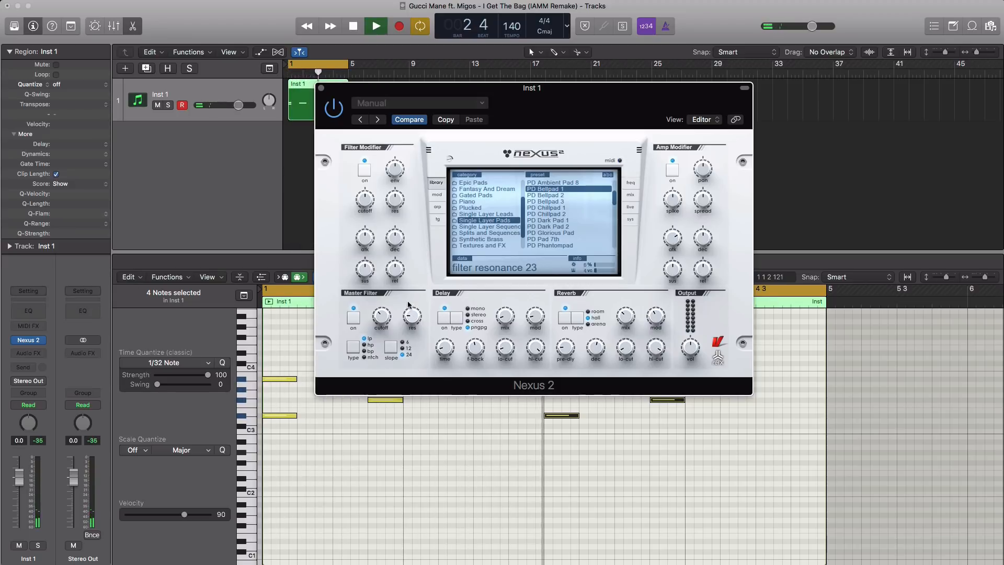
key(space)
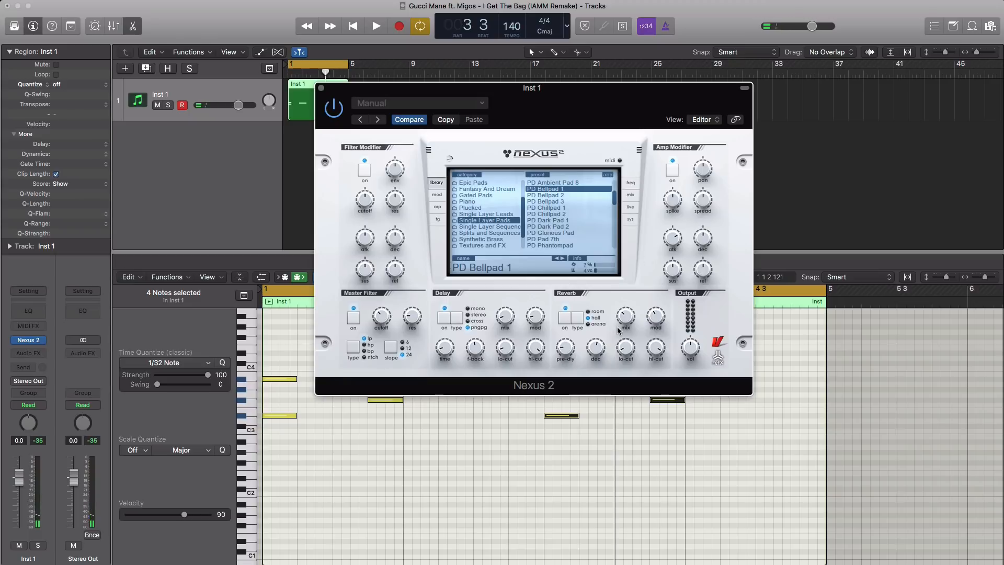
Raise the Nexus 2 reverb mix to 66 while the loop plays.
mouse_move(622, 319)
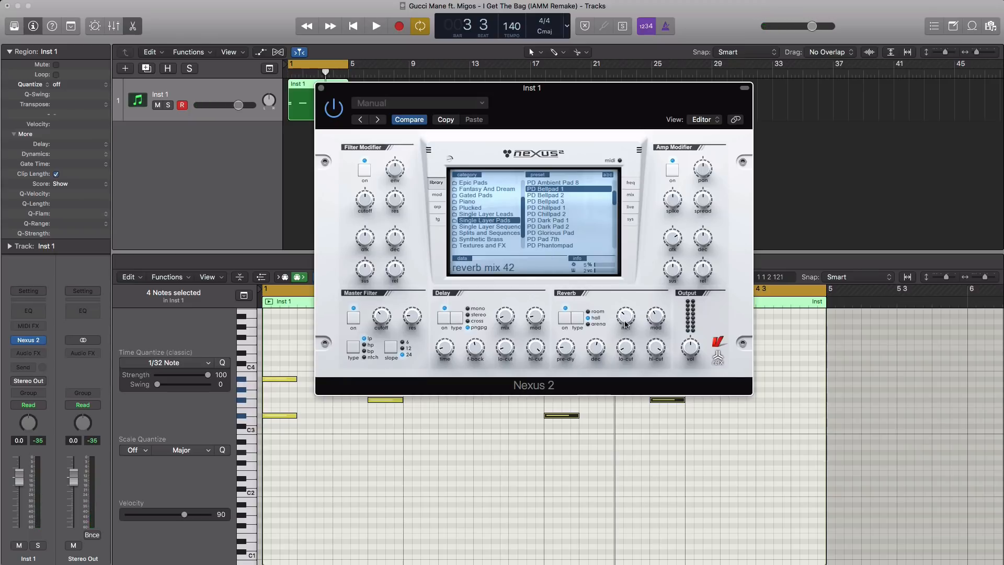
key(space)
drag(625, 322, 624, 302)
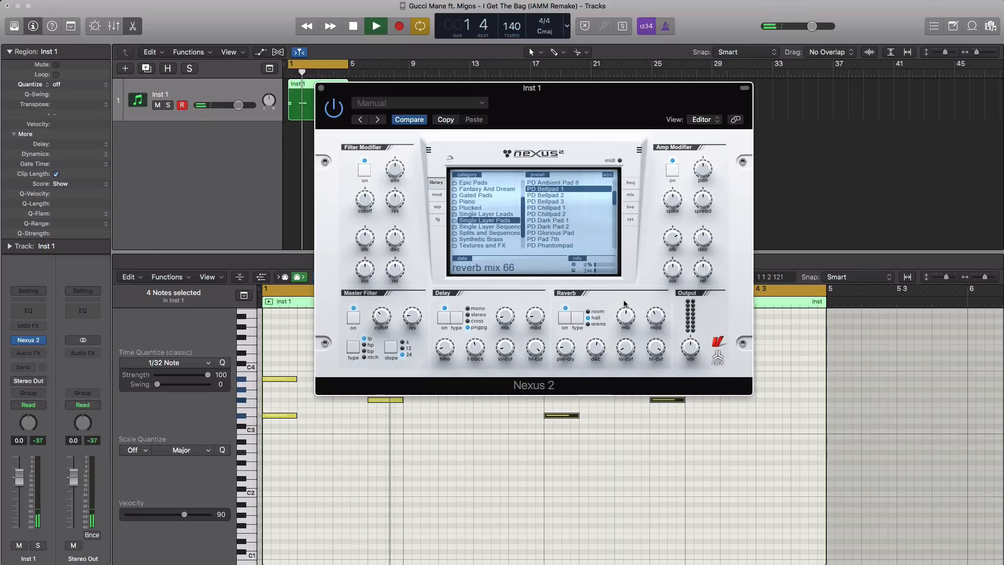
mouse_move(651, 326)
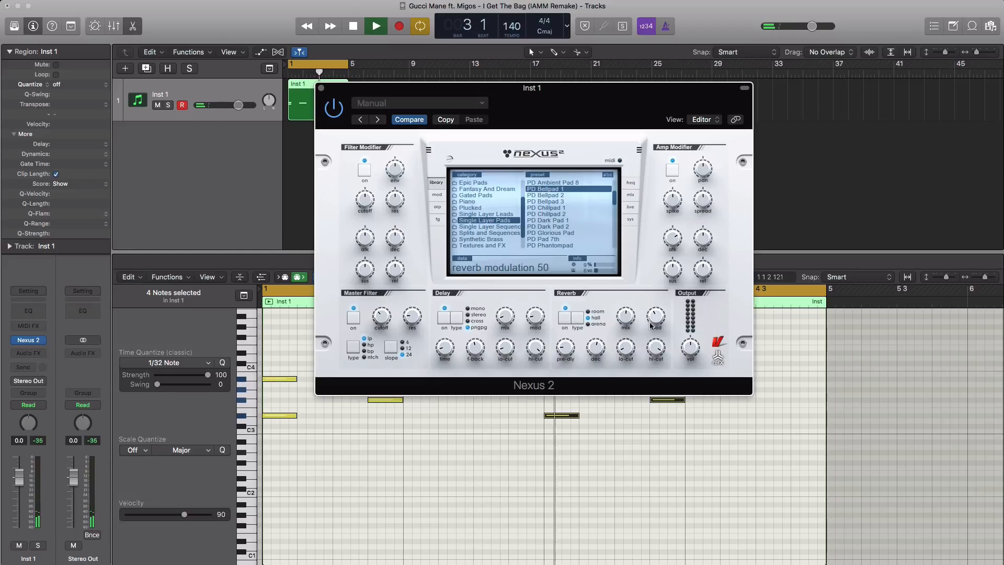
Raise the Nexus 2 output volume to 95 while auditioning the loop, and close the plug-in window.
key(space)
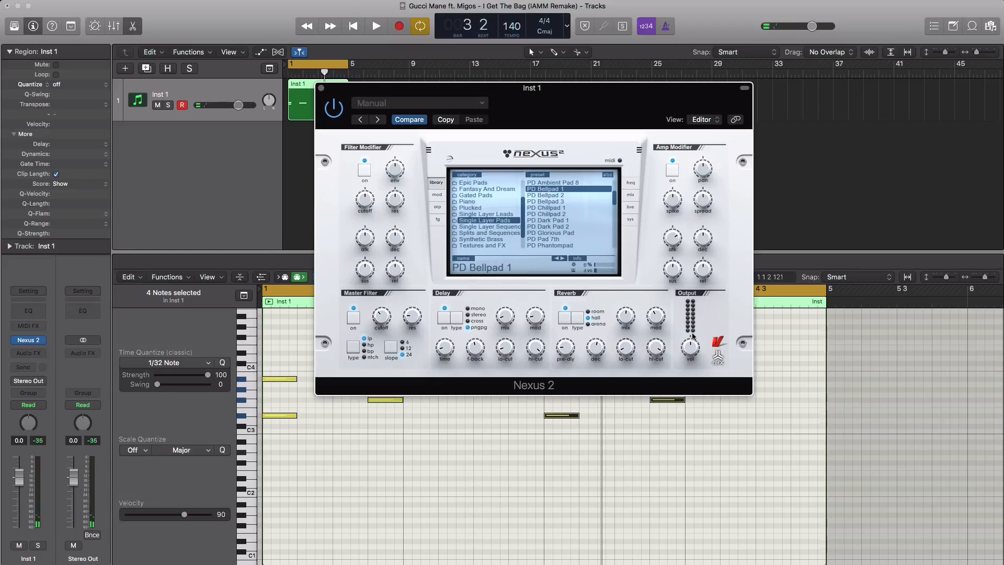
key(space)
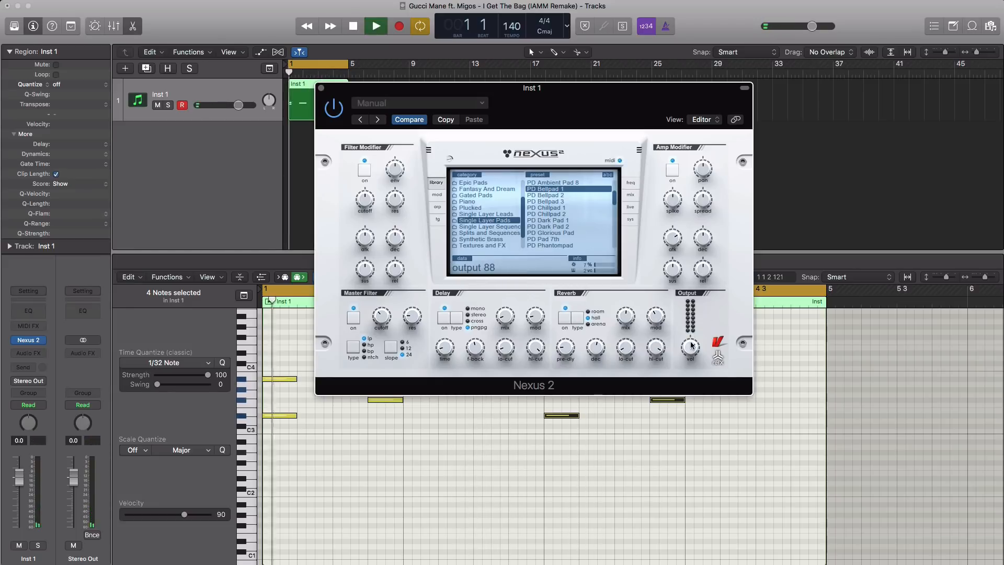
scroll(693, 346, up, 2)
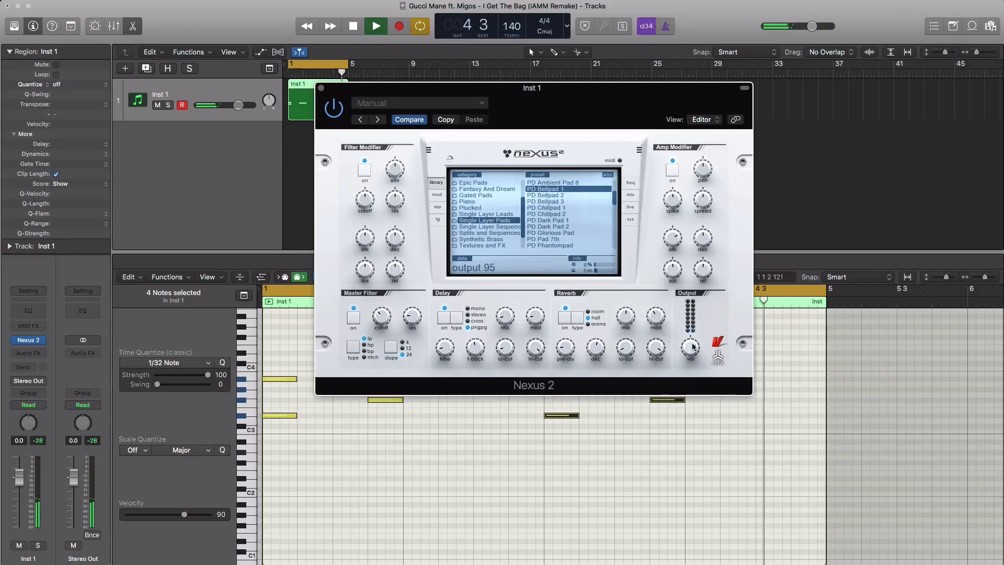
key(space)
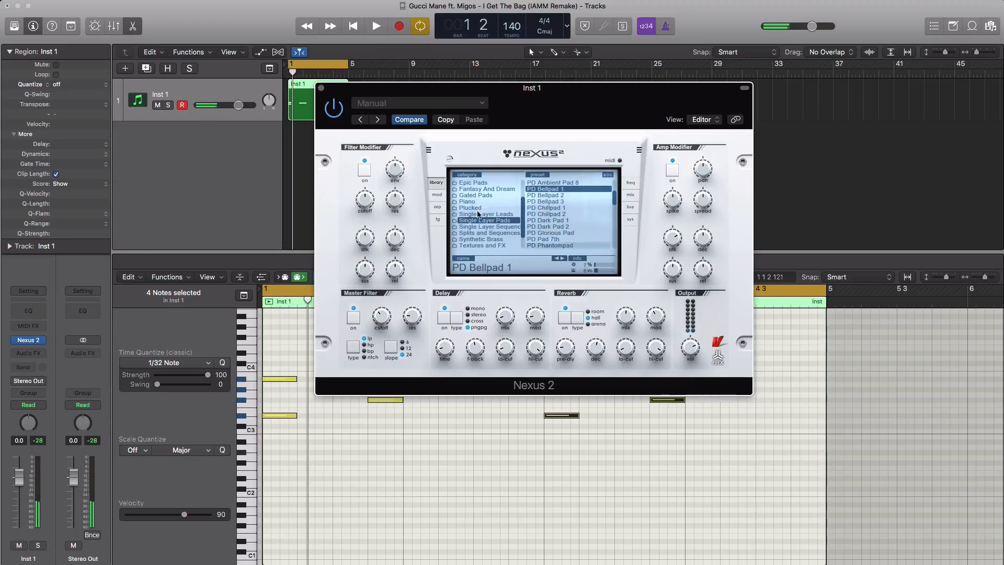
click(321, 88)
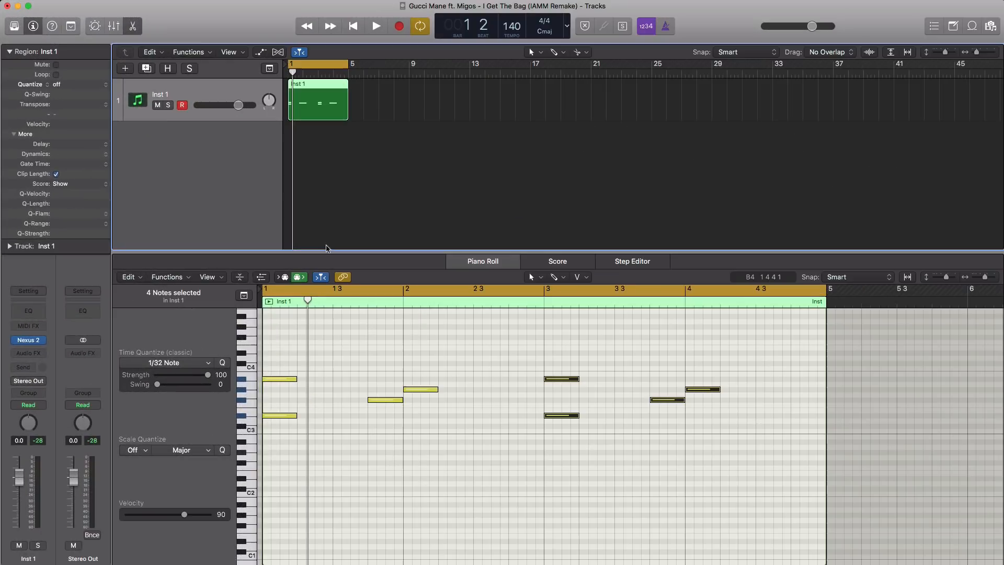
Create one new software instrument track with an empty channel strip.
click(125, 69)
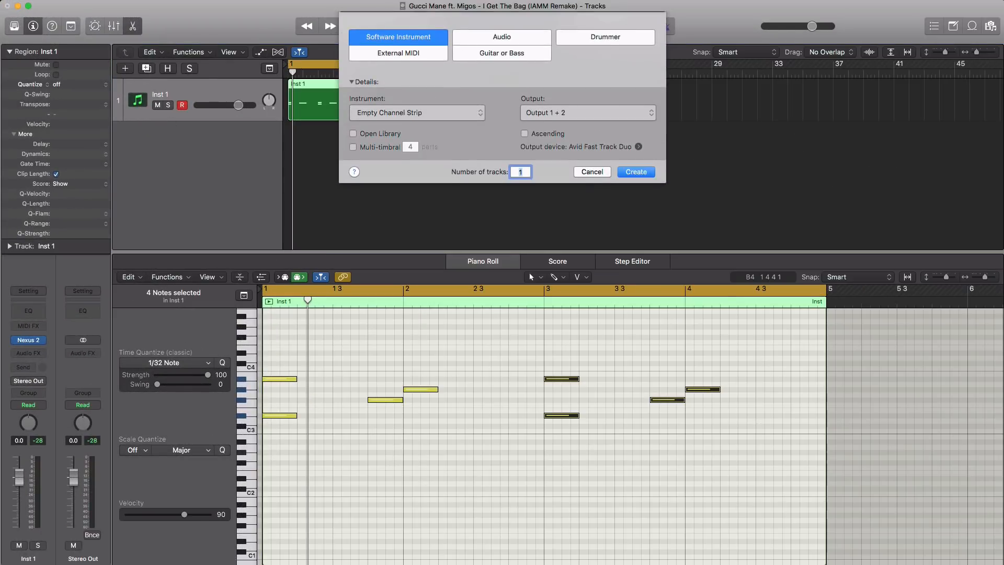
key(Return)
key(x)
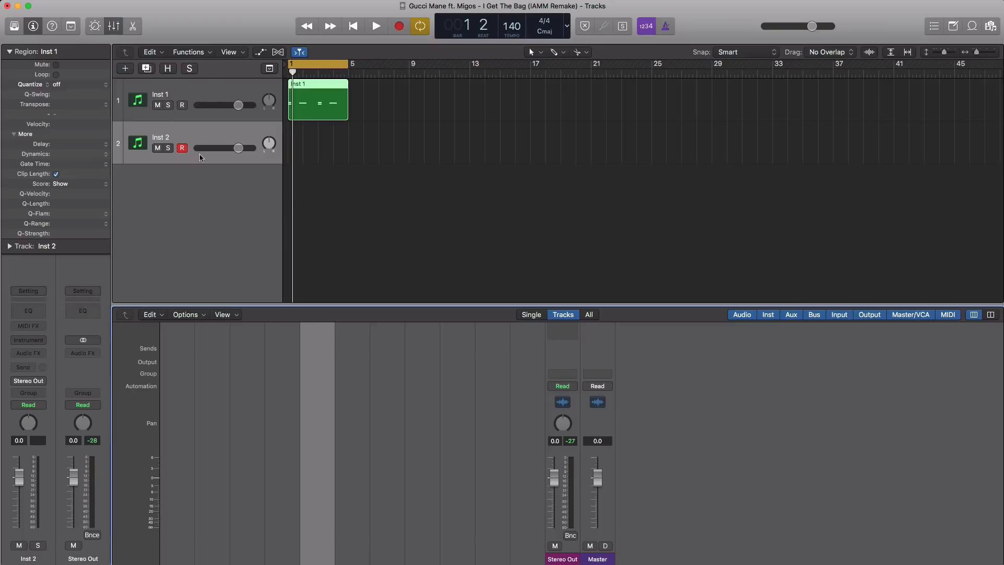
key(x)
Load Nexus 2 as the instrument on track Inst 2 and move its window clear of the track list.
click(38, 340)
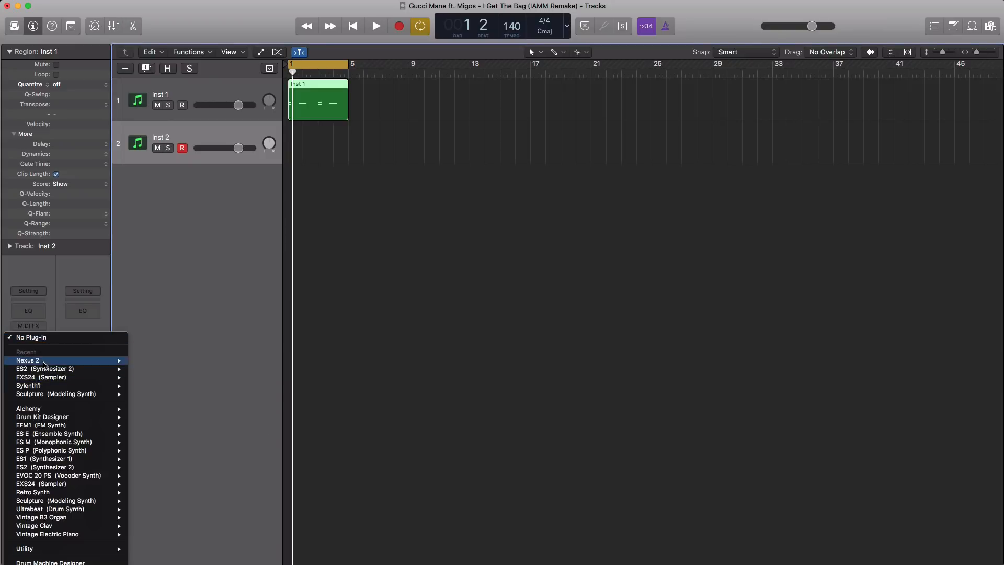
mouse_move(45, 361)
click(148, 361)
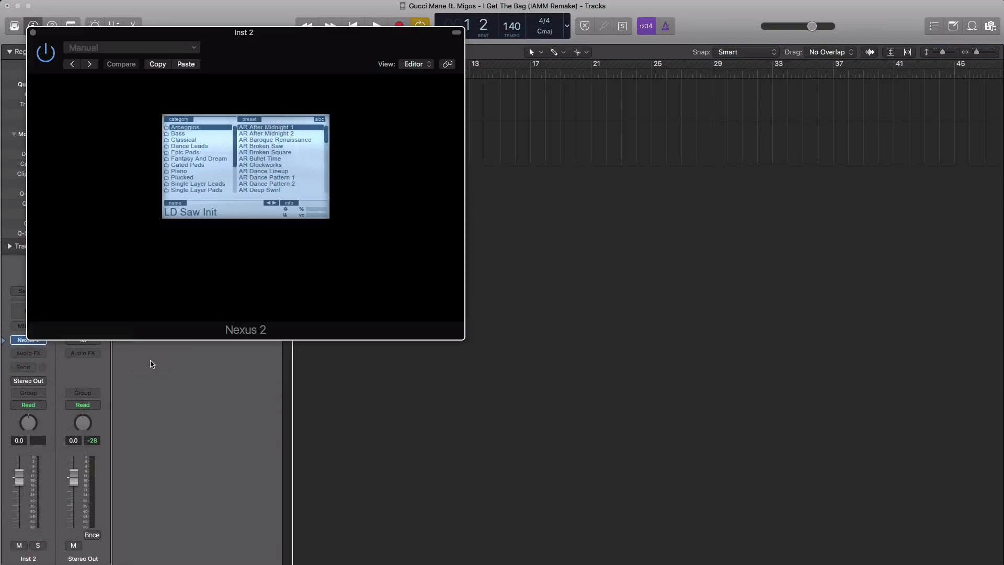
drag(272, 60, 605, 136)
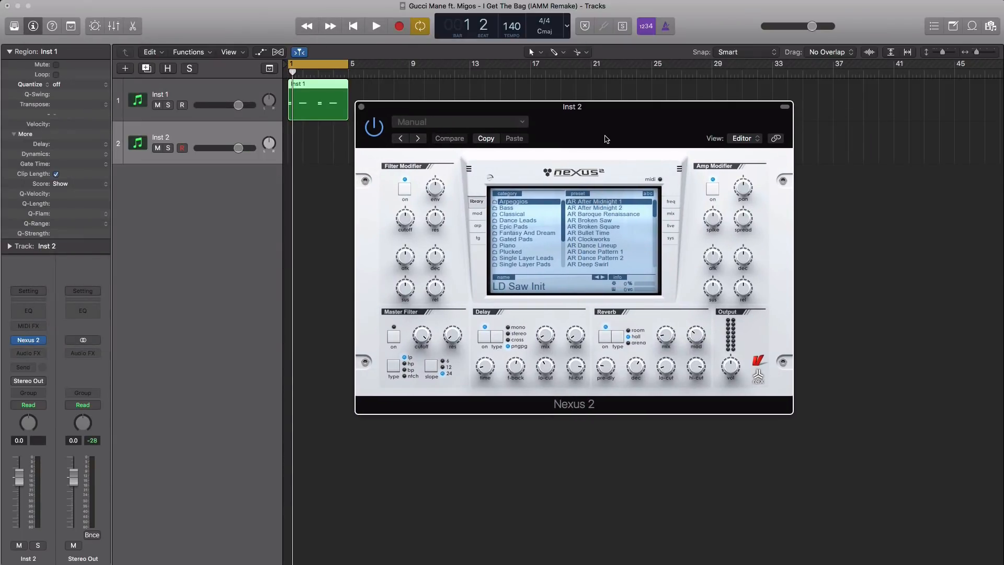
click(567, 91)
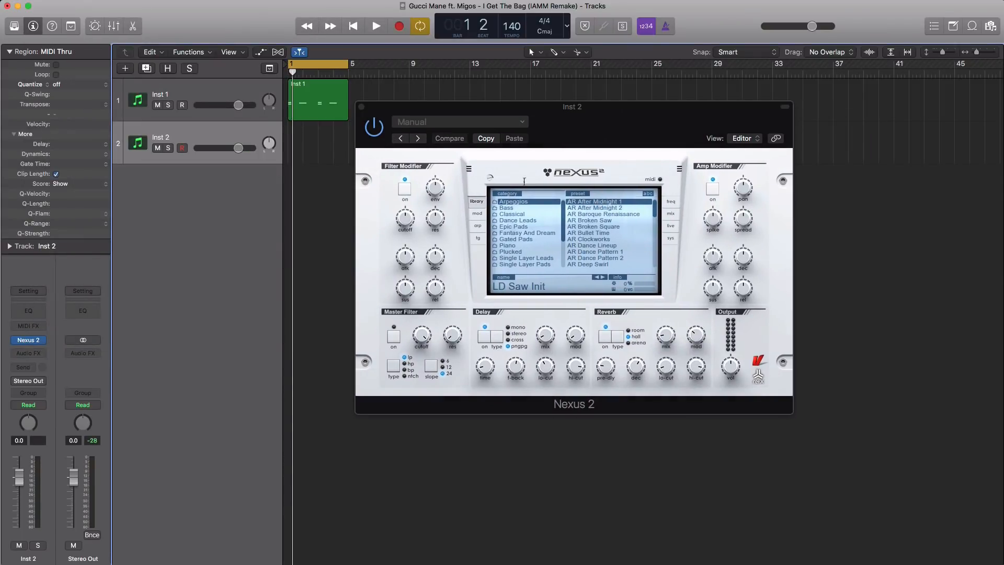
Choose the PL Hands Up Bells 1 preset from the Plucked category in Nexus 2 and close the plug-in window.
click(522, 255)
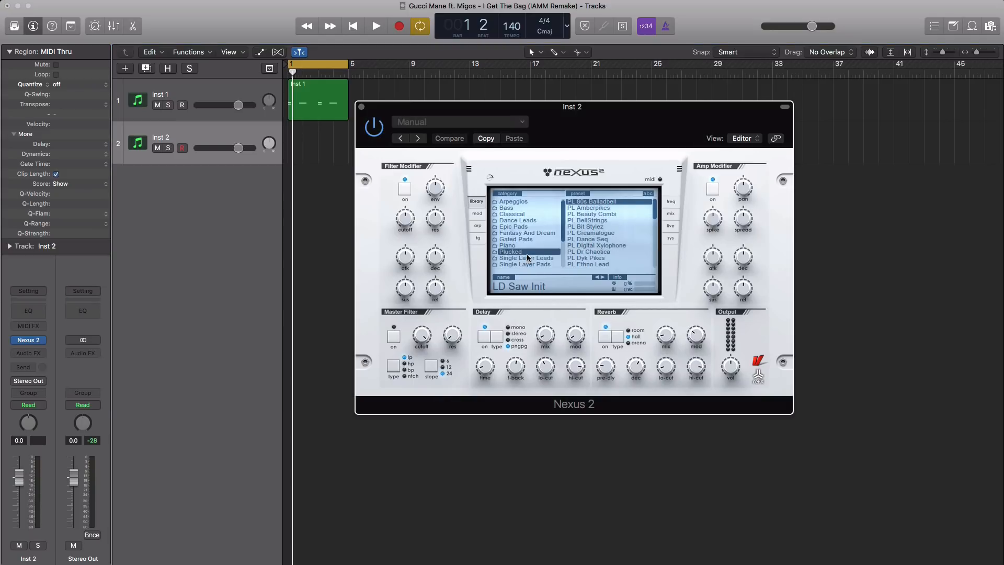
scroll(607, 240, down, 5)
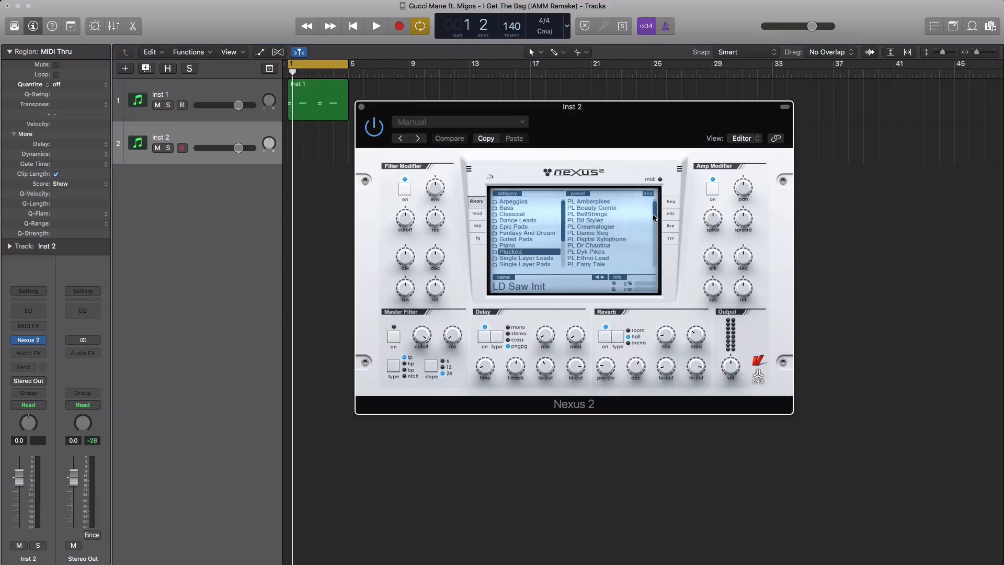
click(607, 240)
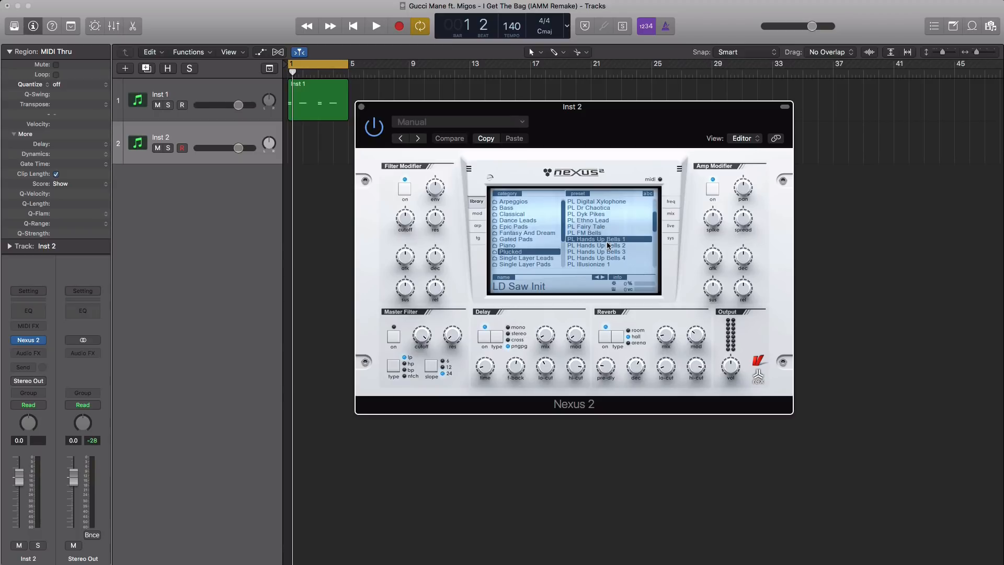
click(362, 107)
Create a four-bar MIDI region on track Inst 2 starting at bar 1 and open the piano roll.
super+click(298, 148)
drag(302, 149, 348, 152)
double_click(327, 155)
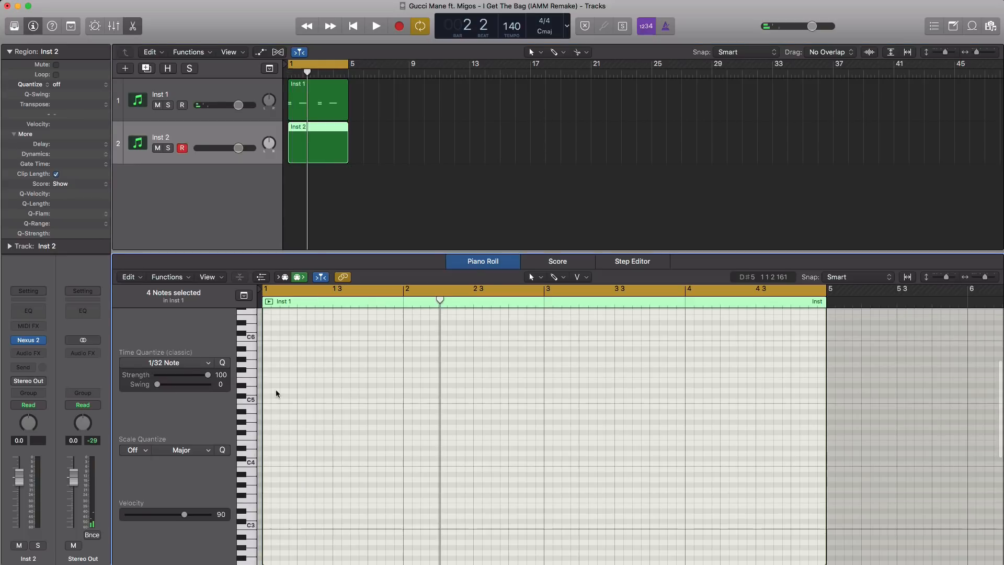
Add a one-beat G#6 at the start of bar 1 and a half-beat A#6 midway between beats 2 and 3.
scroll(297, 412, up, 5)
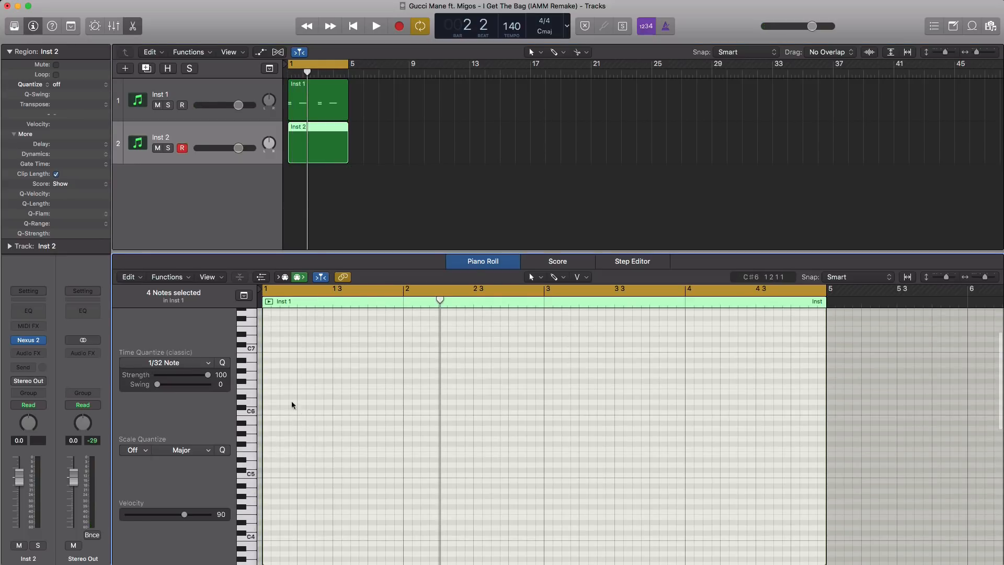
key(Return)
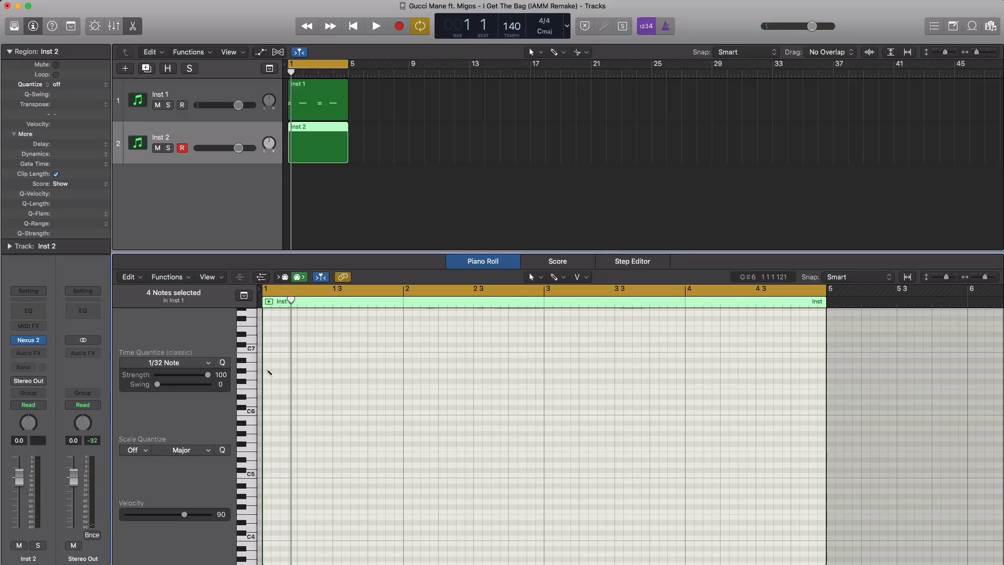
click(270, 372)
key(space)
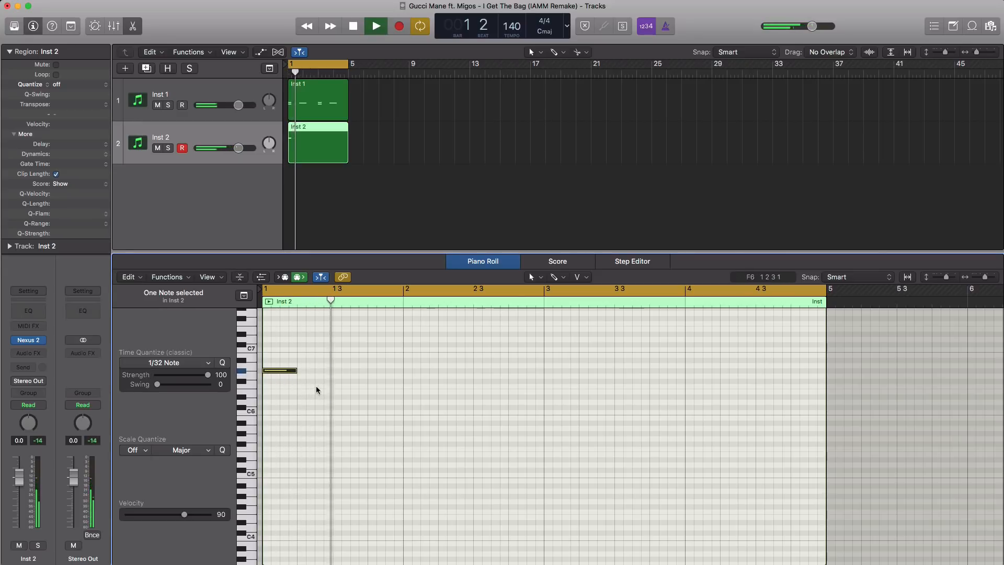
key(Return)
key(space)
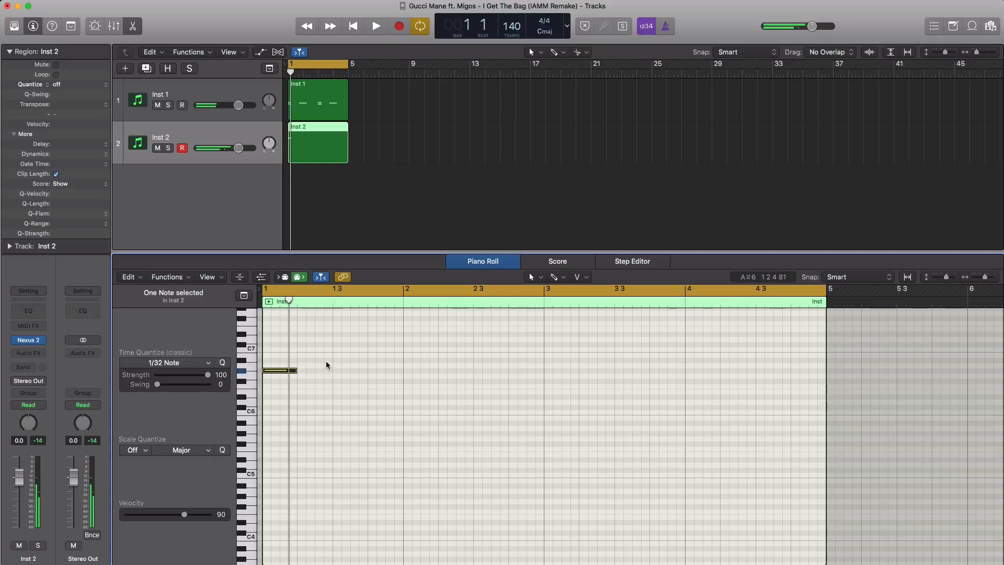
click(318, 361)
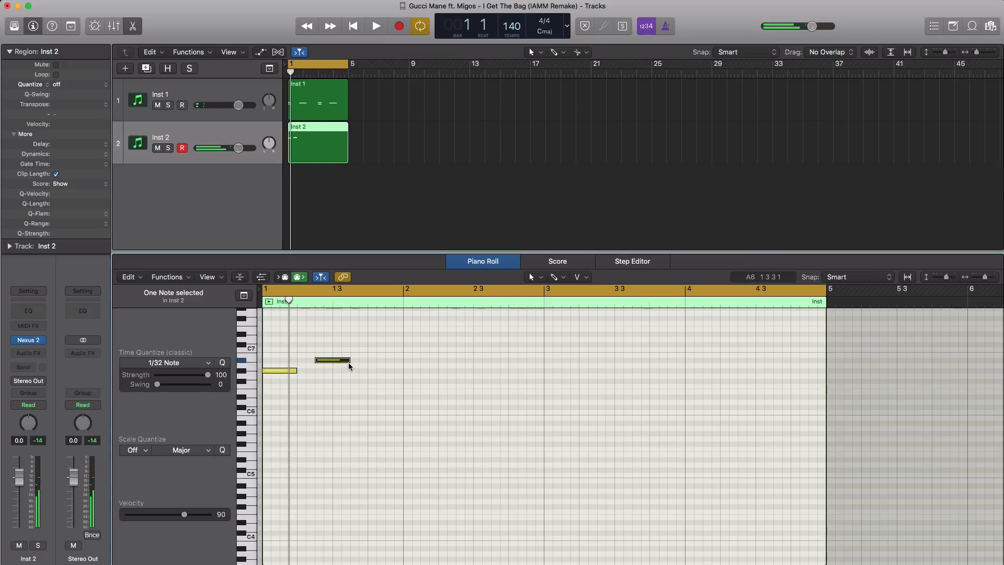
drag(349, 366, 333, 366)
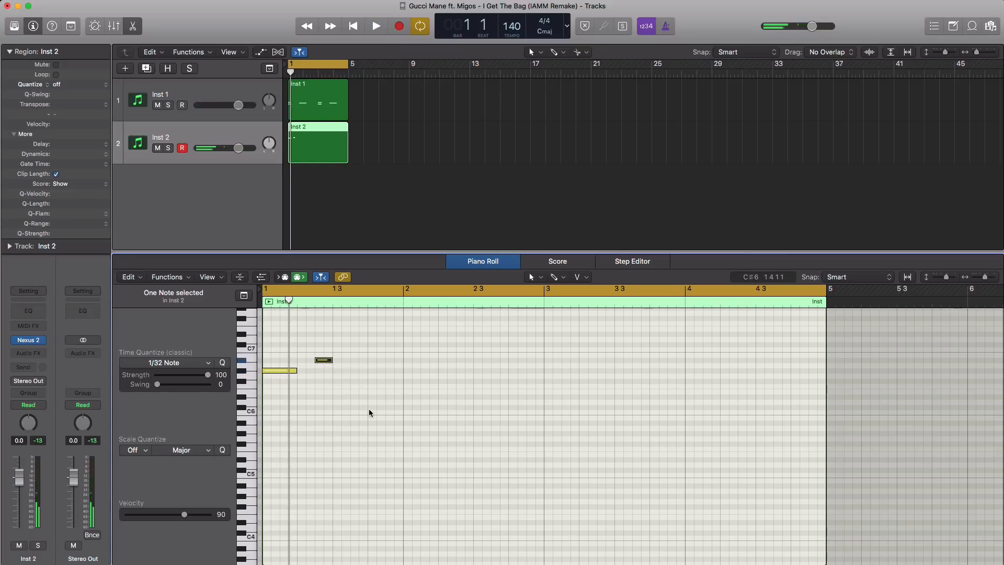
Add a one-beat F#6 on beat 4 of bar 1 and a one-beat D#6 on beat 3 of bar 2, auditioning them.
key(space)
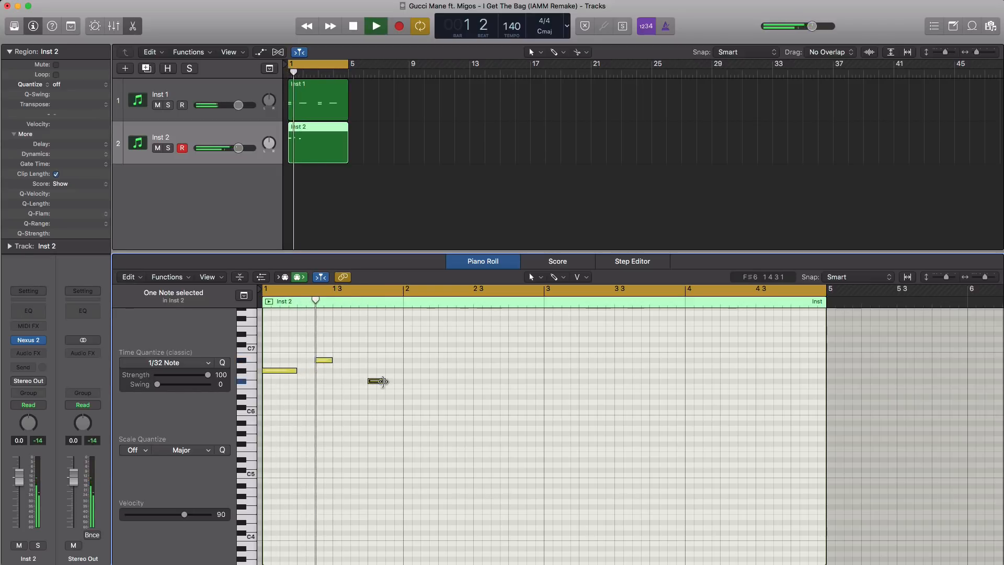
drag(385, 381, 403, 381)
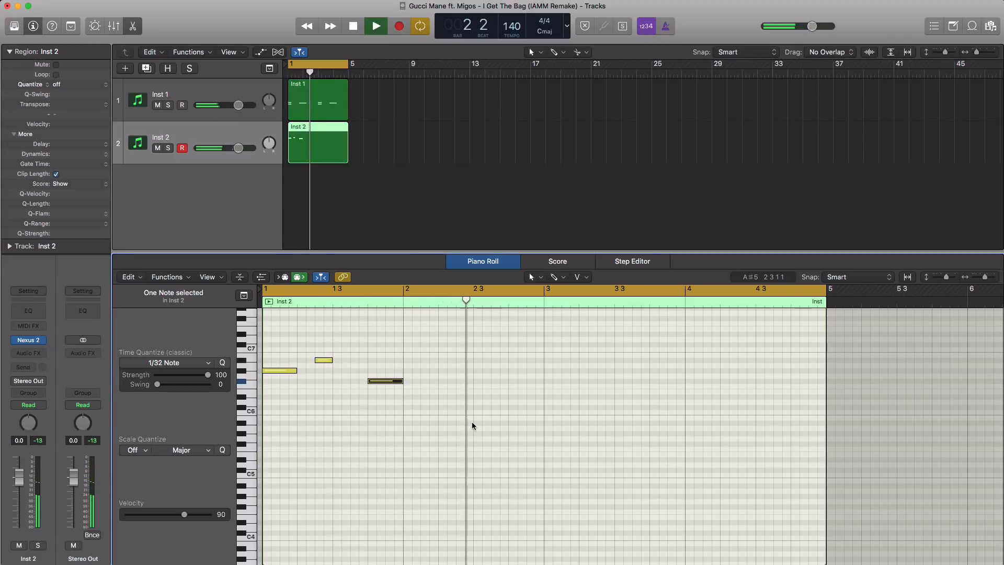
key(space)
super+click(477, 397)
key(space)
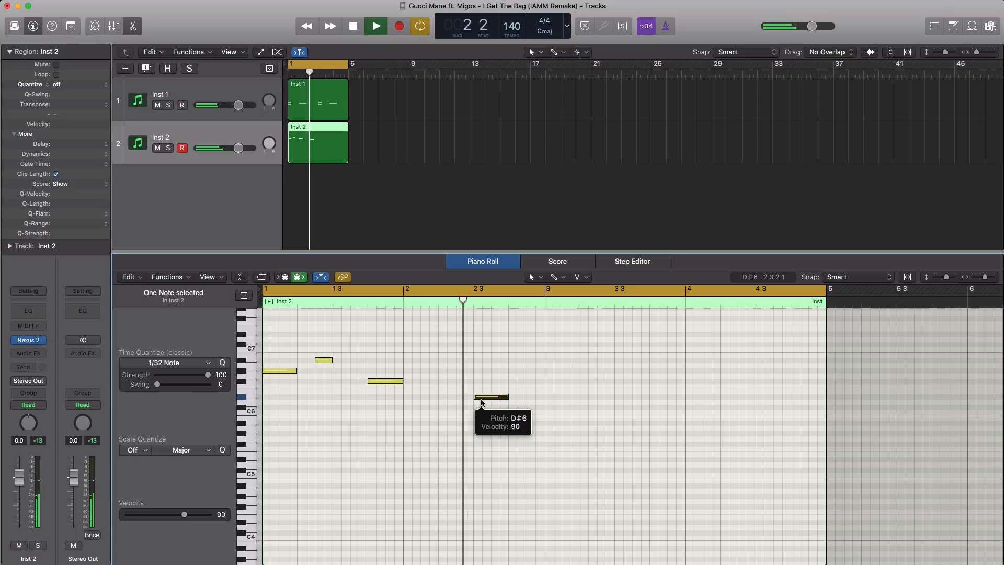
key(space)
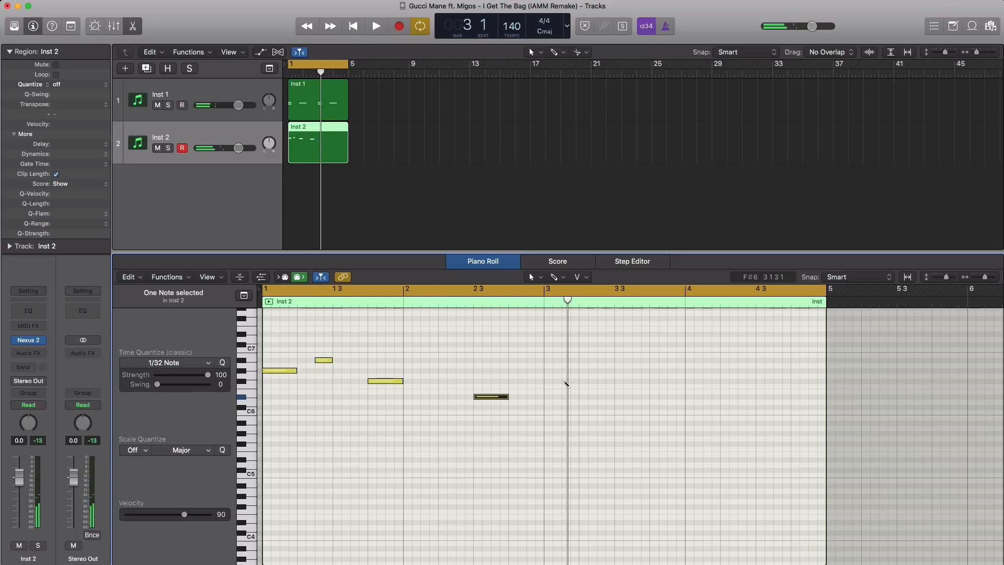
Add an F#6 note early in bar 3, shorten it to half a beat and audition the melody.
super+click(566, 382)
drag(595, 382, 579, 383)
key(space)
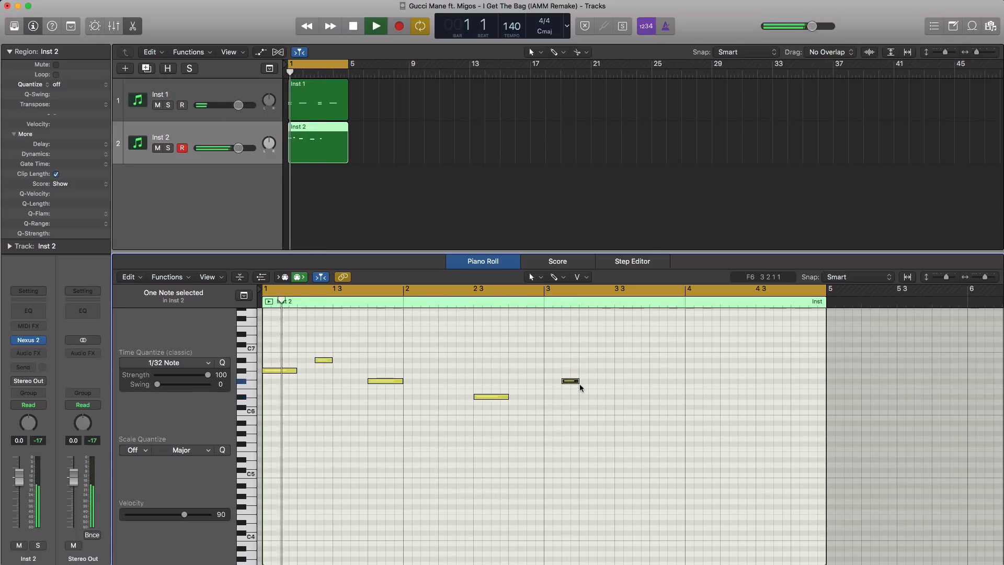
key(space)
Set the cycle range to bars 3–4 and move the short F#6 to midway between beats 2 and 3 of bar 3.
click(559, 293)
drag(548, 296, 790, 296)
key(space)
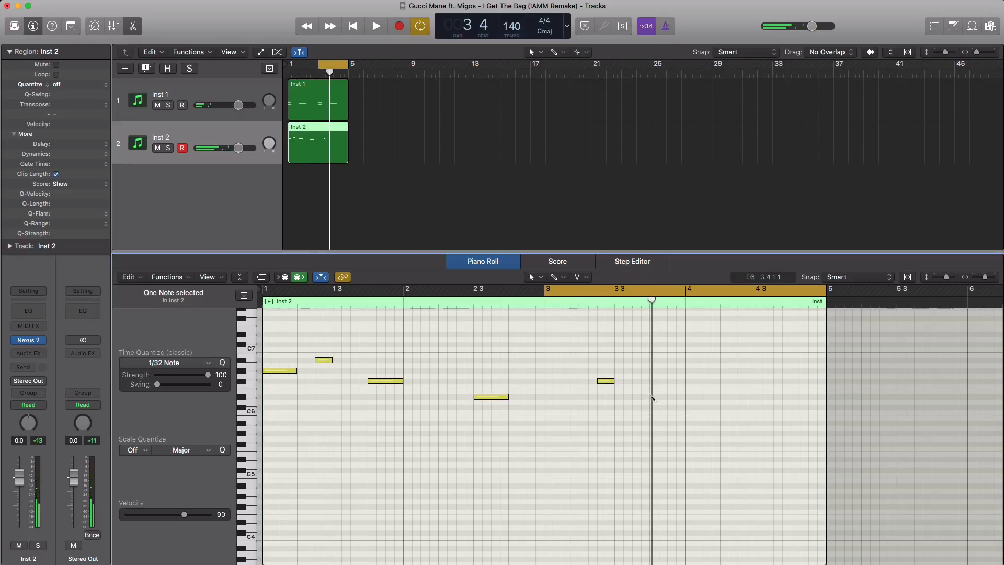
Add one-beat D#6 notes on beat 4 of bar 3 and half a beat into bar 4, auditioning the cycle.
key(space)
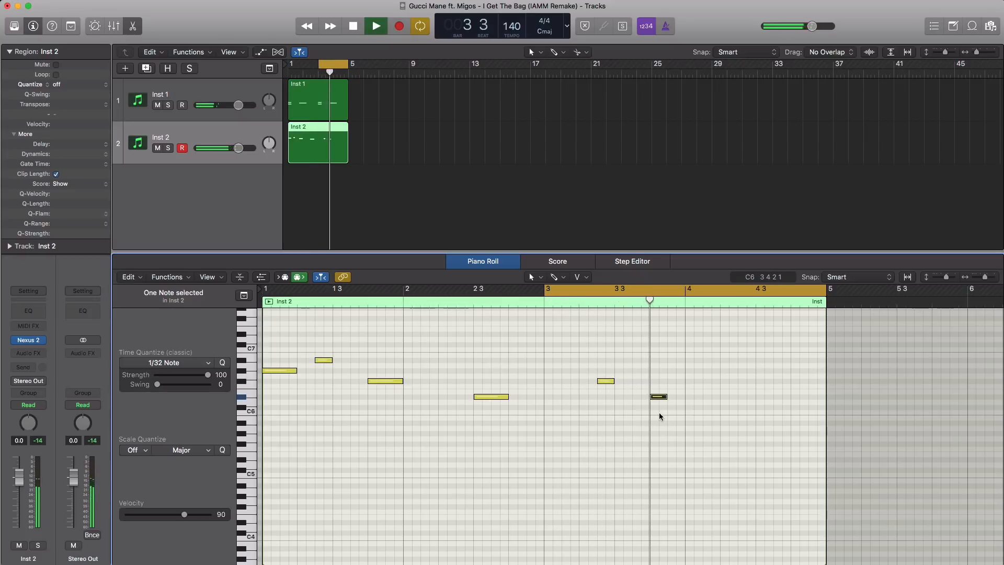
drag(666, 397, 684, 398)
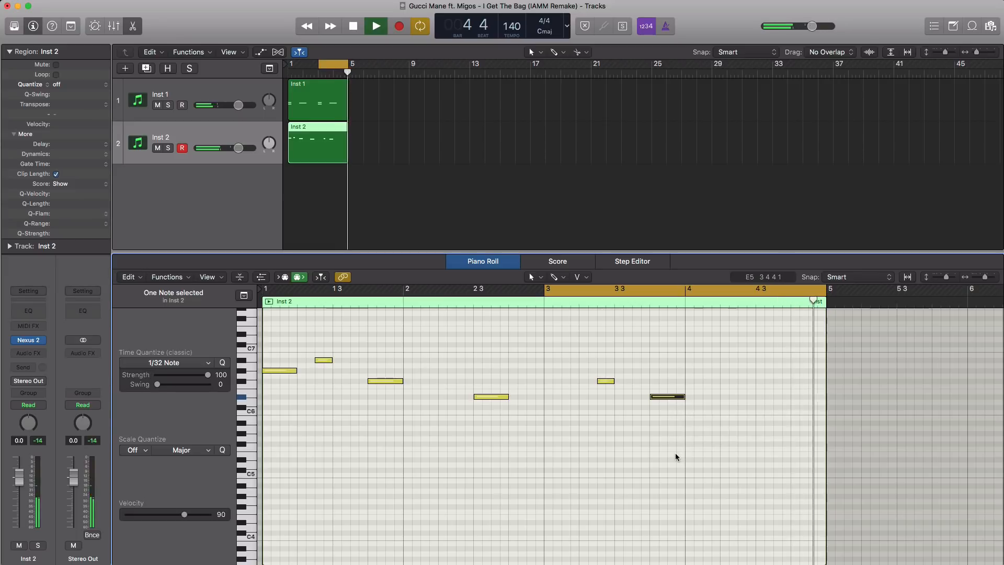
super+click(710, 398)
key(space)
key(space)
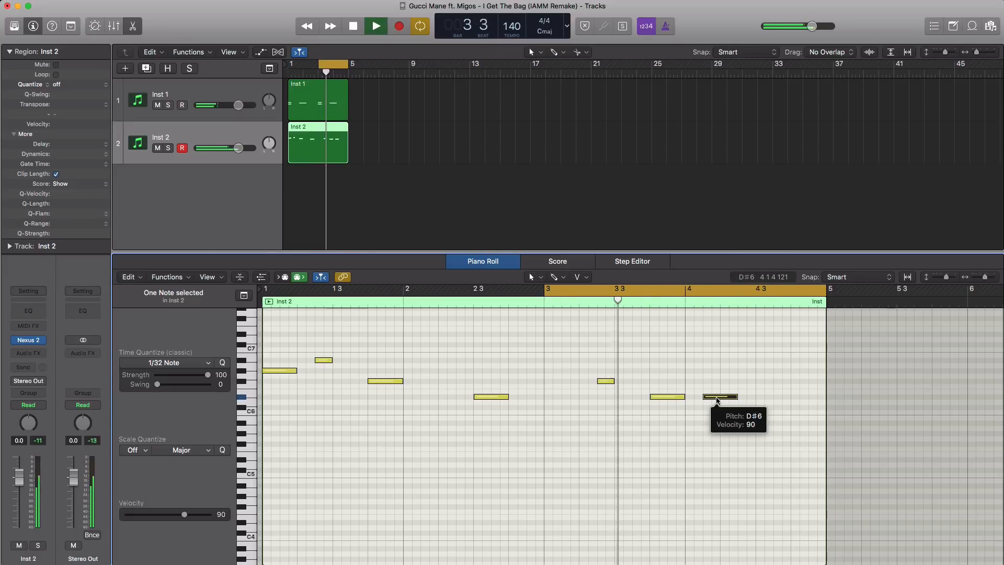
key(space)
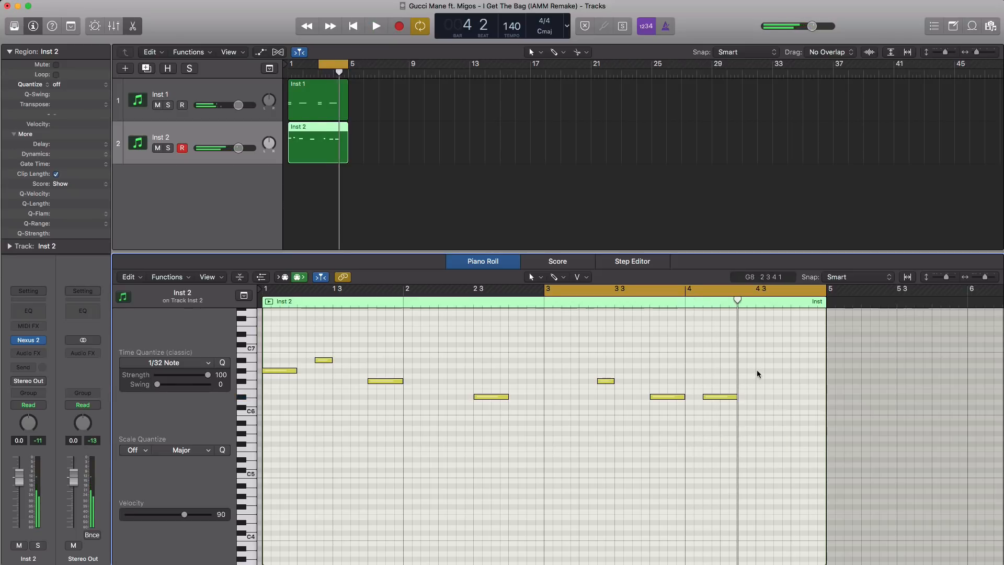
Add a one-beat G#6 note on beat 3 of bar 4 and audition the phrase.
key(space)
super+click(759, 370)
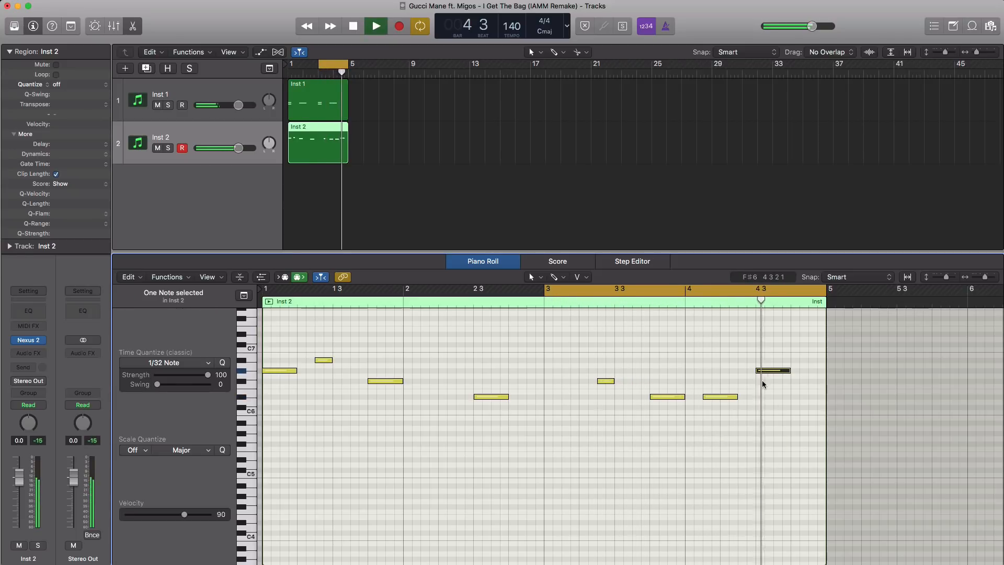
key(space)
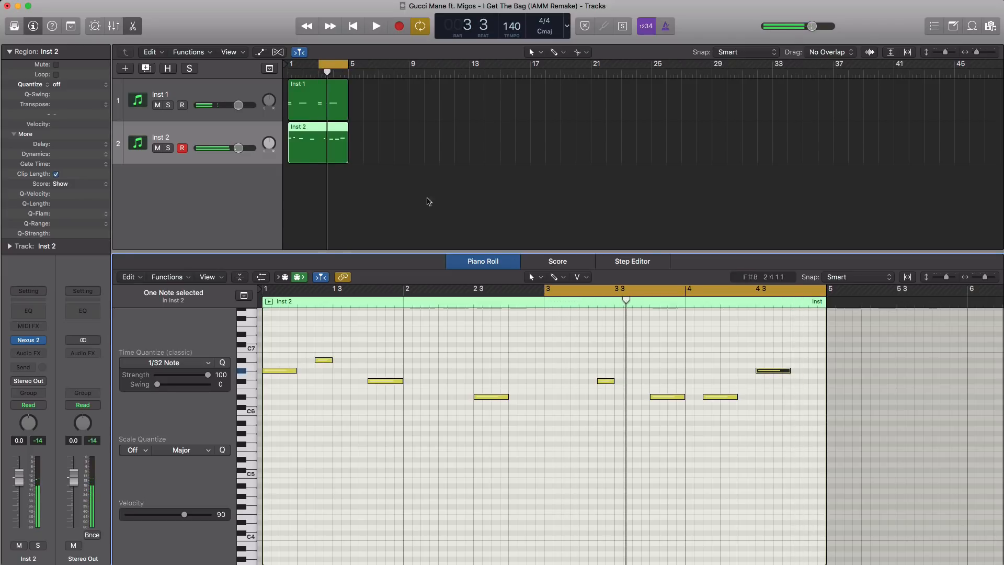
Set the cycle range to bars 1–4 and play back both instrument tracks together.
drag(291, 70, 349, 68)
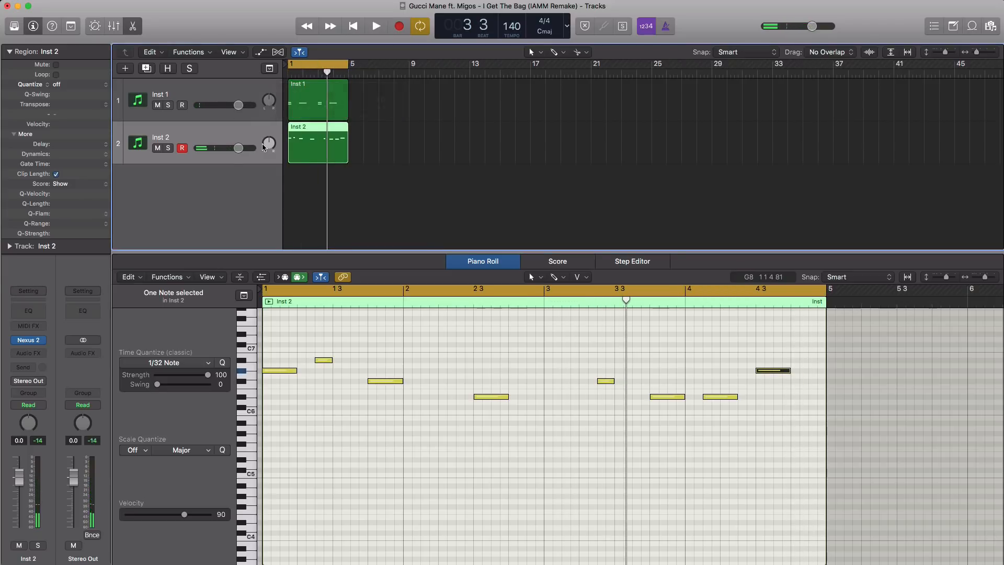
key(space)
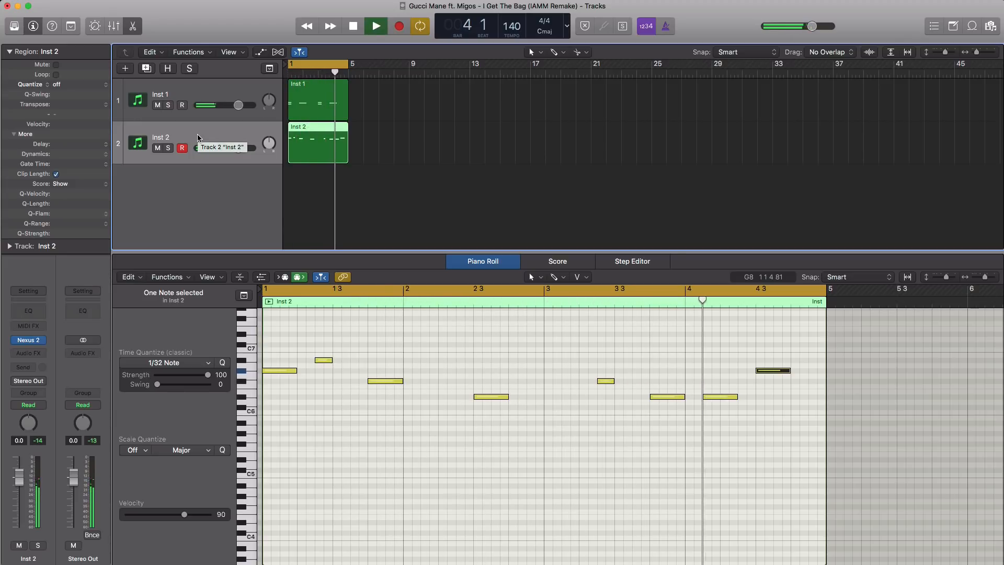
Set Nexus 2's amp attack to 43 and raise its reverb mix on the Inst 2 track during playback.
key(space)
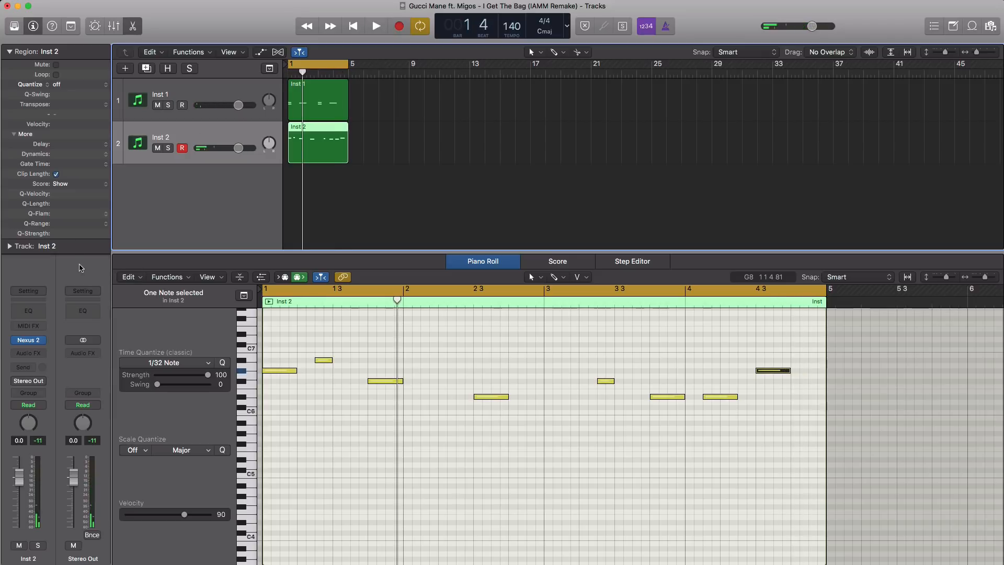
click(23, 344)
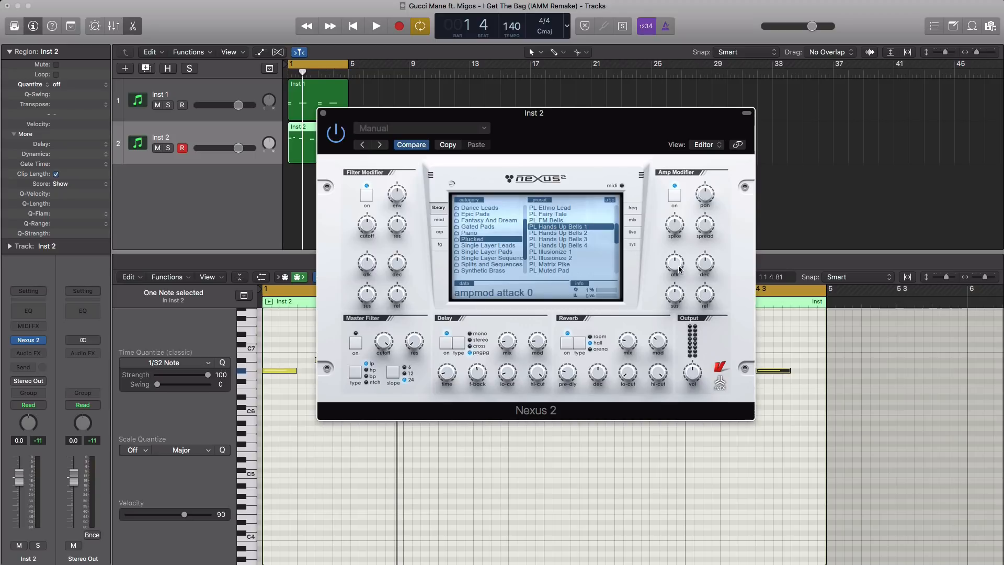
key(space)
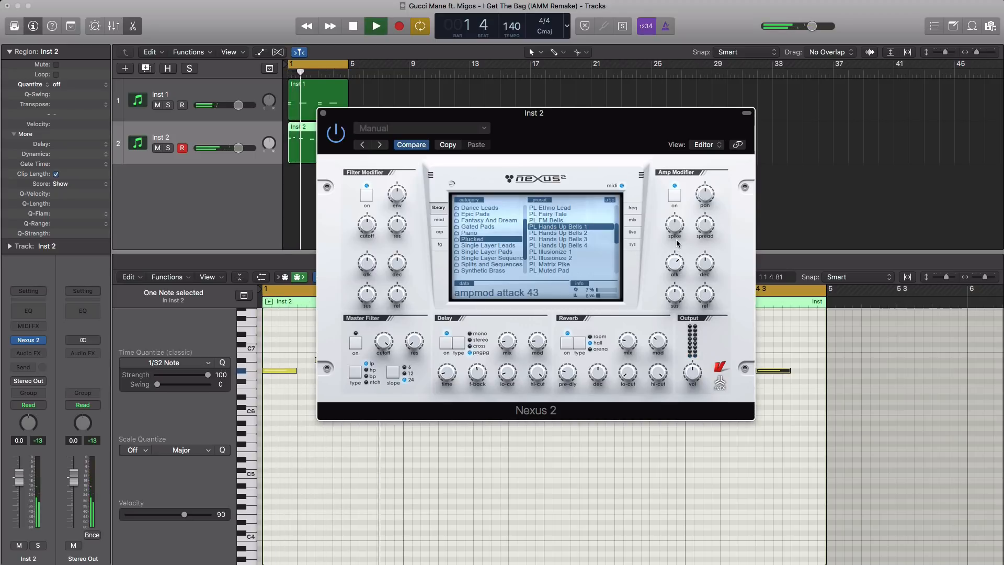
drag(674, 270, 677, 243)
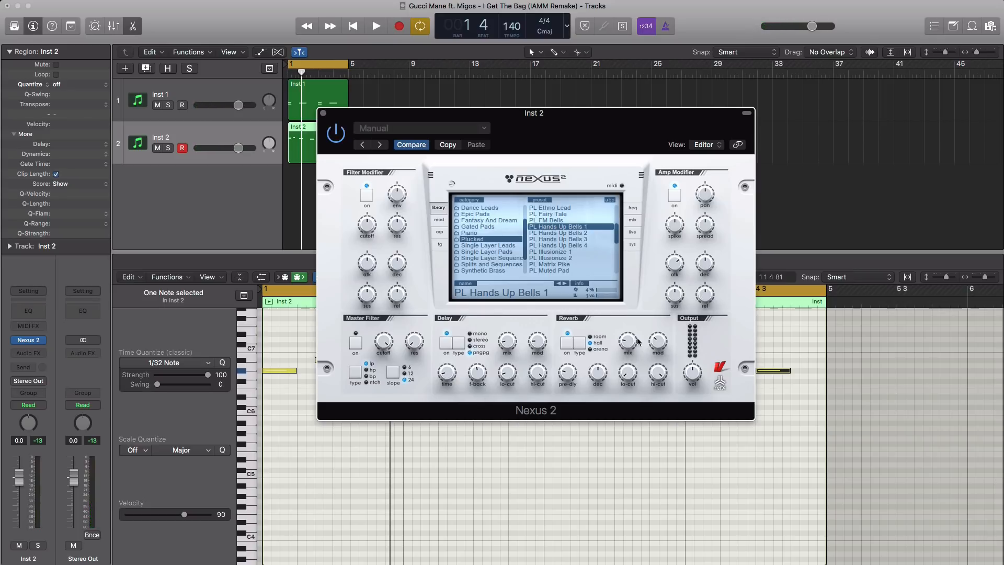
key(space)
drag(622, 350, 626, 328)
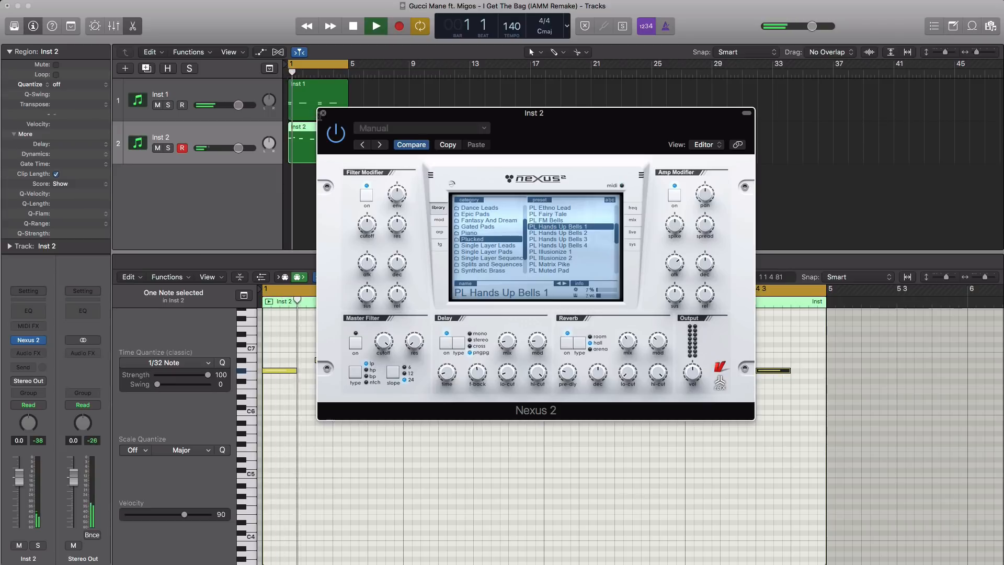
key(space)
key(v)
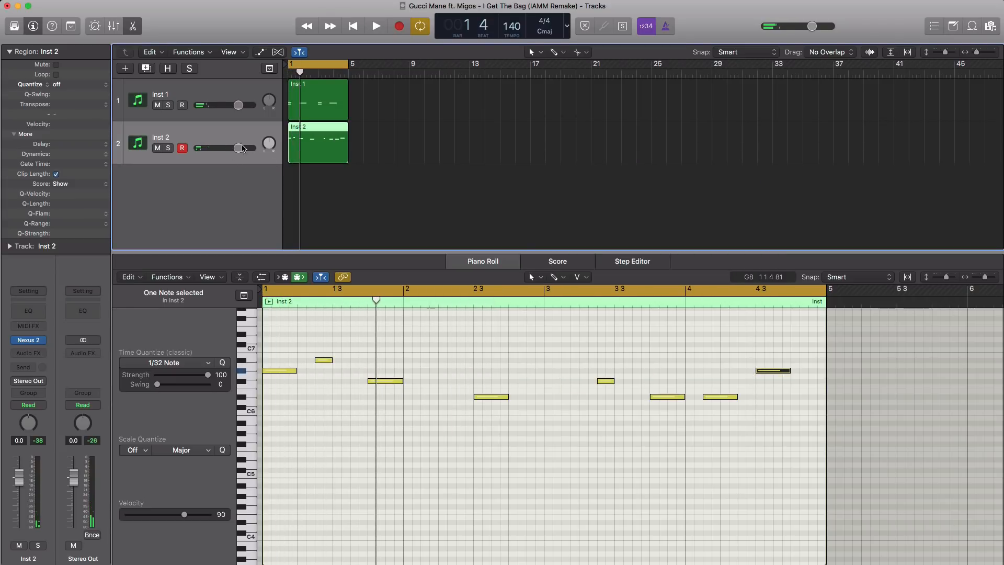
Lower the Inst 2 track volume to -3.2 dB and play back the balance with the pad.
drag(243, 148, 241, 148)
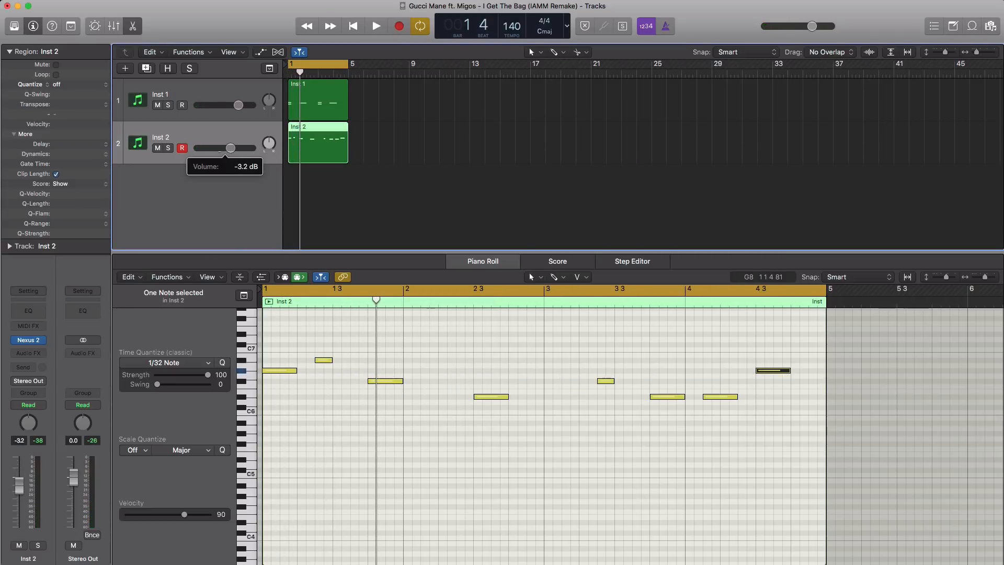
key(space)
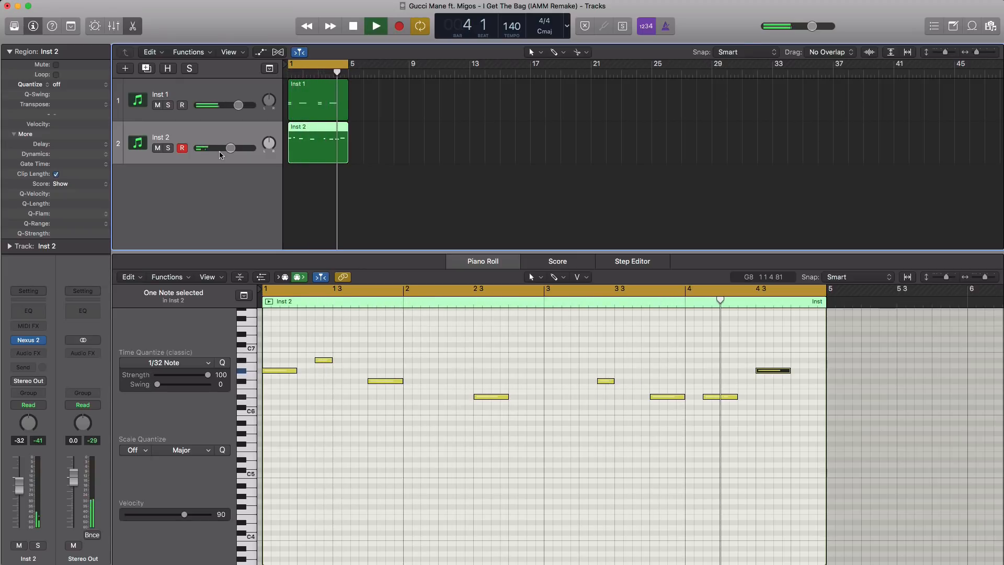
key(space)
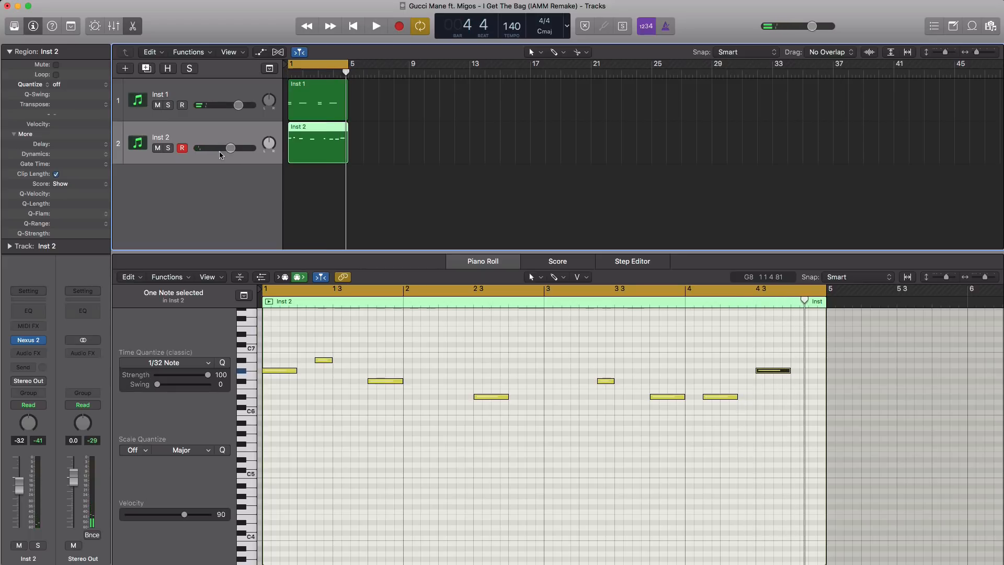
click(721, 397)
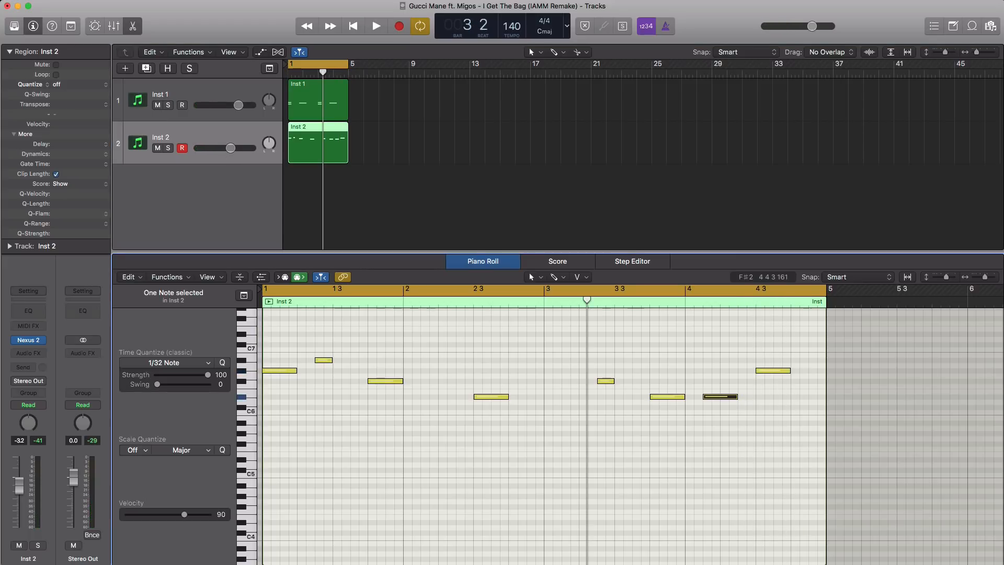
Create a new software instrument track and load Nexus 2 on it.
click(125, 69)
key(Return)
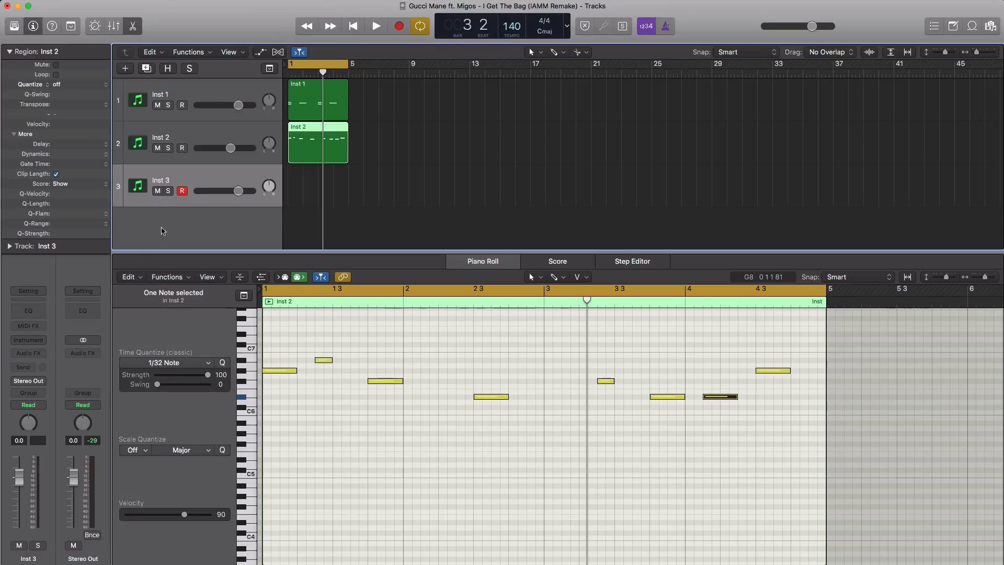
click(29, 341)
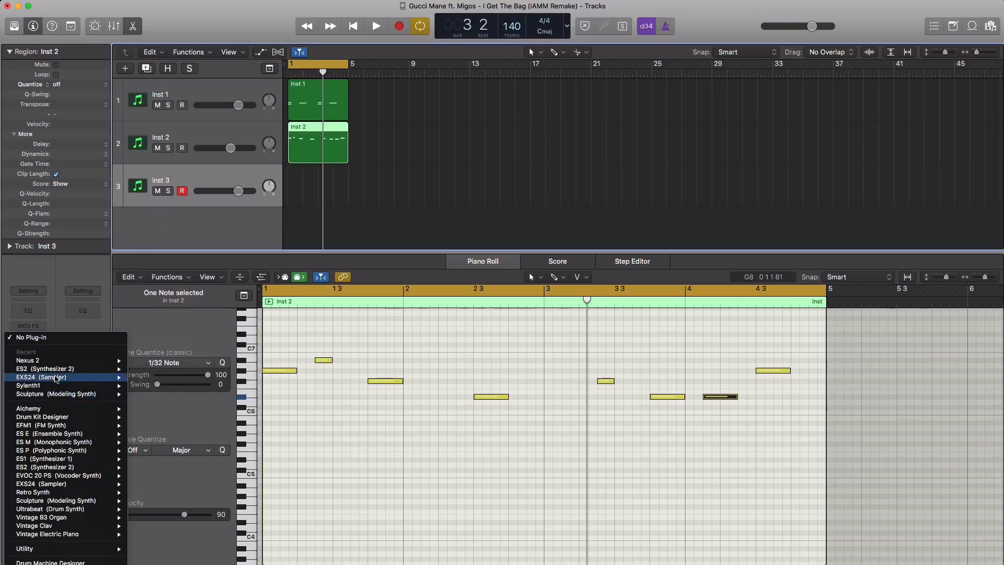
mouse_move(56, 365)
click(148, 361)
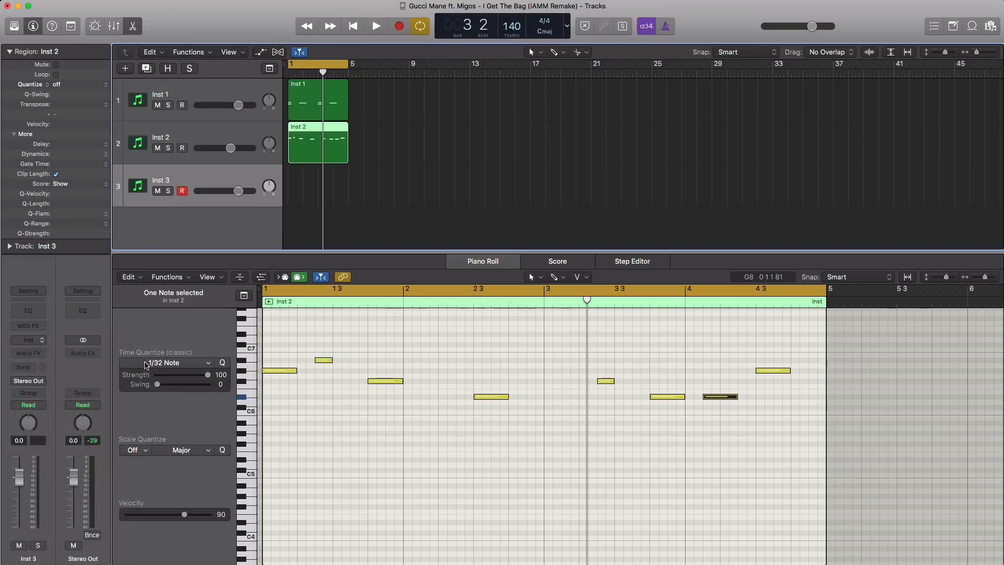
drag(295, 59, 584, 96)
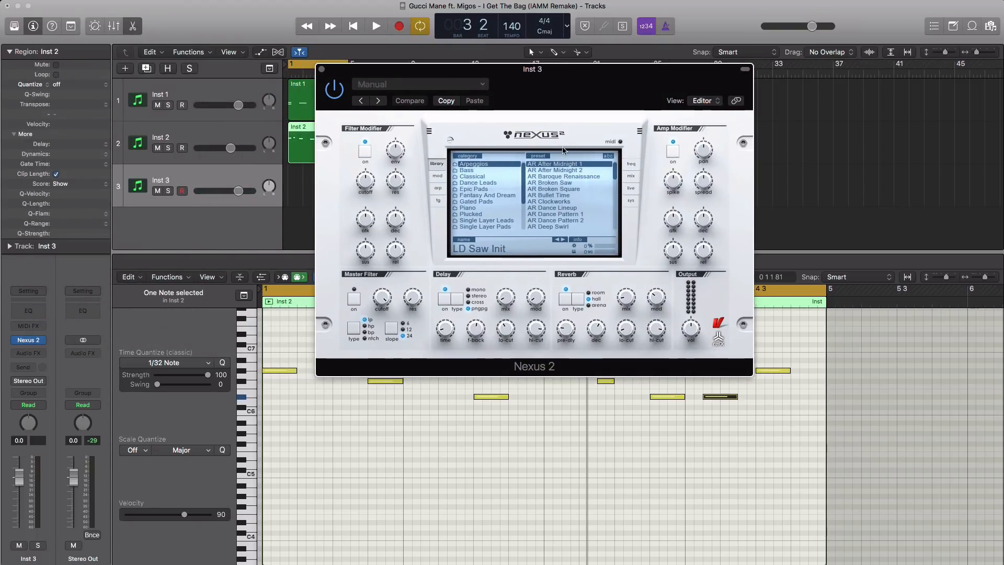
Load the PL VZ Bells 2 preset from the Plucked category and close the plug-in window.
click(476, 214)
drag(618, 178, 611, 225)
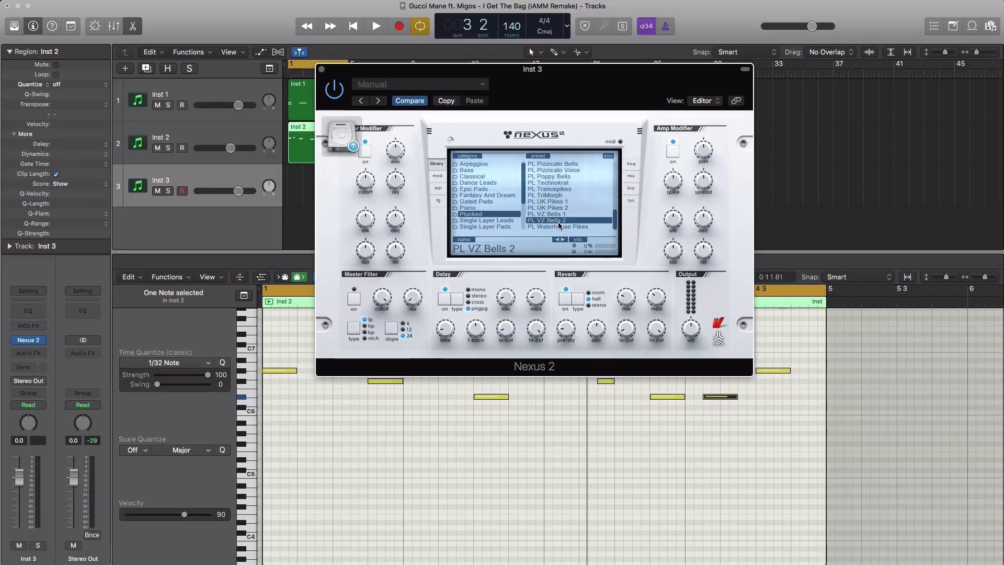
key(super+w)
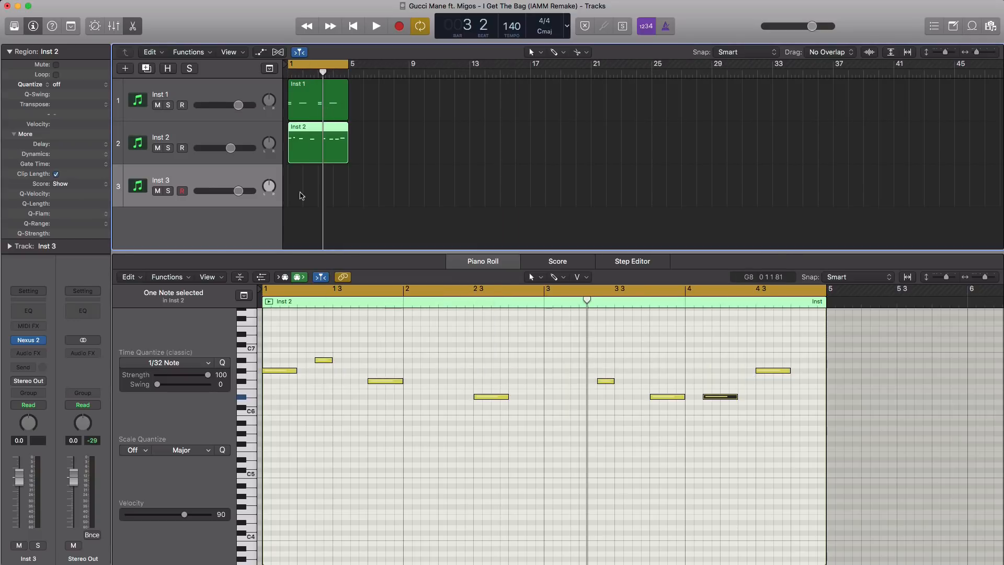
Create an empty MIDI region on the Inst 3 track spanning bars 1–4 and play back the beat.
super+click(294, 197)
drag(300, 195, 343, 196)
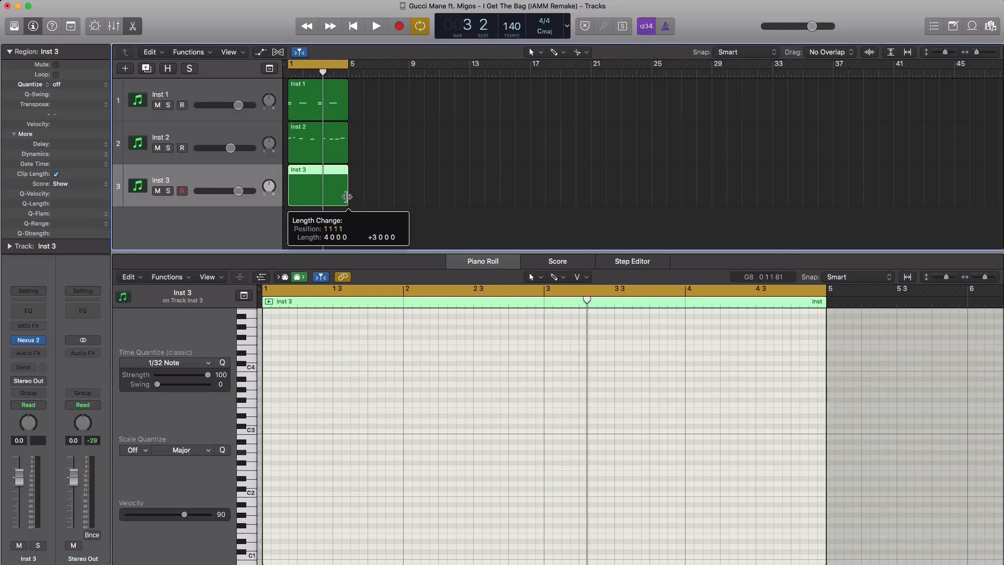
key(space)
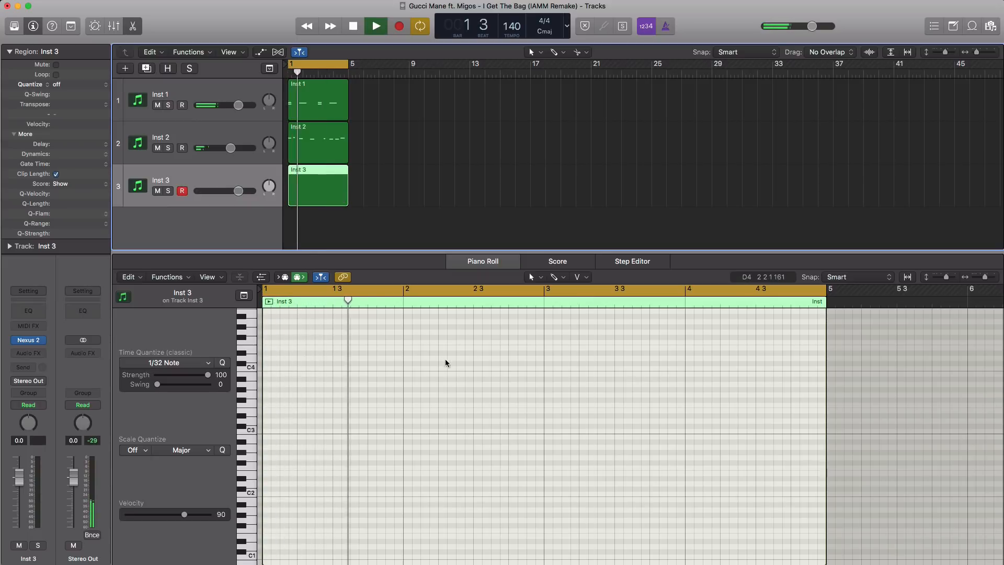
key(space)
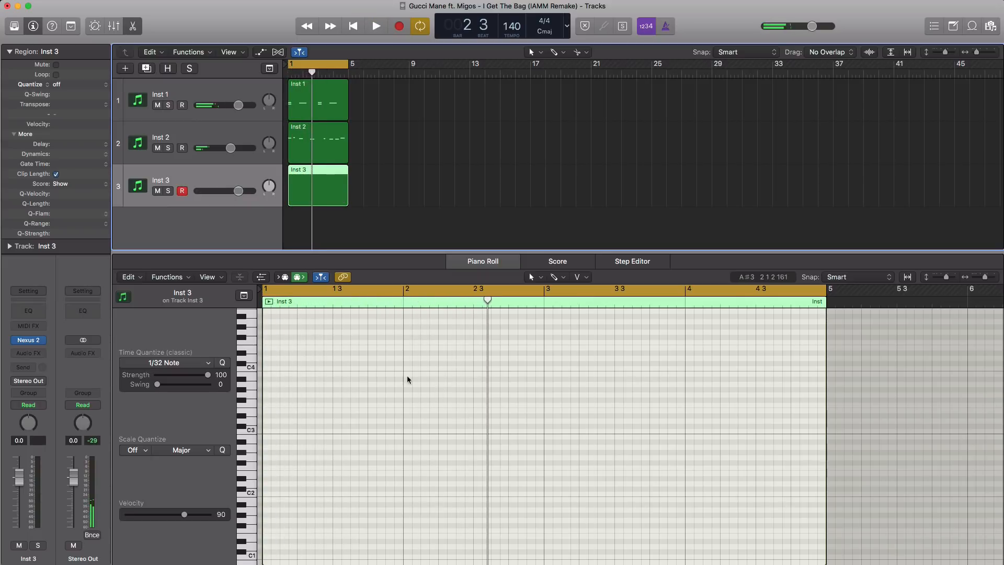
Add one-beat A#3 and A#2 notes on beat 4 of bar 1 and audition the cycle.
click(372, 380)
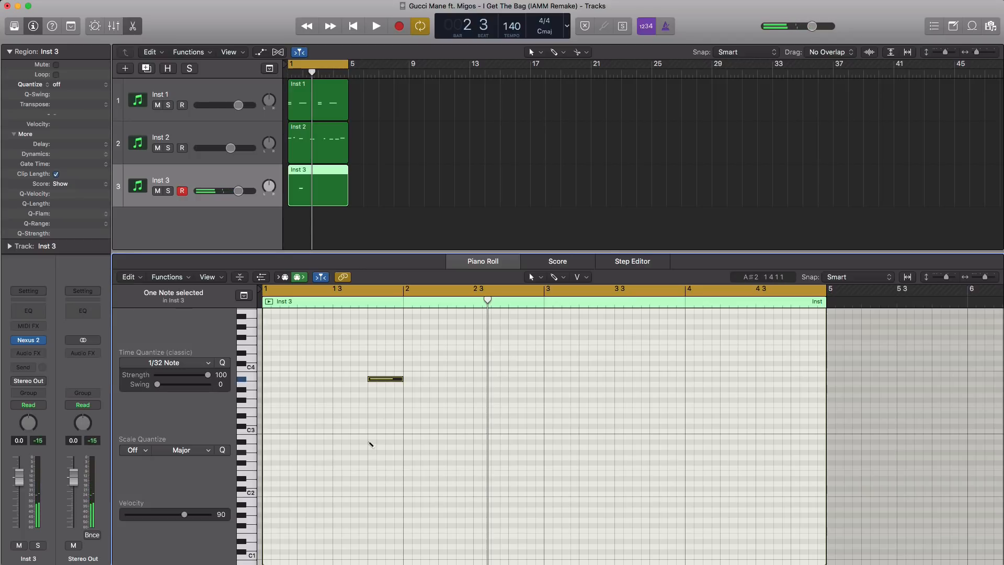
key(space)
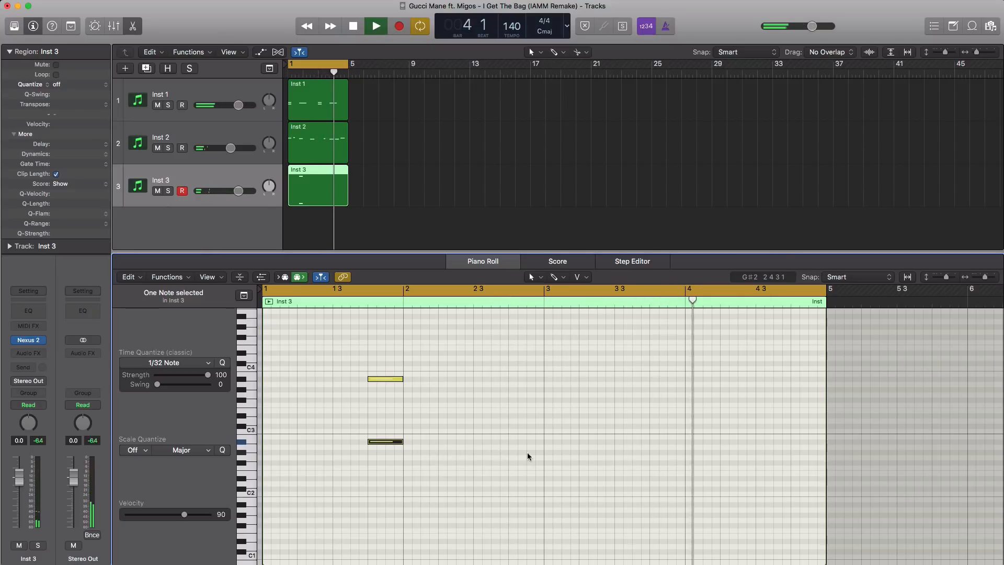
key(space)
Move both A# notes together to beat 4 of bar 2 and audition the cycle.
drag(442, 458, 524, 382)
key(space)
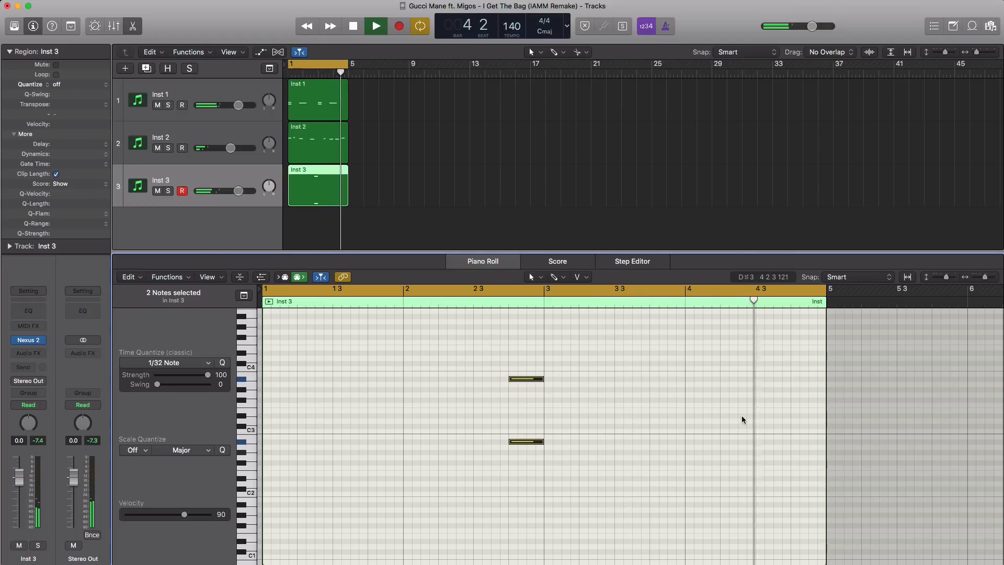
key(space)
Copy the octave pair to beat 4 of bar 4, transposed down to D#3 and D#2, and audition it.
drag(517, 393, 518, 377)
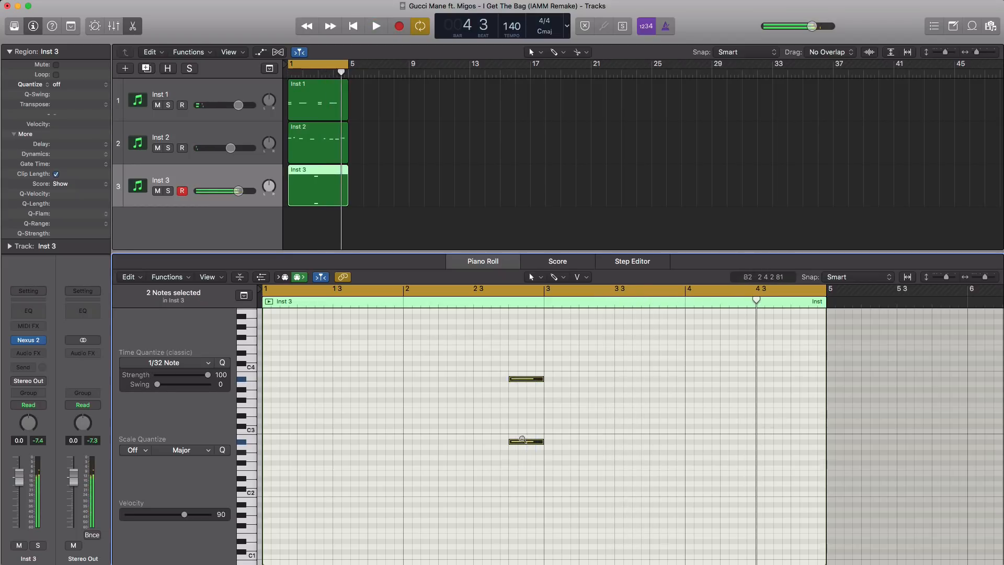
drag(525, 444, 804, 480)
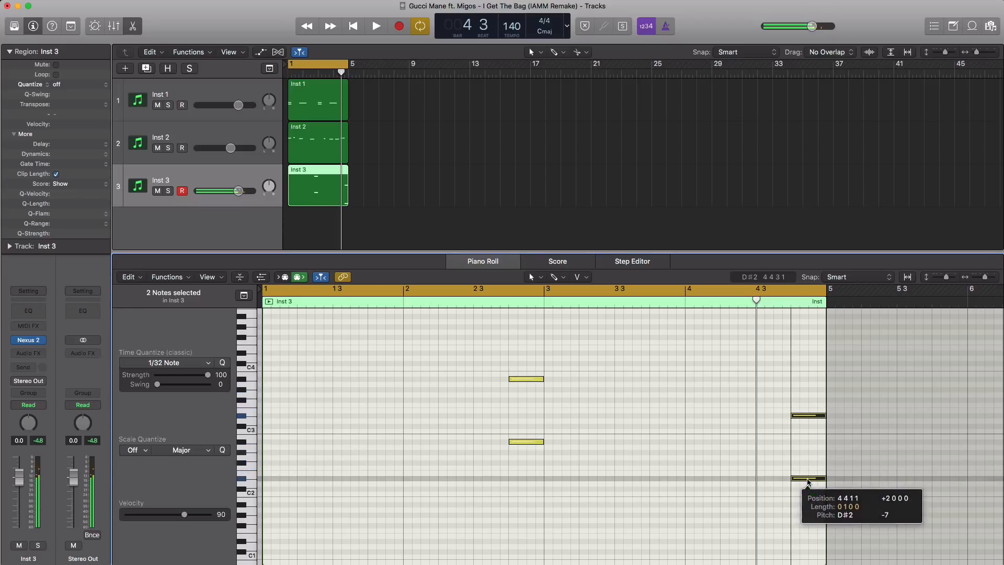
key(space)
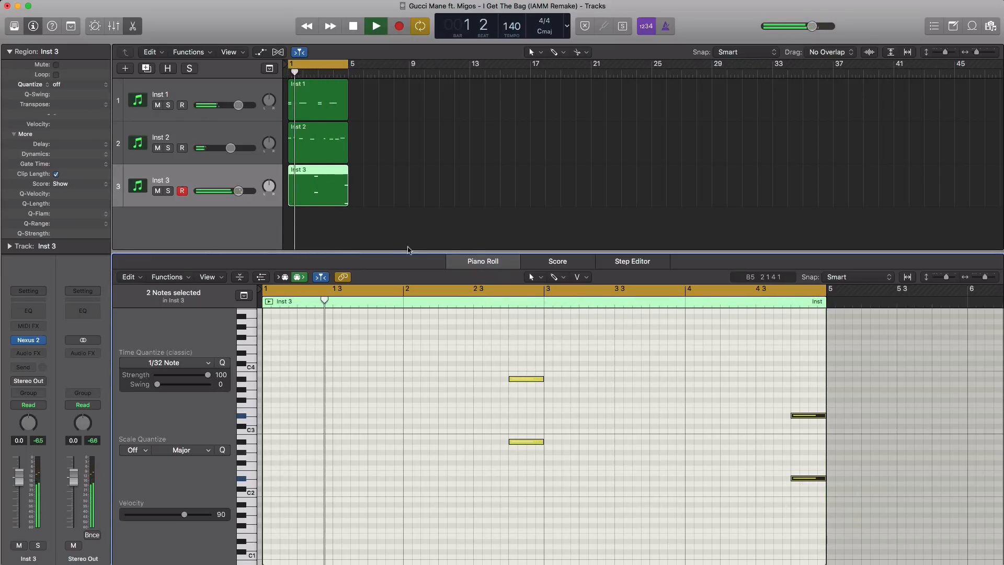
key(space)
Duplicate all three regions at bar 5, extend the cycle range to bars 1–8 and play it back.
drag(350, 215, 373, 108)
drag(348, 64, 408, 74)
key(space)
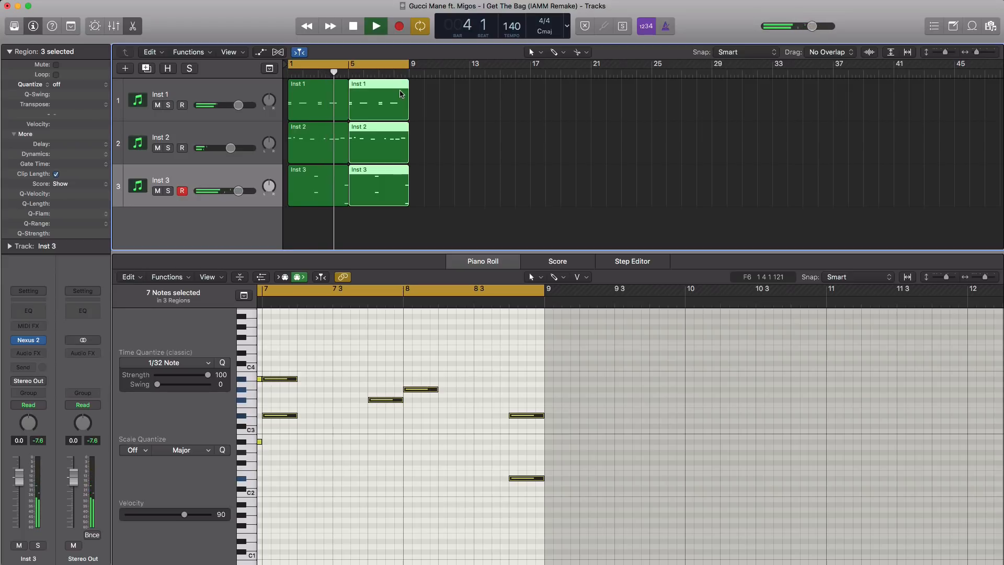
key(space)
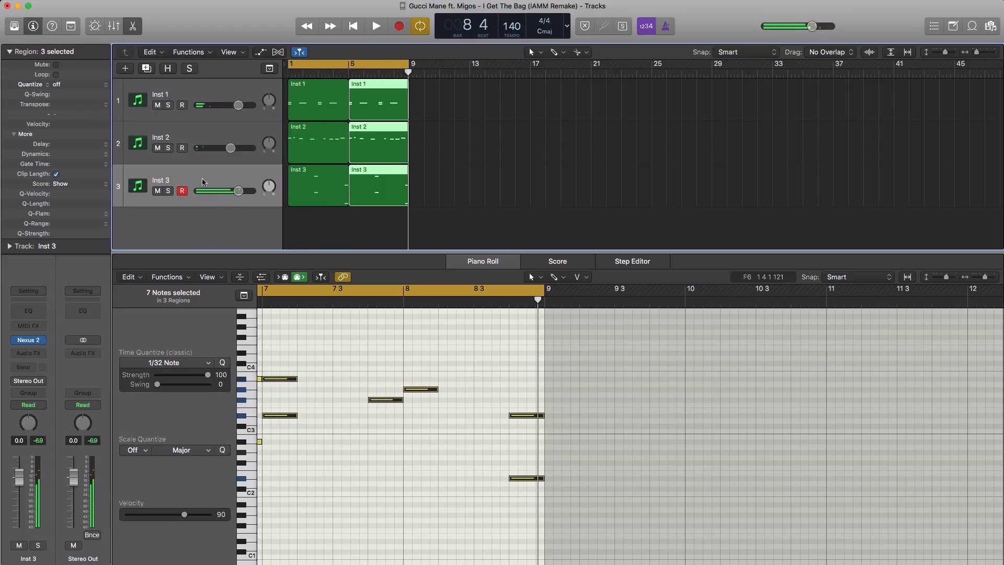
Add a Channel EQ to the Inst 3 track with a high-cut at 2050 Hz and Q 1.10, listening during playback.
click(140, 196)
click(36, 316)
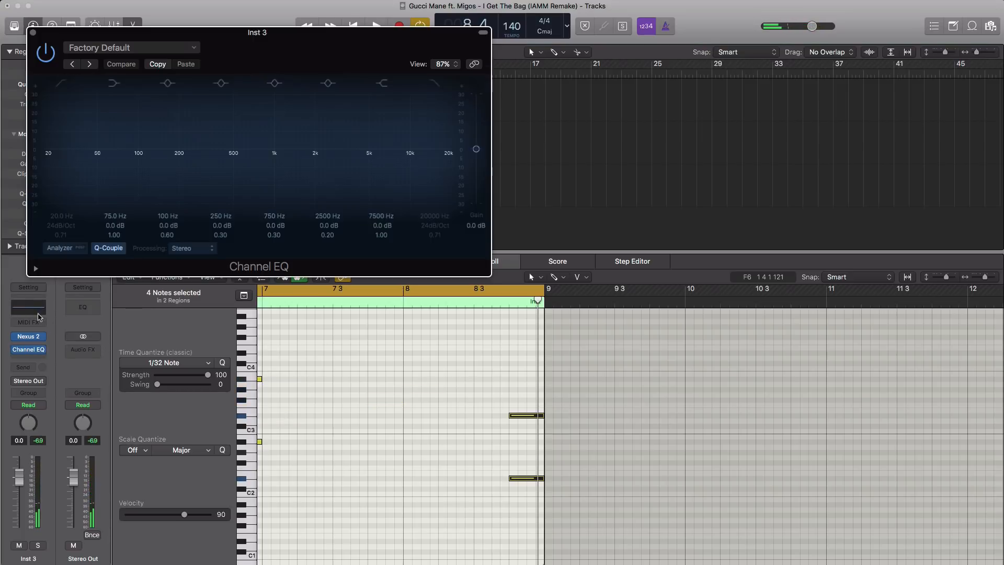
drag(295, 61, 577, 167)
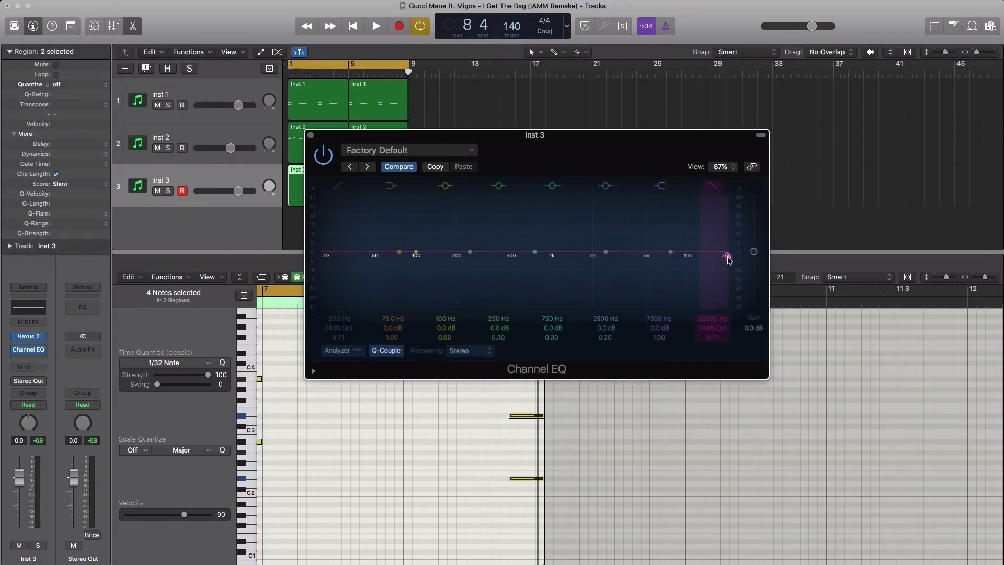
key(space)
drag(684, 257, 587, 253)
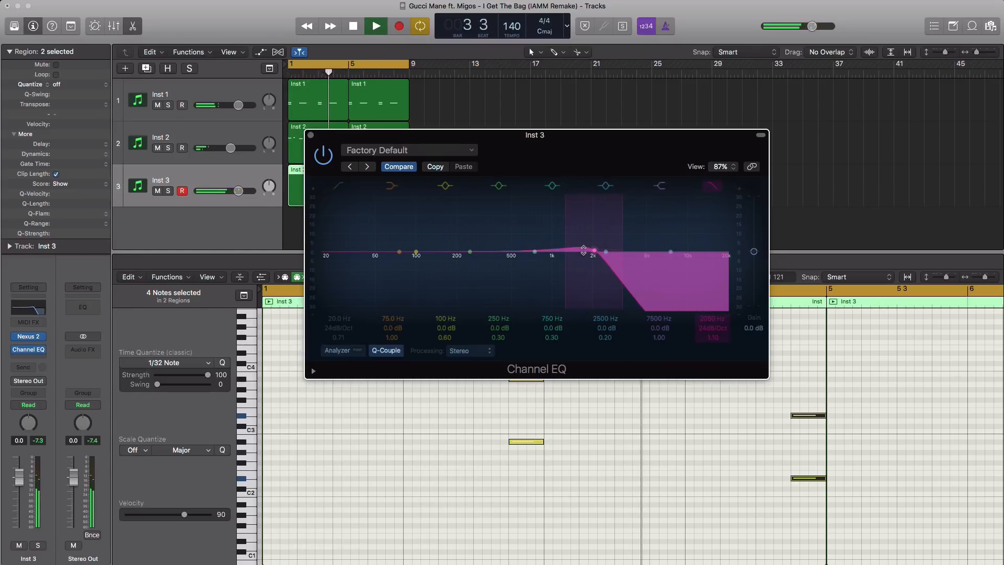
key(space)
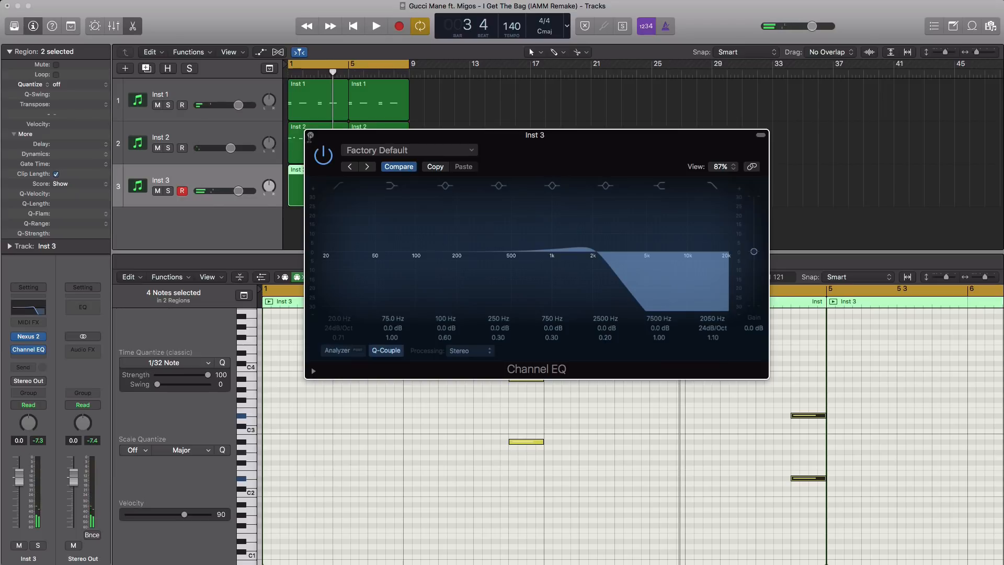
click(311, 135)
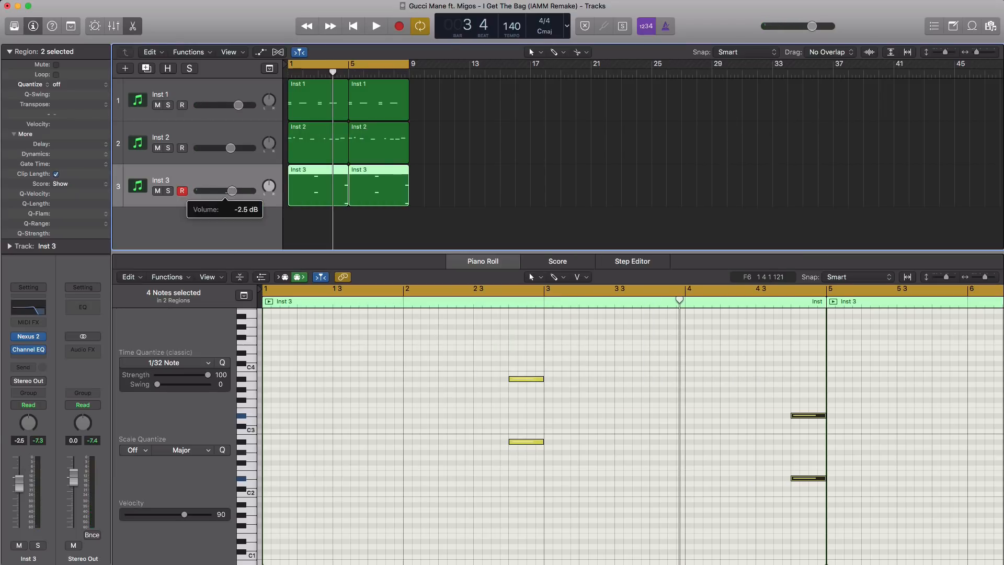
Lower the Inst 3 track volume to -7.8 dB while playing back the beat.
drag(228, 192, 223, 193)
key(space)
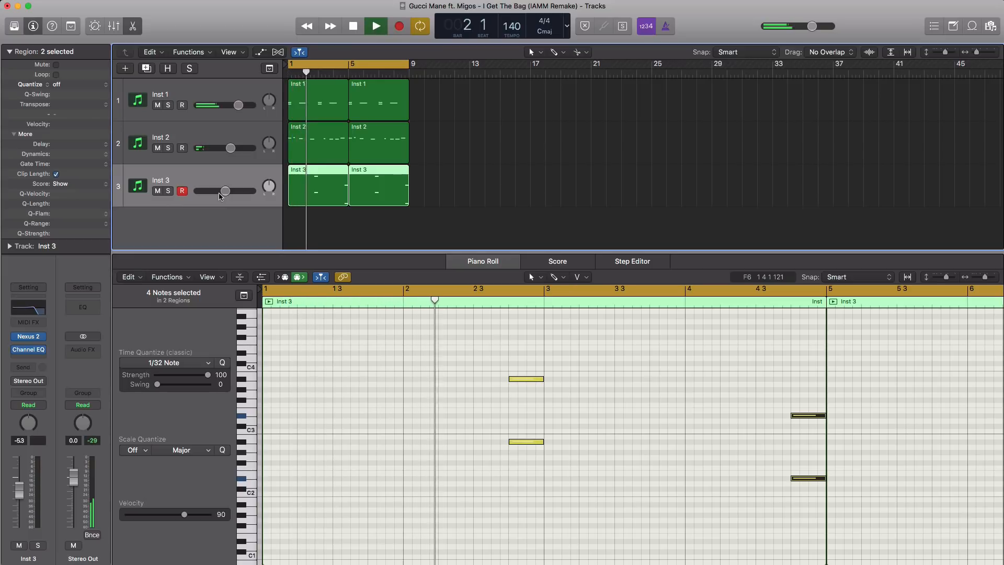
drag(220, 195, 217, 191)
key(space)
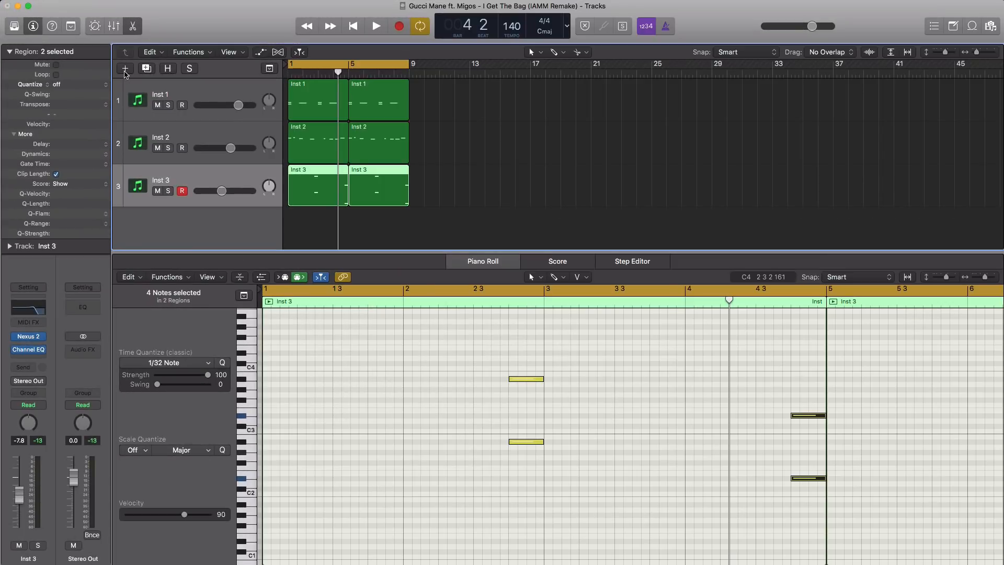
Create one new software instrument track below Inst 3 and give the track area more height.
click(125, 70)
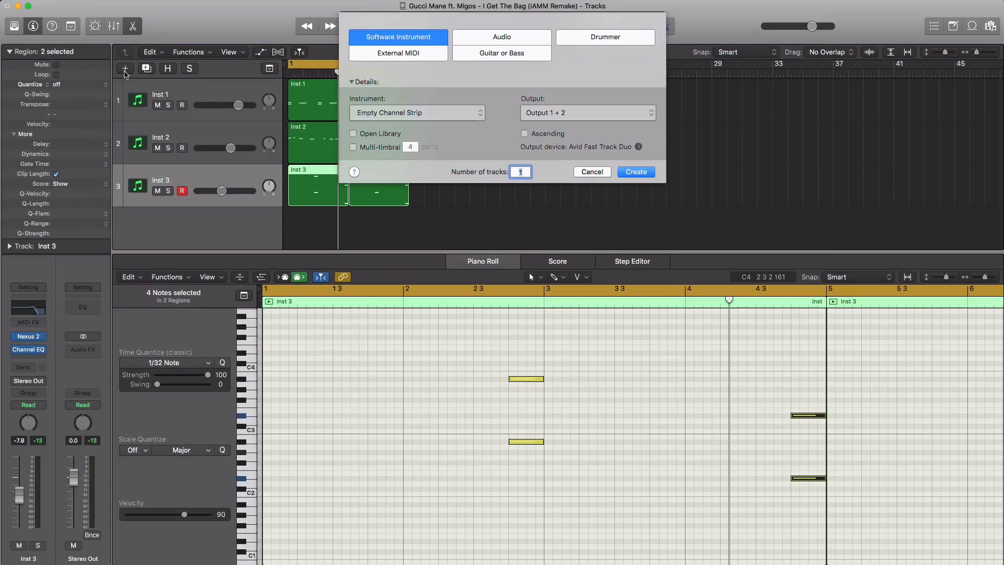
key(Return)
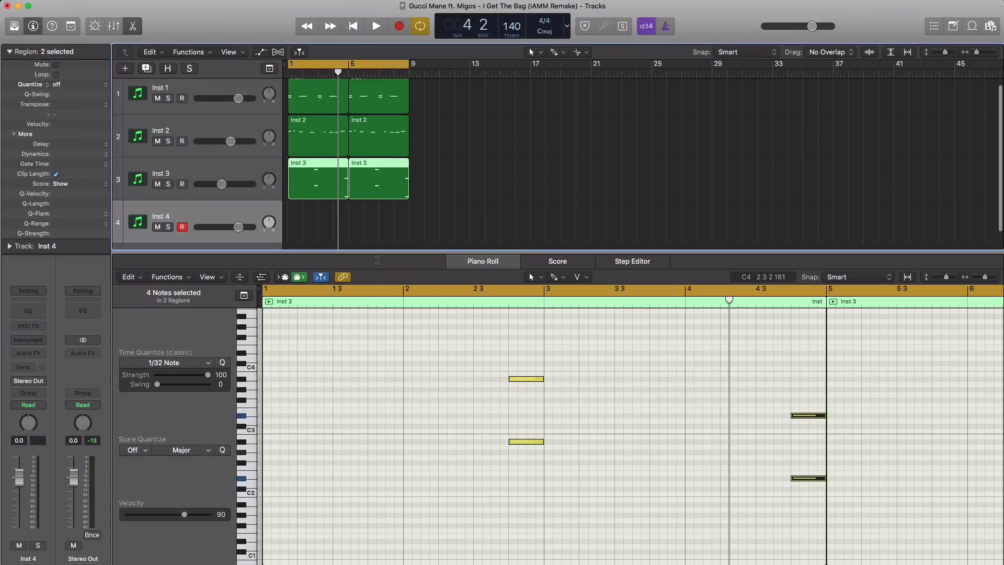
drag(378, 260, 387, 330)
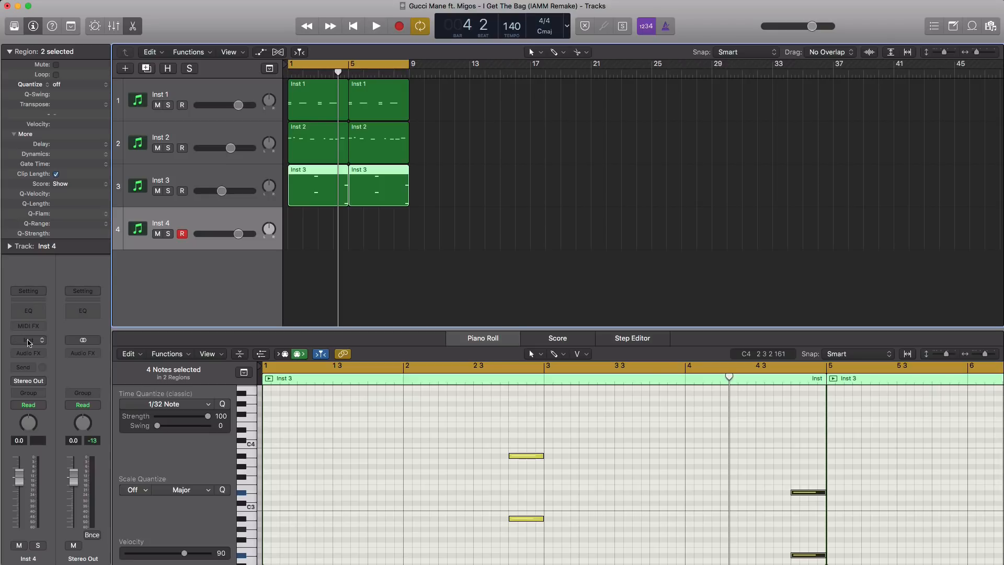
Load the ES2 synthesizer in stereo on the Inst 4 track with its 808 preset.
click(28, 340)
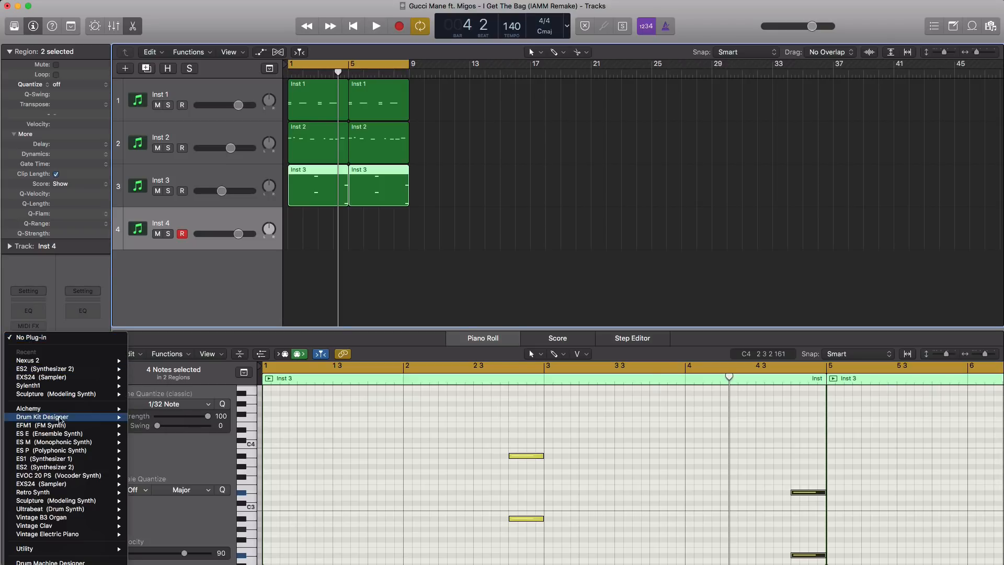
mouse_move(61, 369)
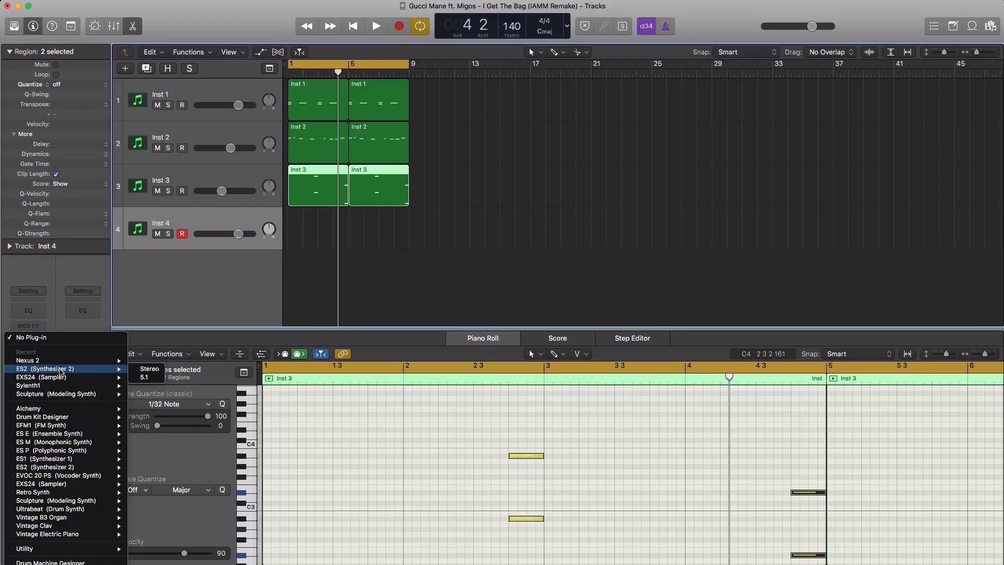
click(150, 370)
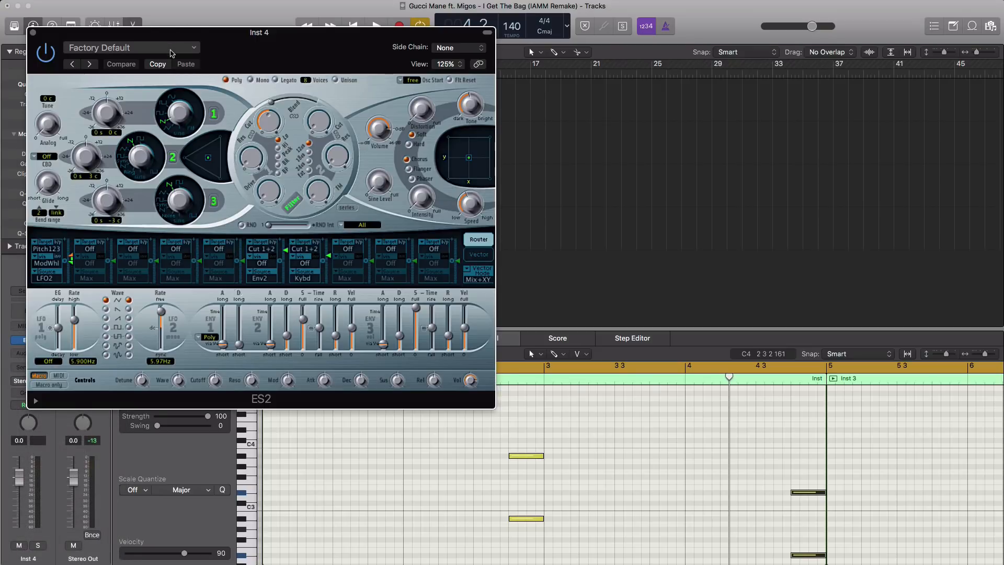
click(171, 52)
click(130, 218)
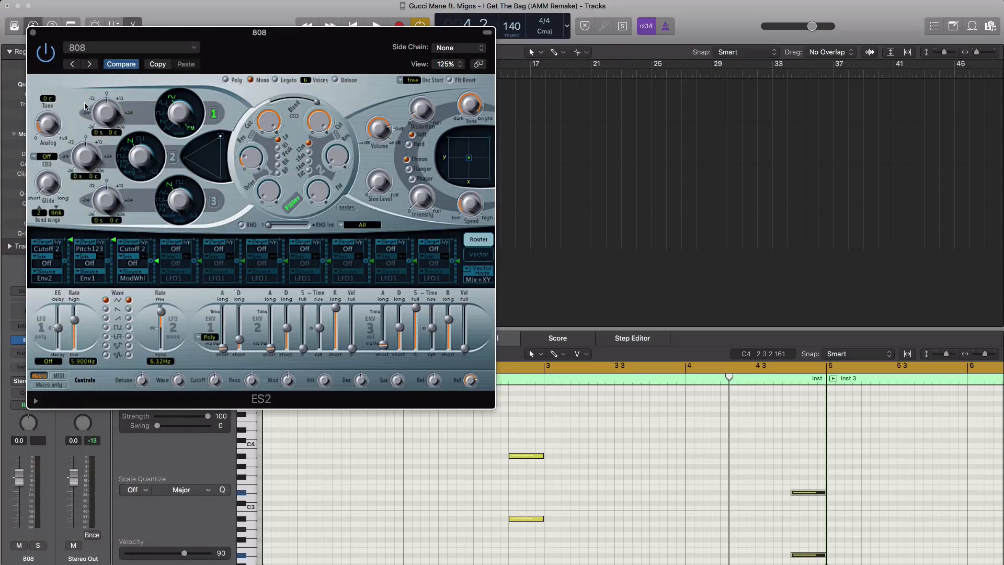
click(33, 33)
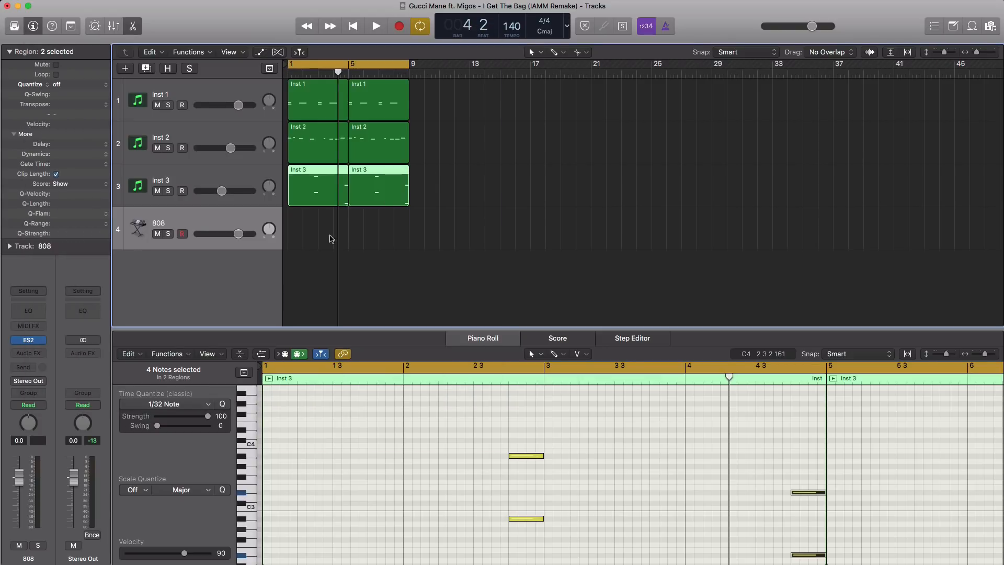
Create an empty region on the 808 track spanning bars 1–8 and enlarge its note editor.
super+click(295, 240)
drag(300, 241, 409, 240)
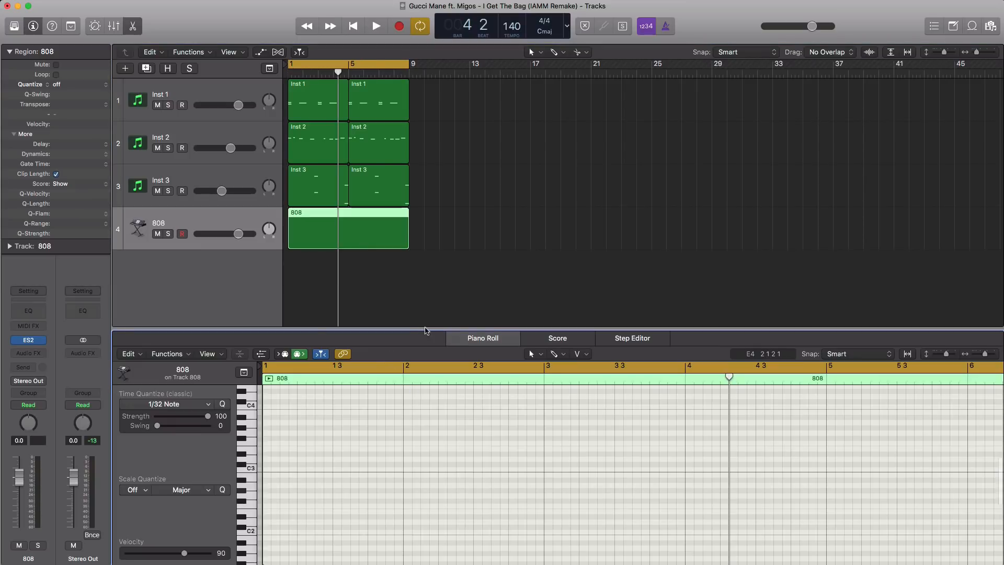
drag(425, 329, 428, 256)
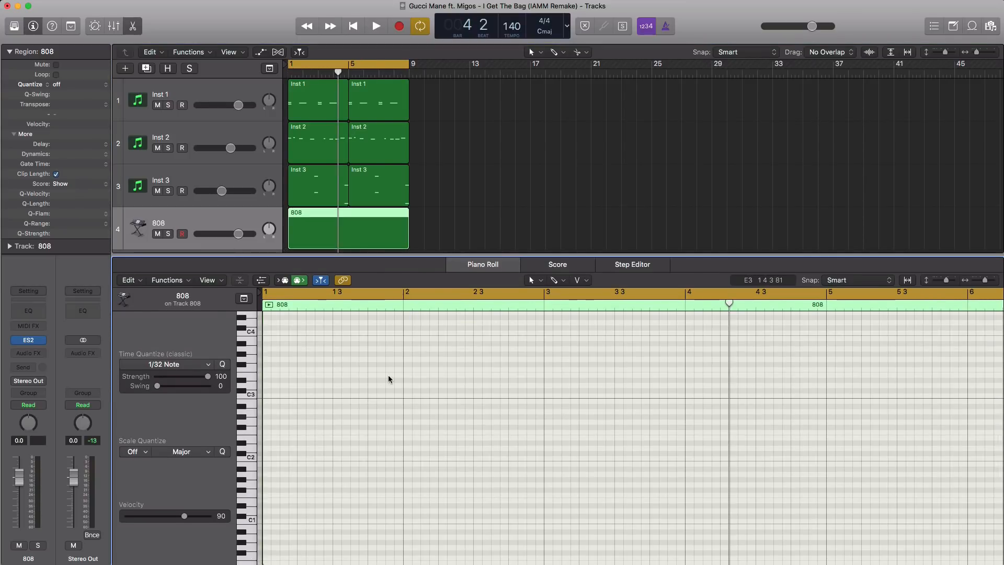
Draw two consecutive D#0 notes from the start of bar 1, the second lasting until beat 3 of bar 2, and audition them.
scroll(390, 375, down, 5)
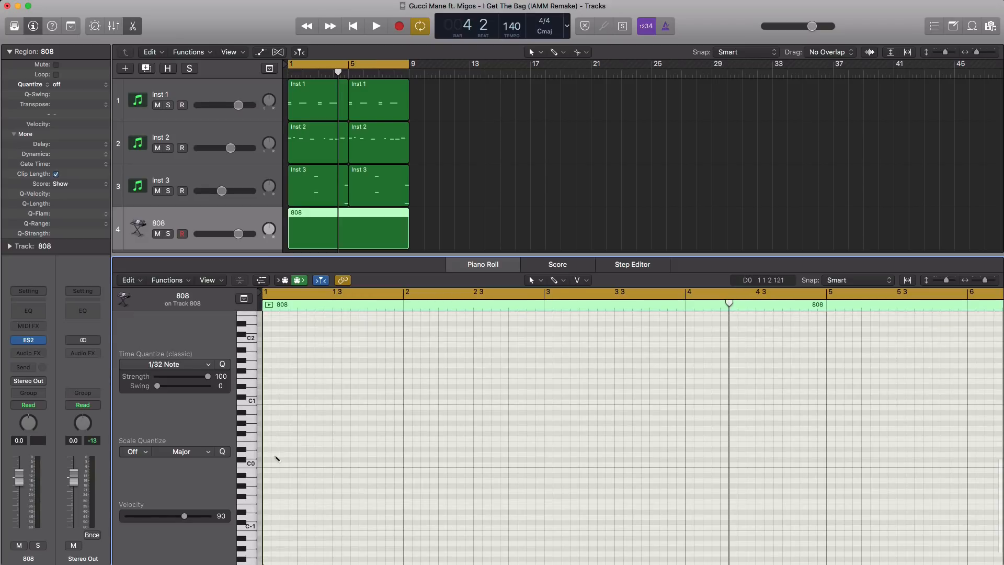
click(266, 449)
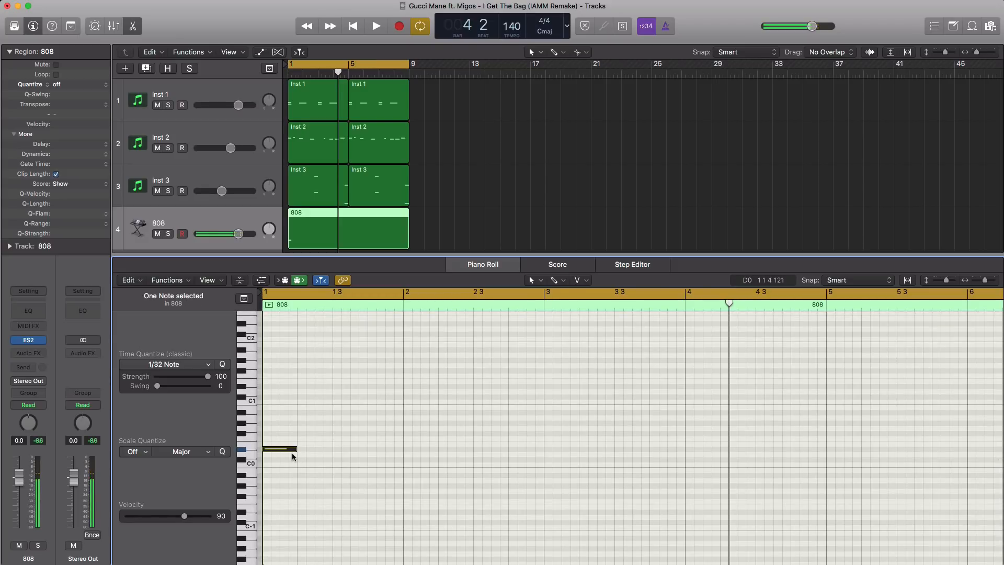
drag(296, 450, 320, 451)
drag(365, 449, 473, 457)
key(space)
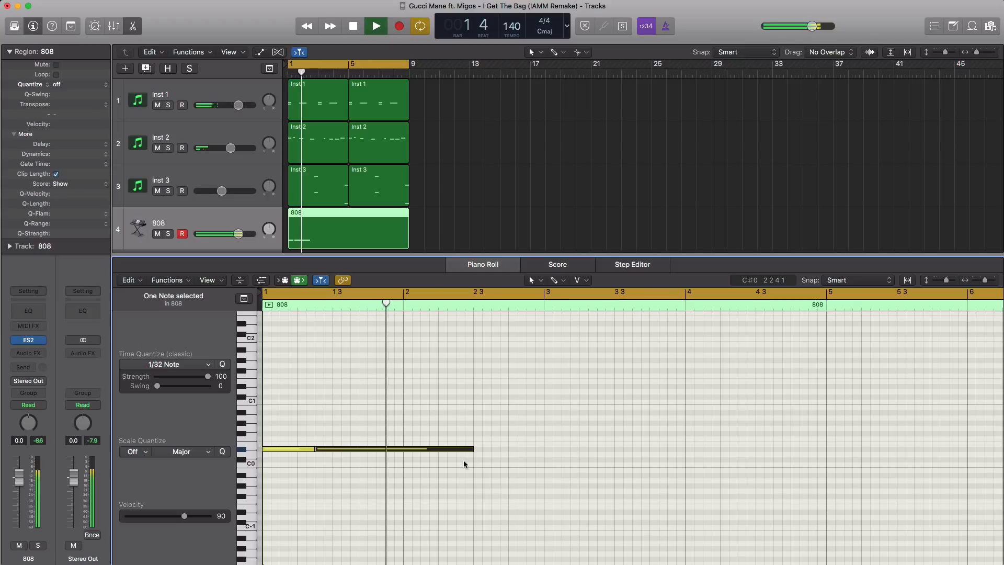
key(space)
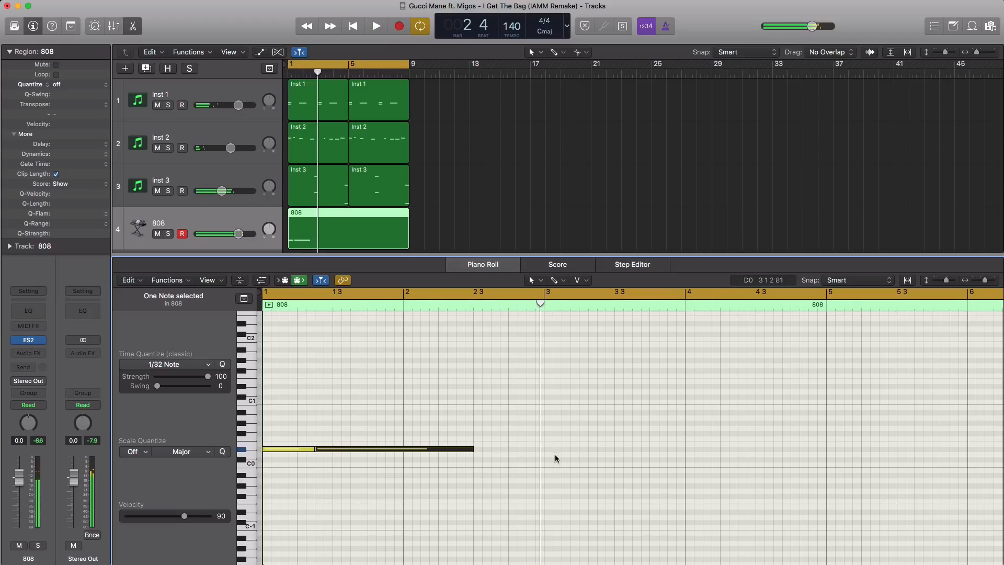
Add two back-to-back D#0 notes from the start of bar 3, extending the second to about halfway through beat 4.
super+click(546, 450)
drag(701, 449, 599, 449)
super+click(600, 449)
key(space)
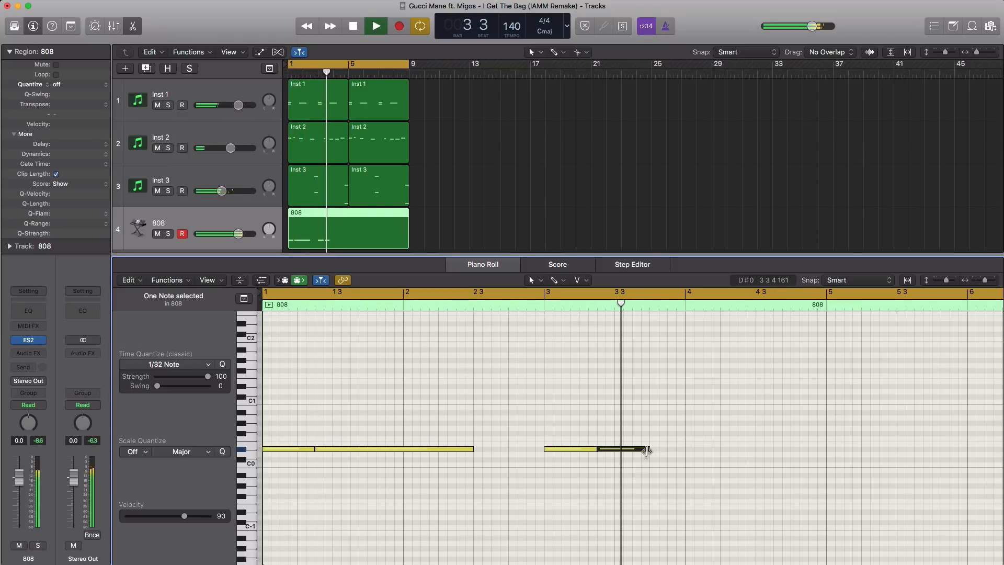
drag(649, 449, 665, 451)
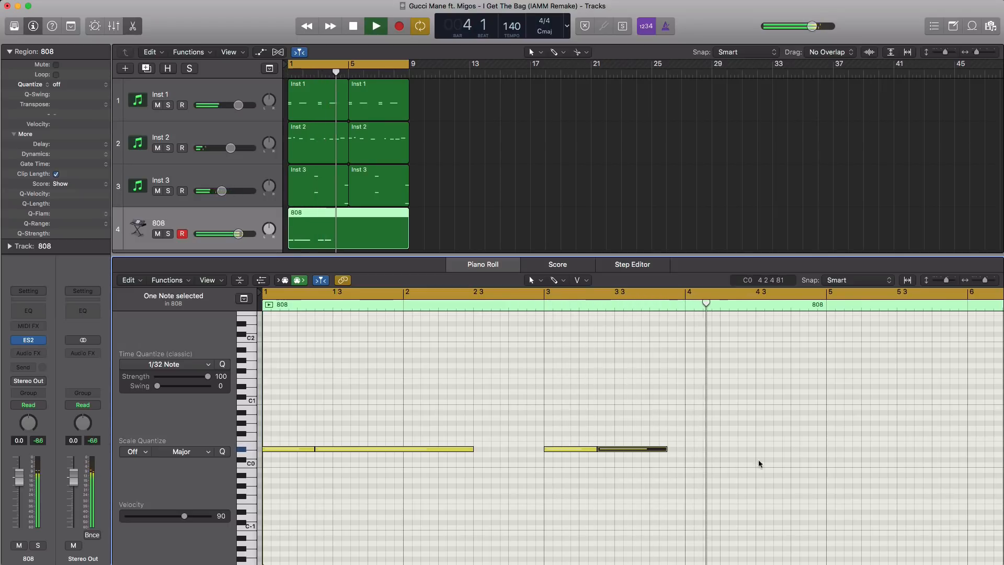
Add an A#0 note on beat 4 of bar 4 and trim it to end at bar 5 during playback.
key(space)
click(795, 415)
key(space)
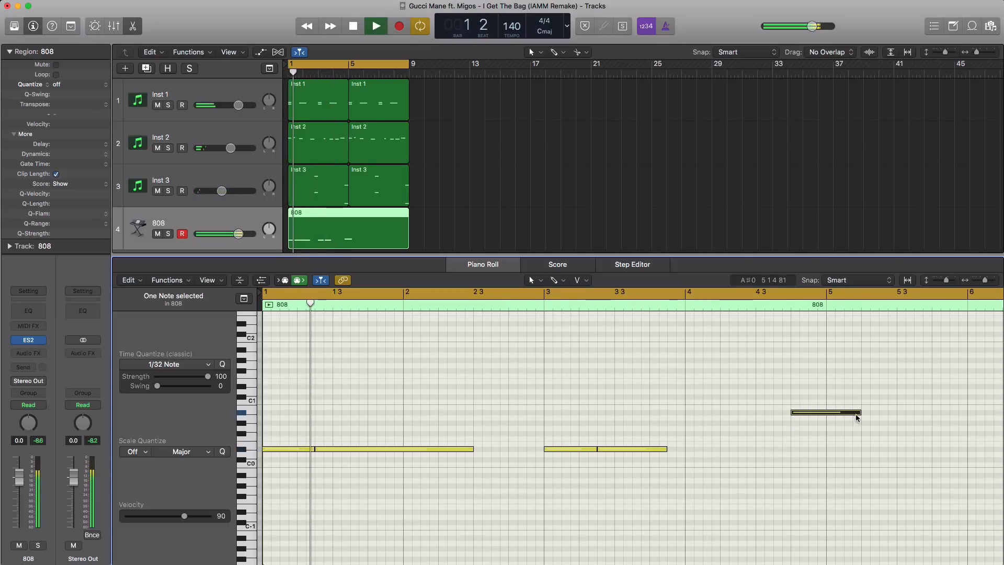
drag(860, 414, 822, 417)
Set the cycle range to bars 5–8 and play back its start.
scroll(805, 431, right, 5)
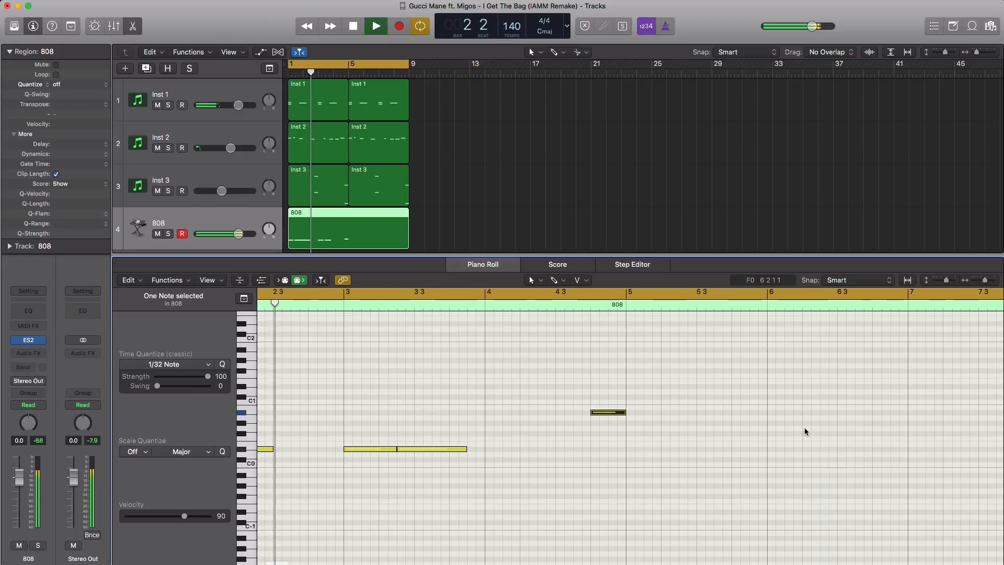
key(super+Left)
key(super+Left)
scroll(806, 431, right, 2)
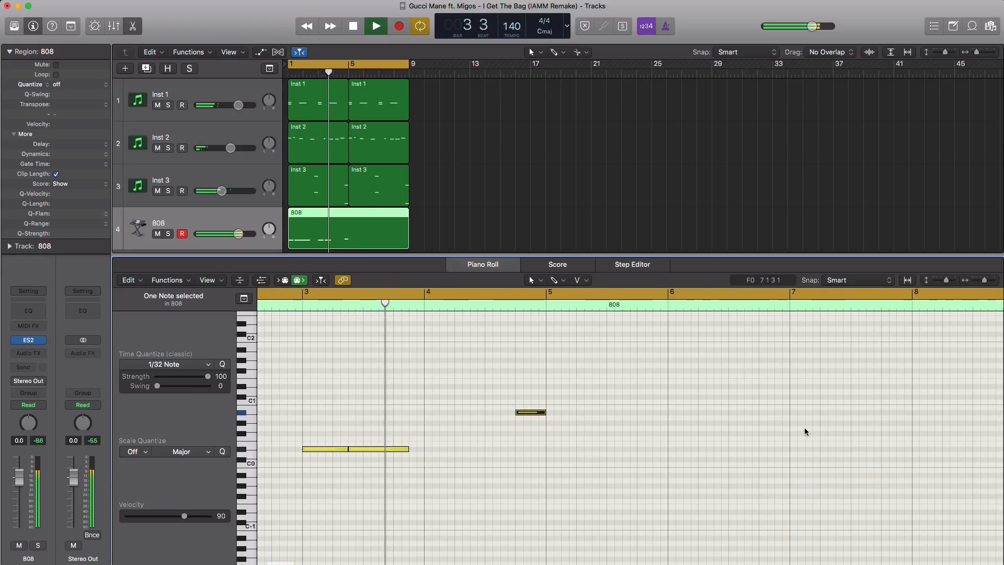
scroll(806, 432, right, 10)
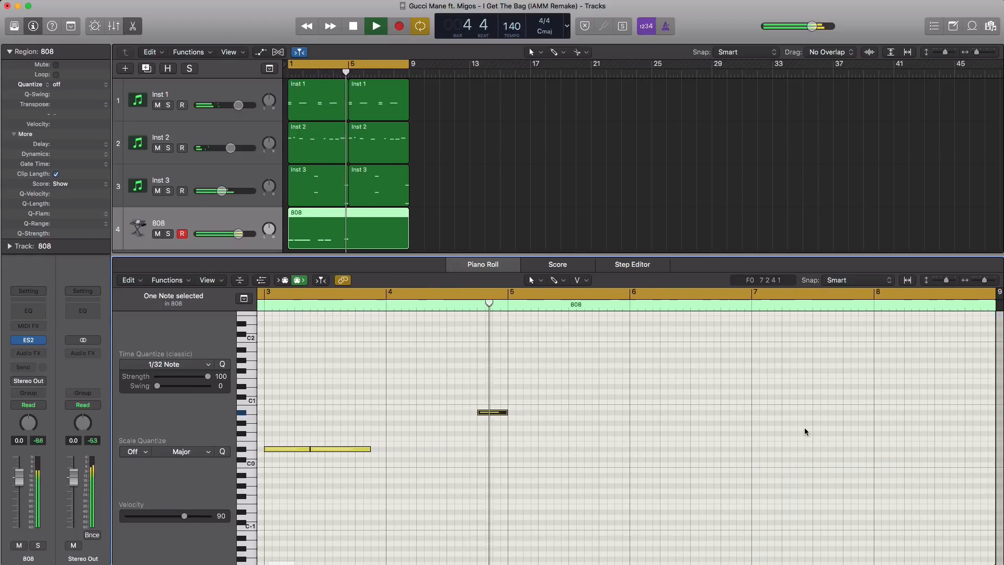
key(space)
drag(395, 293, 858, 306)
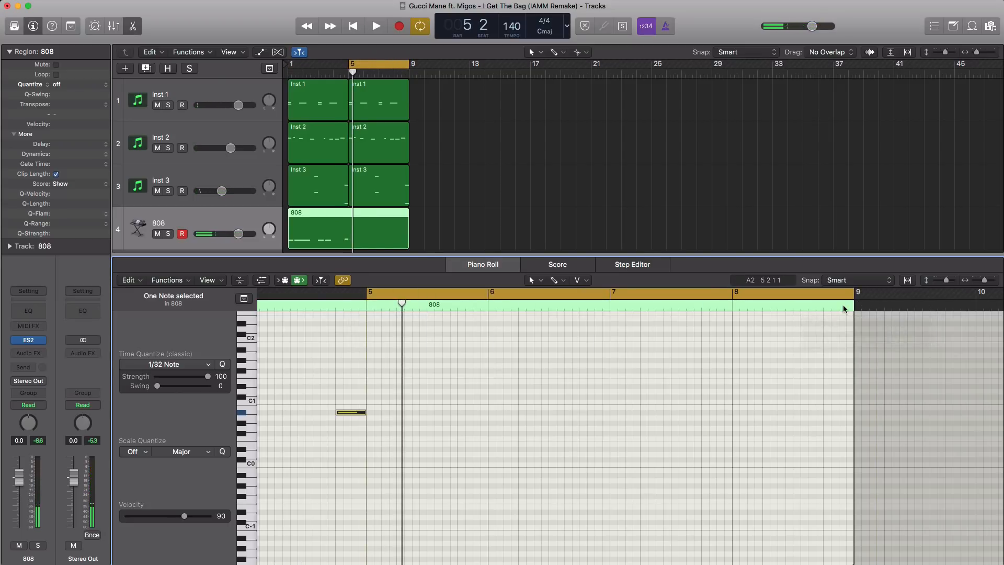
key(space)
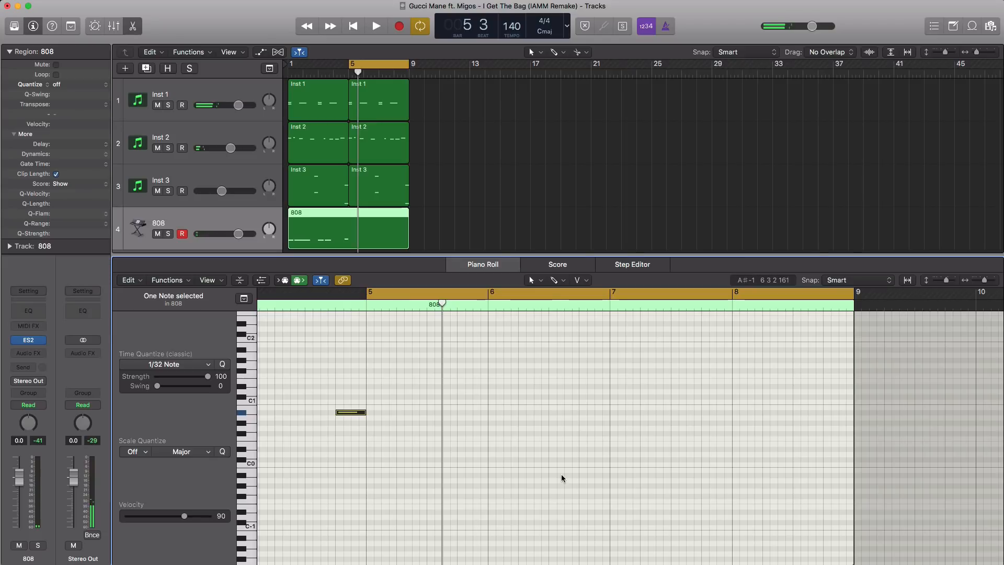
Copy the four D#0 notes of bars 1–3 to the same positions from bar 5 and audition them.
ctrl+alt+click(562, 476)
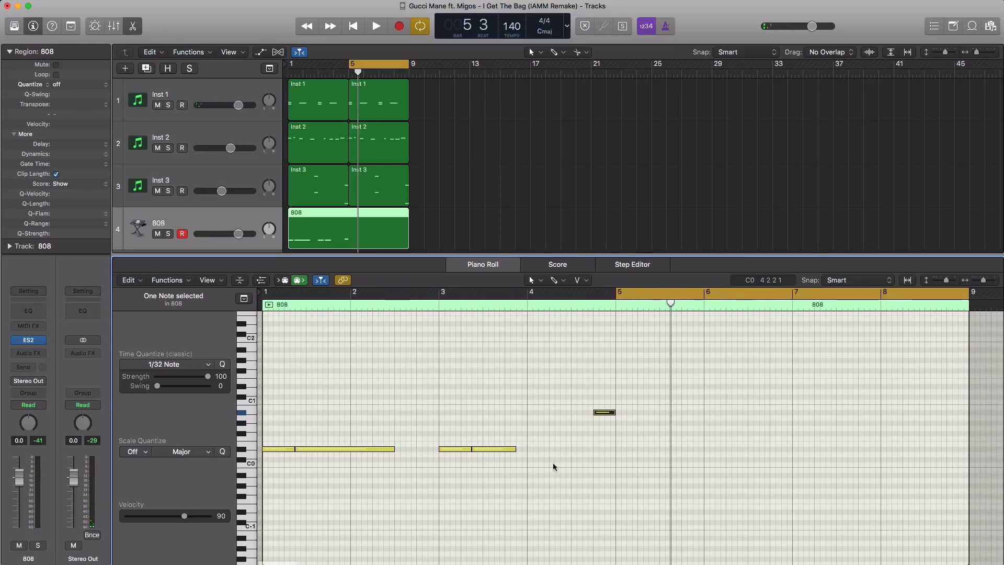
drag(554, 464, 629, 453)
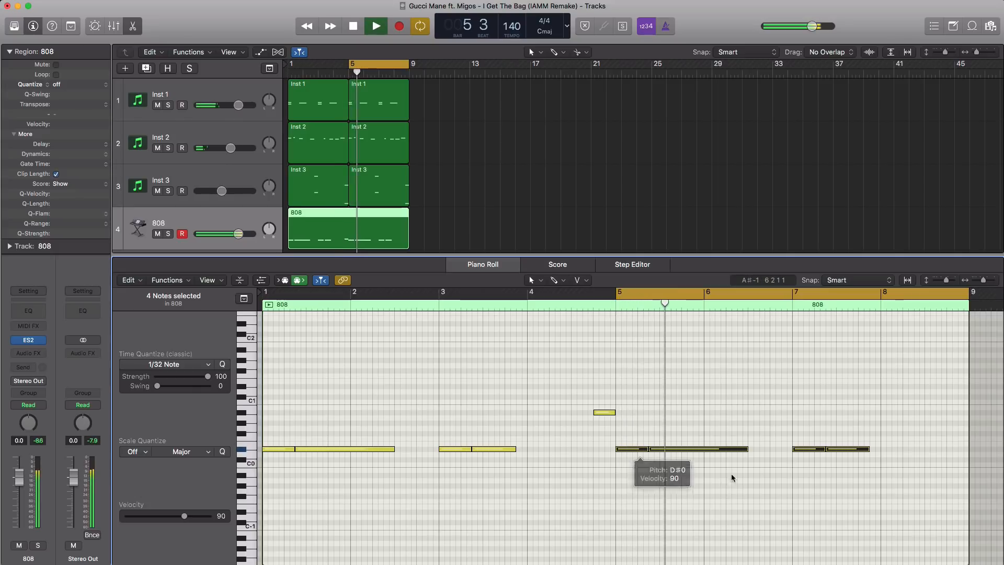
scroll(754, 475, right, 2)
scroll(753, 479, right, 5)
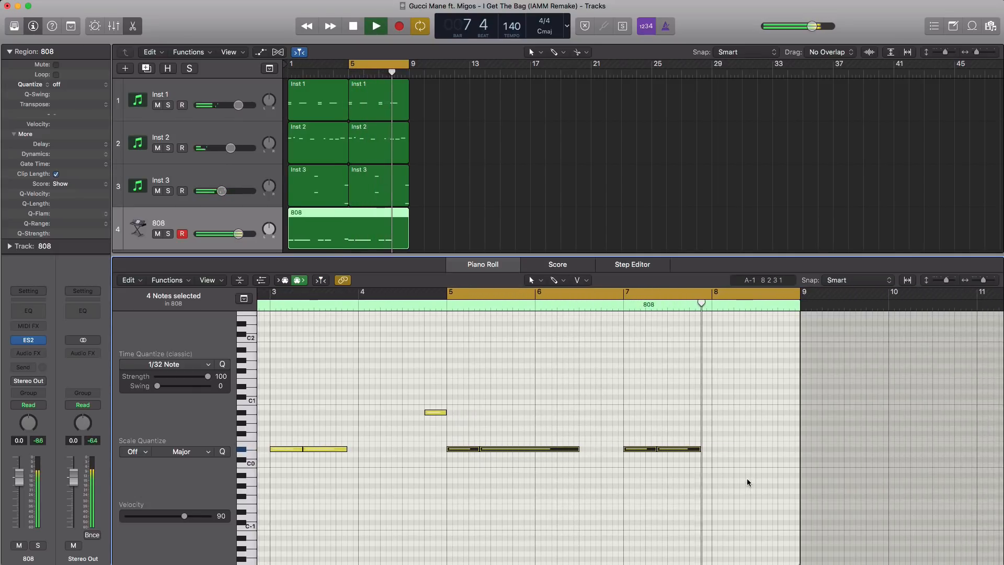
key(space)
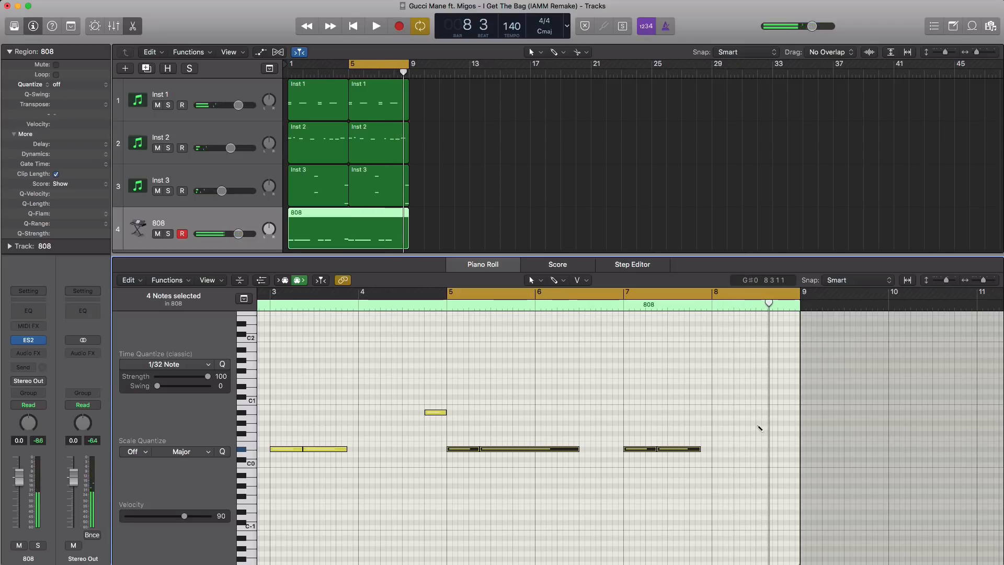
Add two short G#0 notes on beat 3 of bar 8 and an A#0 note filling beat 4, and play back the loop.
click(760, 424)
drag(785, 423, 767, 422)
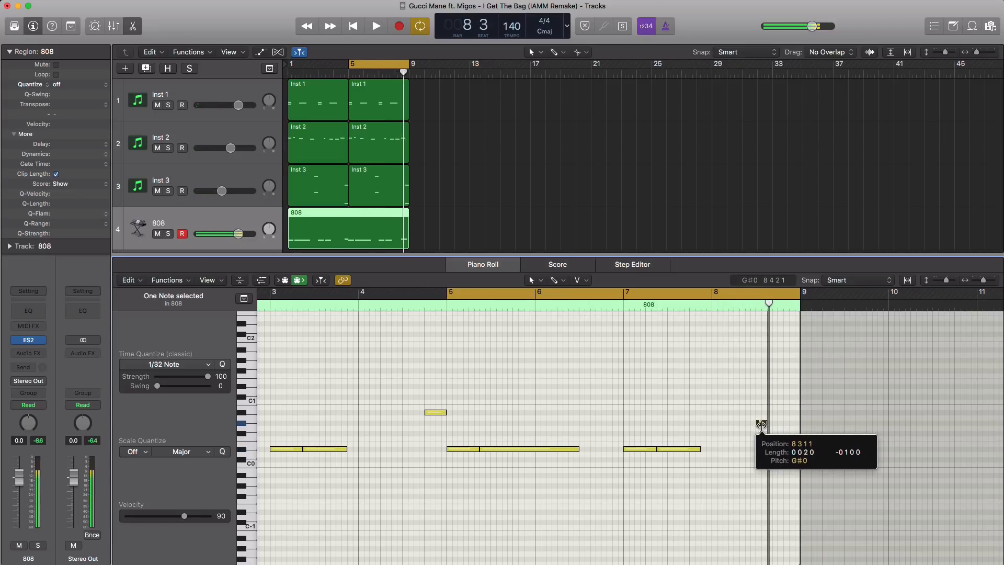
click(773, 423)
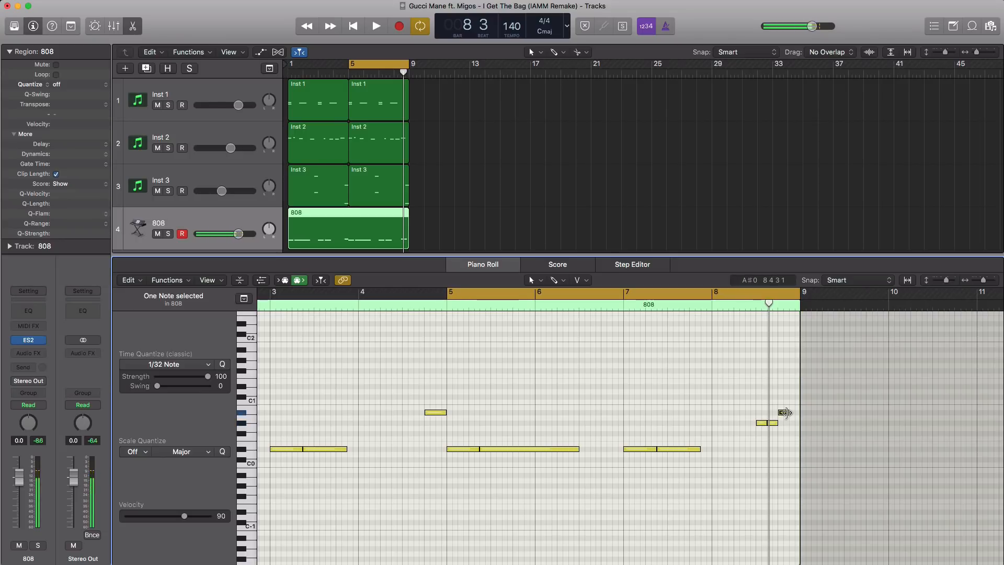
drag(784, 413, 798, 413)
key(space)
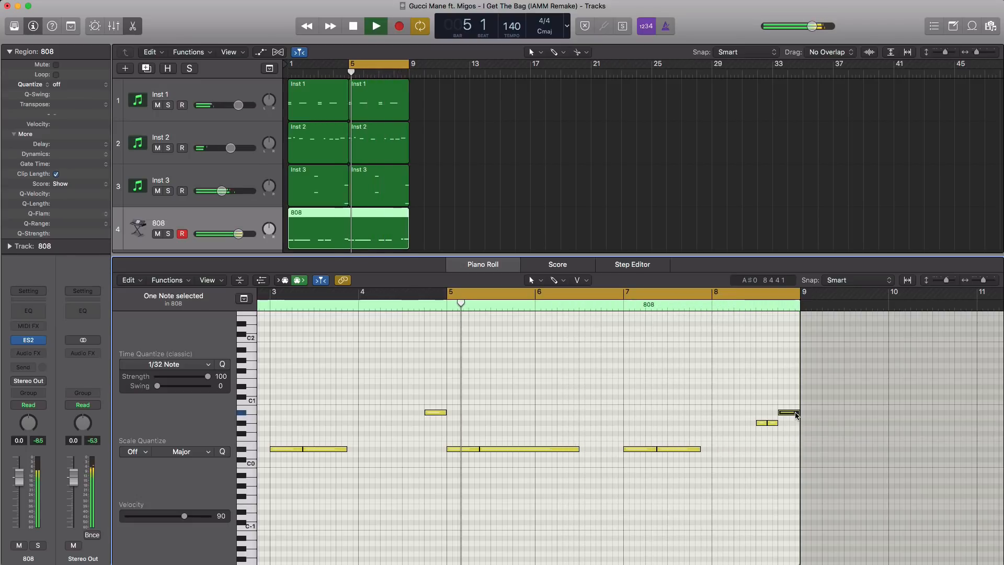
key(space)
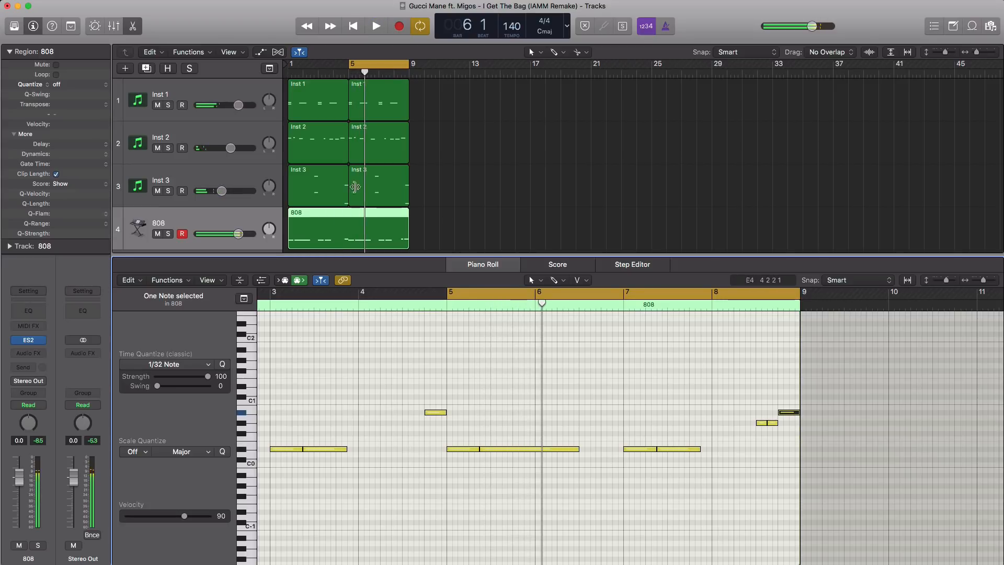
Extend the cycle range to bars 1–8 and set the attack of envelope 3 in the 808's ES2 to 58.0 ms, listening to the beat.
drag(286, 65, 409, 356)
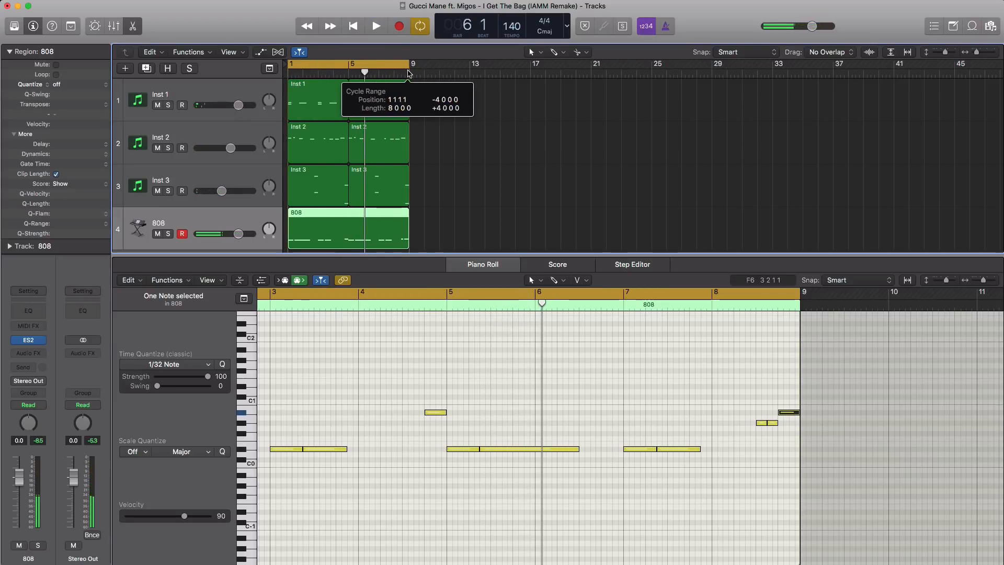
click(29, 340)
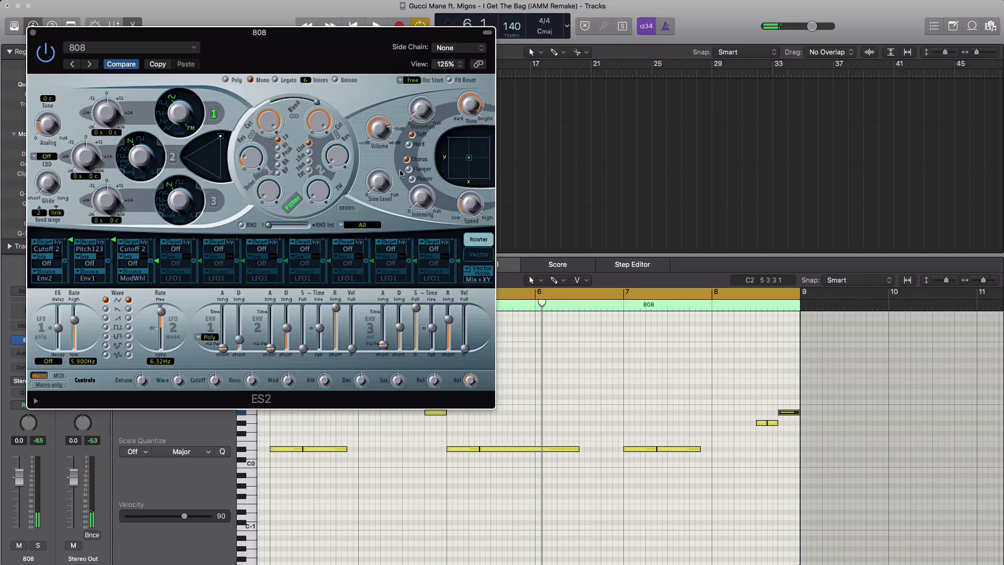
drag(273, 58, 567, 88)
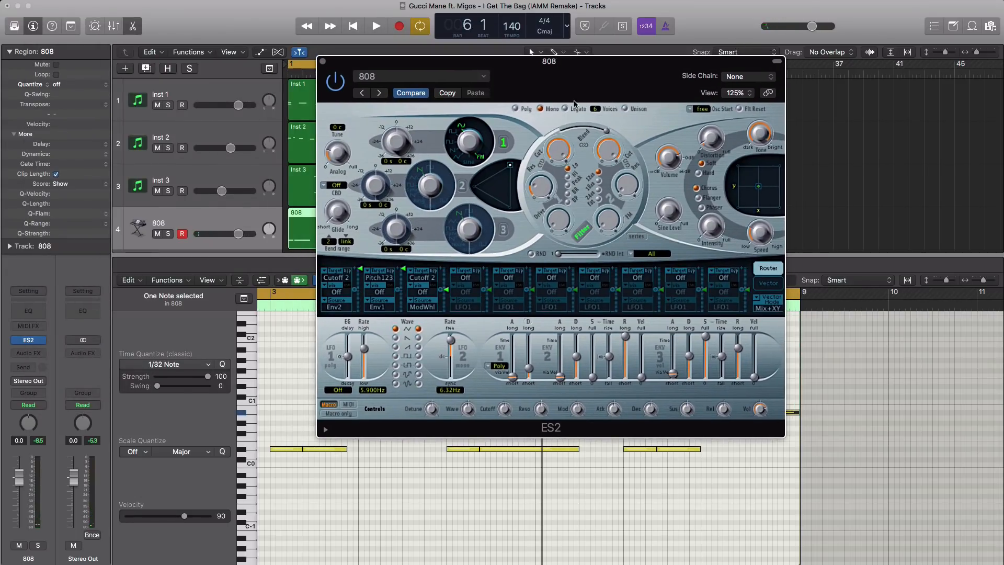
key(space)
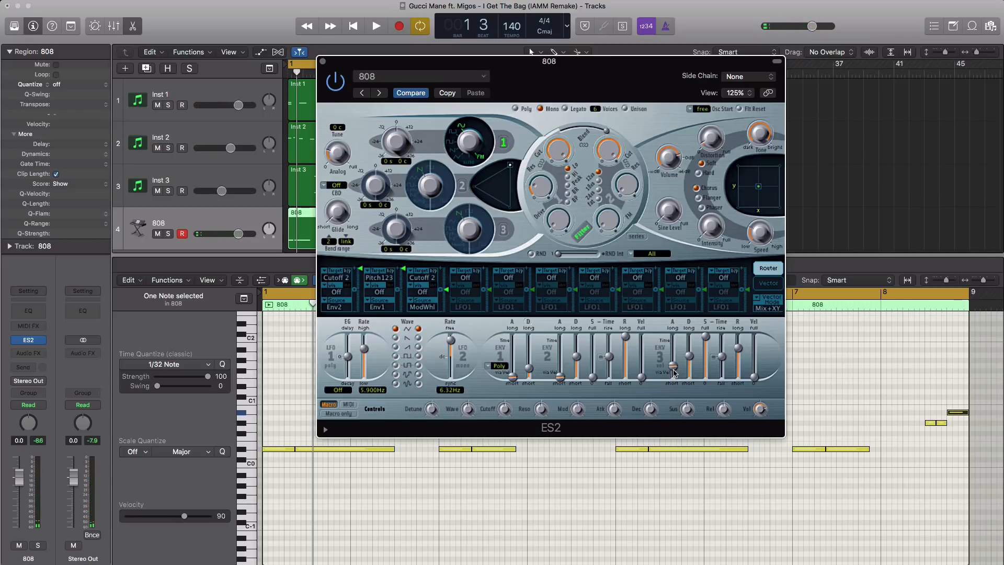
key(space)
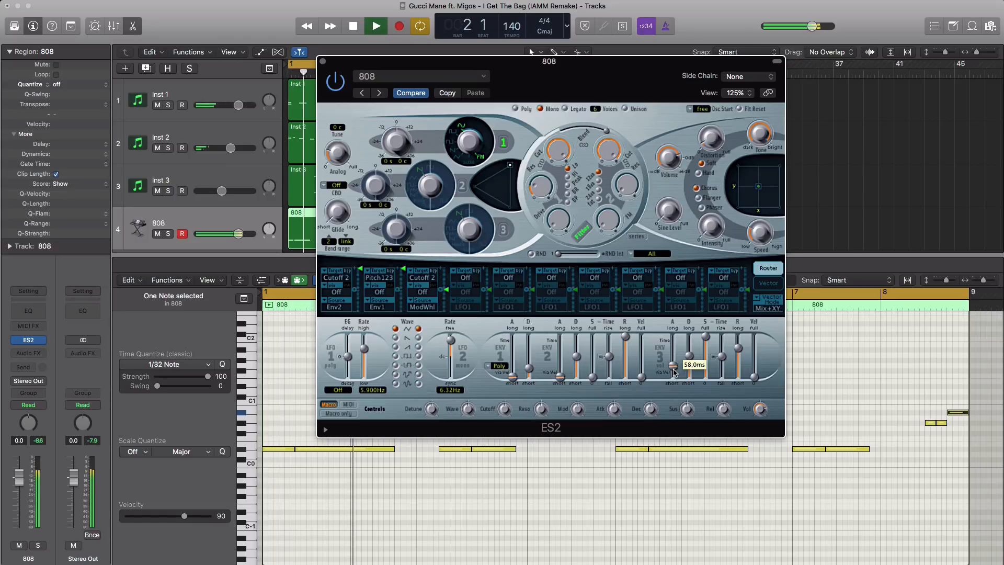
Fine-tune the attack of envelope 3 in the 808's ES2, audition it with the beat and close the synth window.
drag(674, 372, 674, 369)
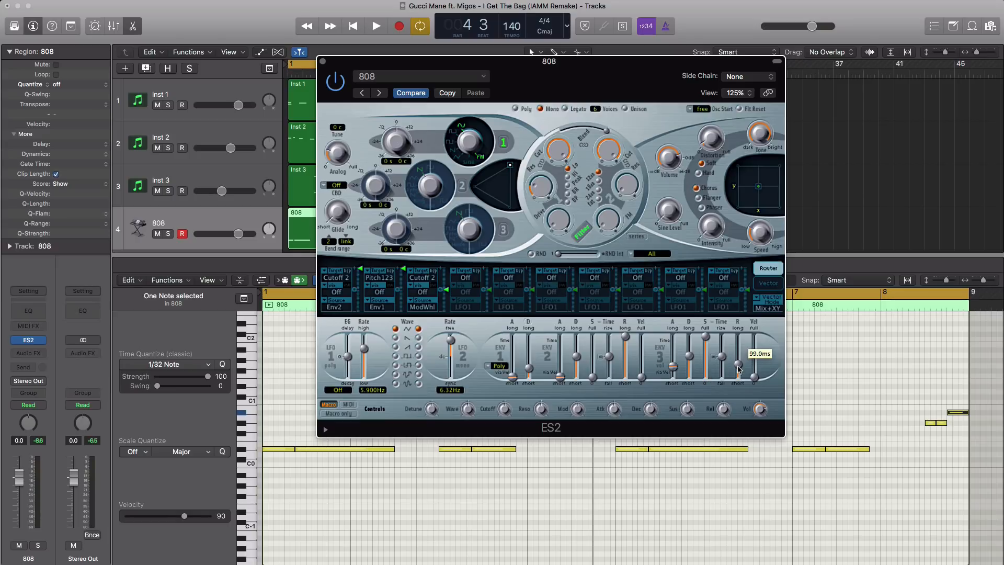
key(space)
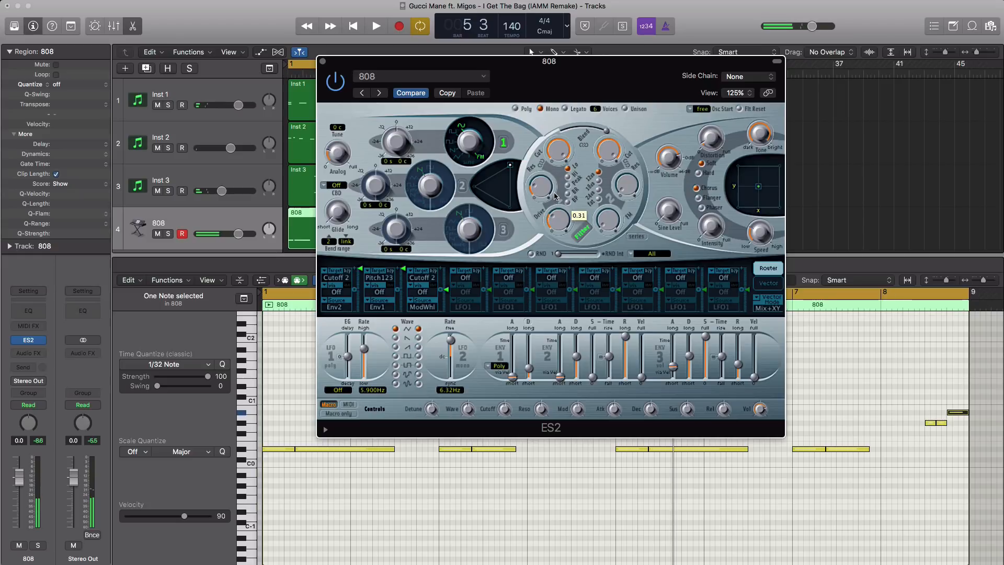
key(space)
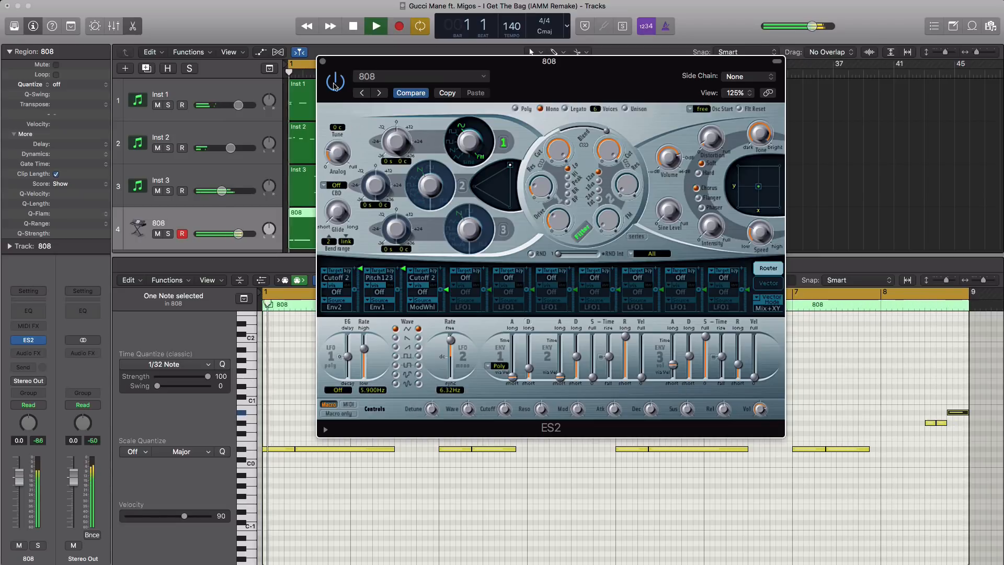
key(space)
click(323, 62)
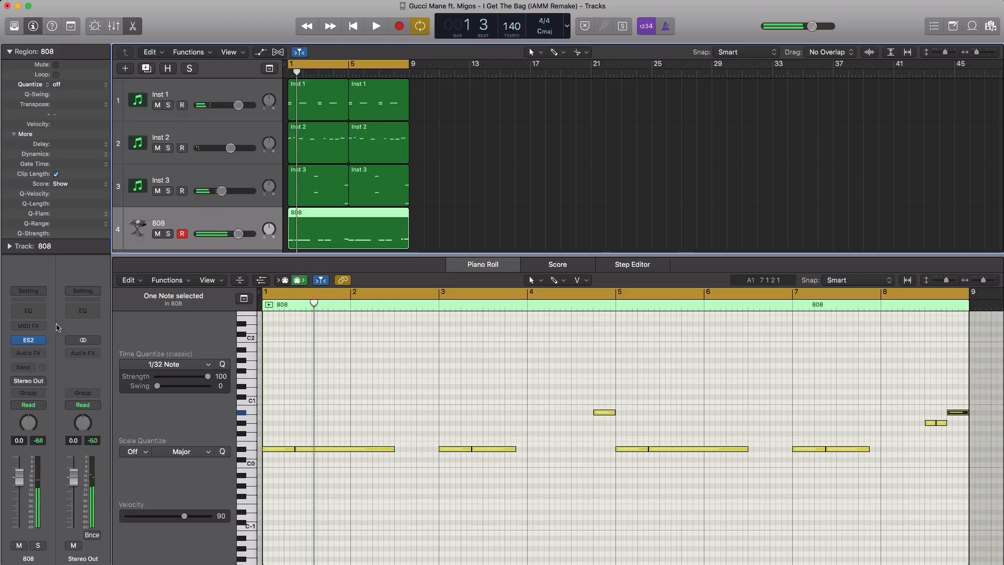
Add a Channel EQ to the 808 track and cut its highs with a low-pass at 830 Hz during playback.
click(28, 312)
drag(397, 57, 622, 148)
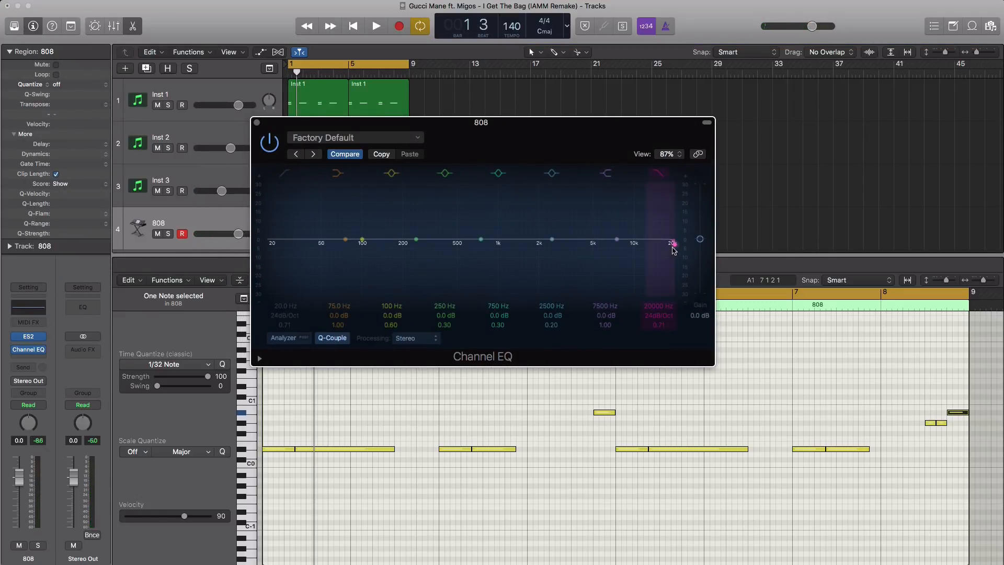
key(space)
drag(673, 248, 464, 251)
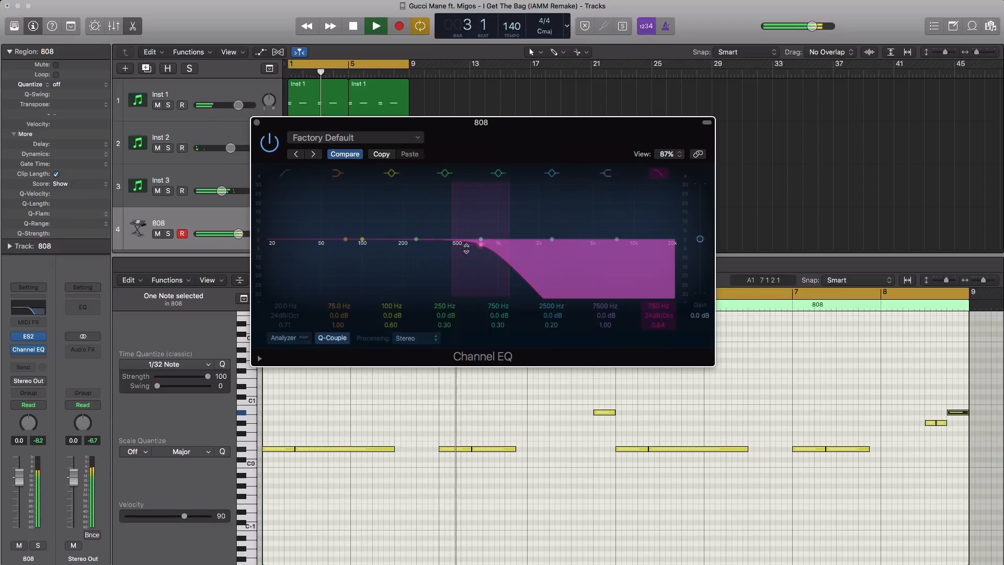
drag(482, 249, 485, 249)
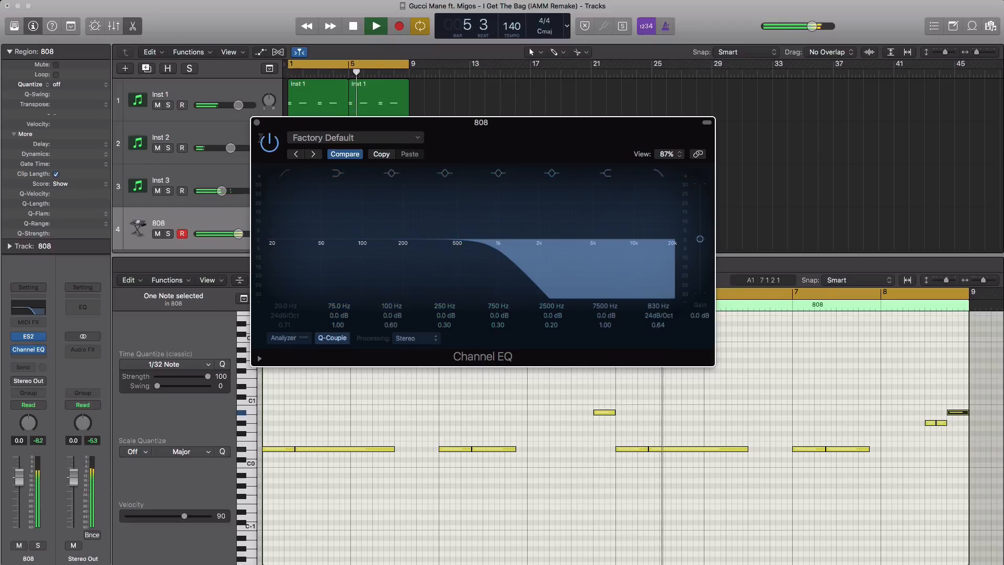
click(256, 123)
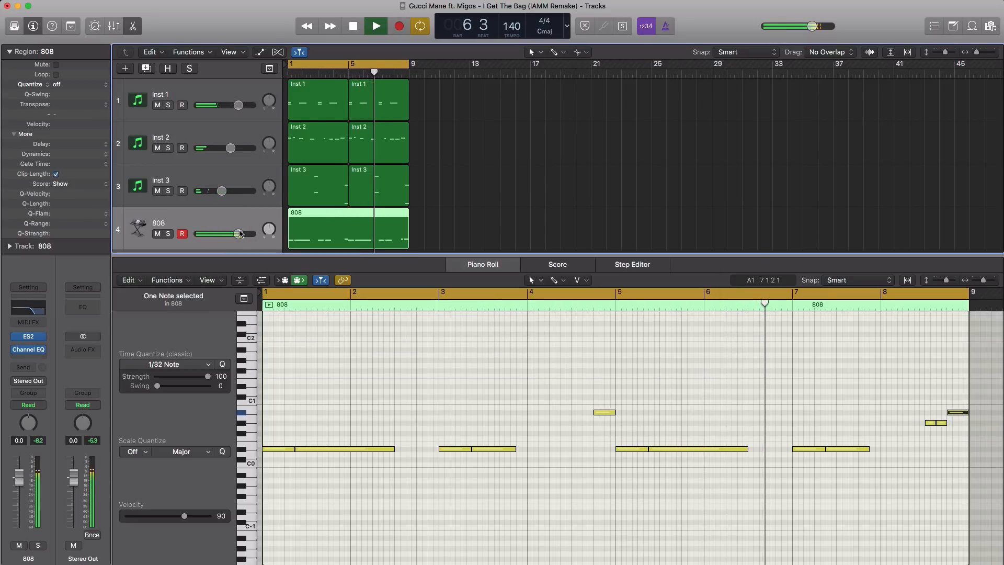
Lower the 808 track's volume to -0.8 dB while the loop plays, and stop playback.
drag(238, 234, 236, 237)
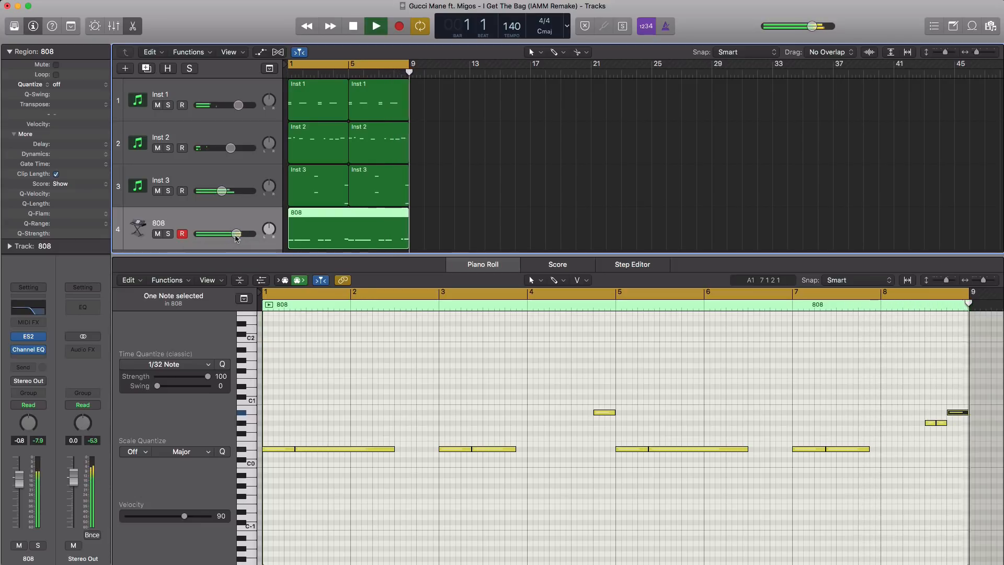
key(space)
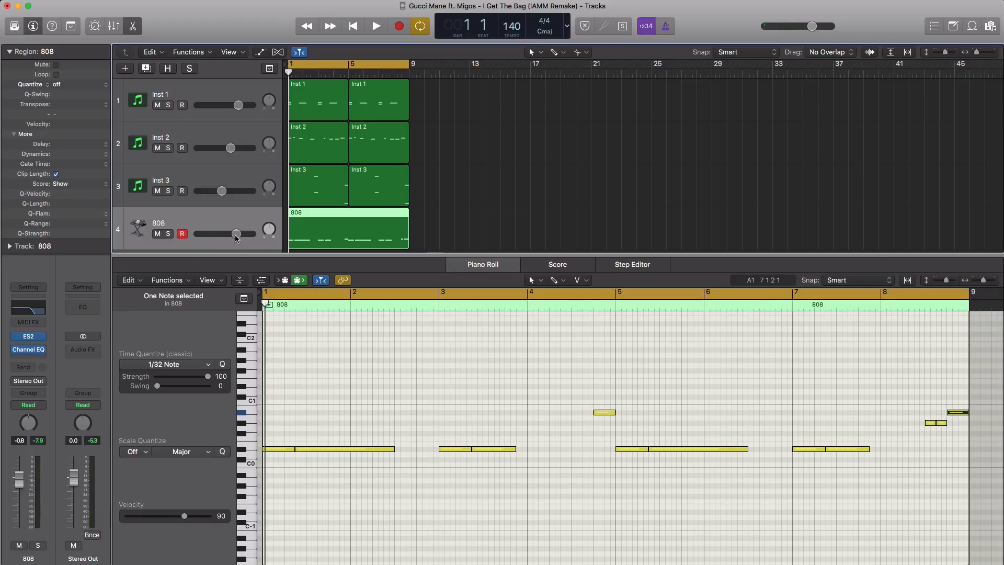
key(x)
key(x)
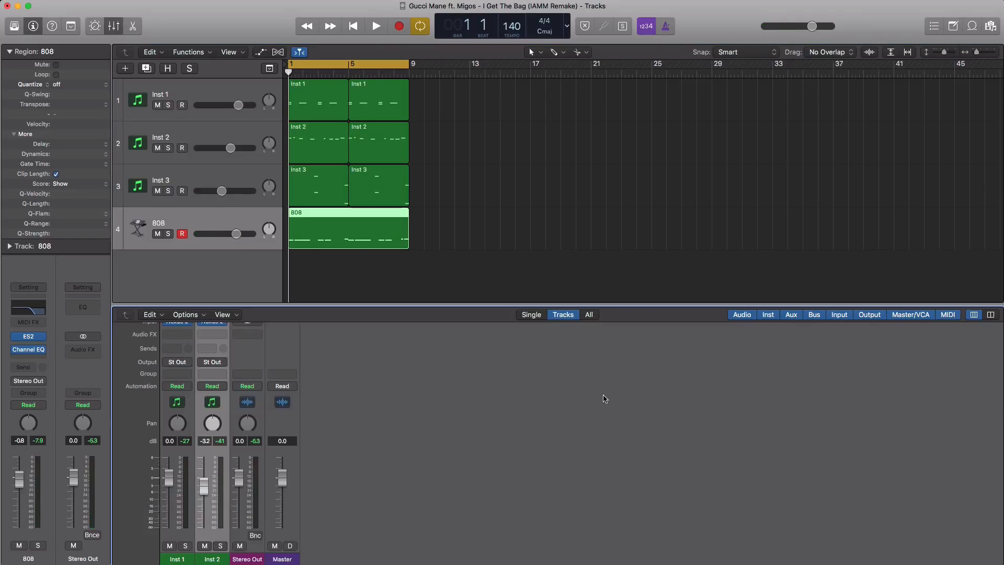
Create one new software instrument track and load the EXS24 sampler on it.
click(125, 68)
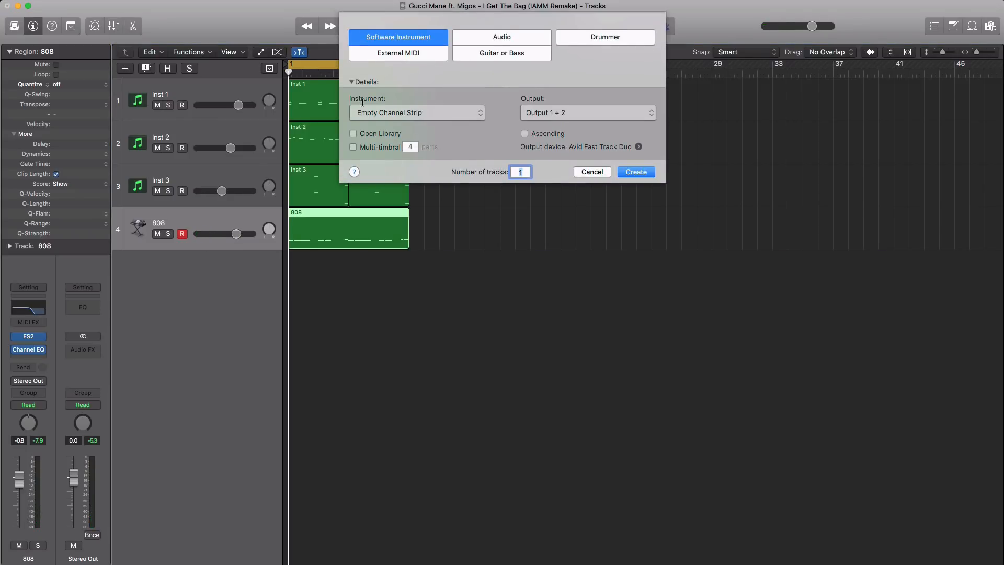
key(Return)
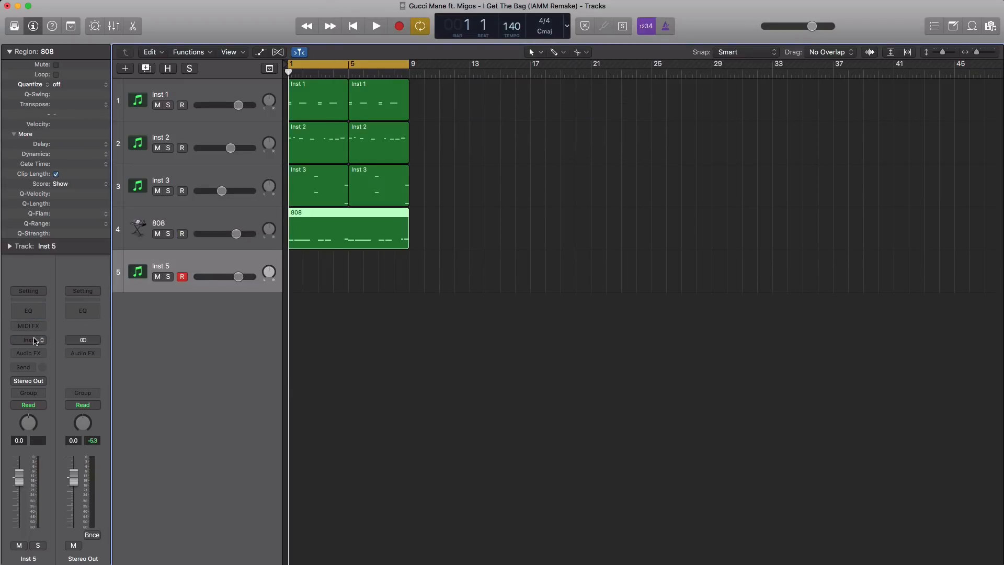
click(34, 340)
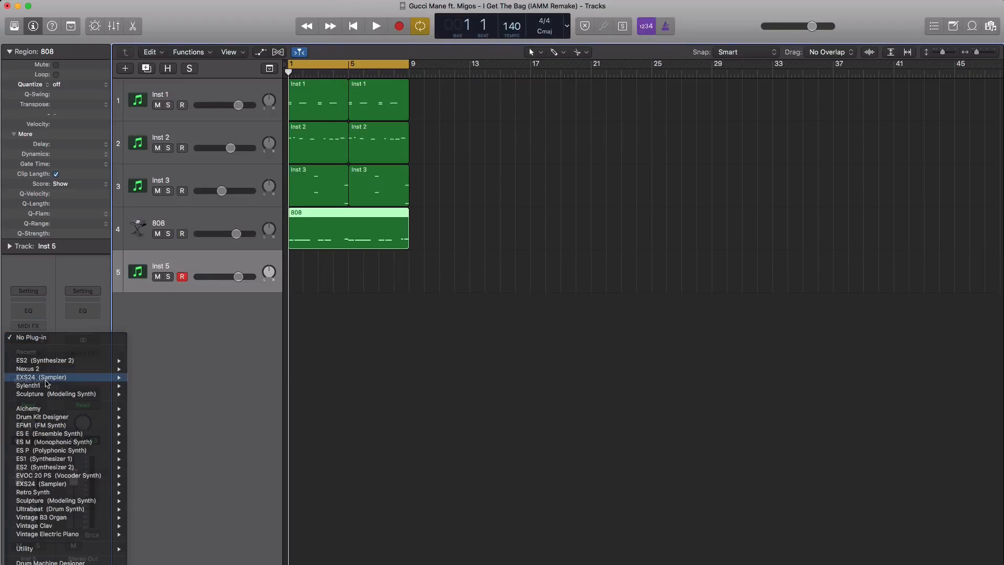
click(46, 380)
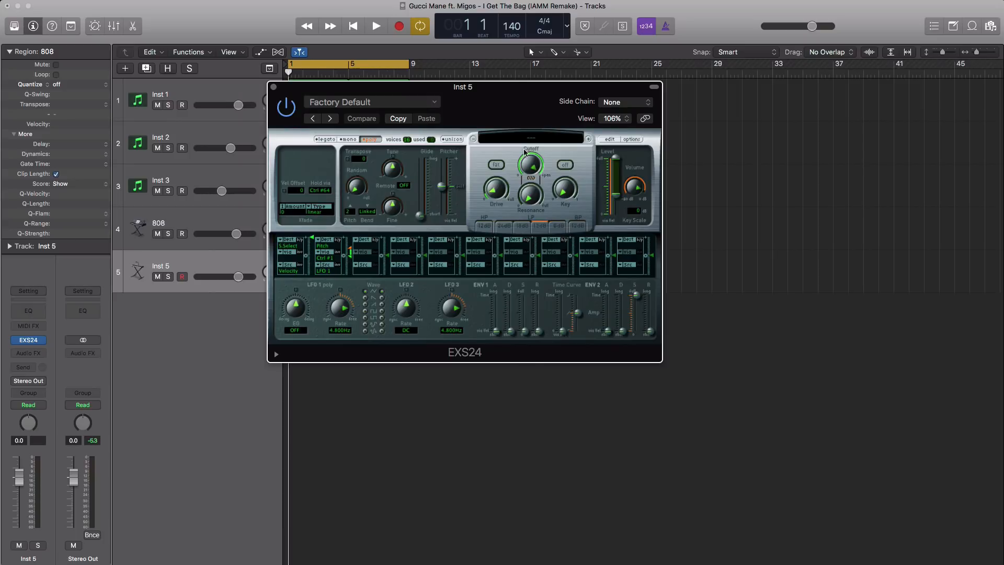
Load the "i get the bag drum kit" instrument into the EXS24 and close the sampler window.
click(529, 140)
mouse_move(547, 215)
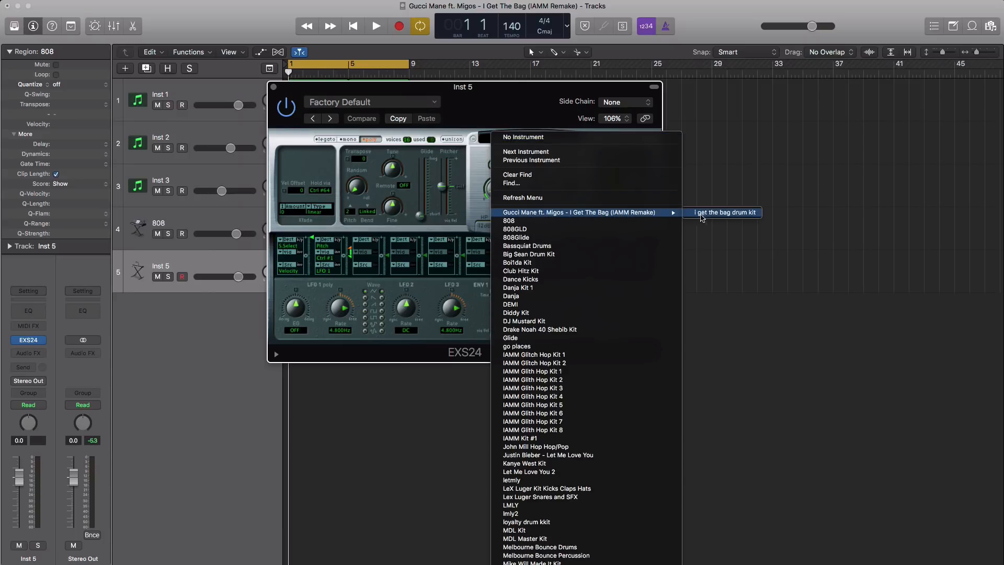
click(724, 213)
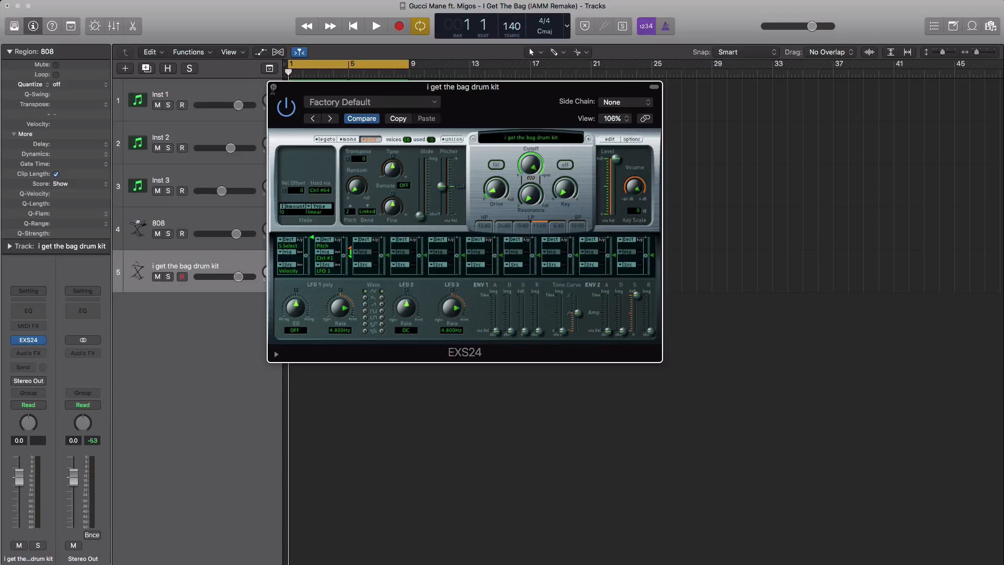
click(273, 87)
Create an empty MIDI region over bars 1–8 on the drum kit track and open it in the Piano Roll, starting playback.
click(302, 271)
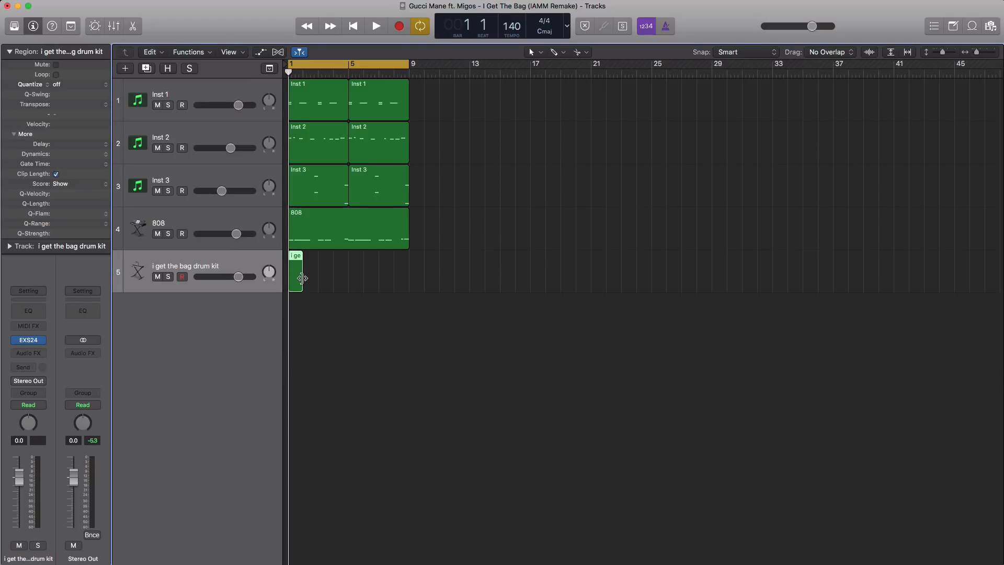
drag(302, 278, 409, 285)
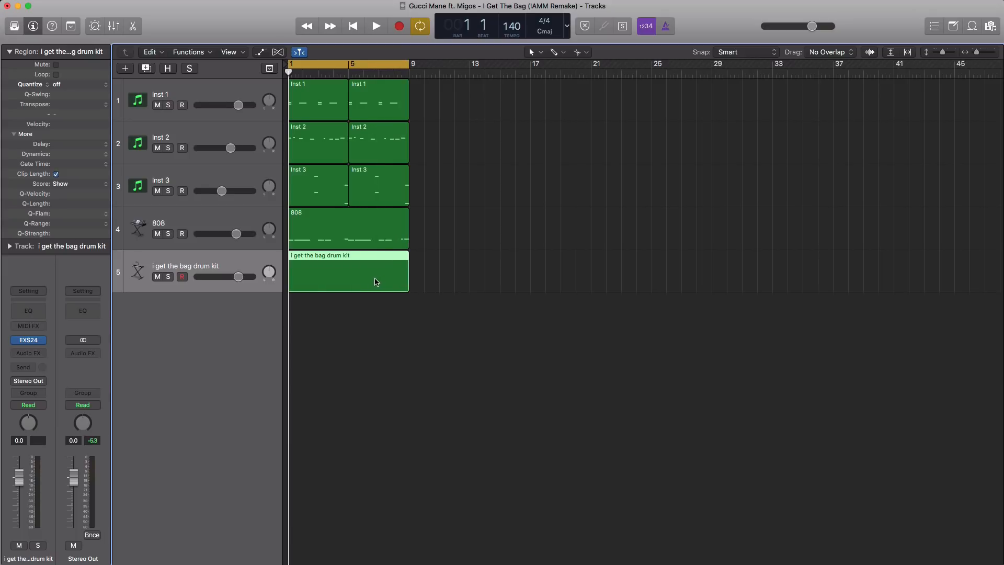
double_click(374, 282)
key(space)
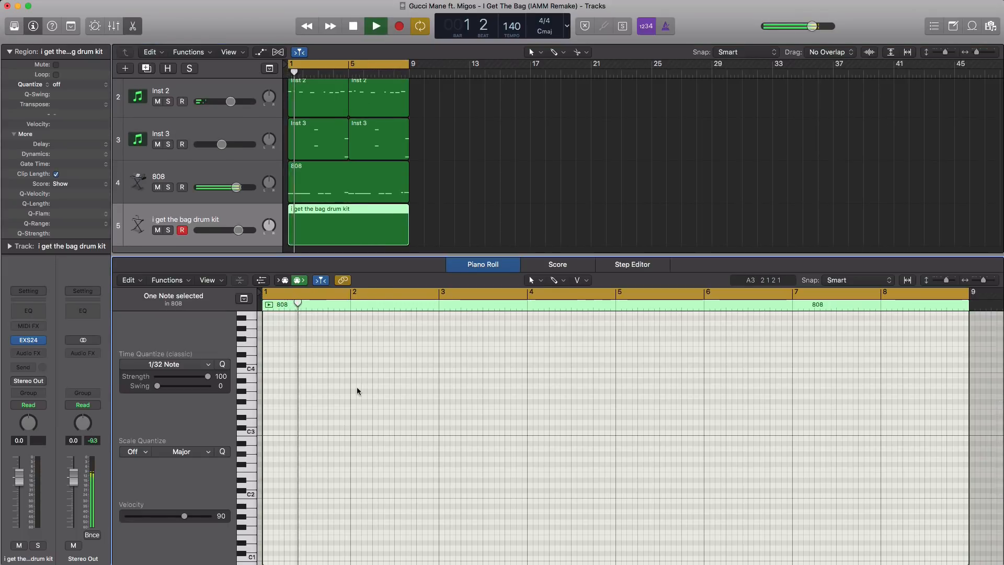
Stack one-beat C#0 and D0 notes on beat 3 of bar 1 and copy them to beat 3 of bars 2, 3 and 4.
scroll(321, 486, down, 5)
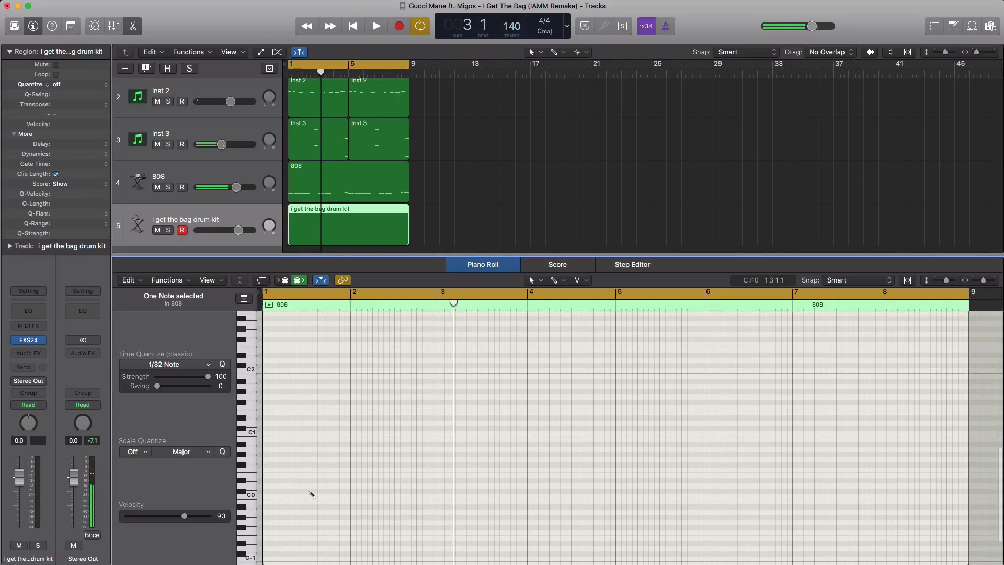
click(309, 491)
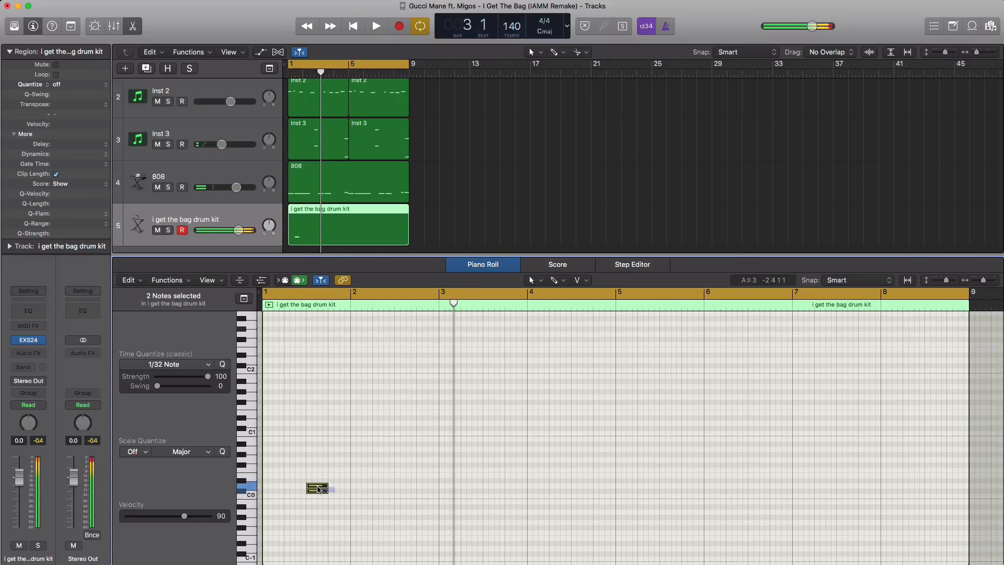
drag(308, 484, 404, 493)
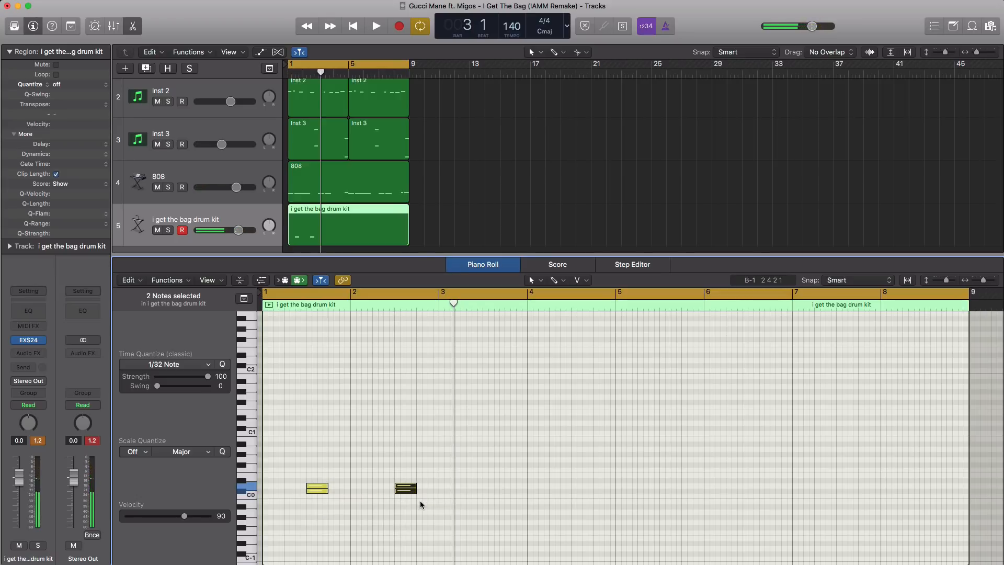
key(super+a)
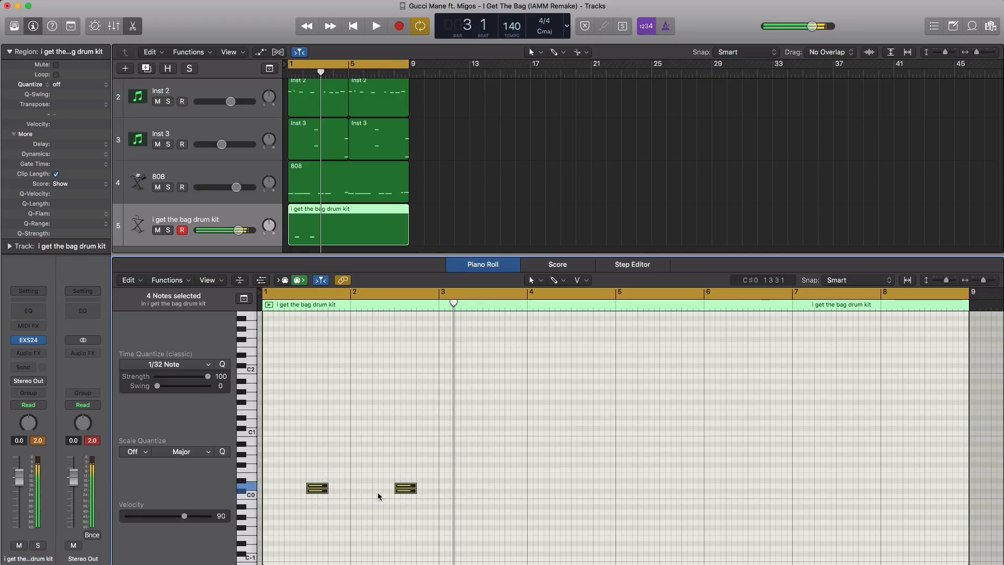
drag(309, 489, 487, 492)
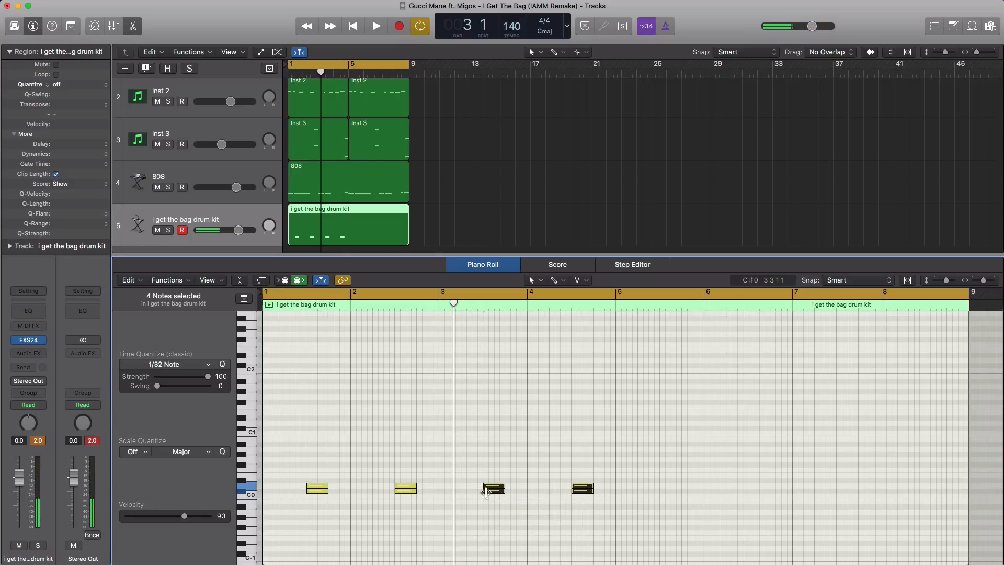
Shorten the drum kit region to bars 1–4, copy it to bars 5–8 and play back the loop.
key(e)
mouse_move(405, 285)
mouse_down()
mouse_move(345, 282)
mouse_move(389, 280)
mouse_up()
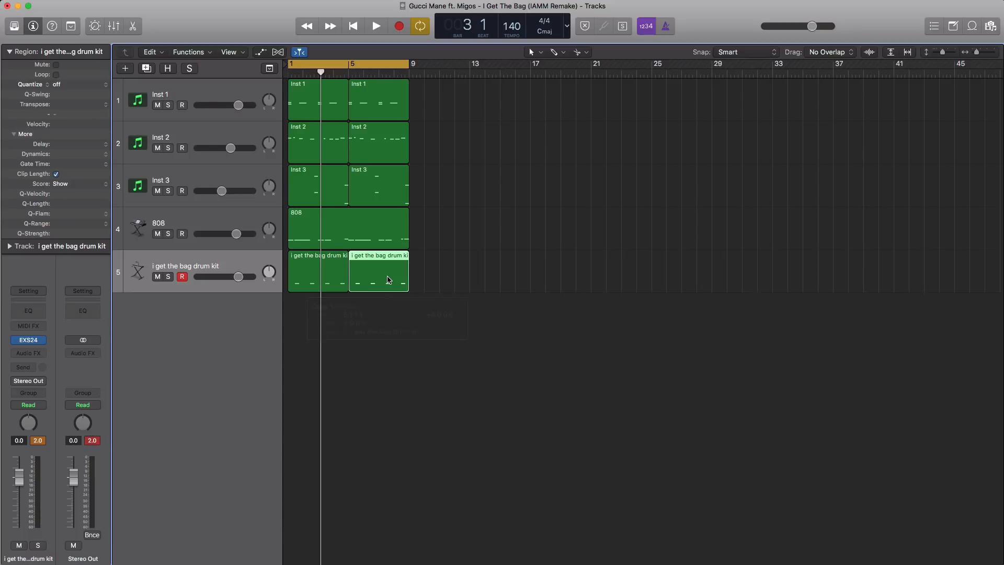
key(space)
Set the drum kit track's volume to -4.9 dB, select both of its regions and stop playback.
drag(239, 277, 226, 277)
click(223, 264)
key(space)
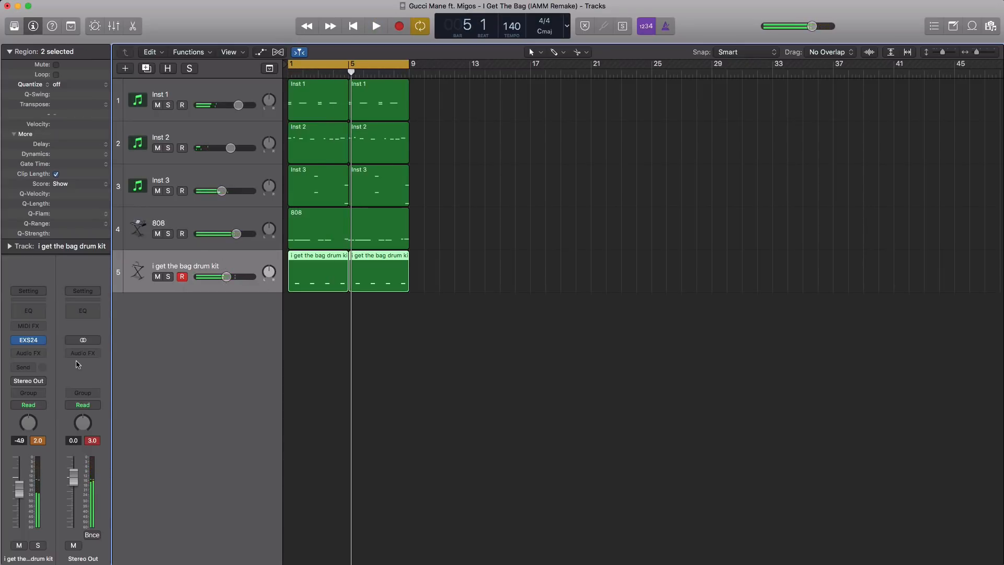
Add a stereo Space Designer to the drum kit track, raise its dry level slightly and lower its reverb level to -36.0 dB during playback.
click(43, 355)
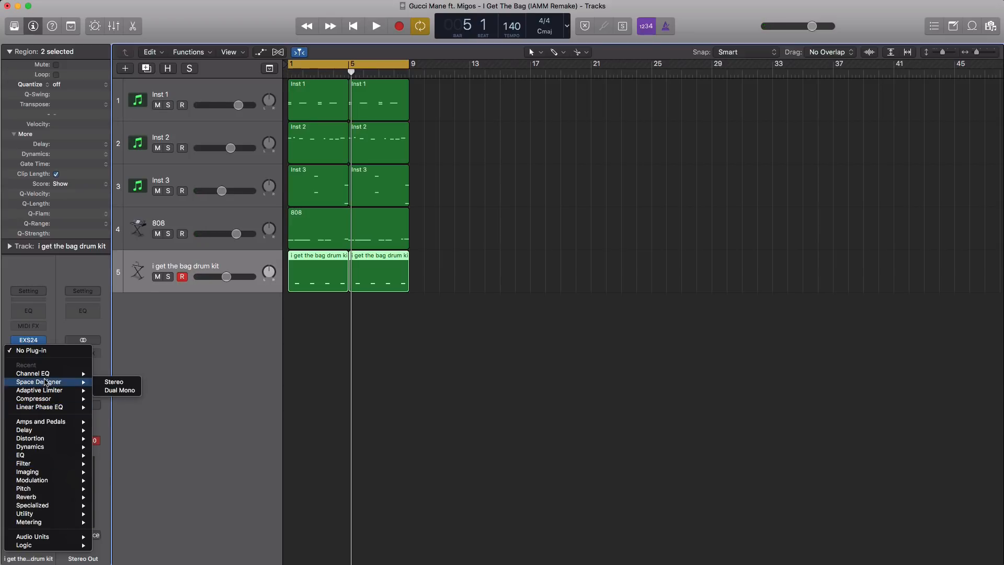
click(114, 382)
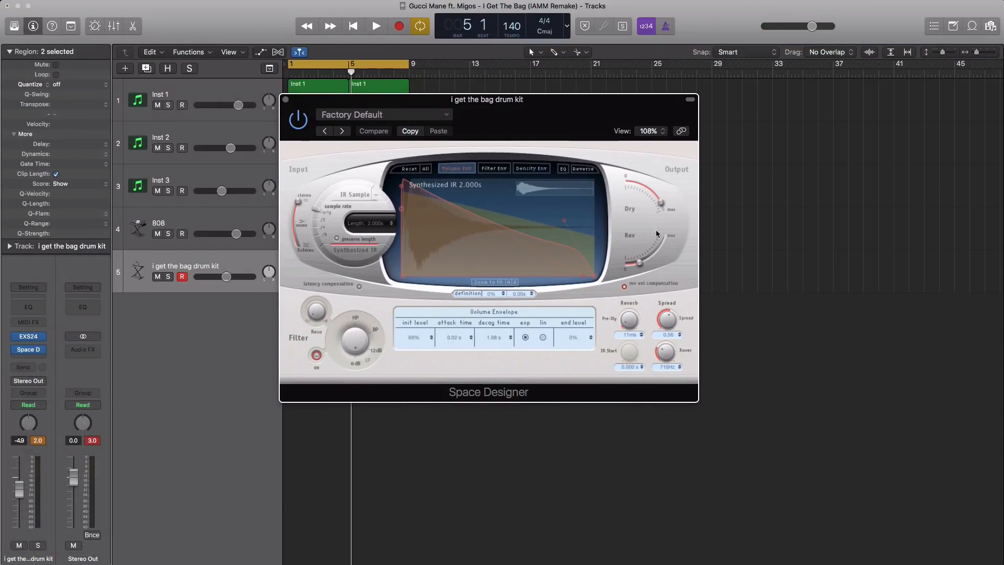
key(space)
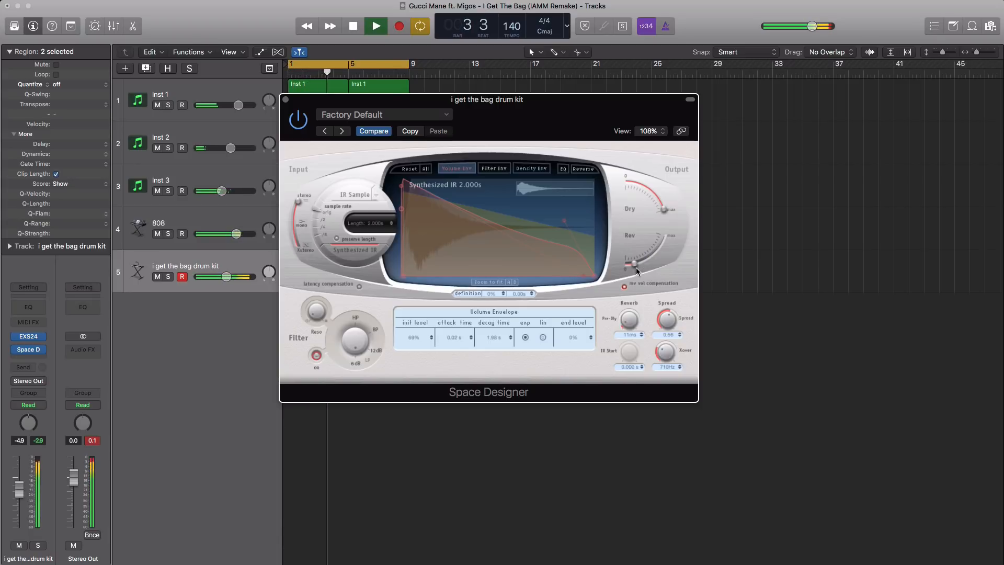
drag(636, 268, 635, 269)
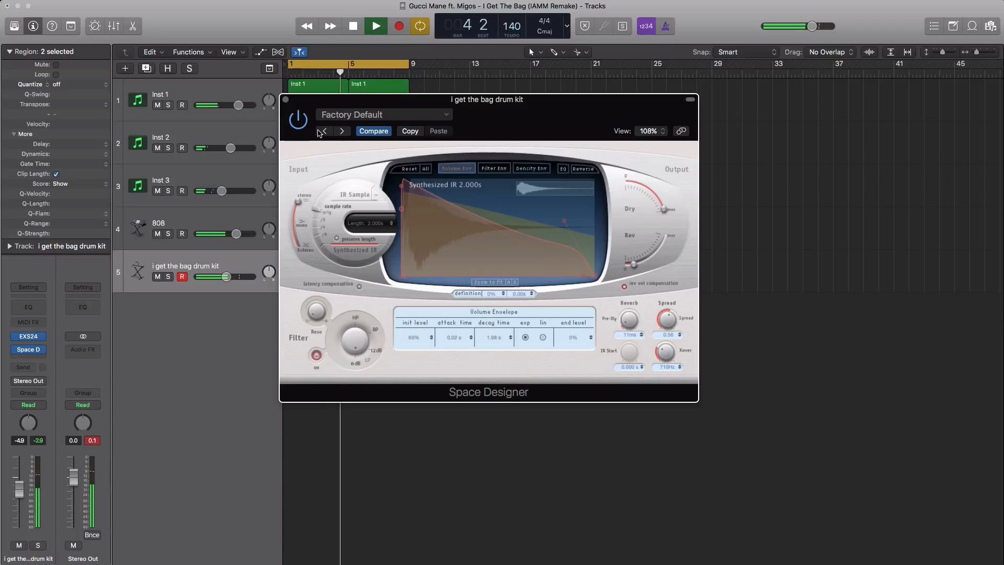
click(286, 99)
Set the 808 track's volume to -0.5 dB, recheck the drum kit's Space Designer reverb level and stop playback.
drag(236, 234, 237, 234)
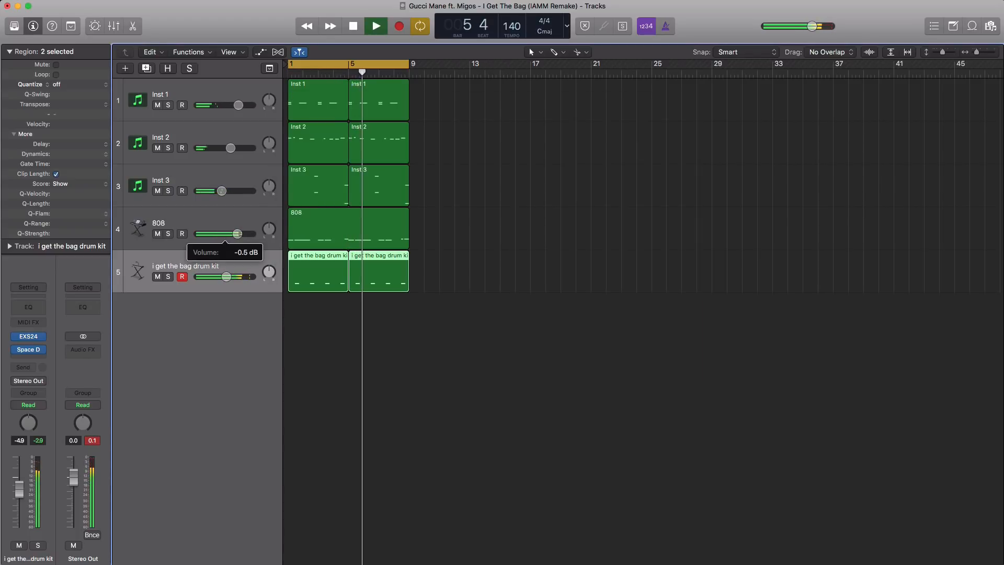
click(28, 349)
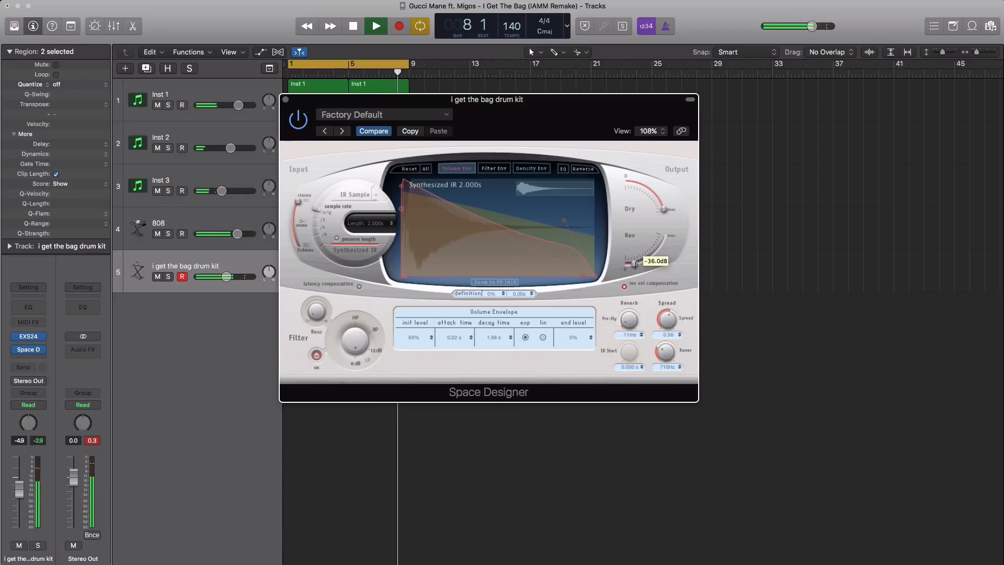
click(285, 100)
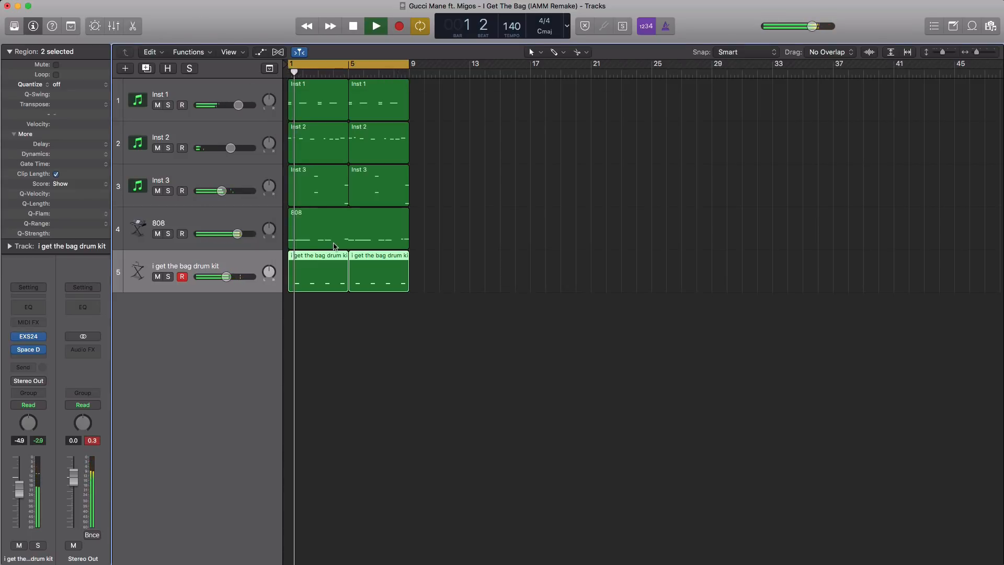
key(space)
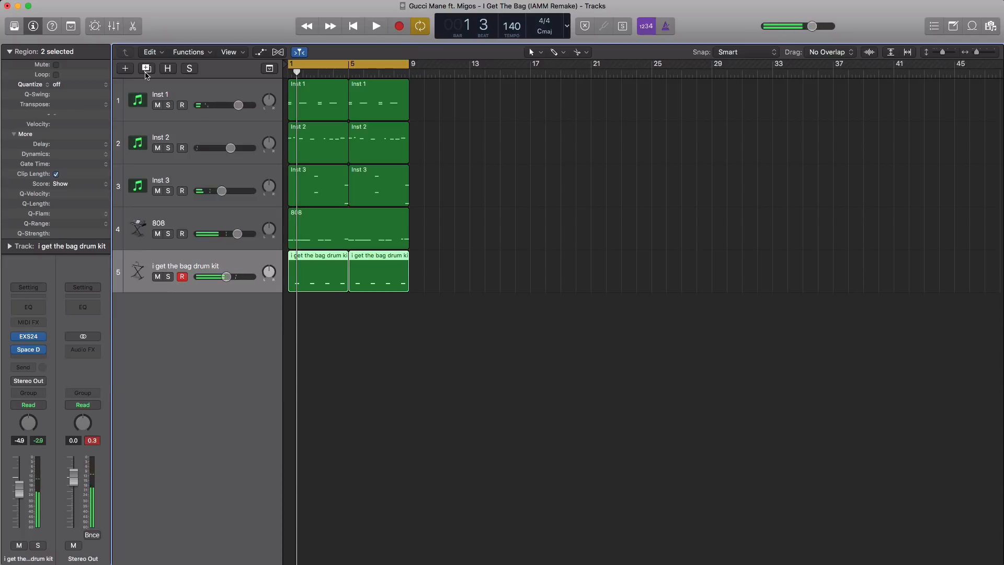
Duplicate the drum kit track with its EXS24 settings and remove Space Designer from the new track.
click(146, 72)
click(42, 352)
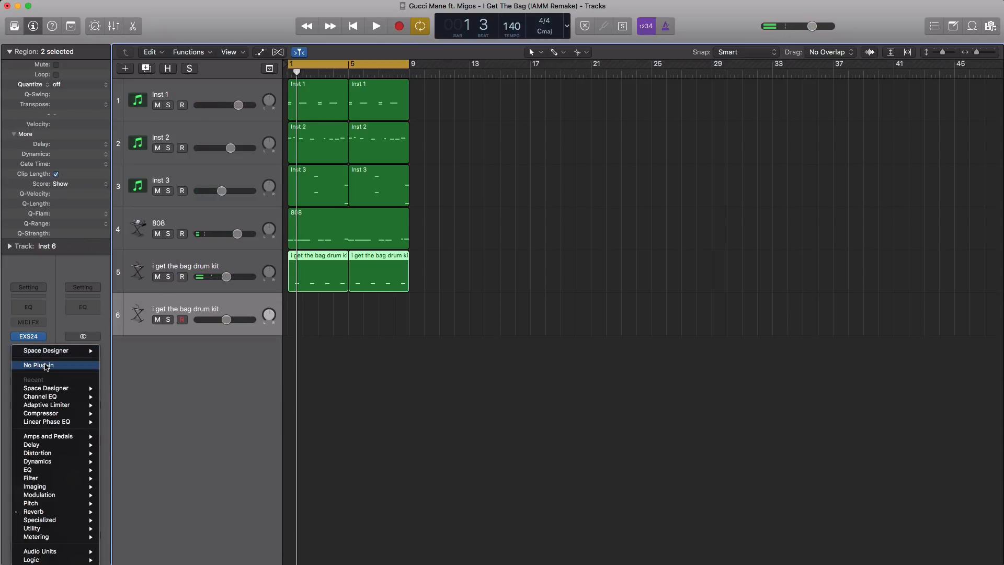
click(31, 363)
Create a region covering bars 1–4 on the new drum kit track and open it in the Piano Roll at the low octaves.
super+click(296, 324)
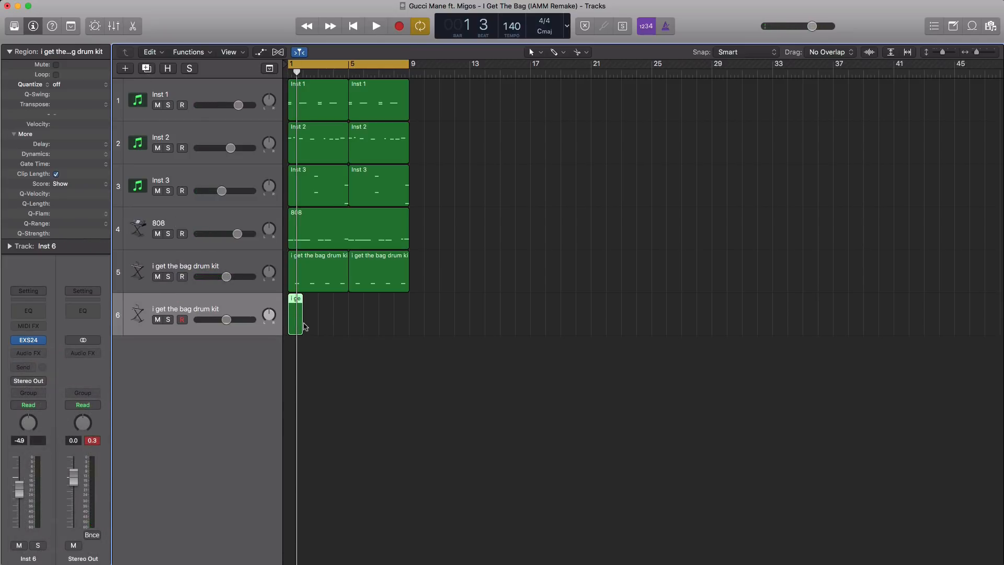
drag(300, 326, 347, 325)
double_click(316, 317)
scroll(399, 388, down, 1)
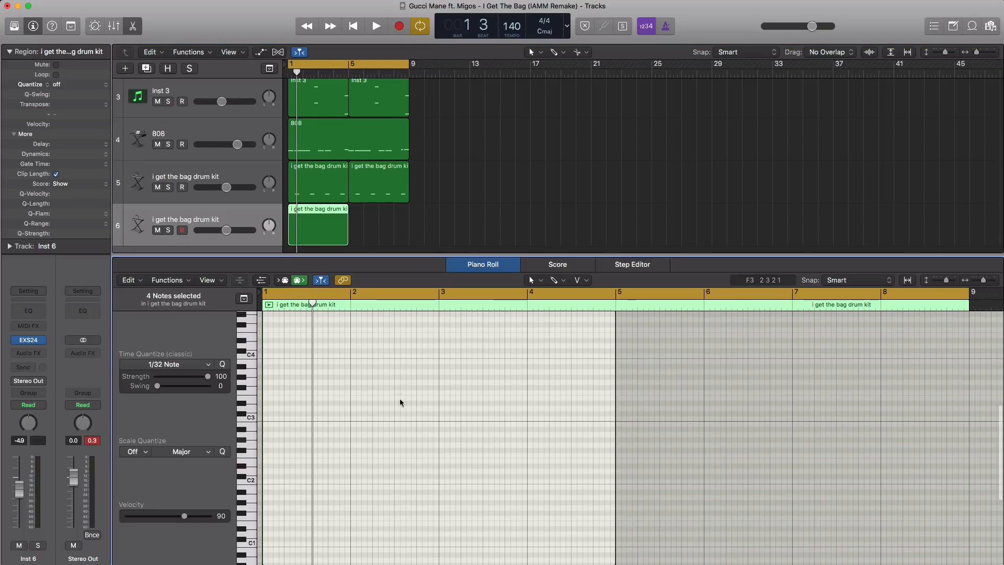
scroll(397, 493, up, 4)
scroll(396, 493, left, 1)
scroll(396, 493, down, 5)
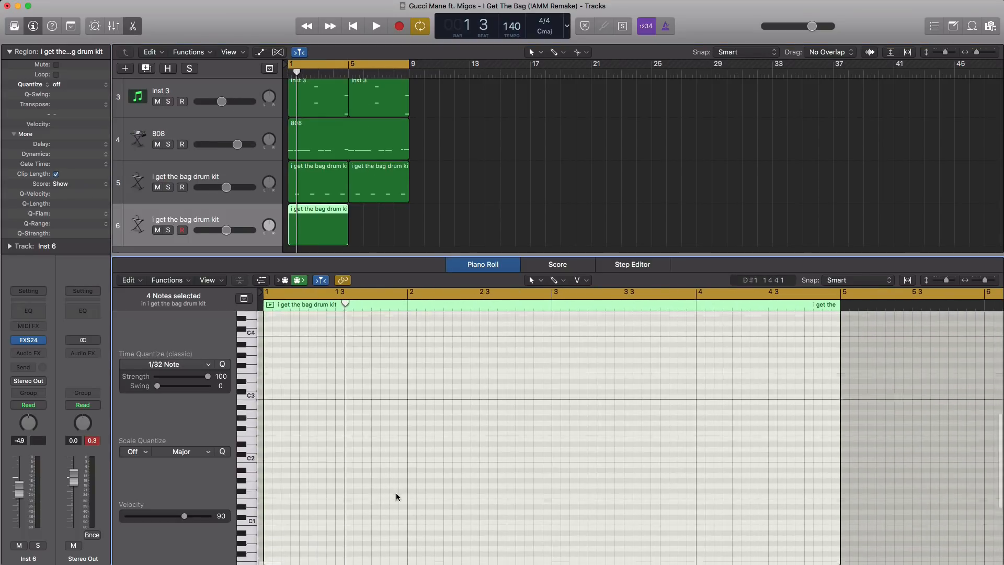
scroll(396, 494, up, 3)
scroll(340, 471, down, 1)
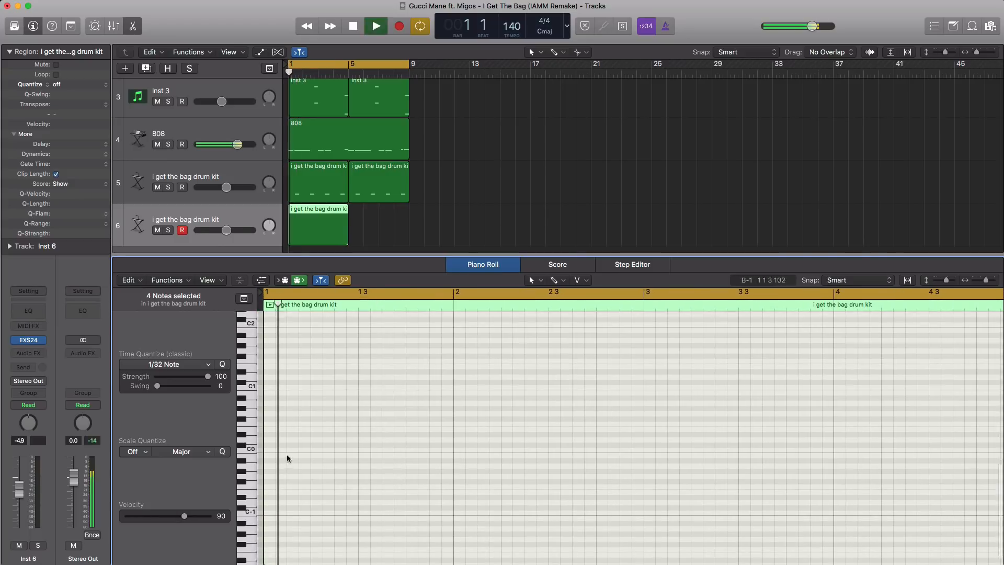
Add one-beat C0 notes at 1 1 1 and 1 2 3 in the new region, checking them against the loop.
key(space)
click(269, 451)
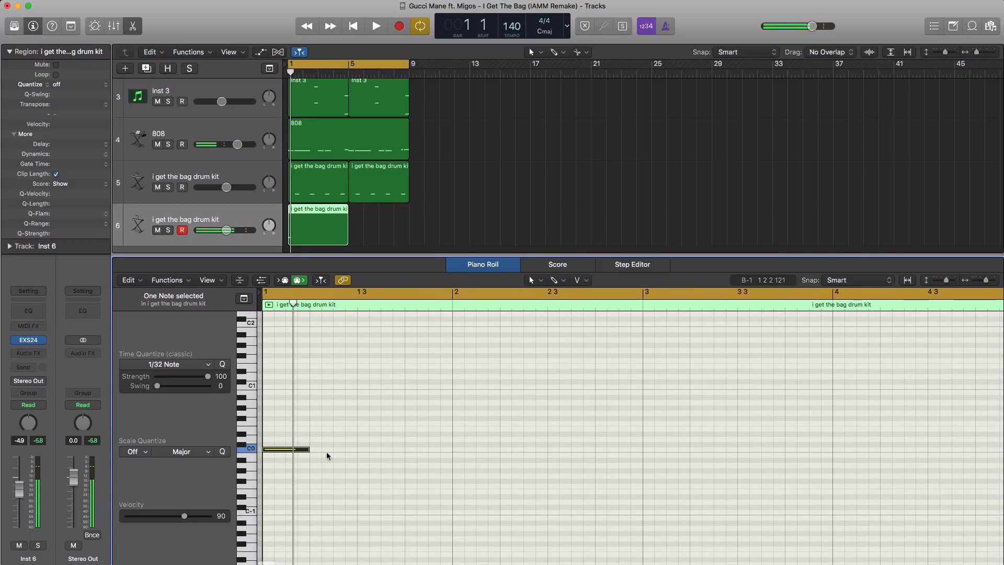
key(space)
key(space)
scroll(366, 455, right, 1)
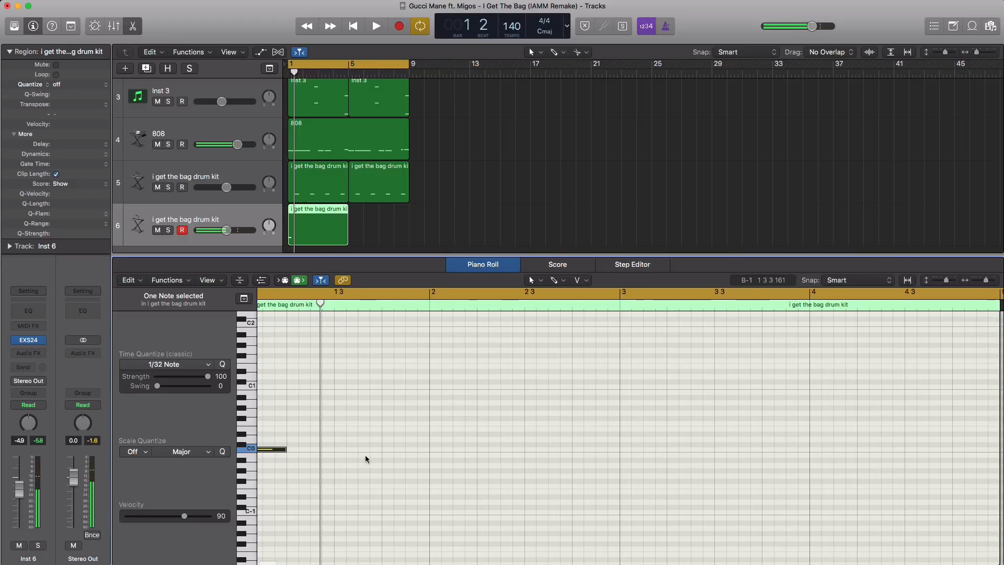
scroll(365, 454, up, 5)
scroll(365, 454, left, 3)
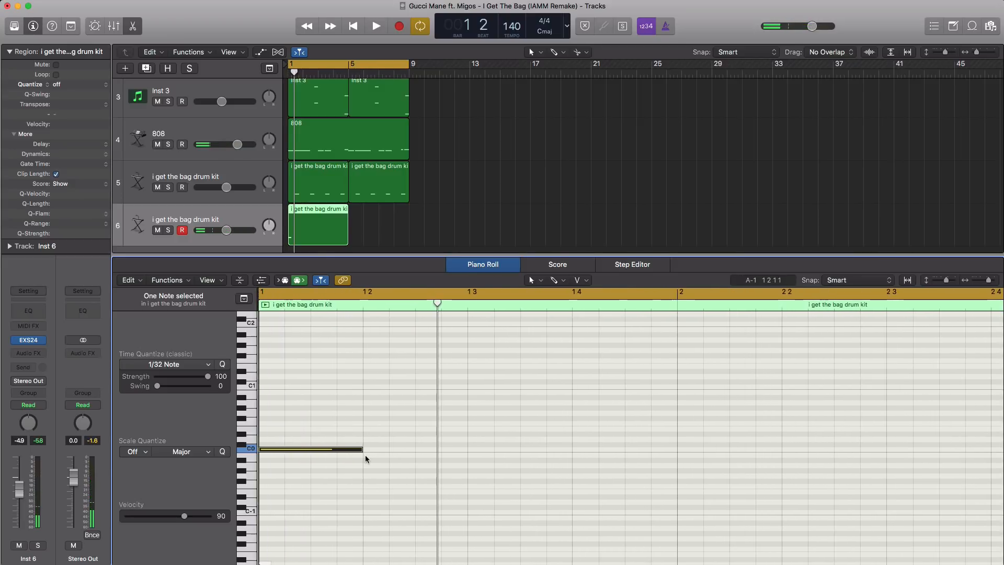
key(space)
key(space)
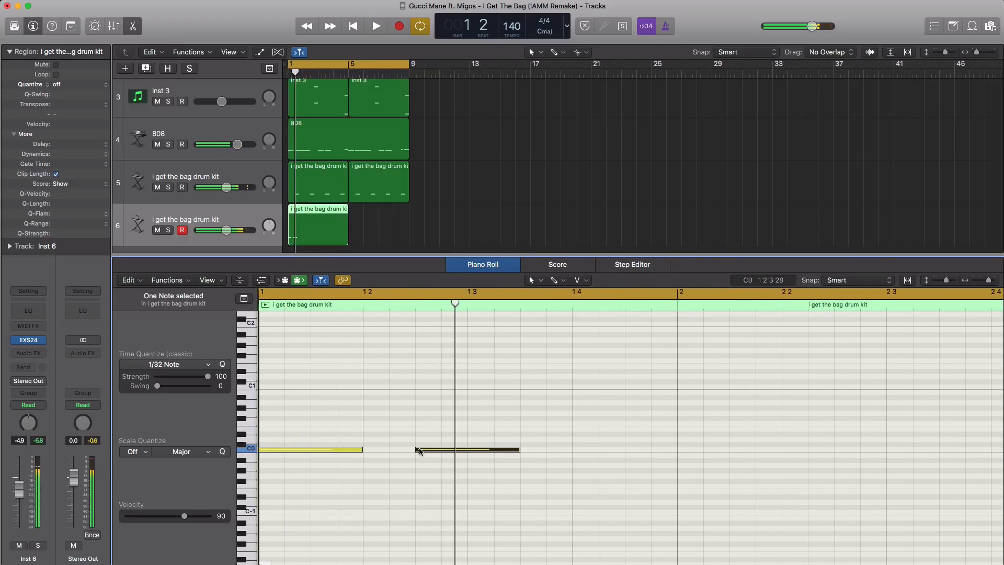
key(space)
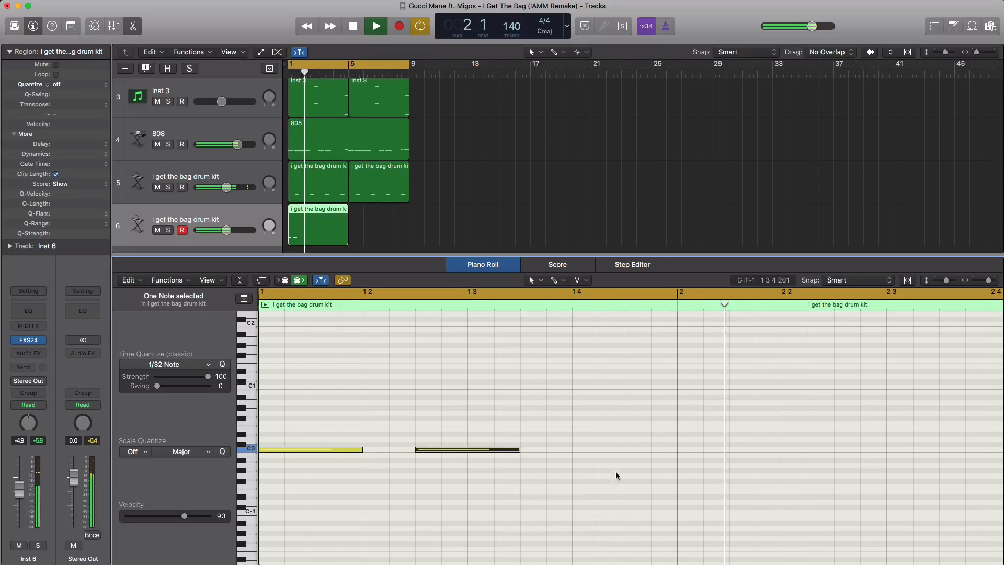
Add a C0 note in bar 2 and move it to position 2 2 1 1, checking its timing during playback.
key(space)
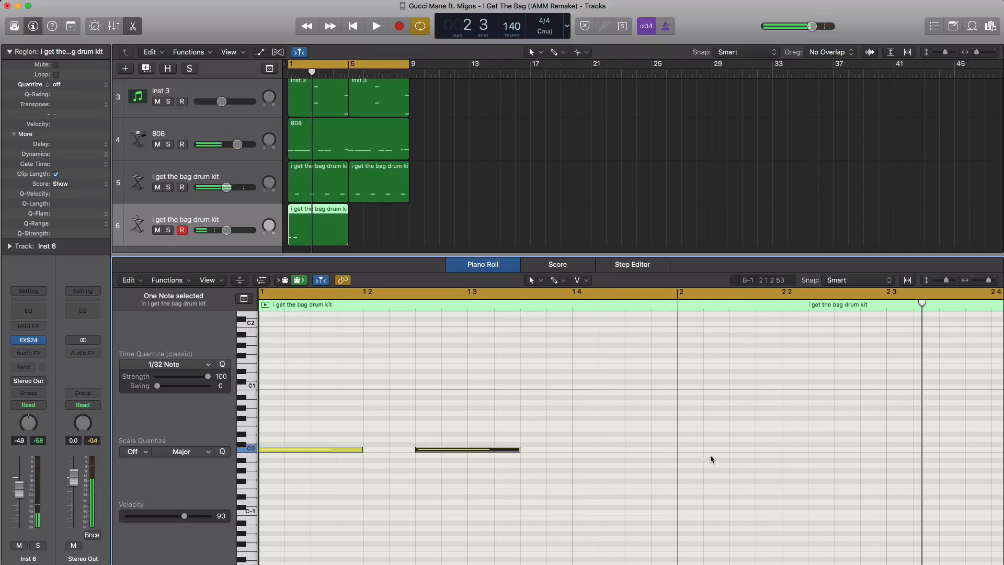
key(space)
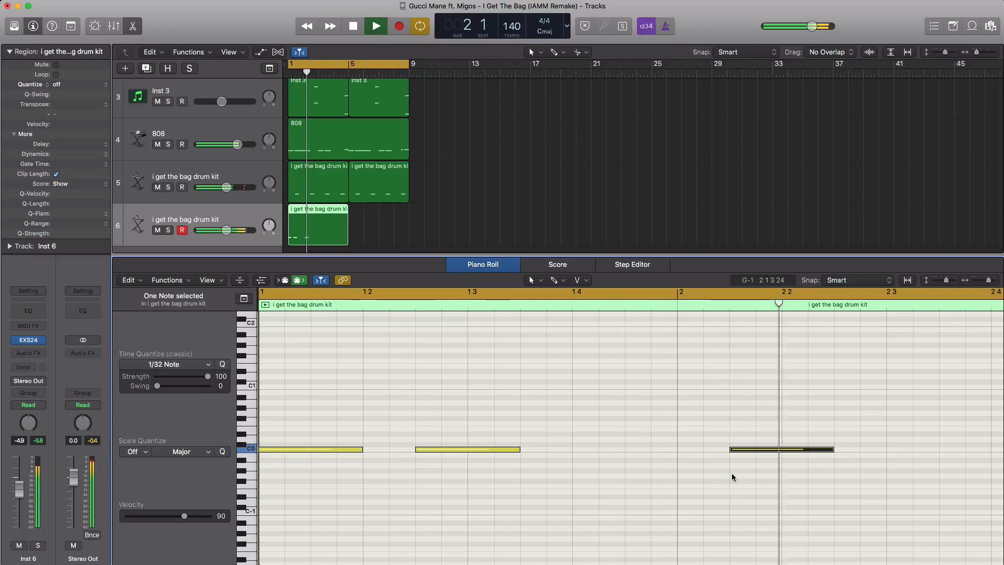
key(space)
drag(756, 450, 807, 453)
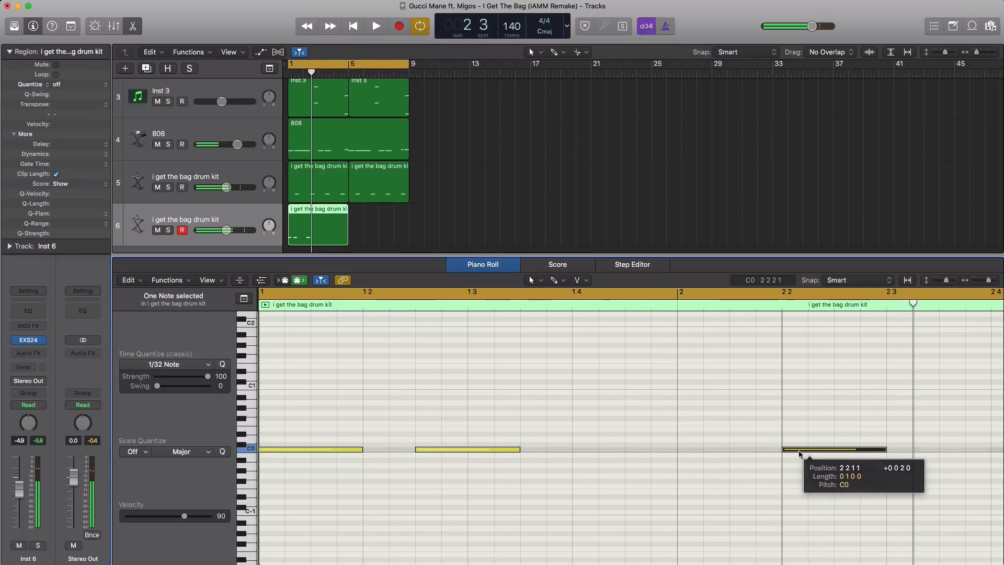
ctrl+alt+click(778, 460)
key(space)
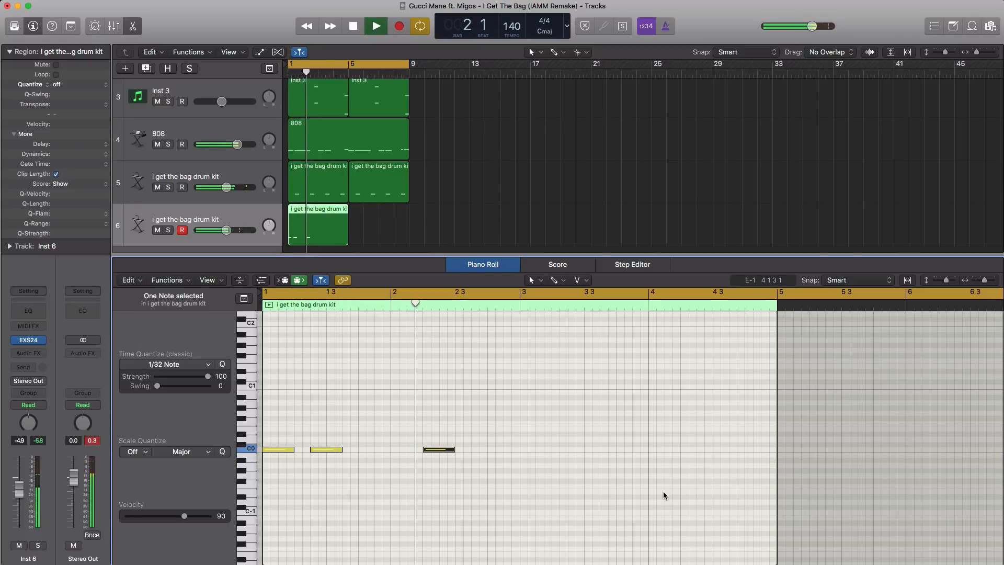
Add C0 notes at 3 1 1 and 3 2 3 and play back the loop.
key(space)
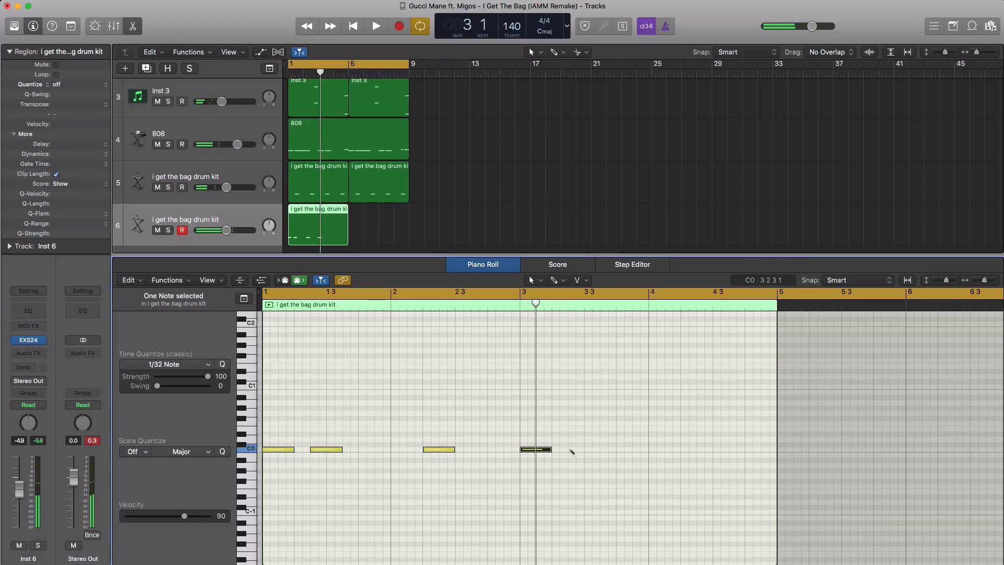
super+click(573, 454)
key(space)
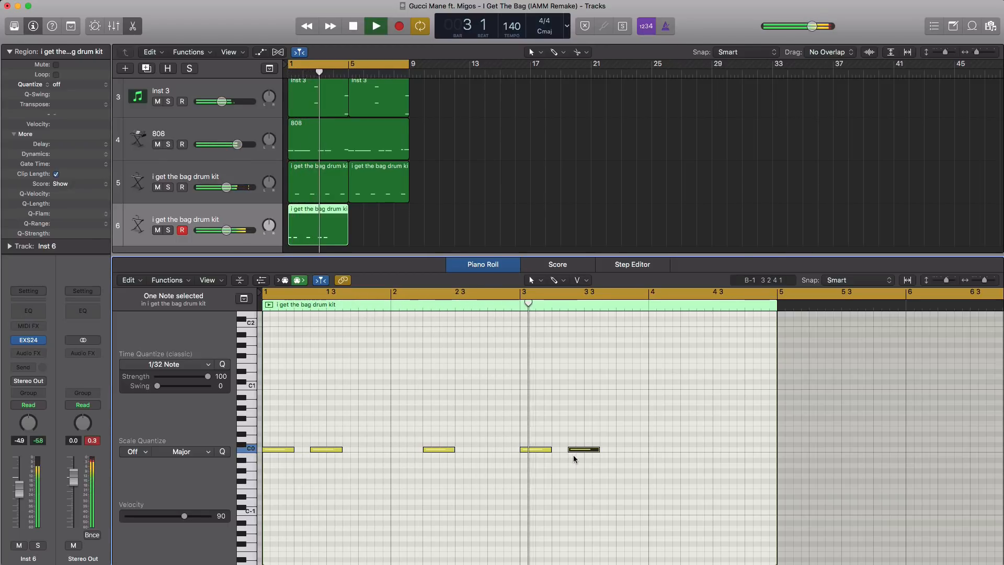
Add C0 notes on beats 1 and 2 of bar 4, then copy the finished region to bars 5–8.
super+click(654, 450)
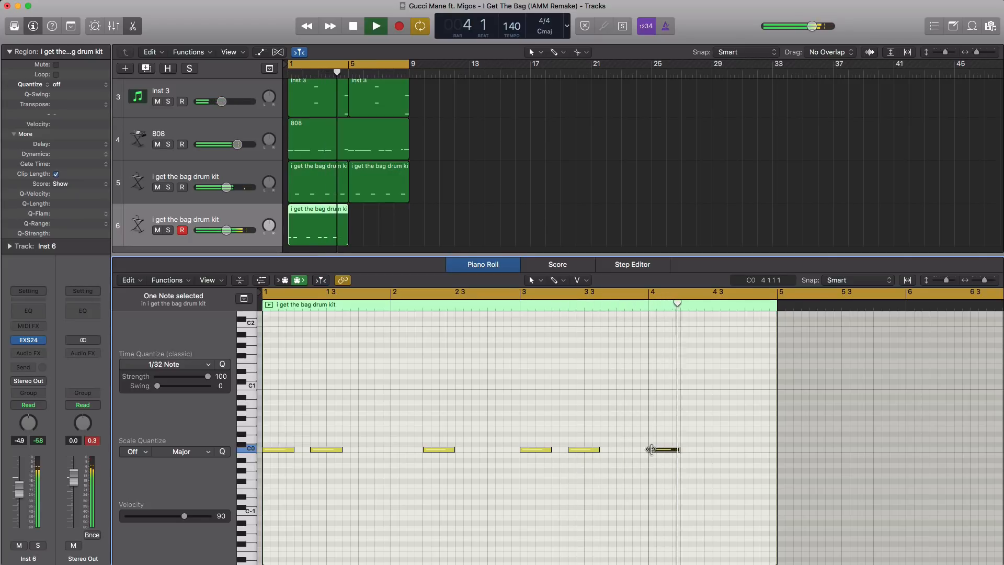
key(space)
super+click(687, 450)
key(space)
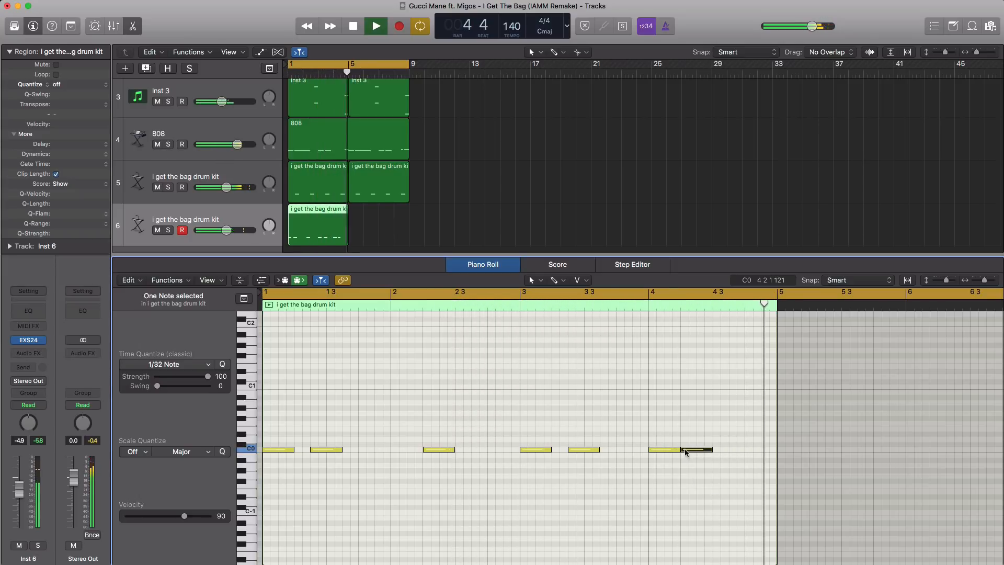
key(space)
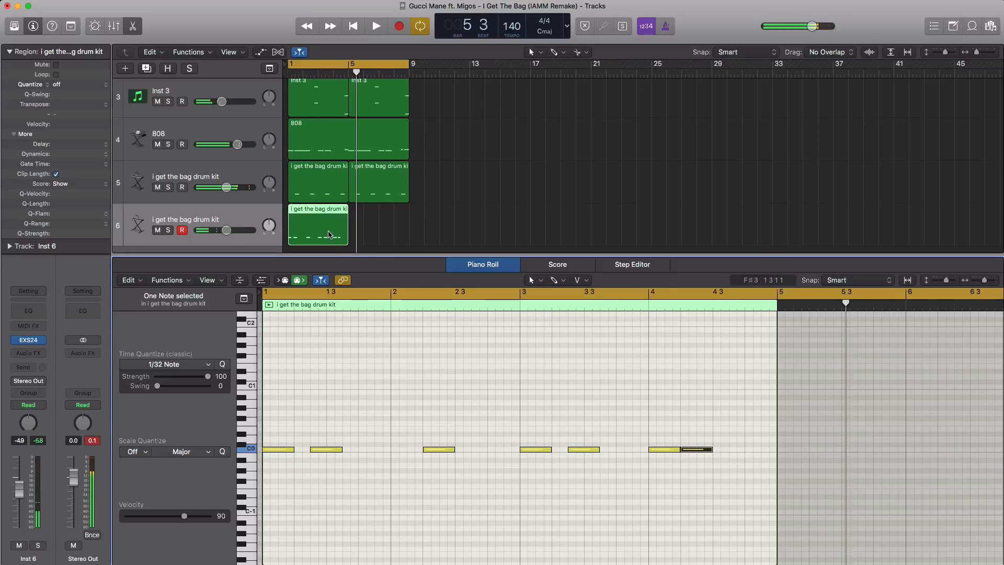
drag(330, 235, 393, 235)
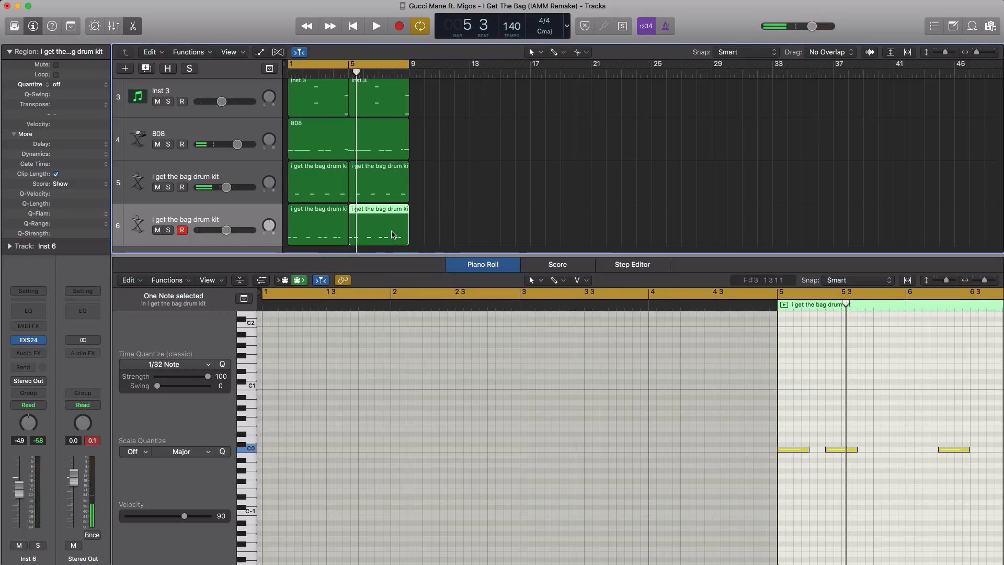
Duplicate the drum kit track again, create a region over bars 1–4 on it and open it in the Piano Roll.
click(147, 71)
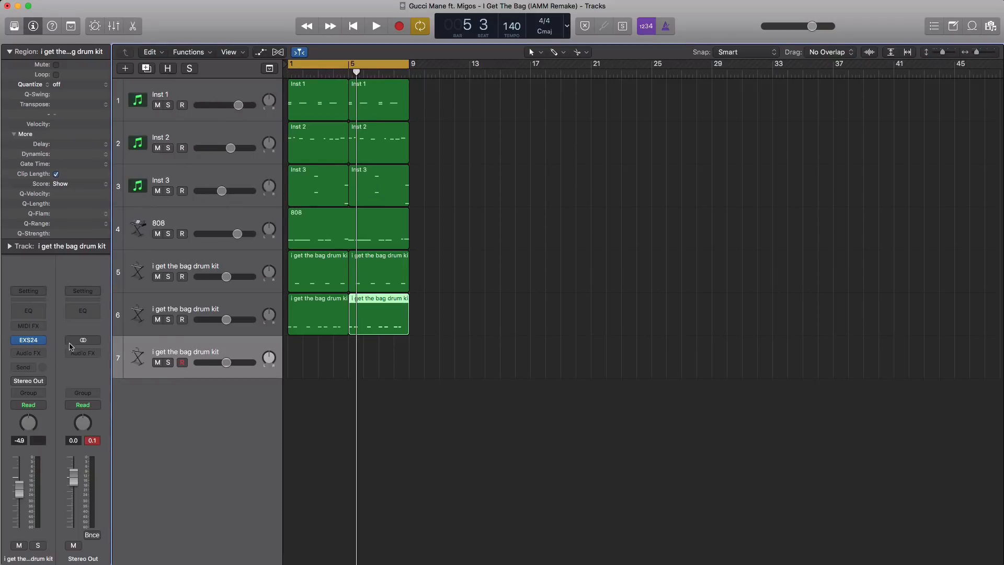
drag(300, 369, 348, 368)
double_click(323, 365)
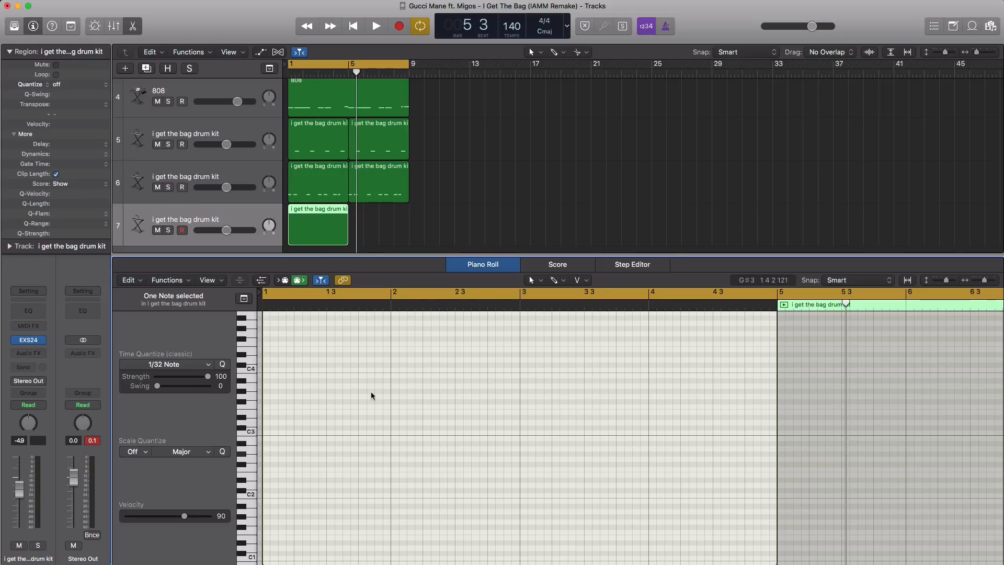
scroll(323, 422, up, 5)
scroll(288, 405, down, 12)
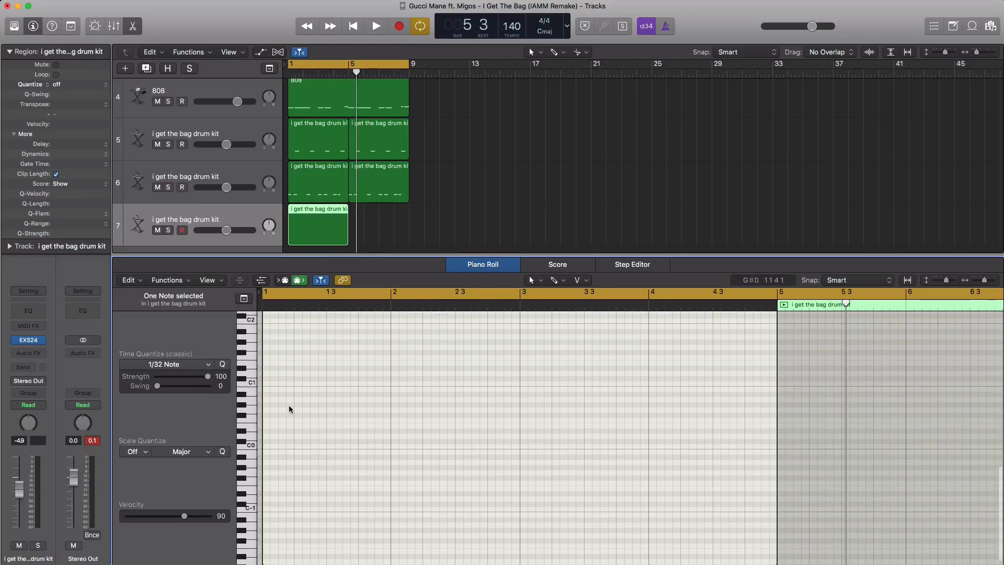
Enter four consecutive one-beat C2 notes filling bar 1 and audition them with the loop.
click(267, 384)
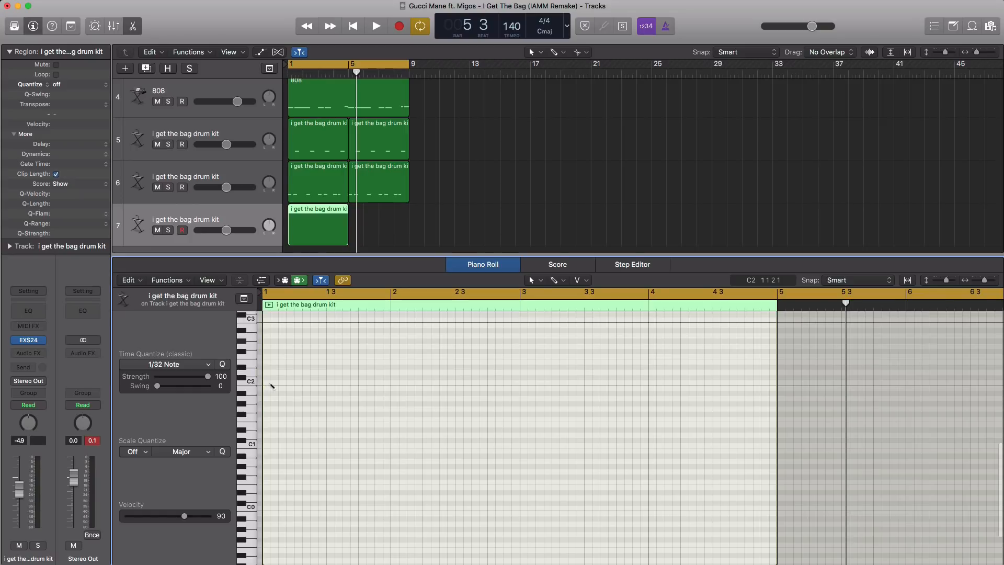
click(269, 385)
key(space)
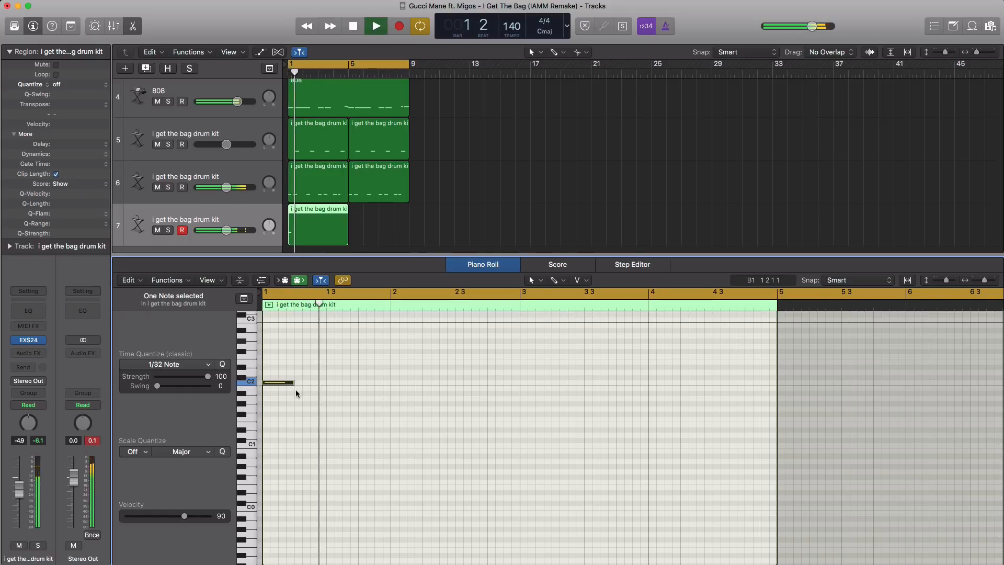
click(296, 382)
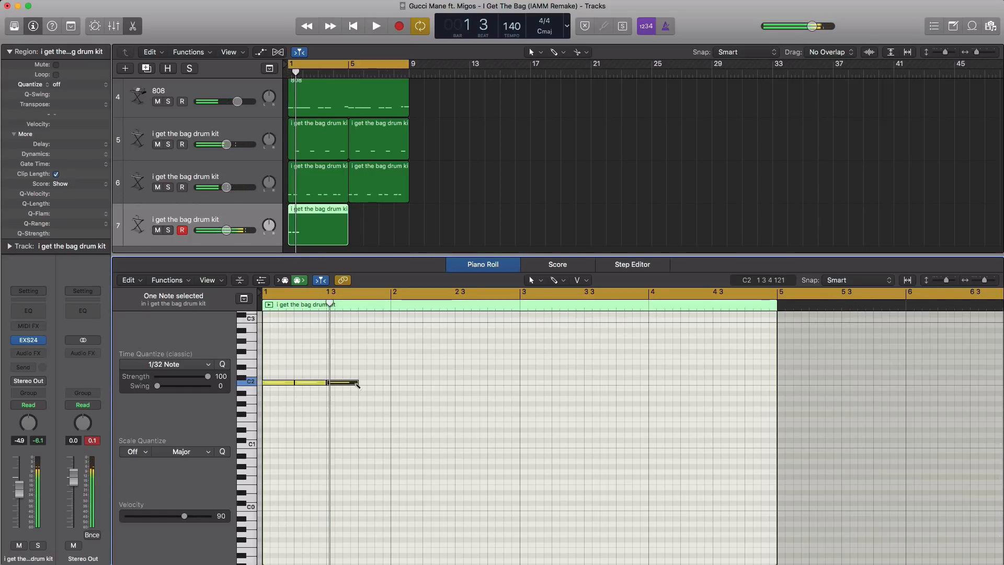
key(space)
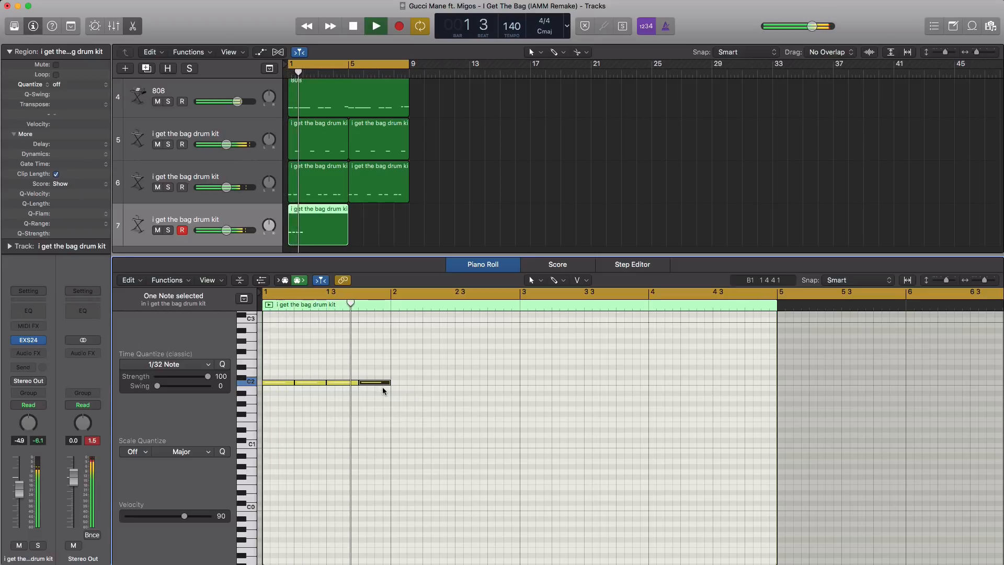
key(space)
Shorten the C2 notes to sixteenths, copy them into an eighth-note pattern across bar 1, and add one at the start of bar 2.
key(super+Right)
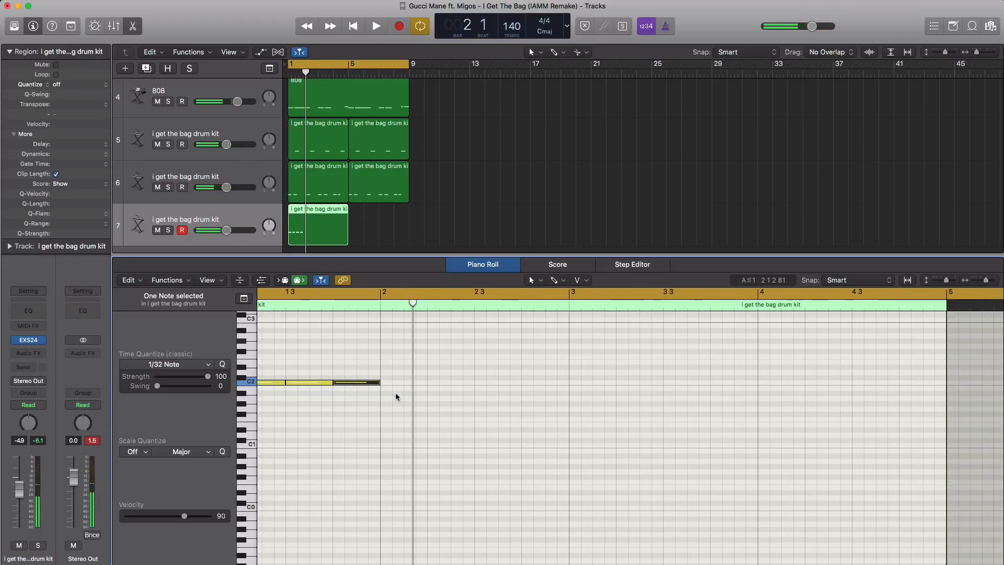
drag(448, 392, 295, 386)
key(space)
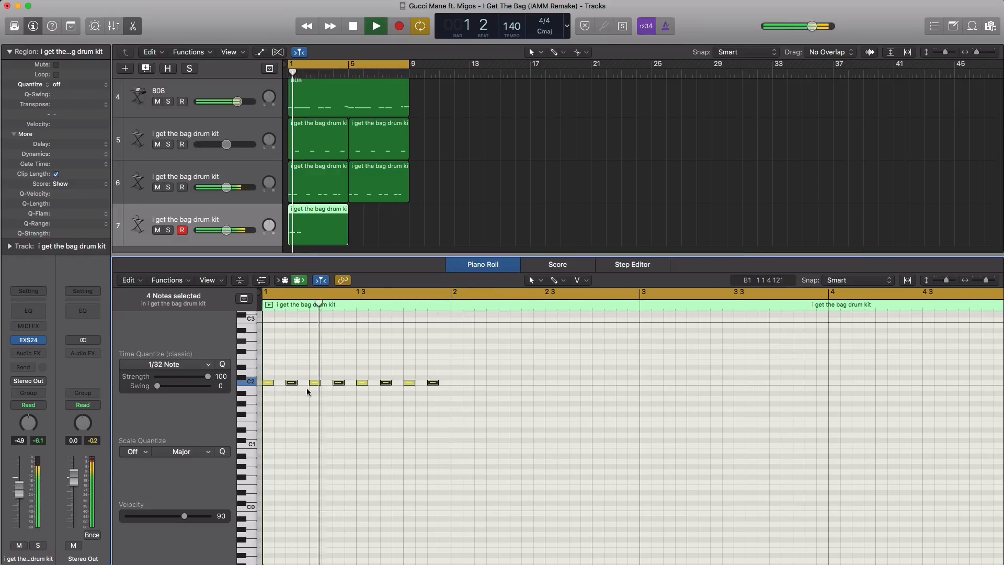
key(space)
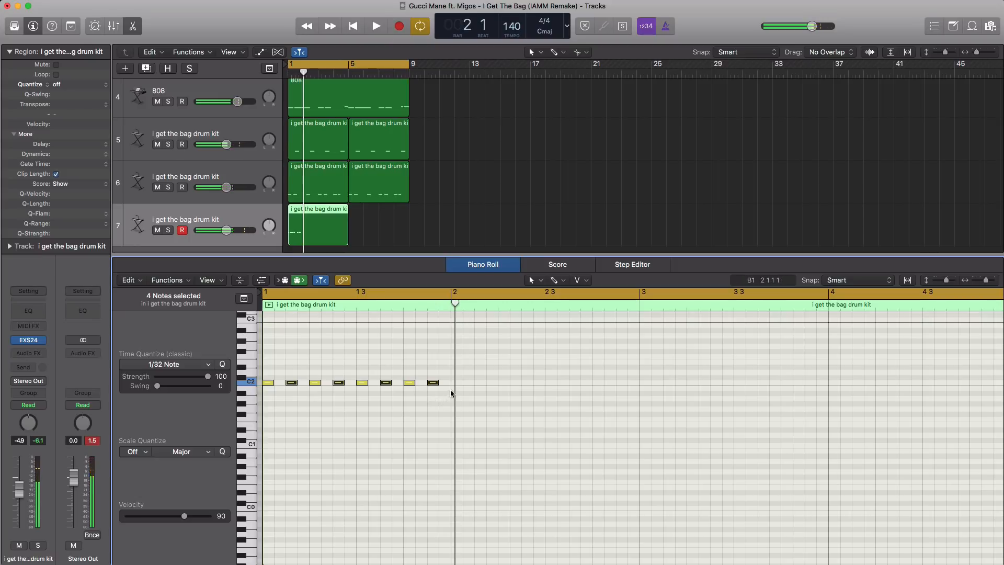
key(space)
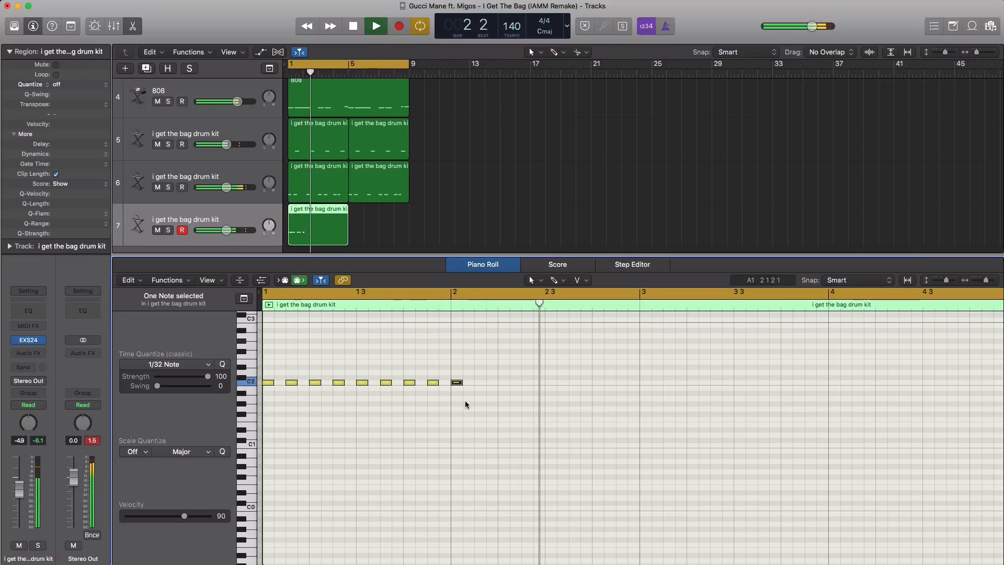
key(space)
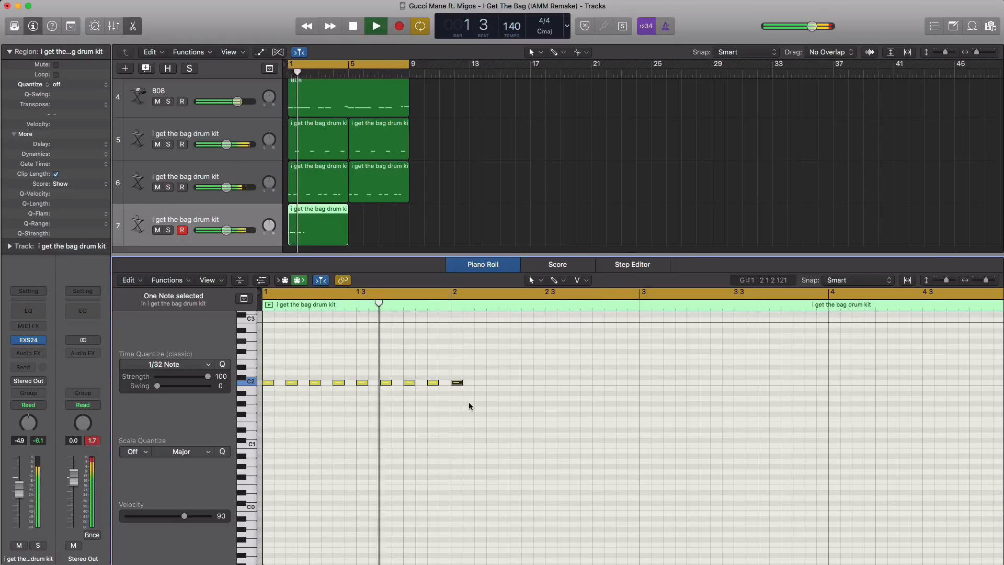
key(space)
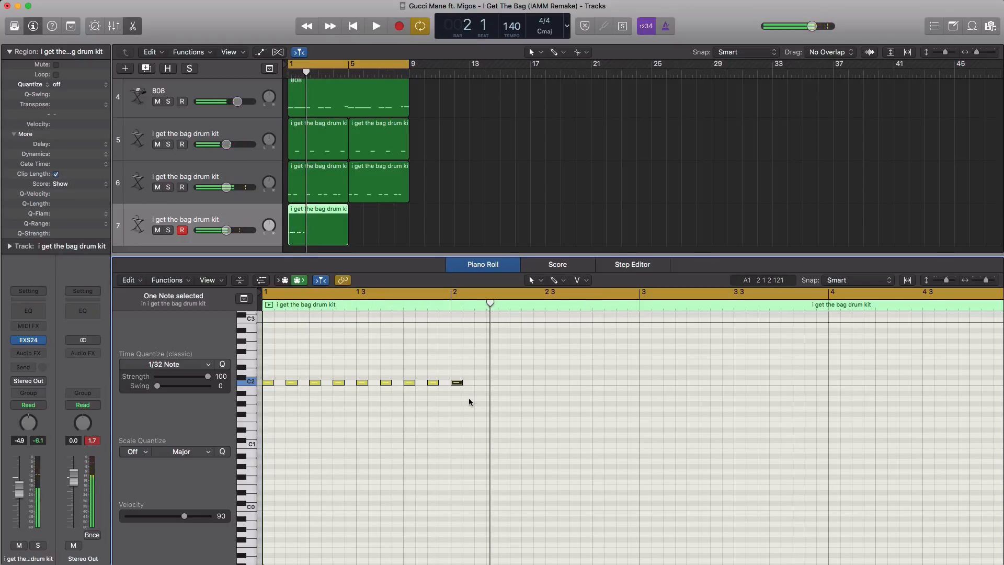
Set the Piano Roll's secondary tool to the Brush Tool.
click(556, 281)
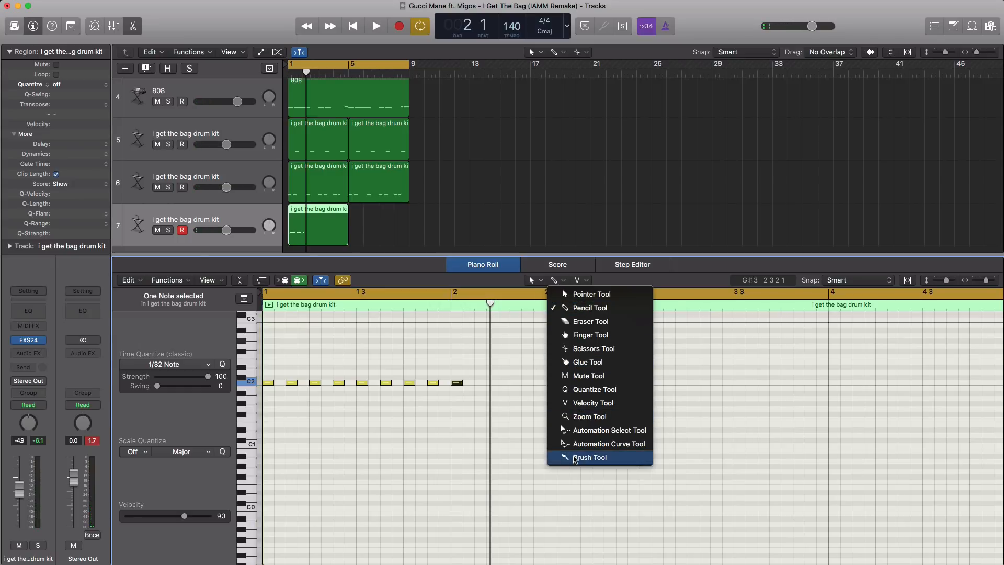
key(Return)
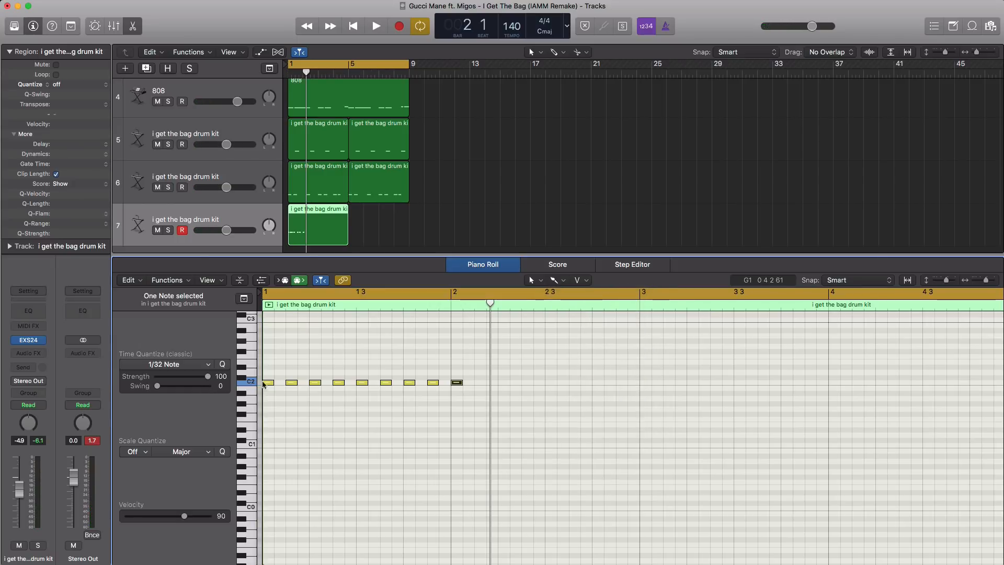
Set the time quantize to 1/32 Note, brush four A#1 notes into the second eighth of bar 2, and audition the roll.
click(195, 367)
click(165, 440)
key(super+Right)
key(super+Right)
key(super+Right)
key(super+Right)
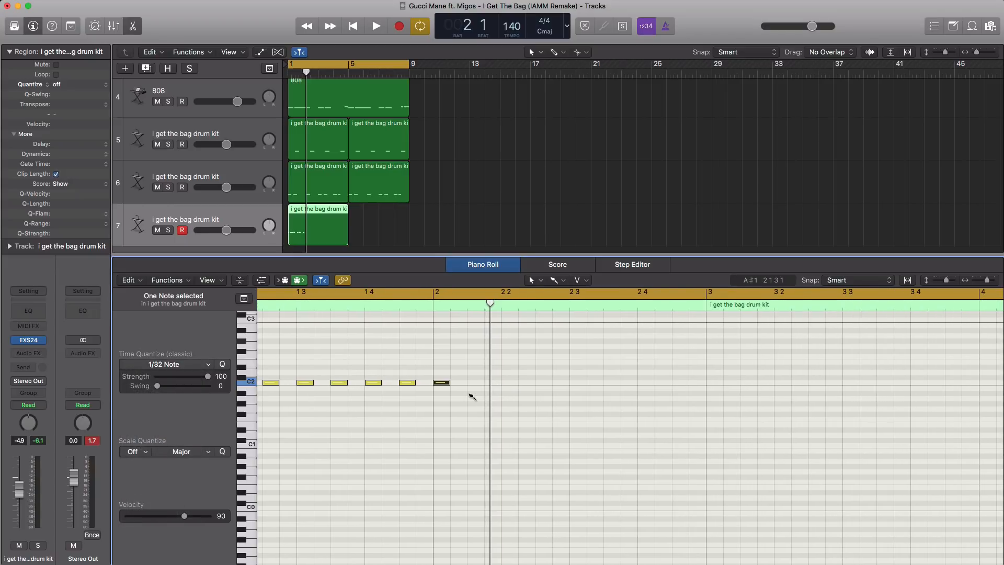
drag(472, 396, 500, 399)
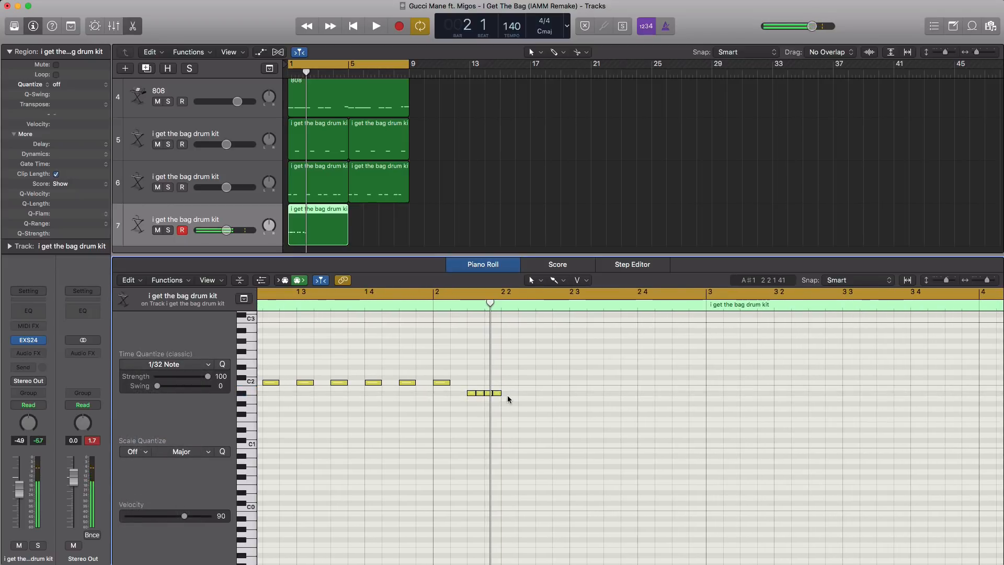
key(Return)
key(space)
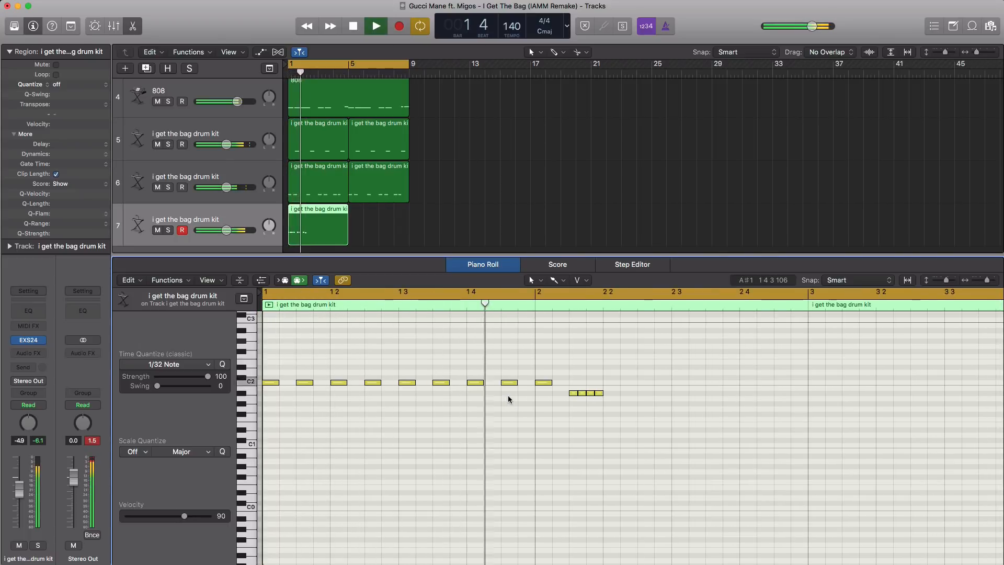
key(space)
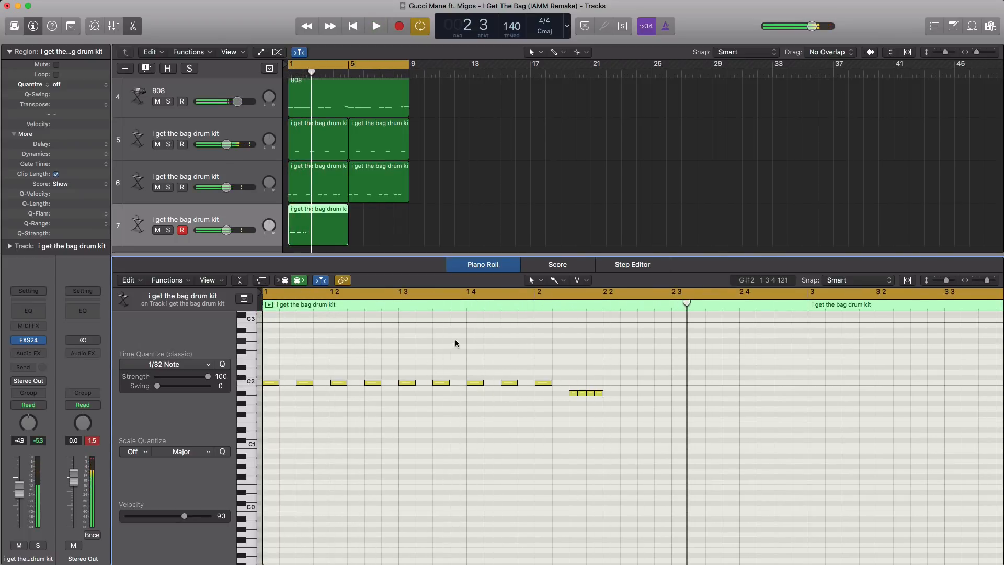
Set the time quantize to 1/16 Note and the Piano Roll's secondary tool to the Pencil Tool.
click(175, 366)
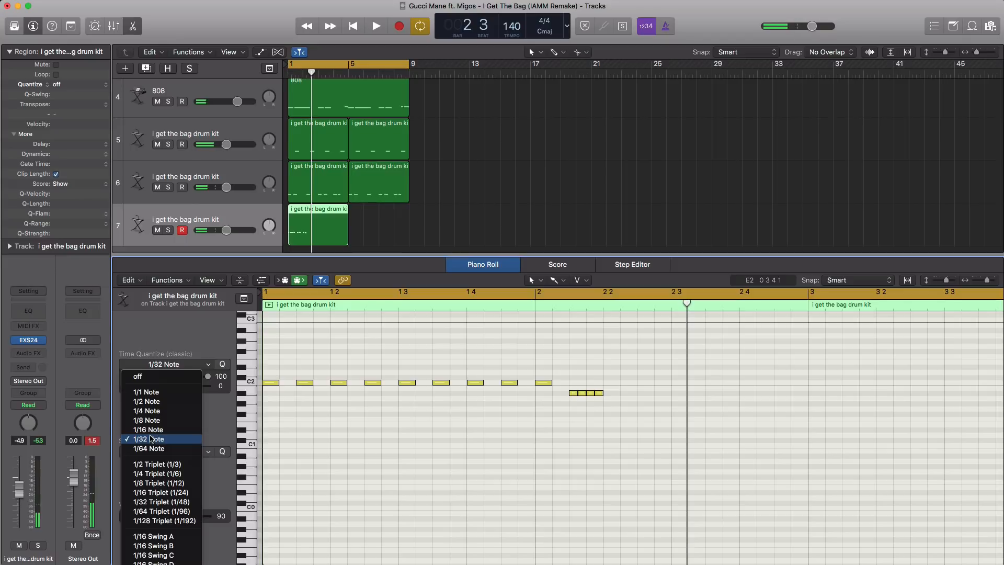
click(199, 431)
click(558, 280)
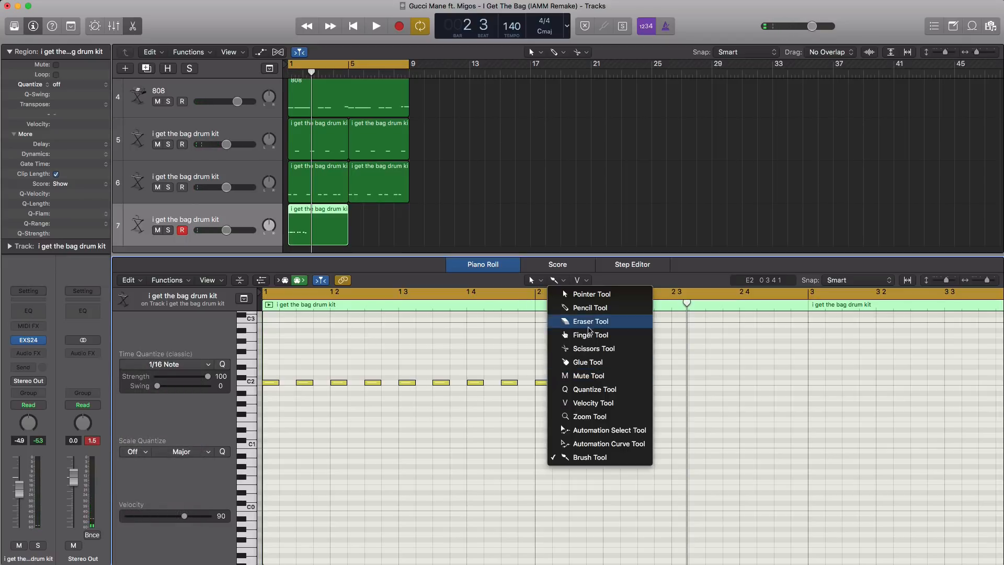
click(589, 309)
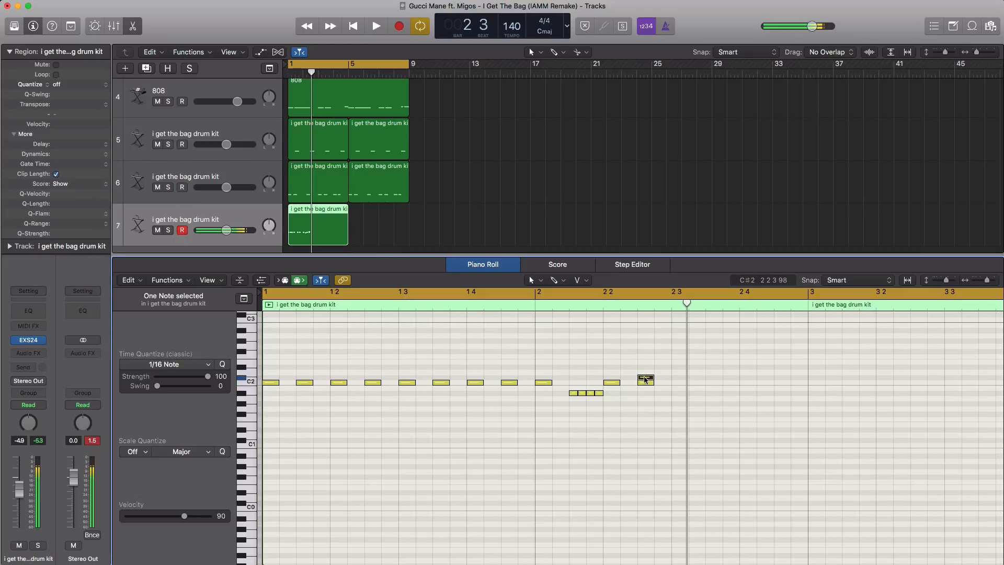
Remove the stray C#2 note and continue the eighth-note C2 pattern in bar 2 through the second half of beat 3, auditioning it.
key(super+z)
key(space)
scroll(645, 378, down, 3)
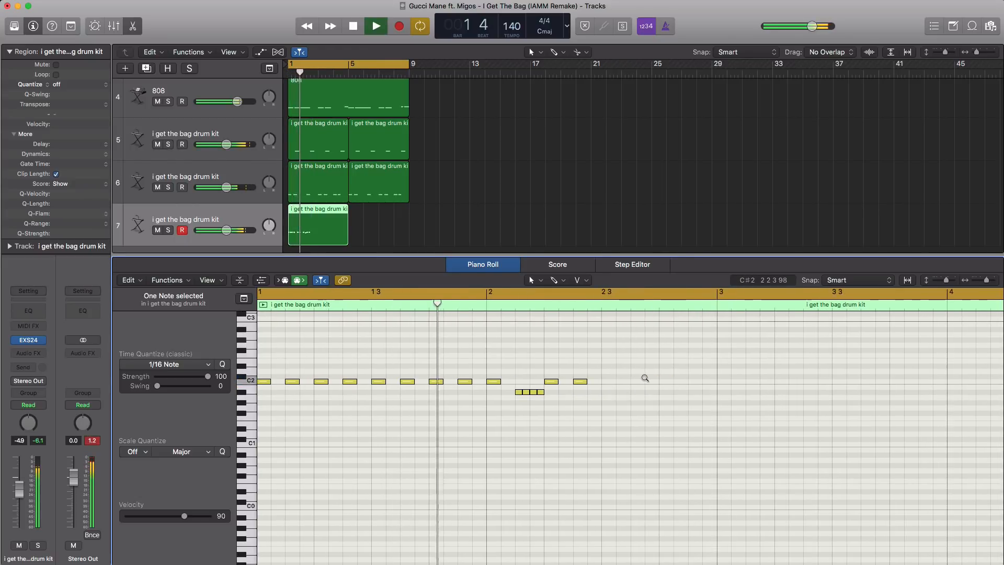
scroll(642, 379, down, 2)
key(space)
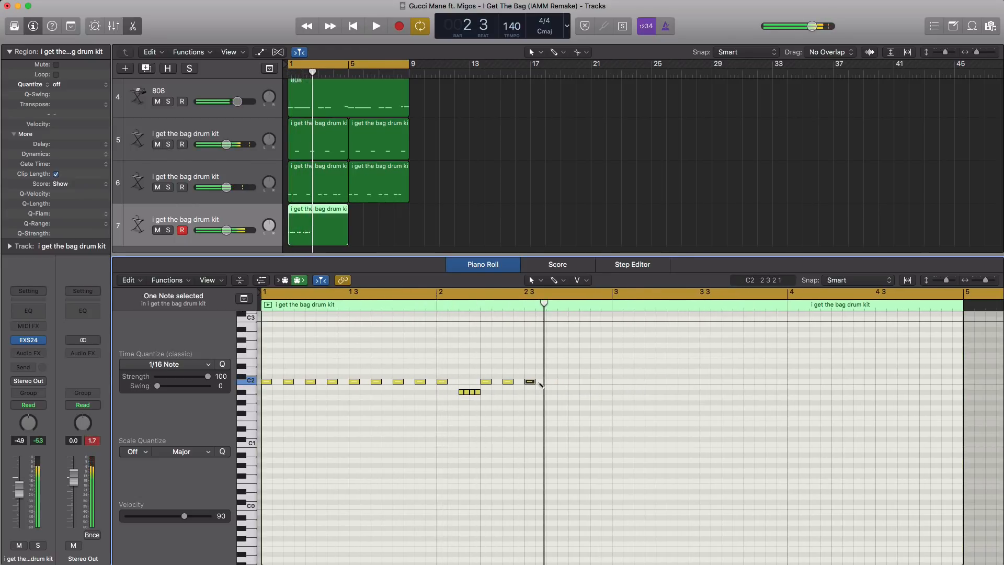
key(space)
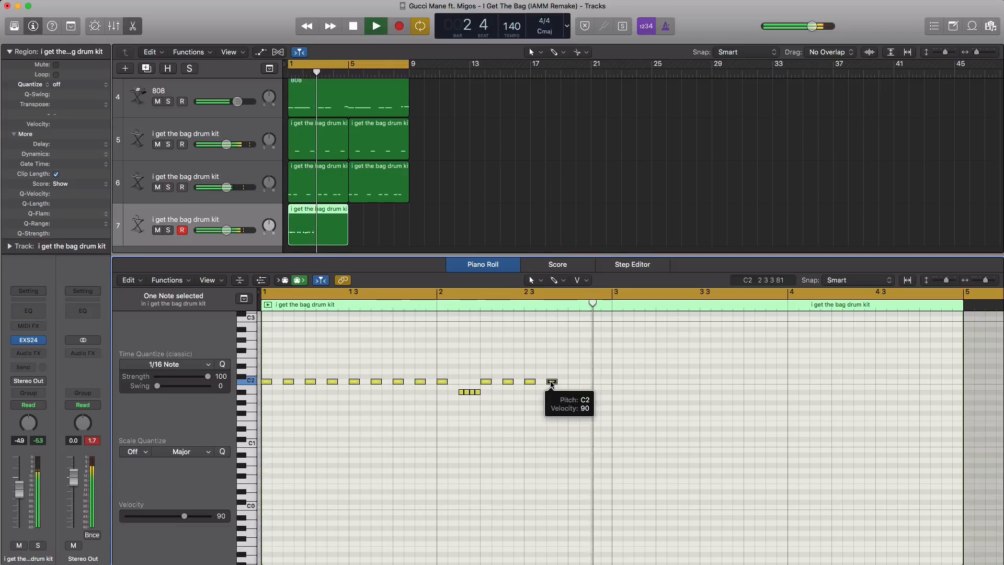
Continue the eighth-note C2 pattern through bar 3 and into bar 4 up to the second half of beat 3, and audition it.
key(space)
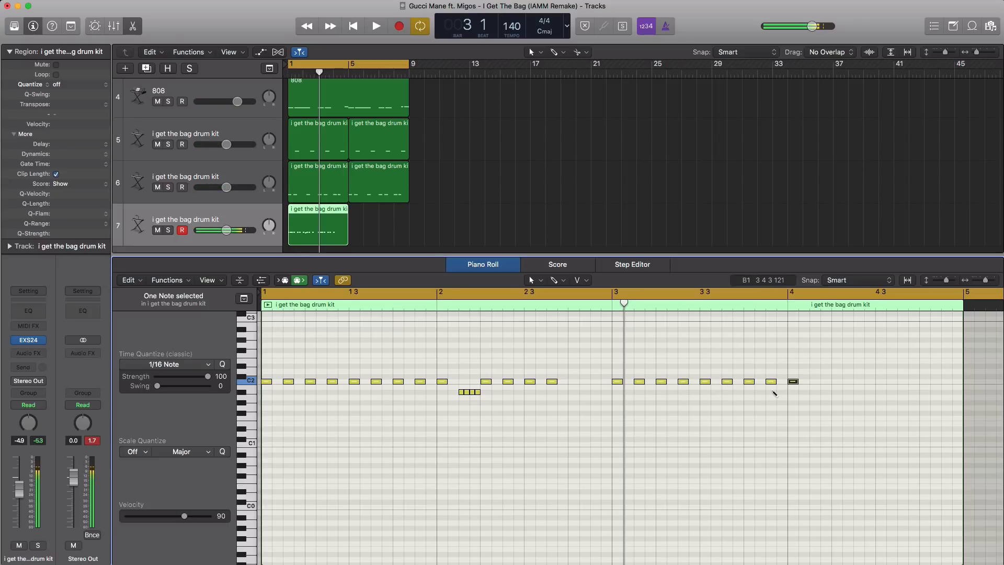
key(space)
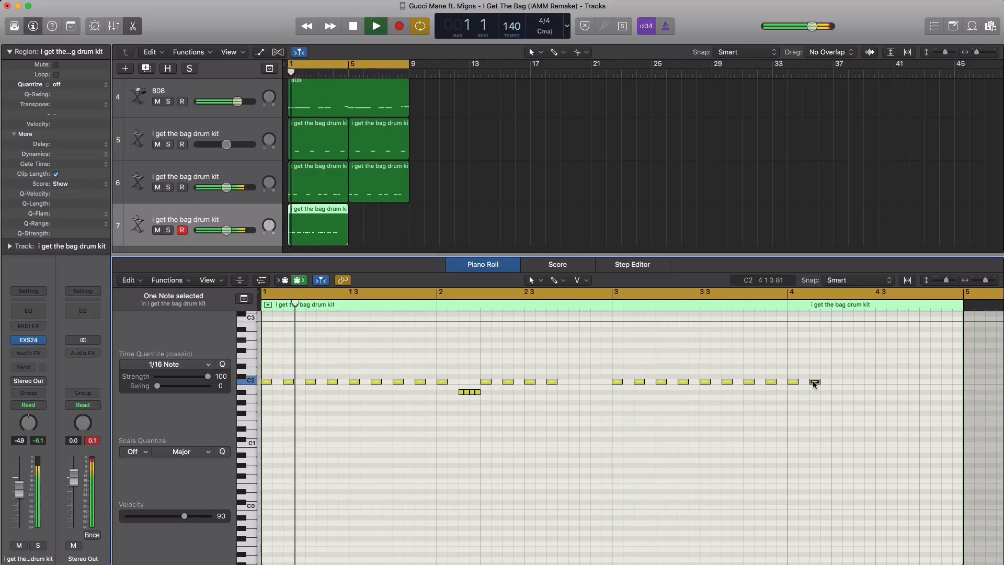
scroll(802, 386, right, 4)
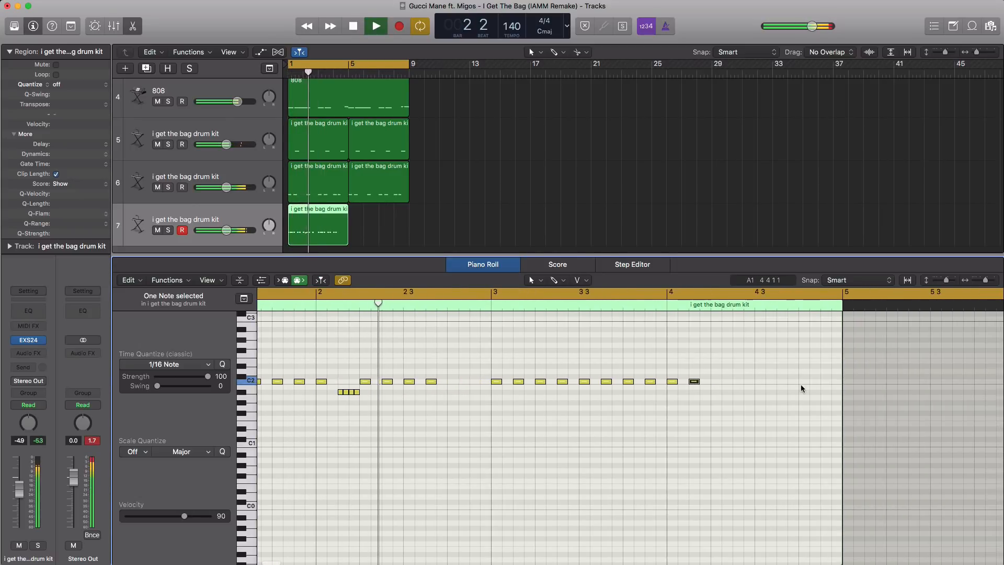
key(space)
super+click(716, 382)
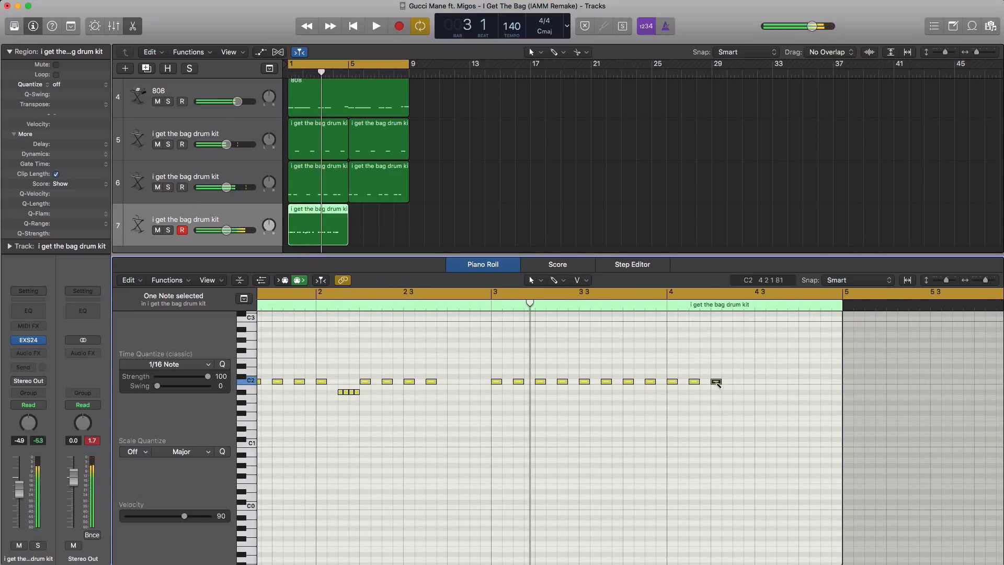
super+click(738, 382)
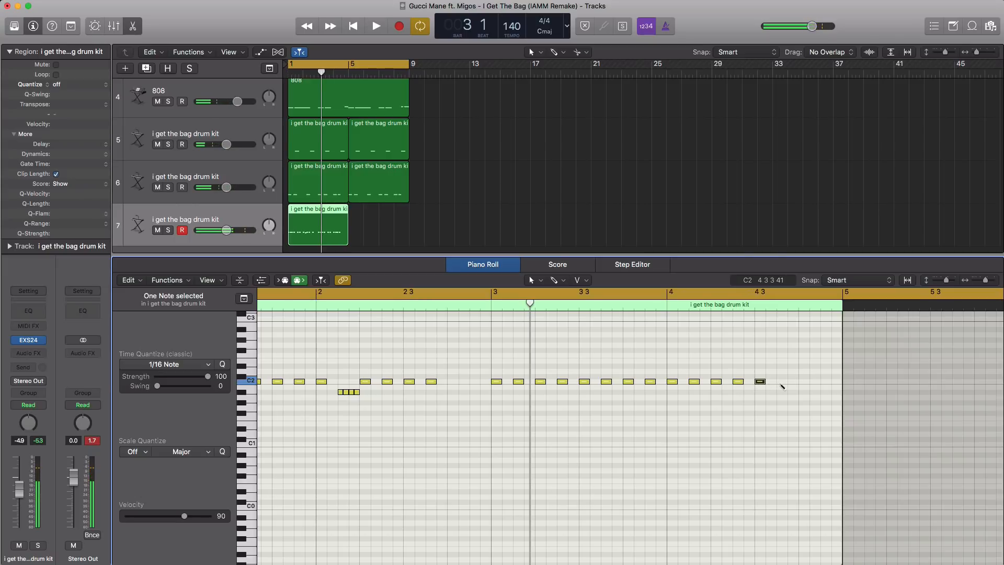
key(space)
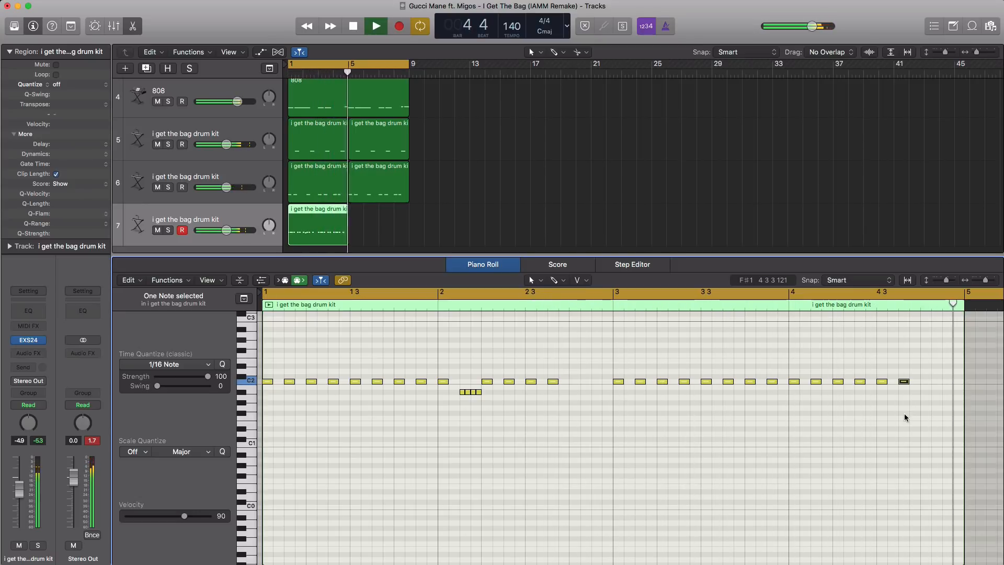
key(space)
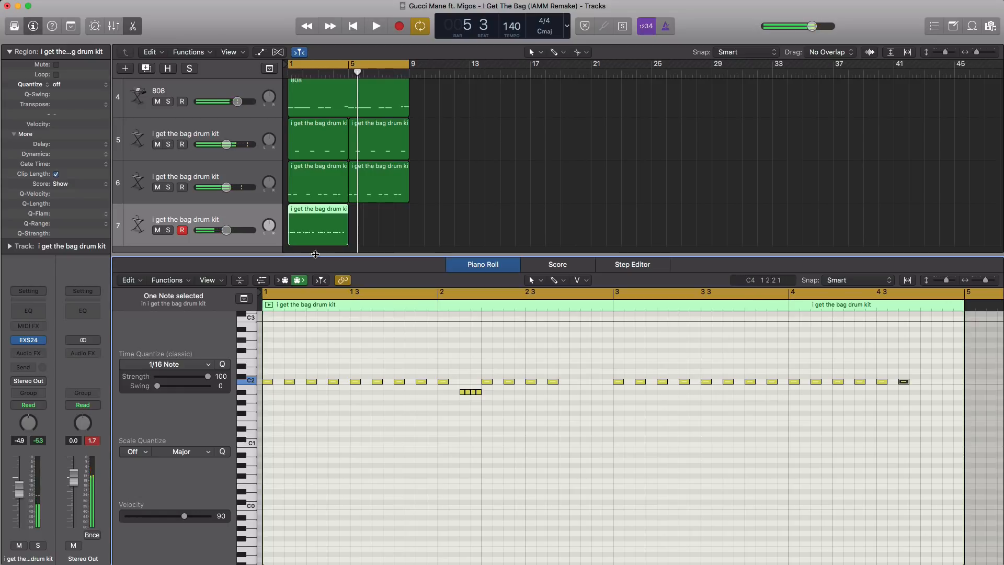
Copy the track 7 region to bars 5–8, set the cycle range to those bars, and play them.
drag(318, 232, 370, 233)
click(359, 67)
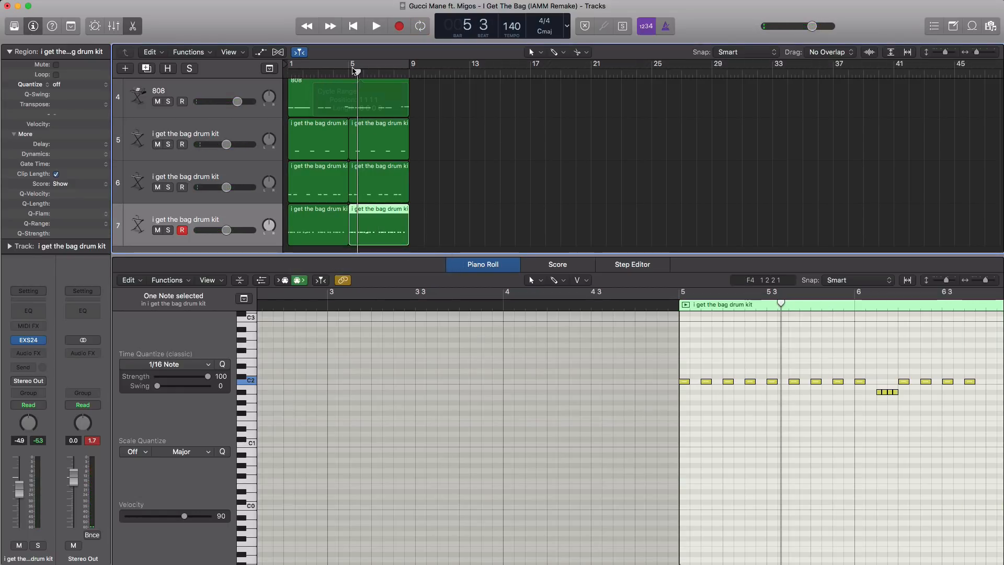
drag(352, 65, 408, 65)
scroll(598, 421, right, 2)
scroll(598, 421, right, 6)
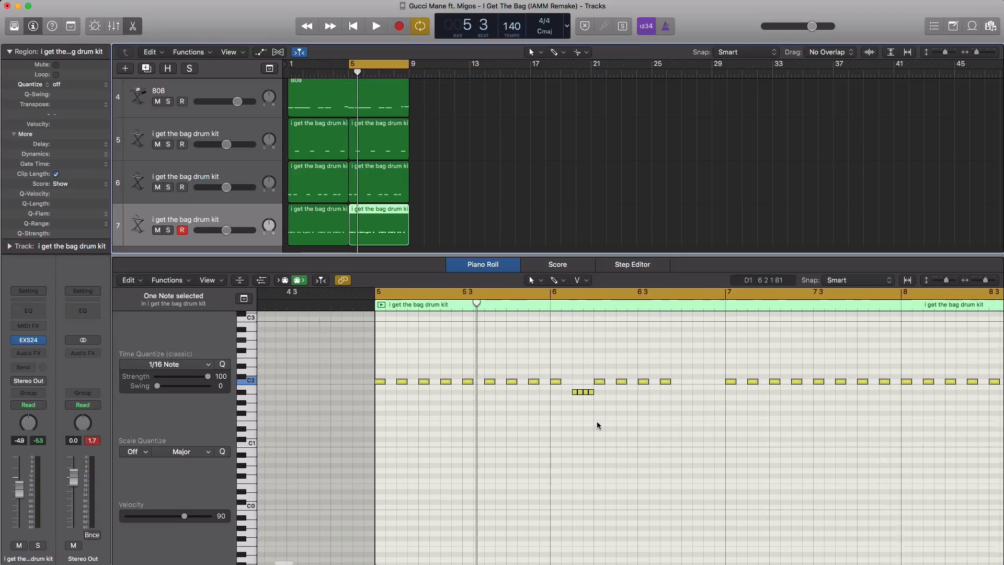
key(space)
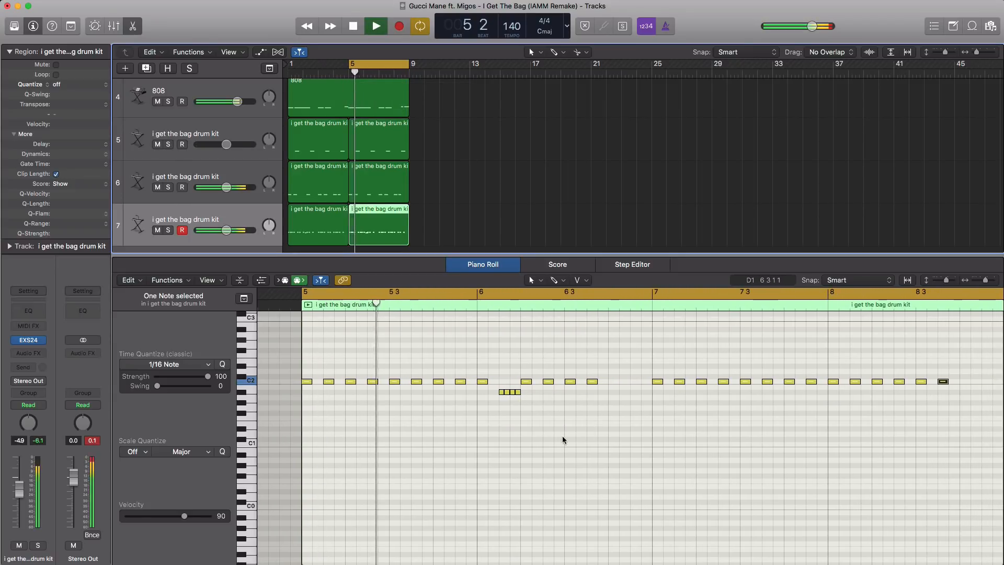
key(space)
Replace the A#1 roll in bar 6 with a single C2 sixteenth in the same place and audition the pattern.
drag(522, 402, 504, 394)
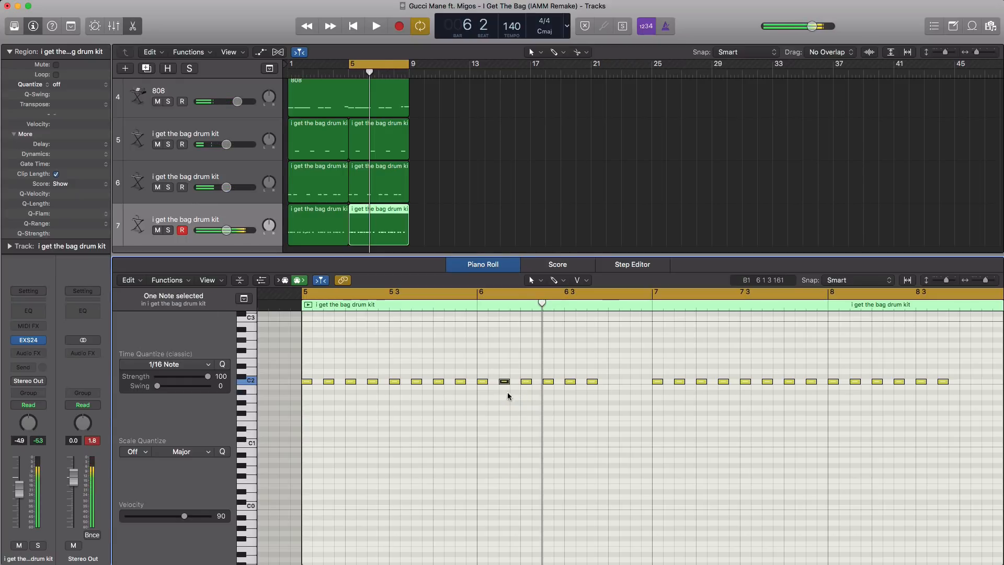
key(space)
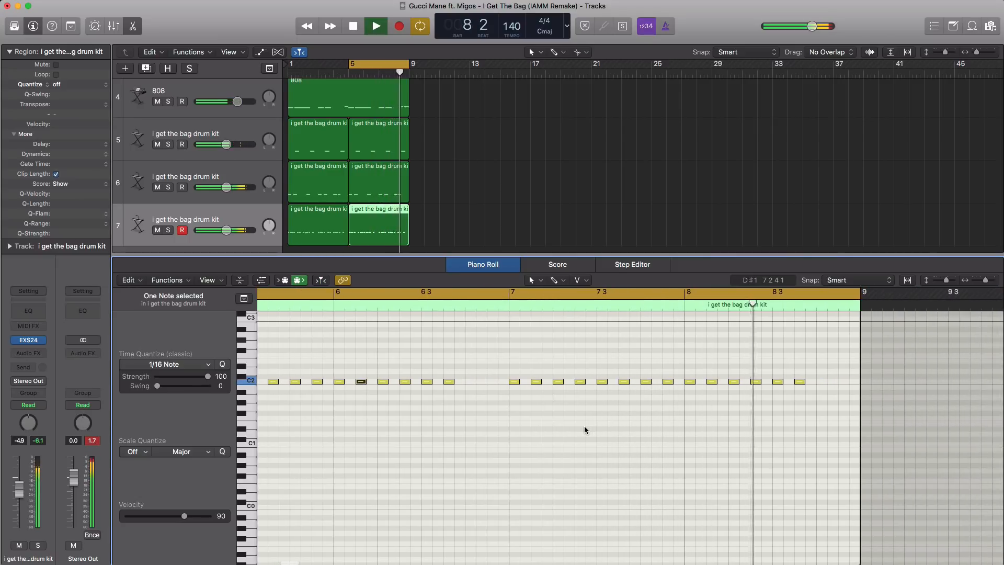
key(space)
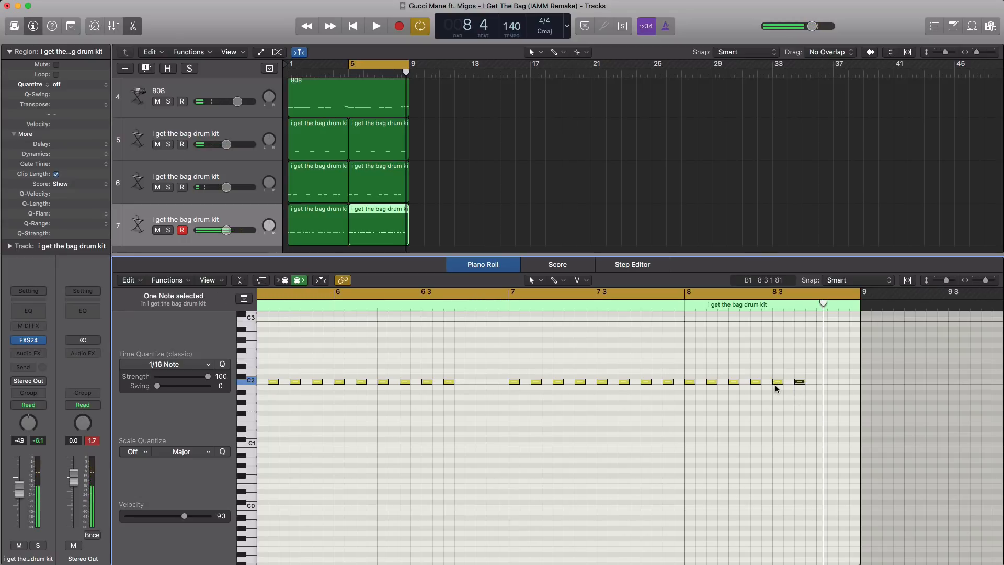
Replace the last C2 note in bar 8 with four A#1 notes, using the Brush Tool at 1/32 Note quantize.
click(564, 281)
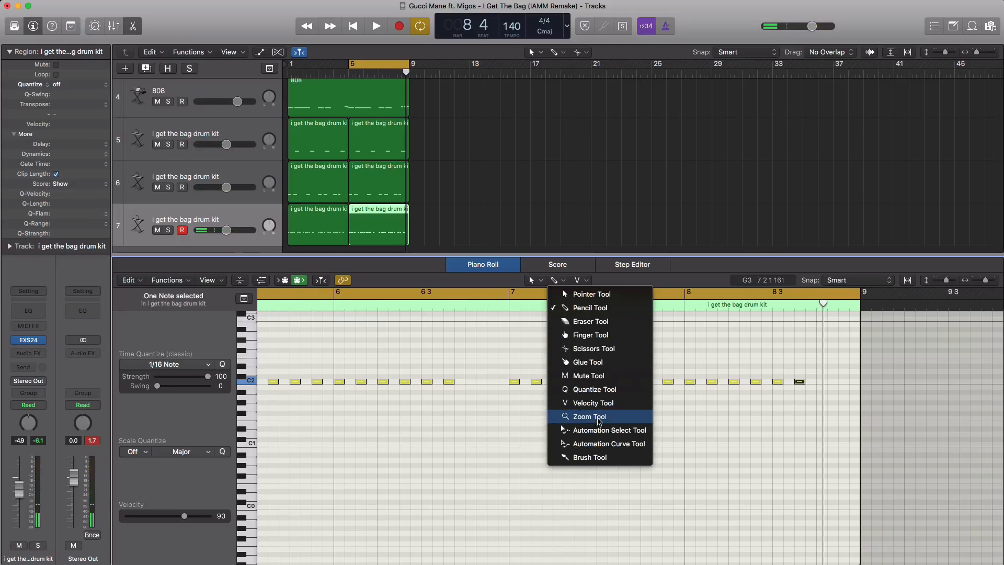
click(599, 456)
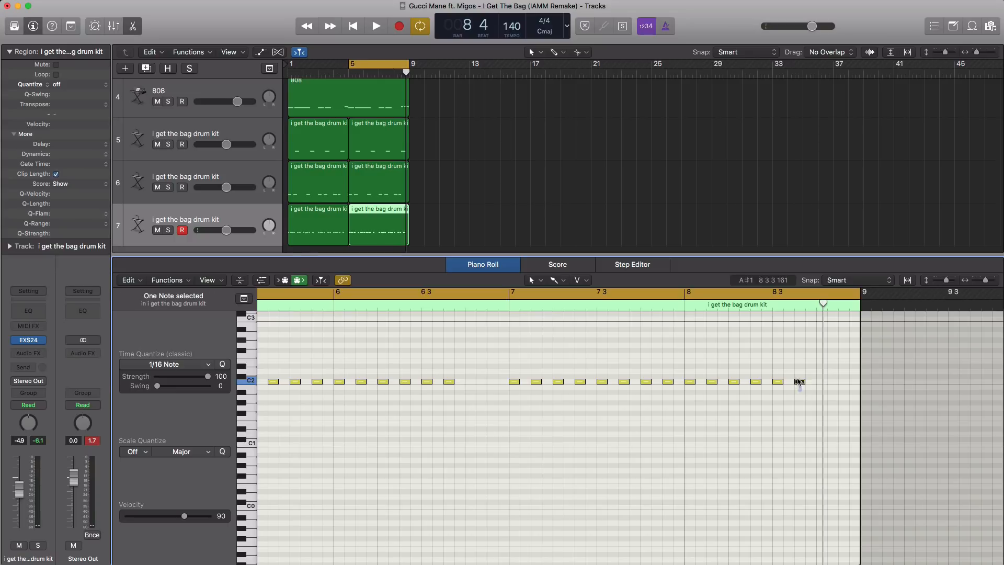
click(194, 365)
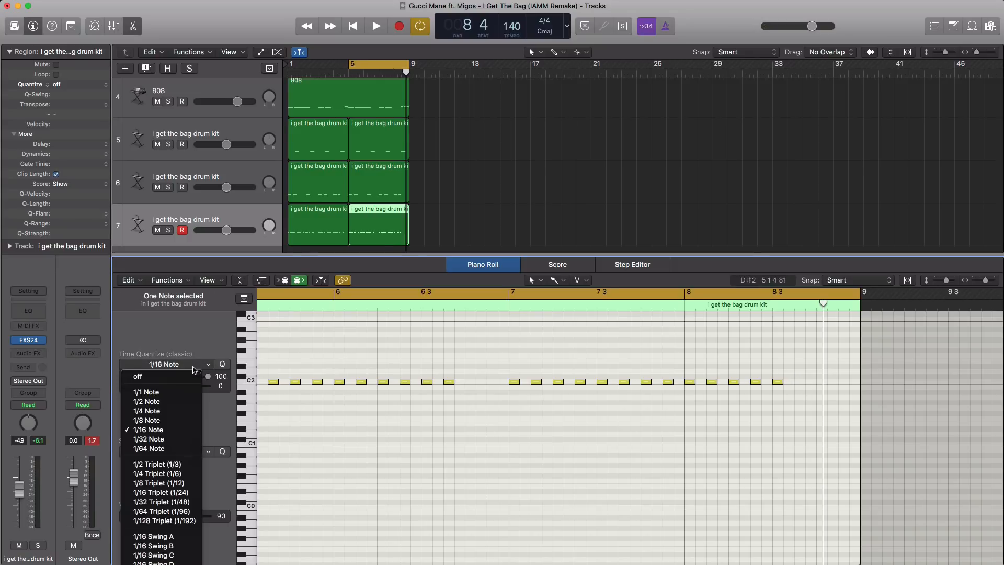
click(157, 439)
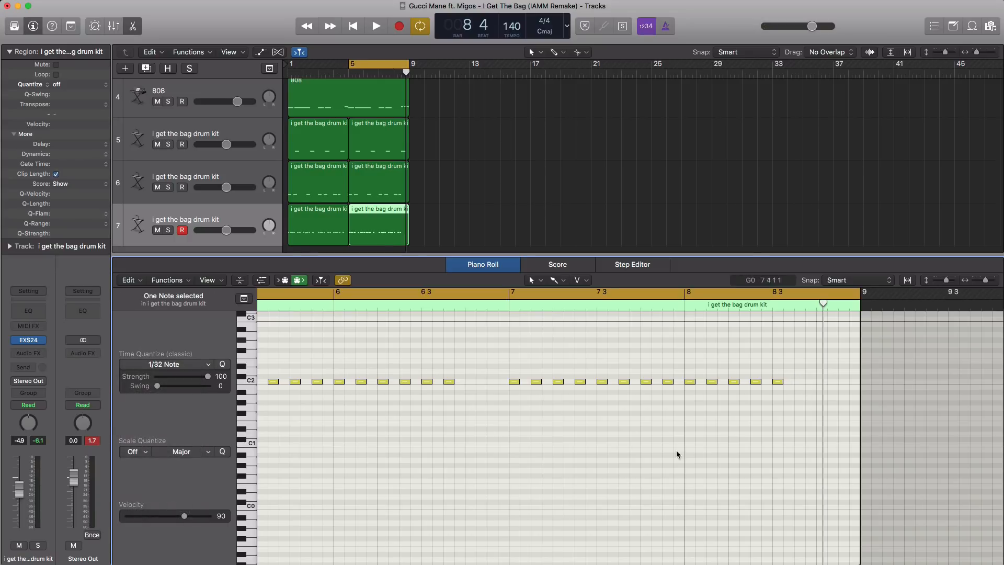
click(799, 393)
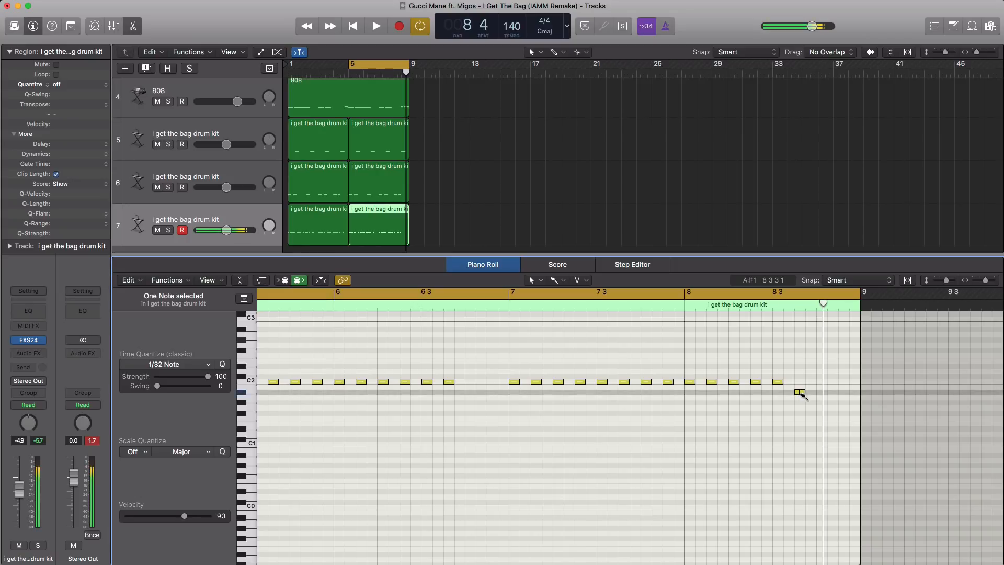
Cycle bar 8 and extend its closing roll with two G#1 and two F#1 1/32 notes, auditioning the result.
click(741, 295)
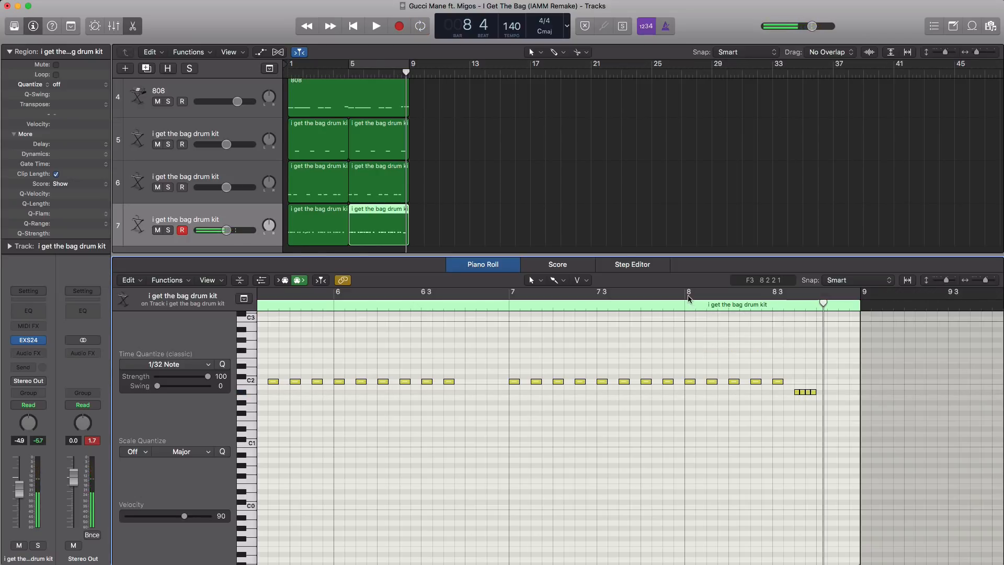
drag(689, 296, 853, 305)
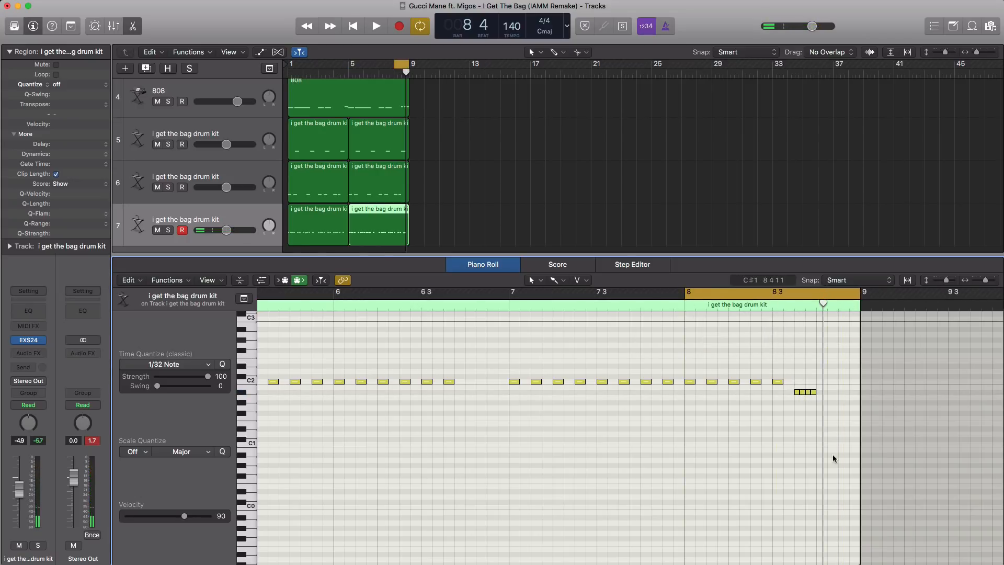
key(space)
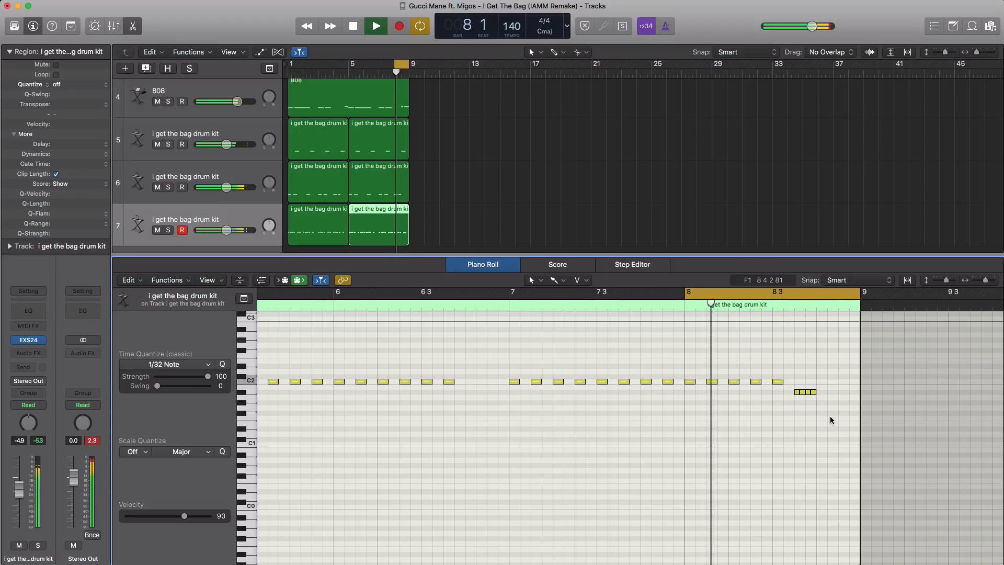
key(space)
drag(819, 403, 837, 417)
key(space)
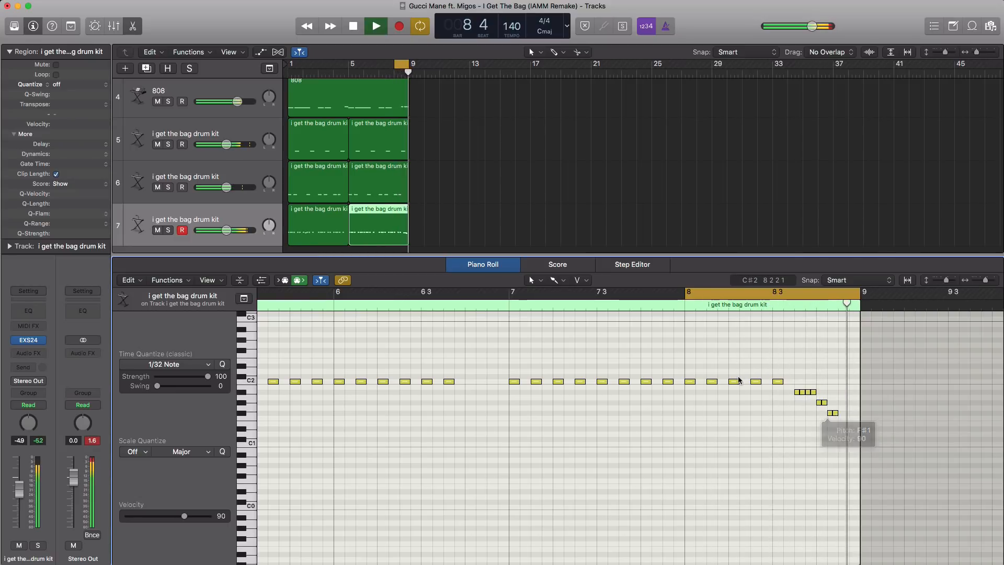
key(space)
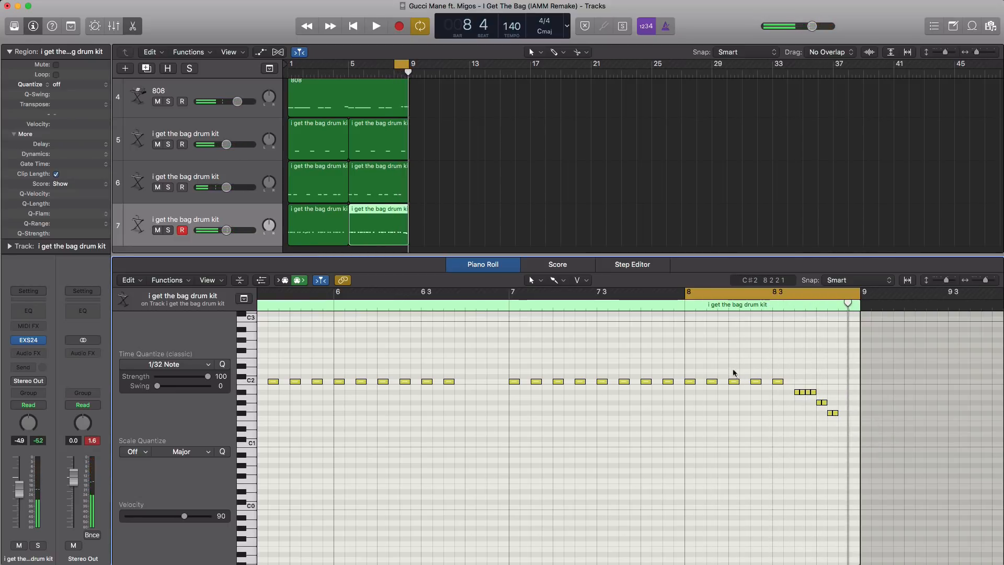
Set the cycle range to bars 1–8 and hide the Piano Roll.
drag(291, 63, 408, 69)
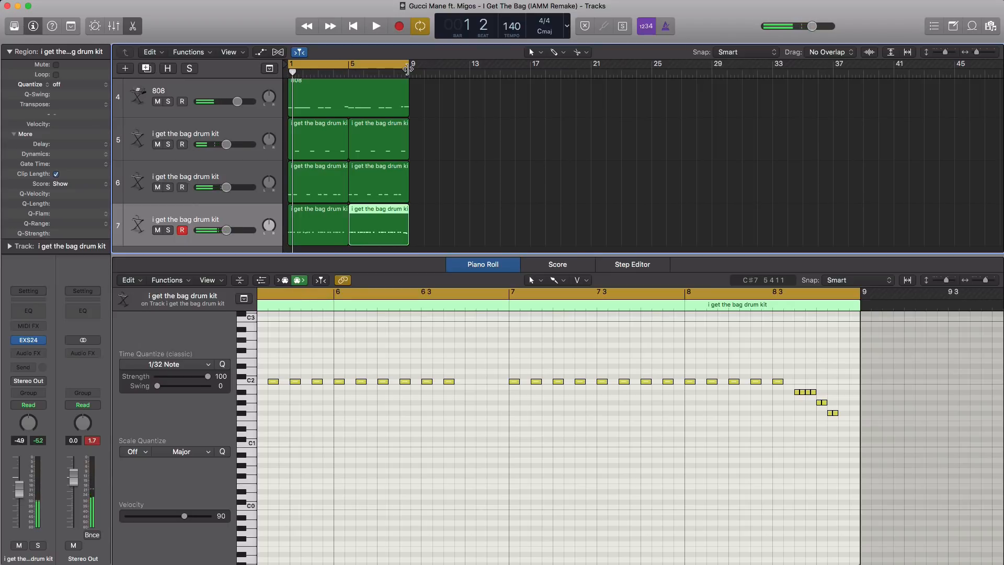
key(x)
key(x)
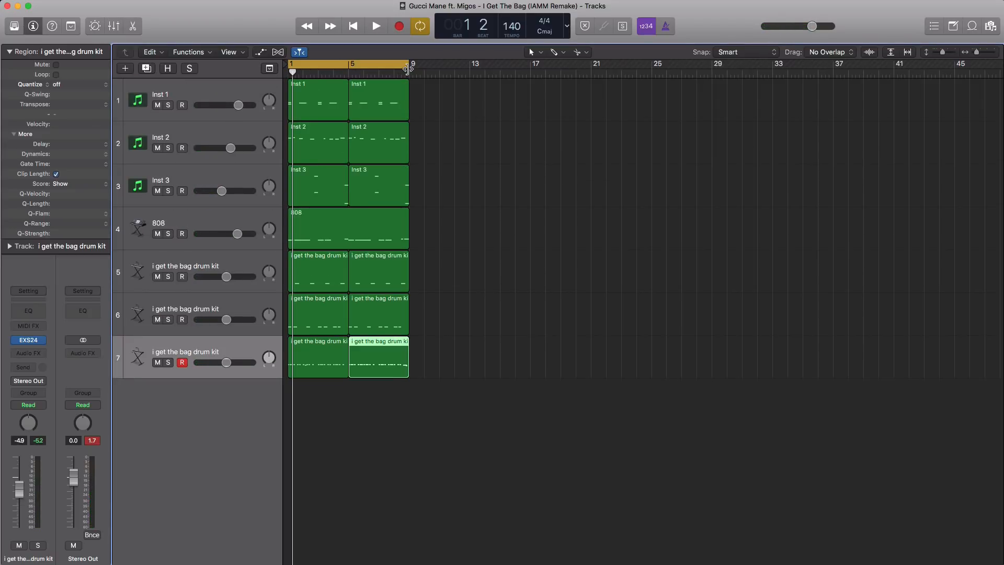
Duplicate all regions from bars 1–8 to bar 9 and delete the copied Inst 3 and Inst 2 regions.
drag(437, 411, 422, 114)
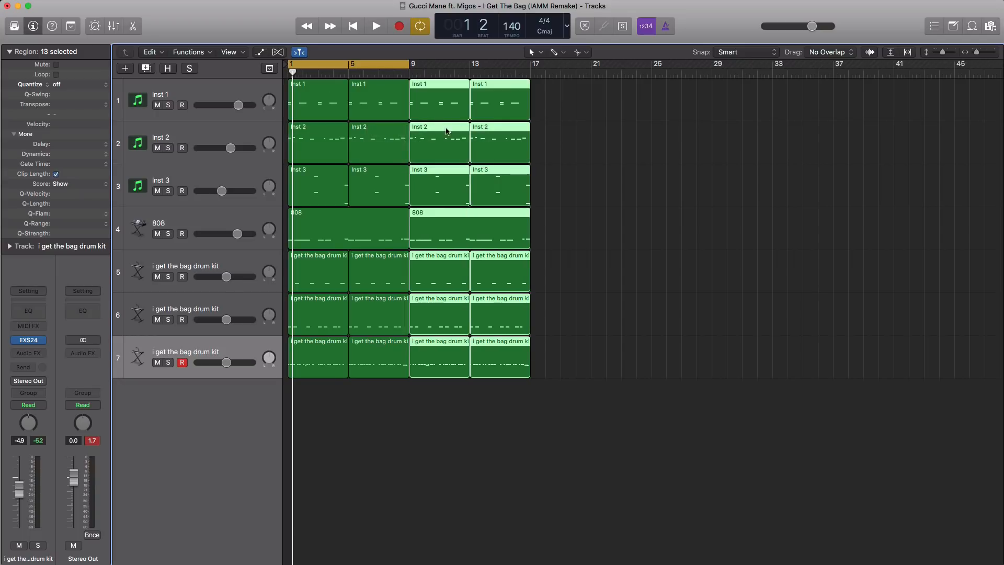
drag(576, 185, 456, 190)
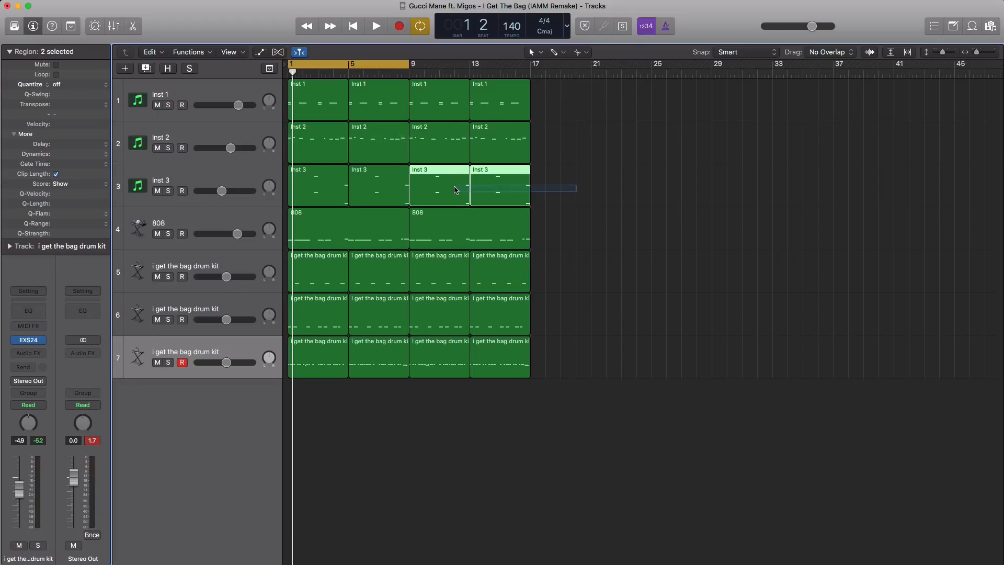
key(Delete)
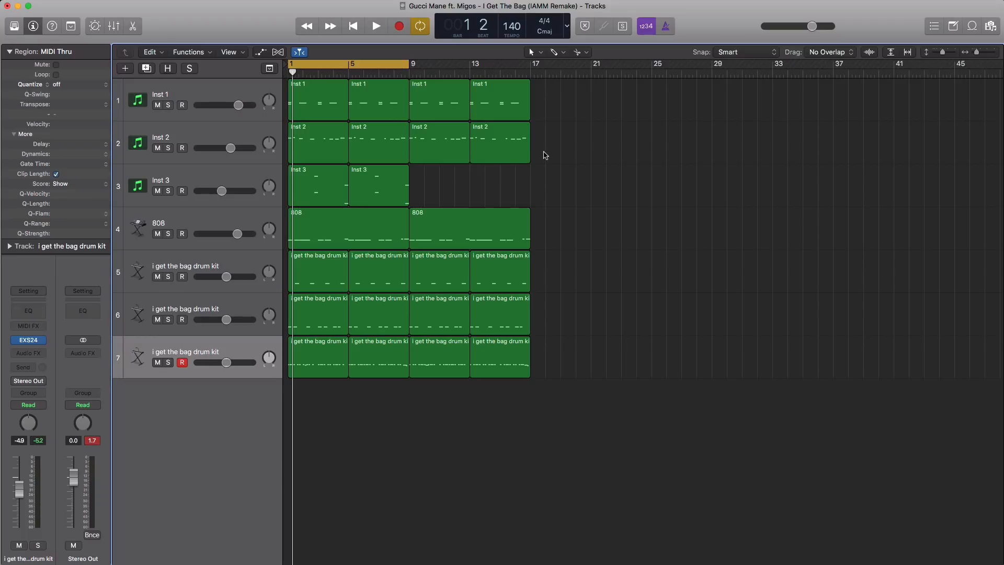
drag(547, 147, 415, 151)
key(Delete)
Move the cycle range to bars 9–16 and audition the stripped-down section.
drag(376, 65, 504, 77)
key(space)
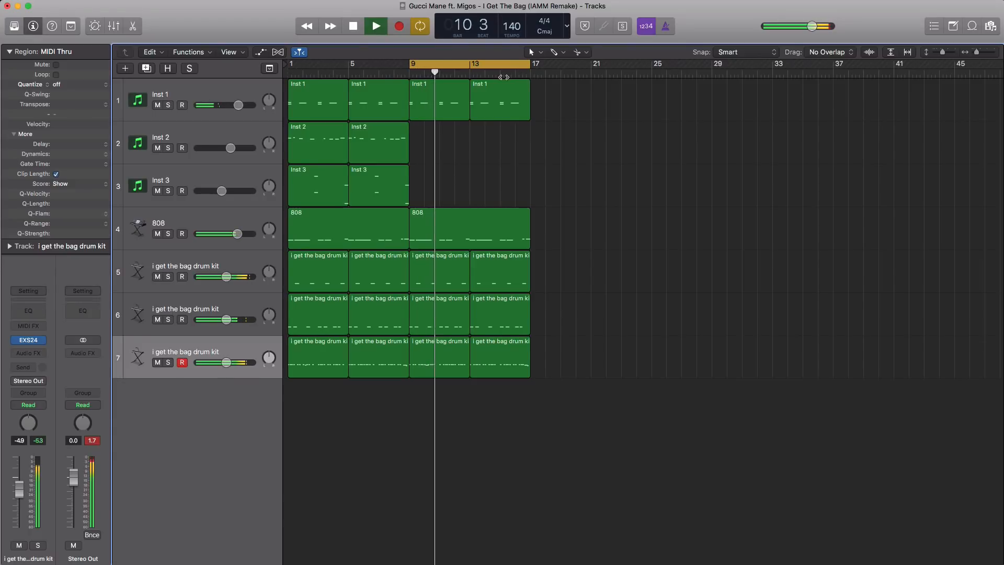
key(space)
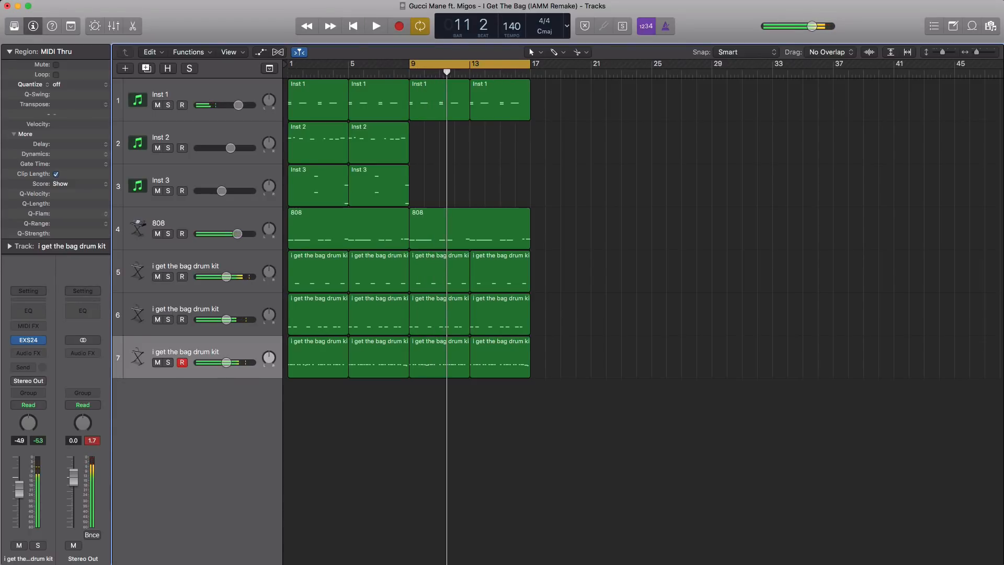
Add a software instrument track below Inst 1 and load Nexus 2 in stereo on it.
click(215, 93)
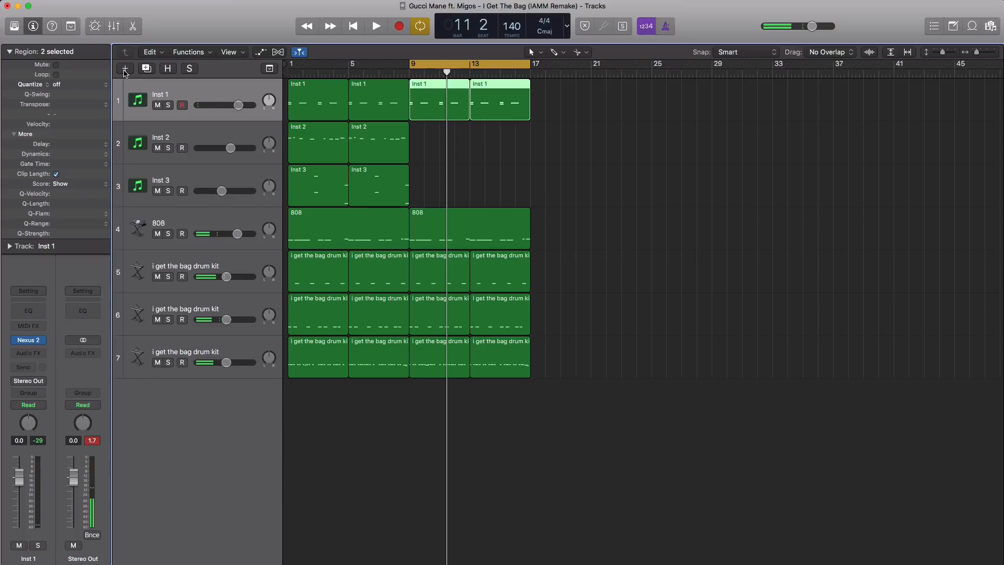
click(125, 70)
key(Return)
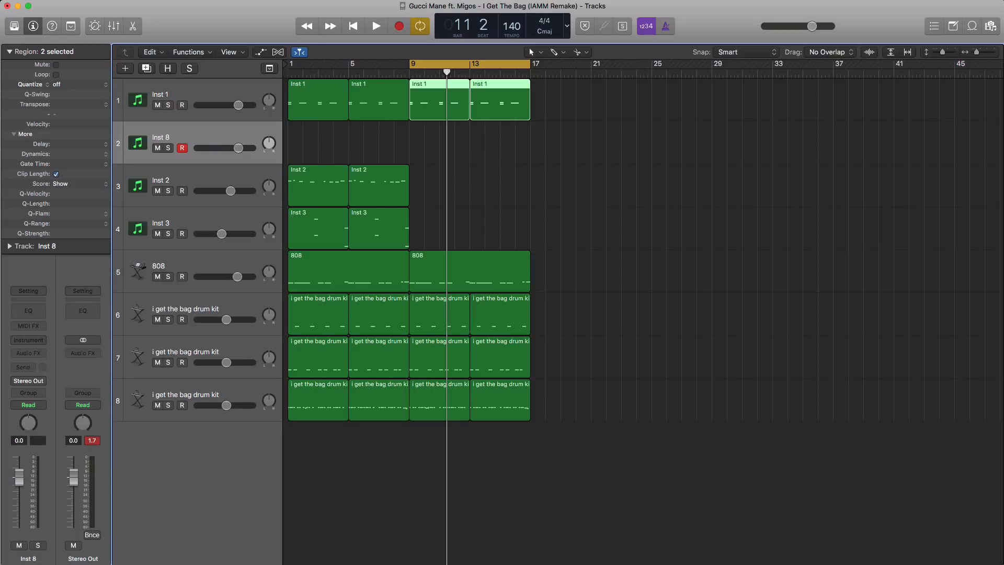
click(460, 151)
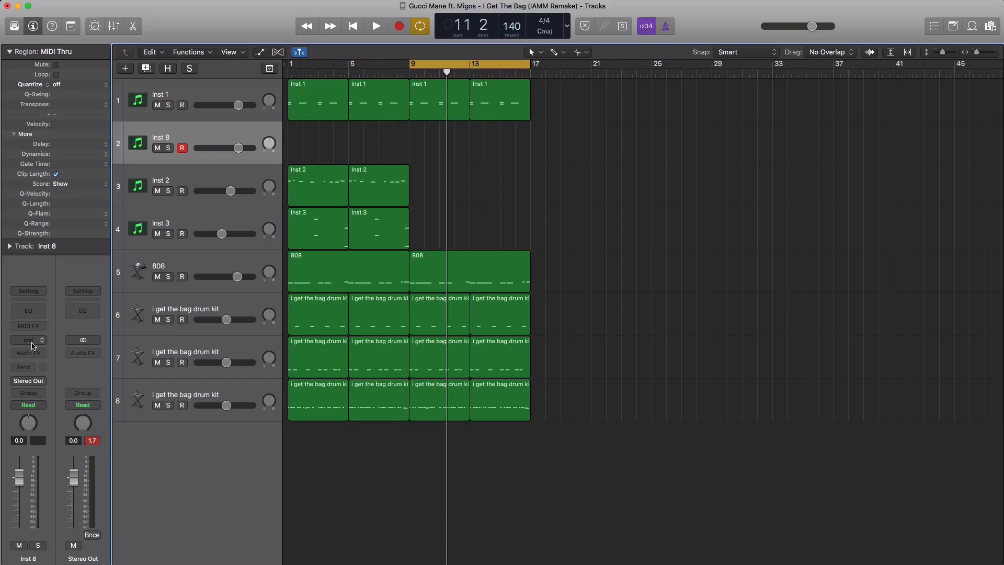
click(32, 344)
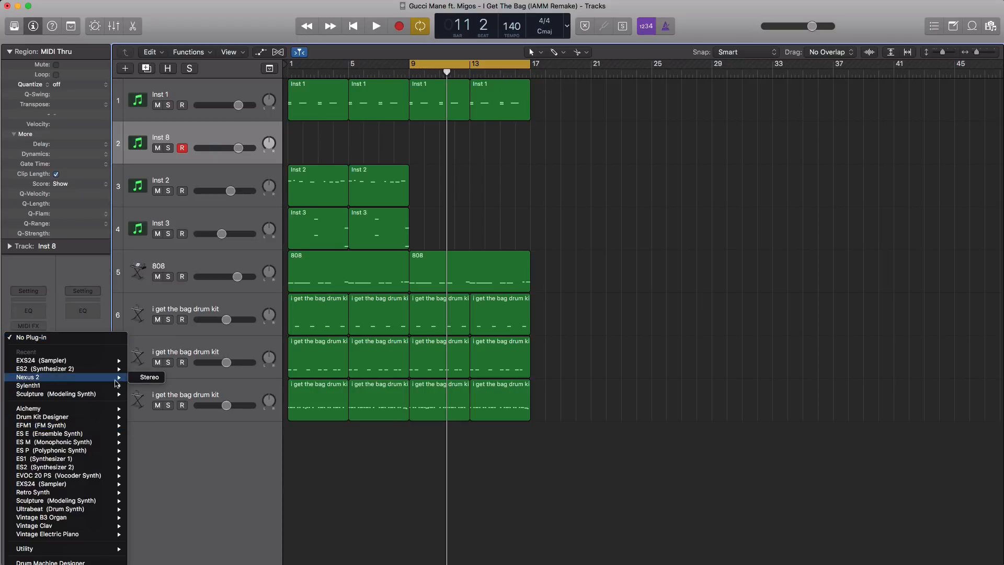
click(143, 381)
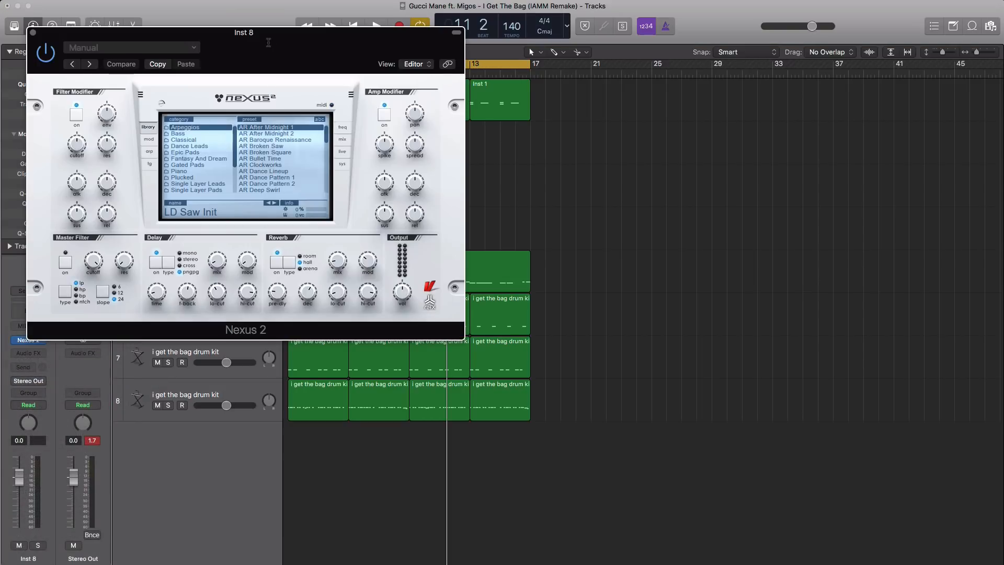
Load the PL Bit Stylez preset from the Plucked category in Nexus 2 and close the plug-in window.
drag(268, 42, 553, 88)
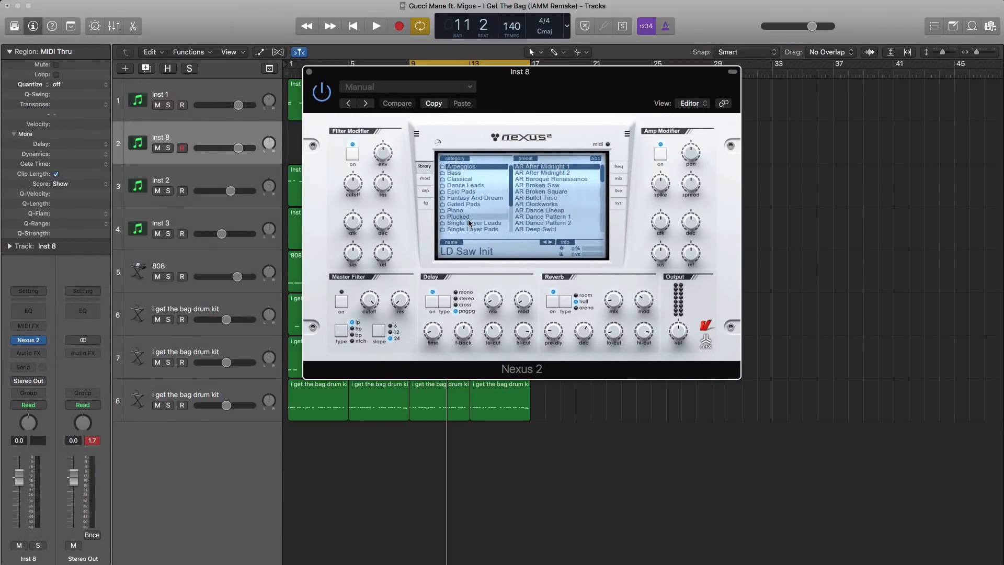
click(469, 218)
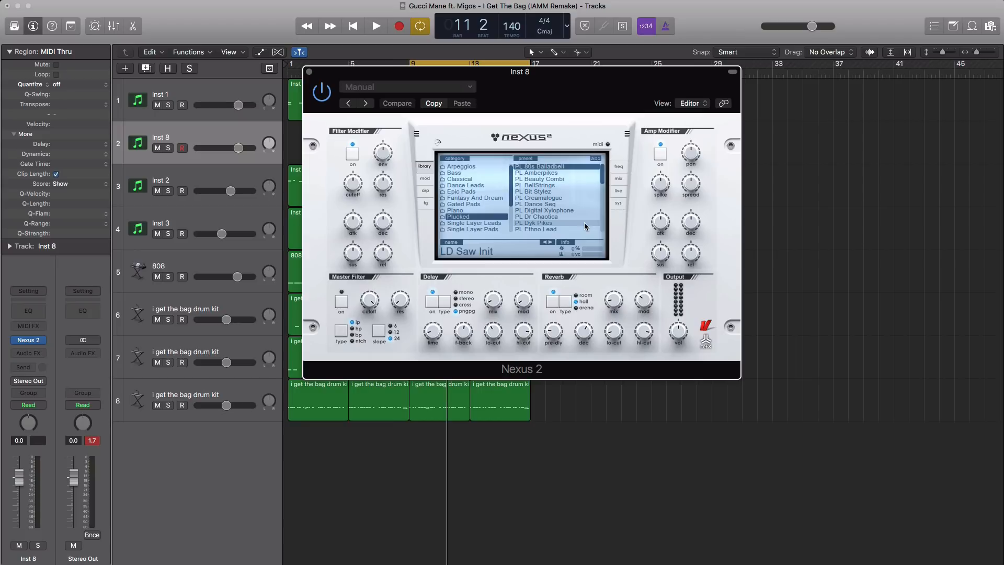
click(541, 192)
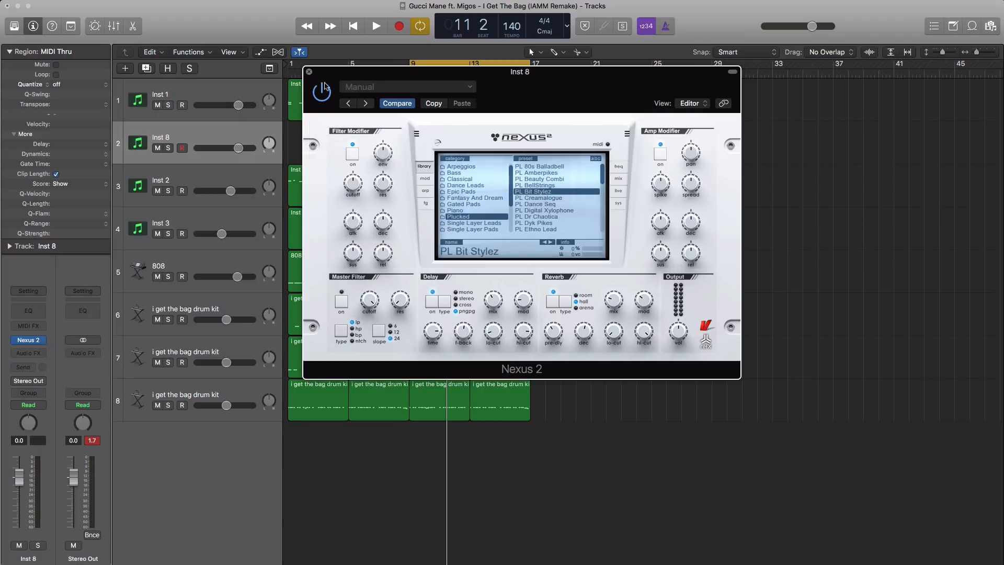
key(super+w)
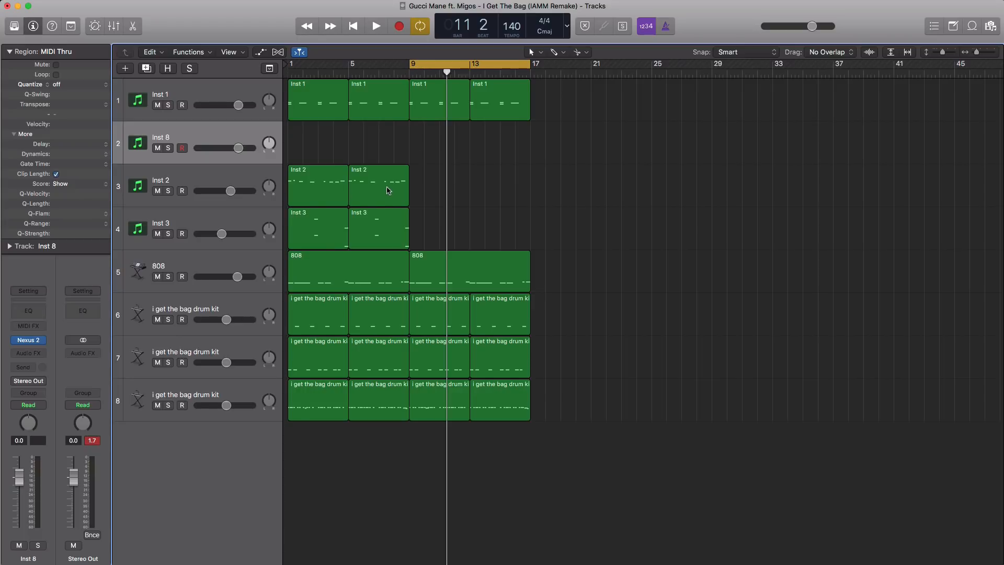
Copy the Inst 2 region from bar 5 to bar 9 of Inst 8, cycle bars 9–12 and audition its notes in the Piano Roll.
drag(377, 196, 437, 153)
key(p)
key(space)
key(space)
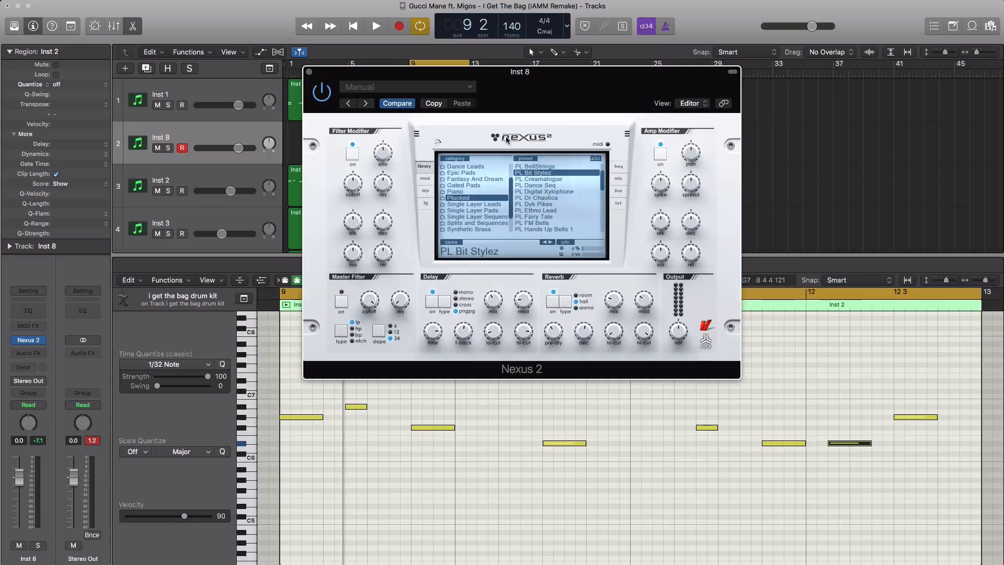
Set the Amp Modifier attack to about 33 and the reverb mix to 66 in Nexus 2 while auditioning the melody.
drag(528, 99, 527, 104)
key(space)
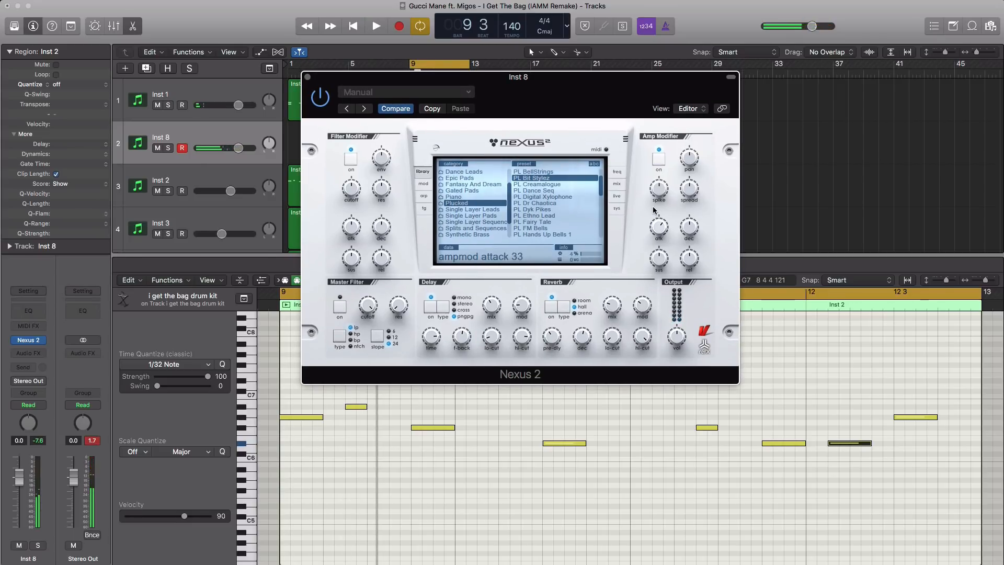
key(space)
click(660, 228)
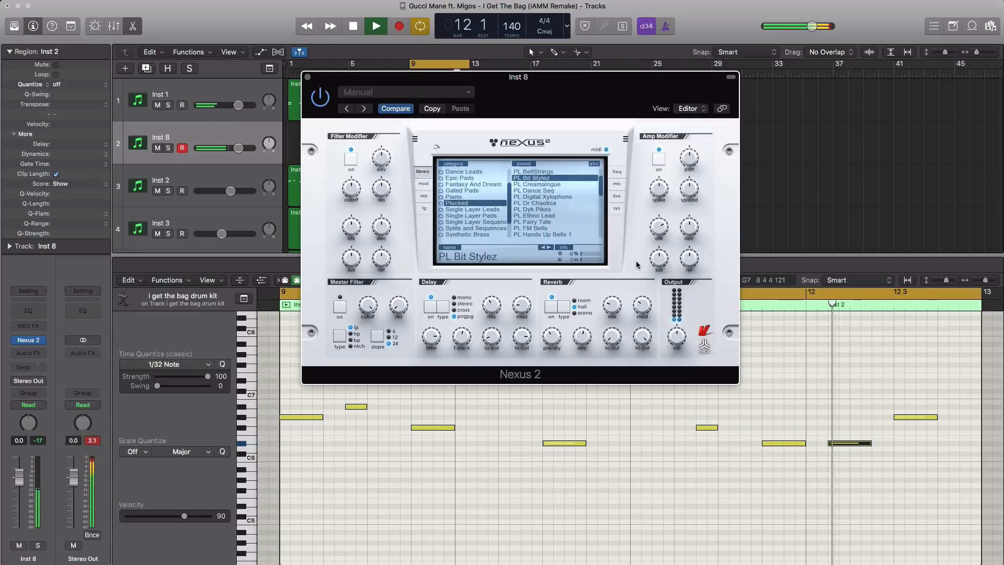
key(space)
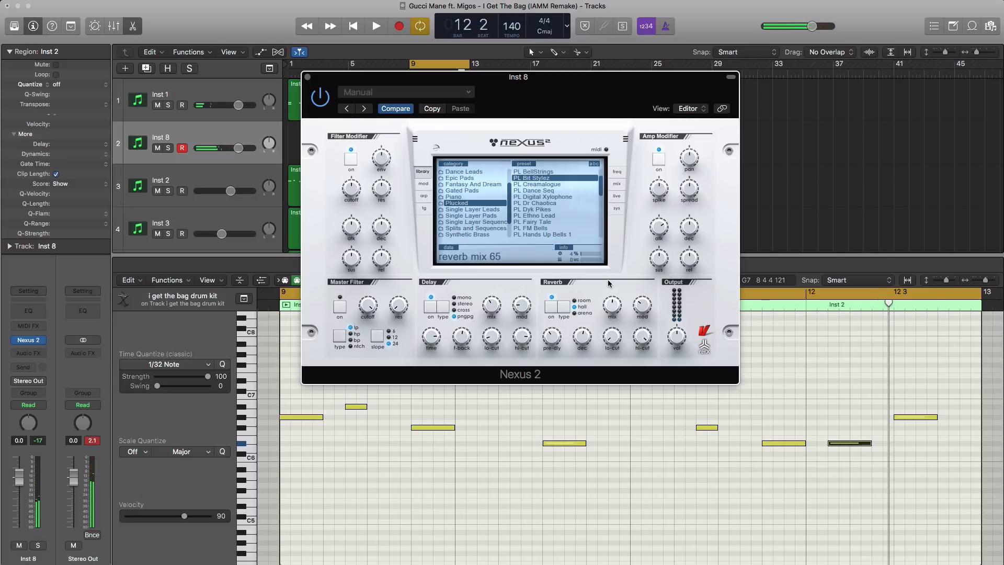
key(space)
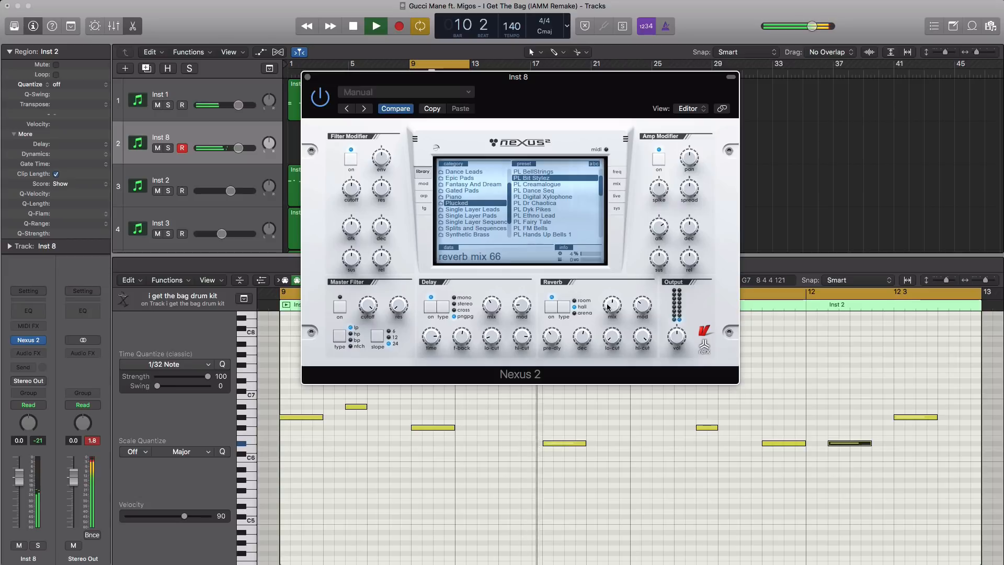
key(space)
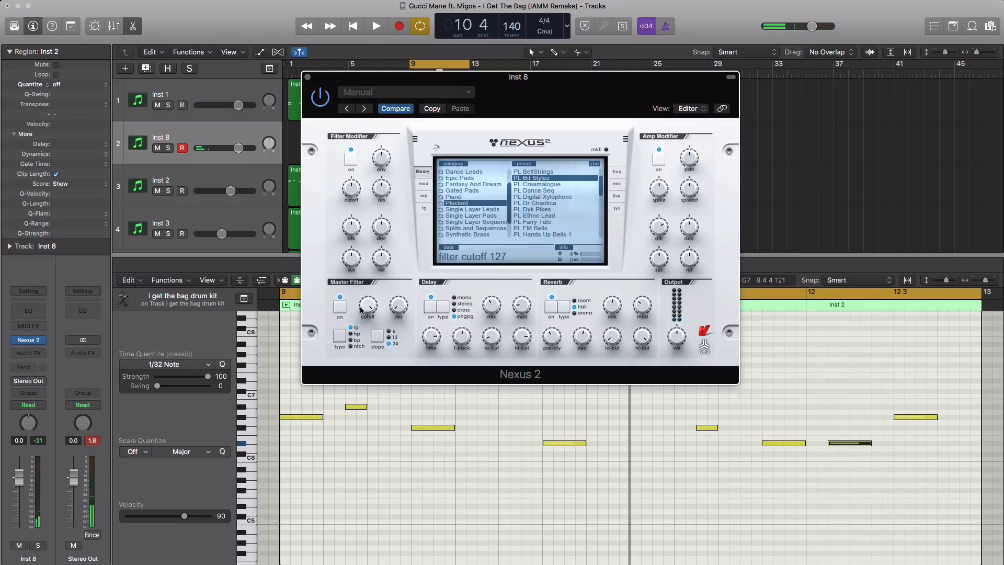
Lower the cutoff of Nexus 2's enabled master filter and set its resonance to 43, auditioning the result.
key(space)
drag(360, 307, 361, 349)
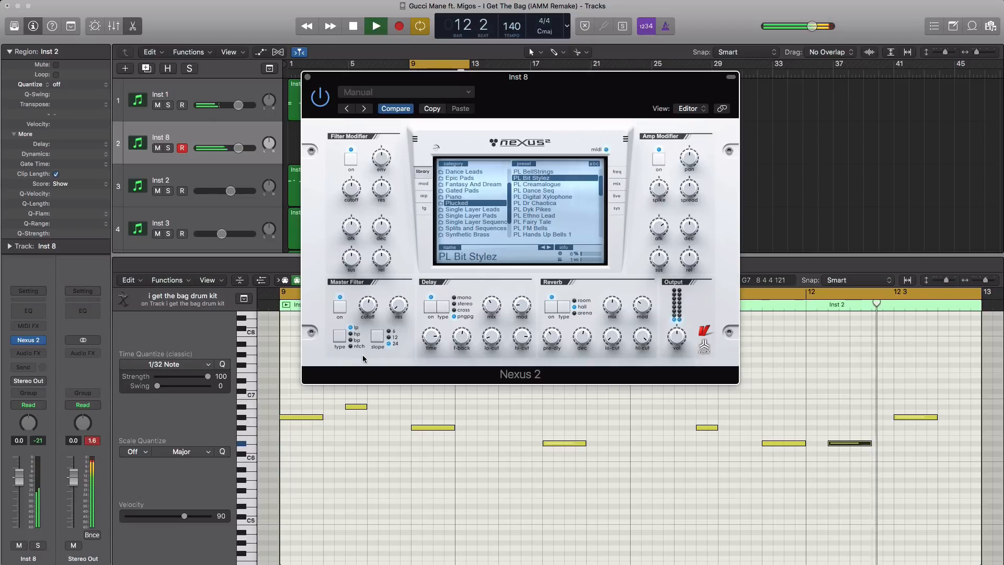
key(space)
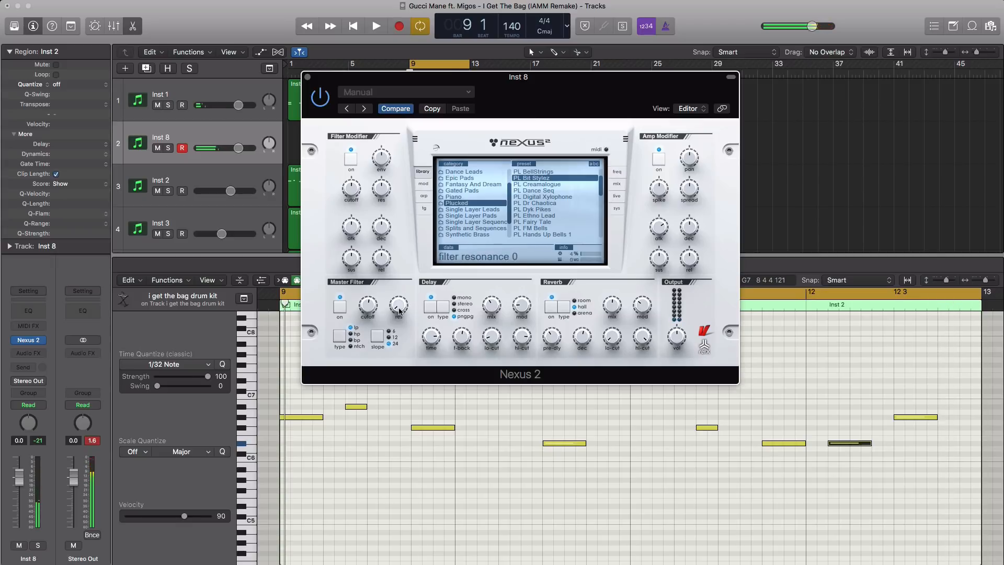
drag(399, 310, 392, 273)
key(space)
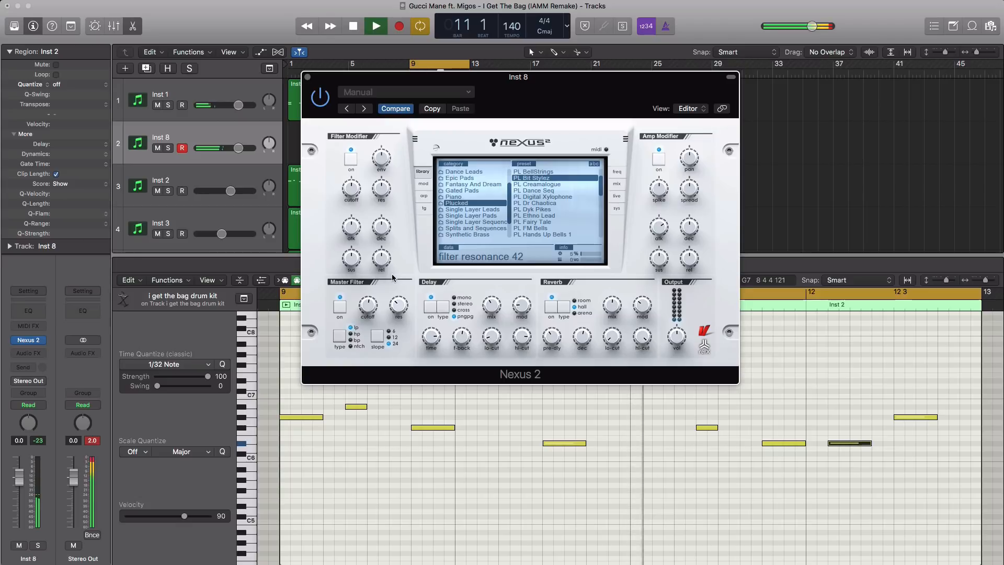
drag(391, 274, 392, 272)
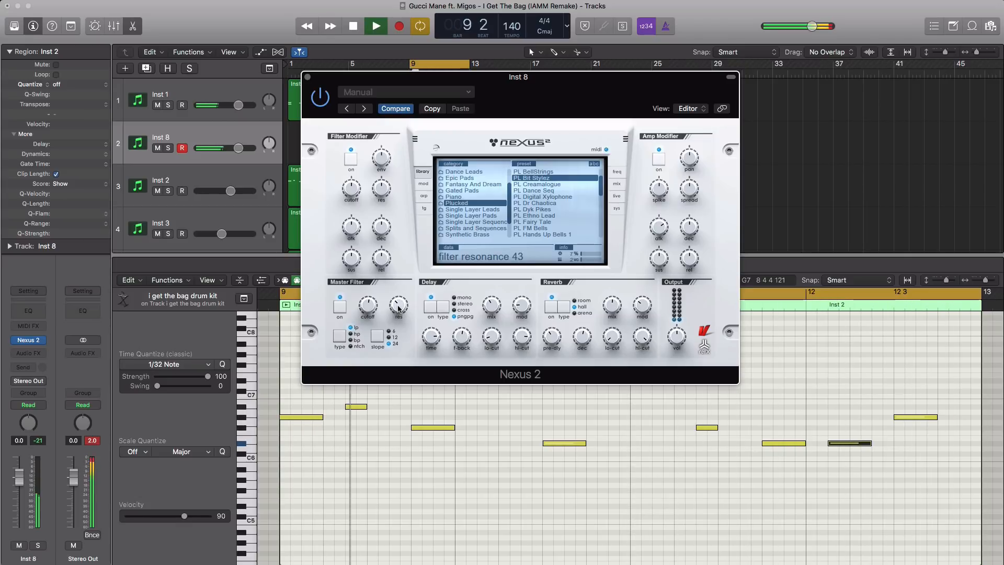
key(space)
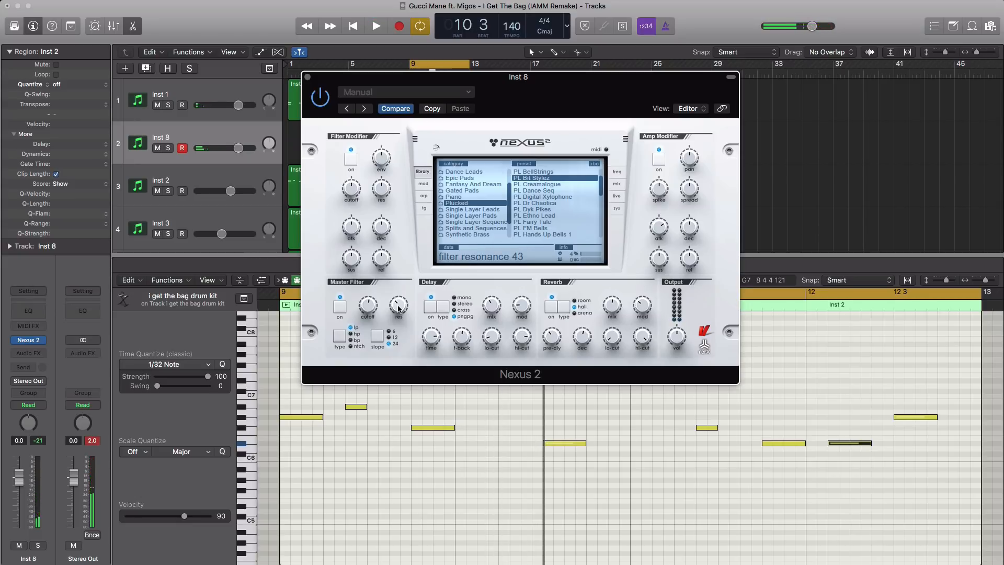
Close Nexus 2 and lower the Inst 8 track volume to -0.4 dB during playback.
key(space)
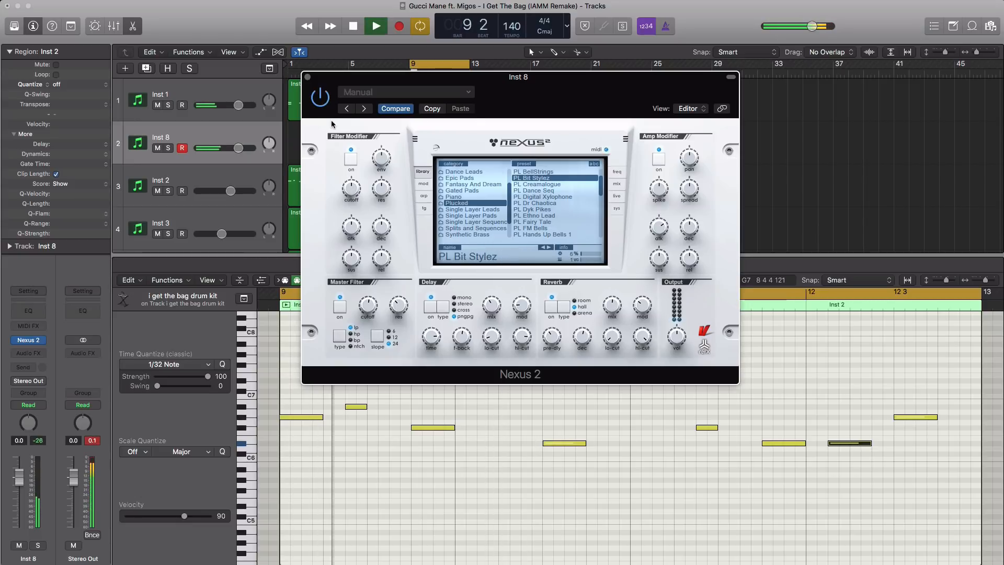
click(308, 77)
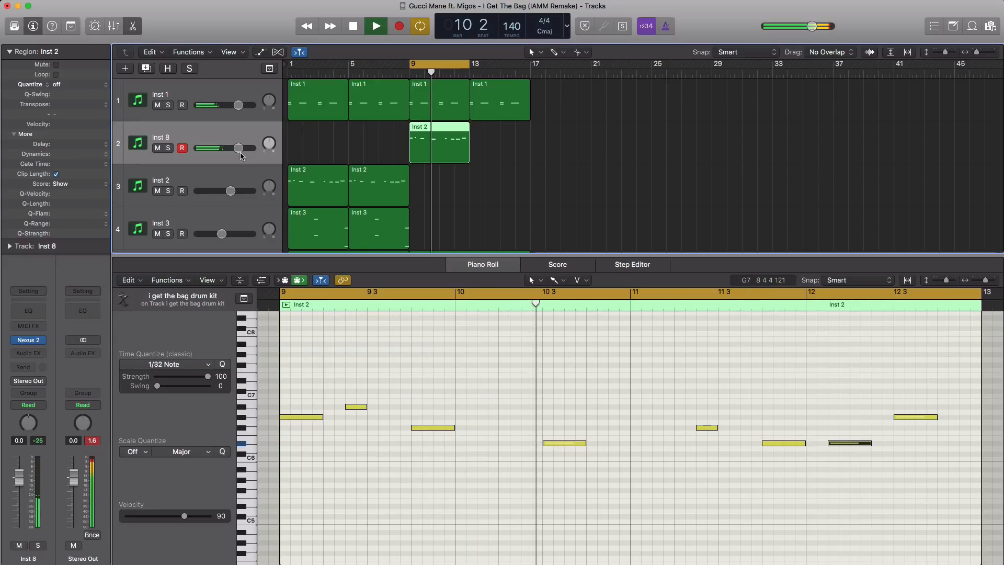
drag(238, 148, 236, 152)
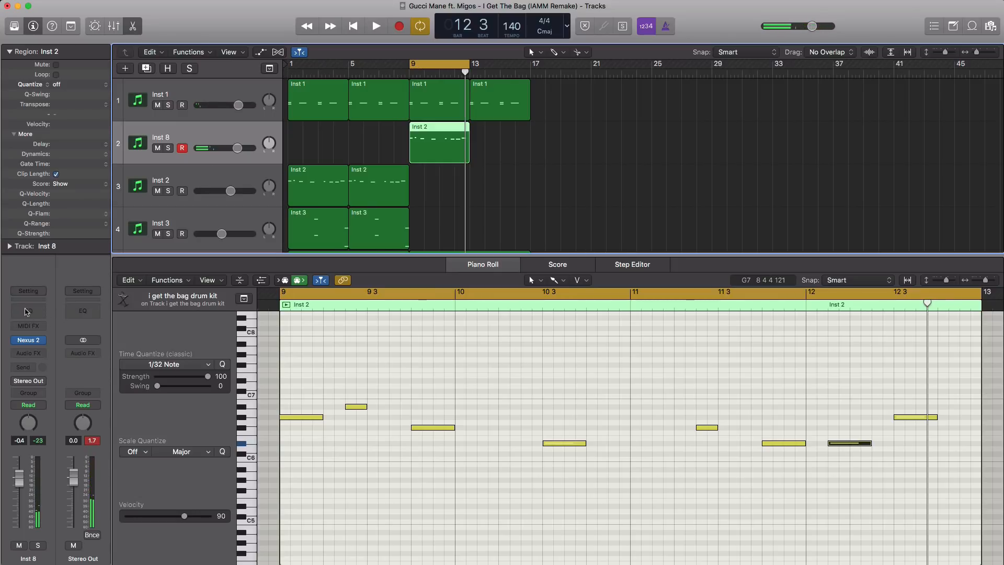
Add a Channel EQ to Inst 8 with a 24 dB/Oct low cut at about 255 Hz and audition it.
click(29, 312)
drag(245, 37, 517, 53)
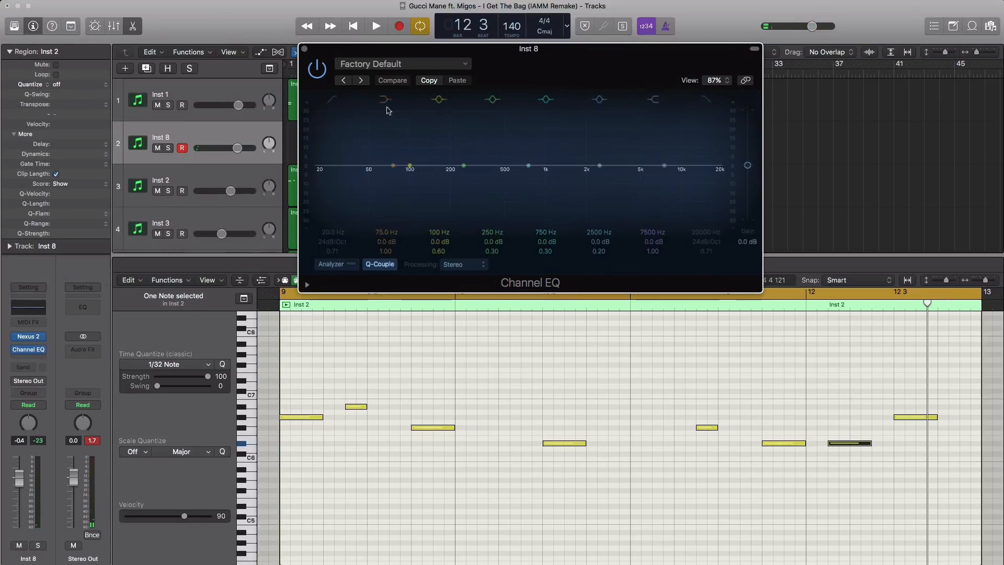
click(331, 100)
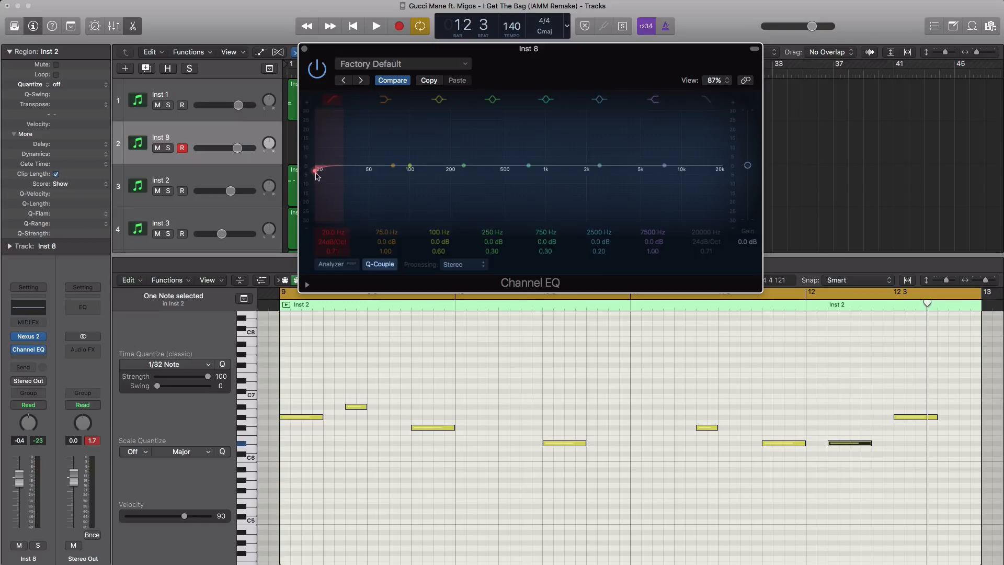
drag(330, 177, 466, 173)
key(space)
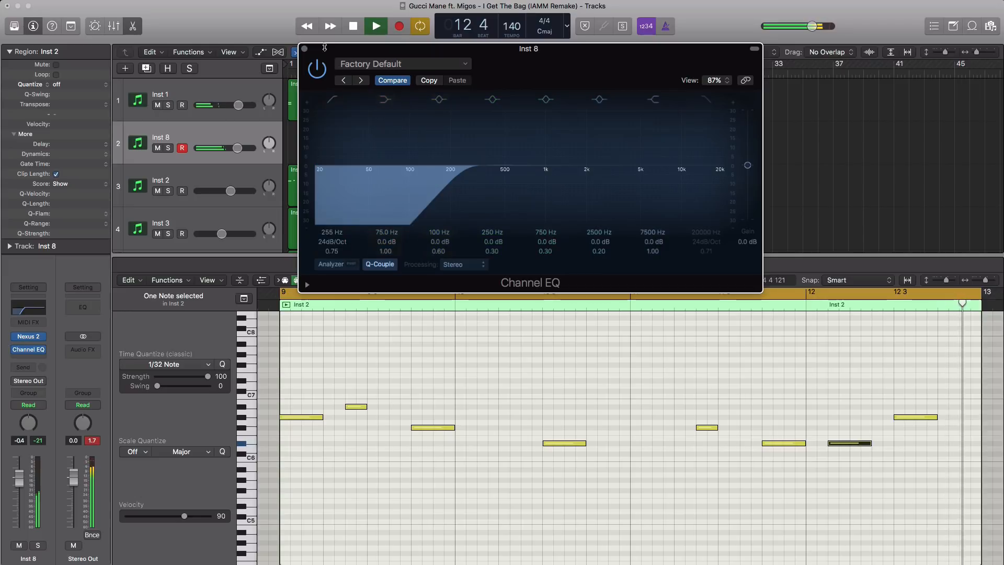
click(305, 49)
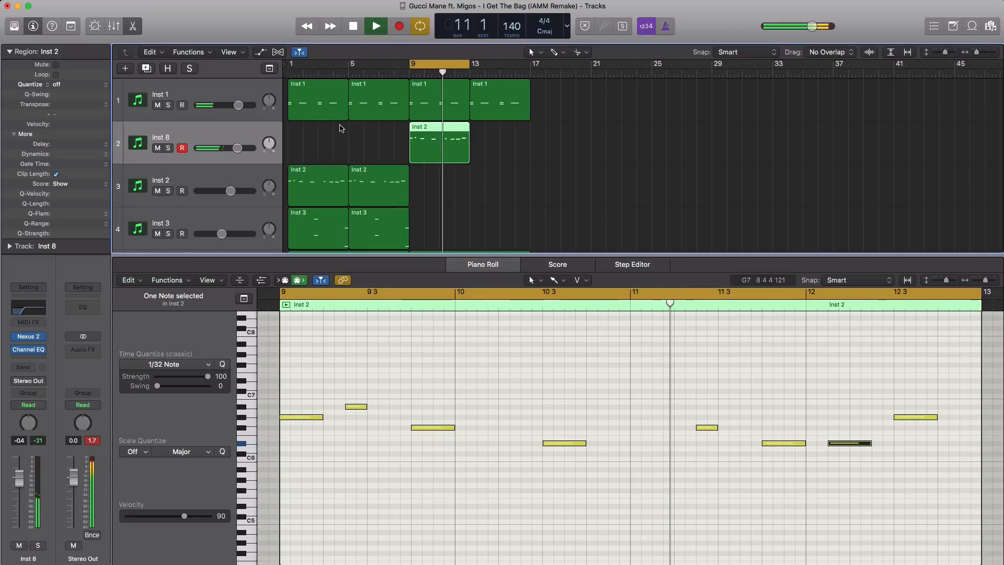
Stop playback, copy the Inst 8 region from bar 9 to bar 13 and hide the lower editor pane.
key(space)
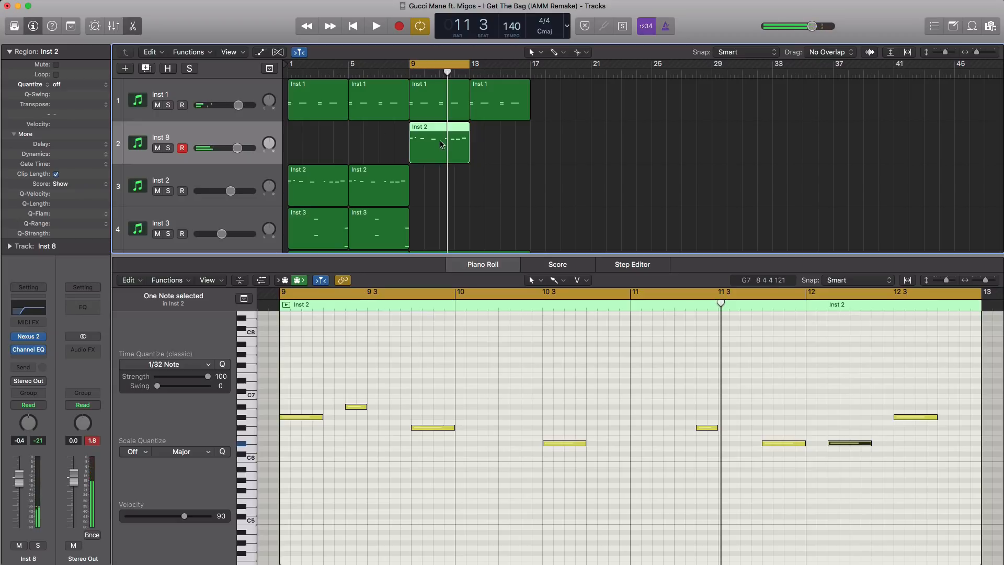
drag(442, 144, 502, 148)
key(x)
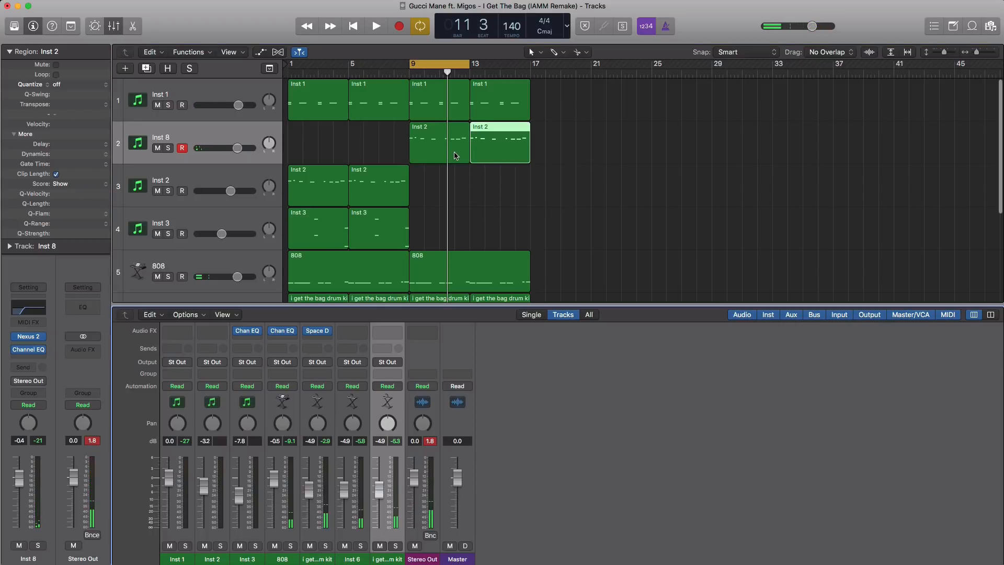
key(x)
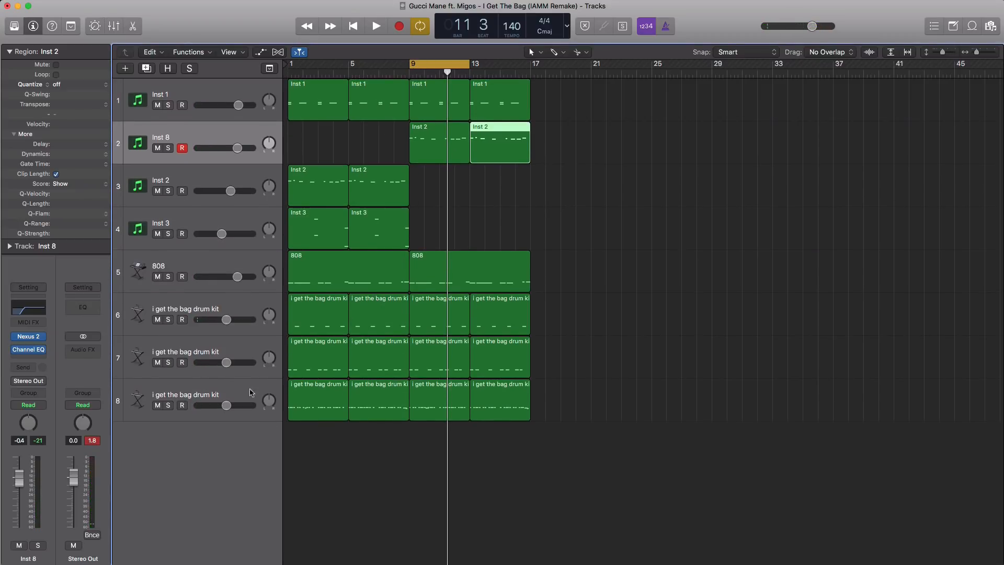
Duplicate the bottommost drum kit track and create an empty four-bar region on the new track at bar 9.
click(219, 396)
click(146, 71)
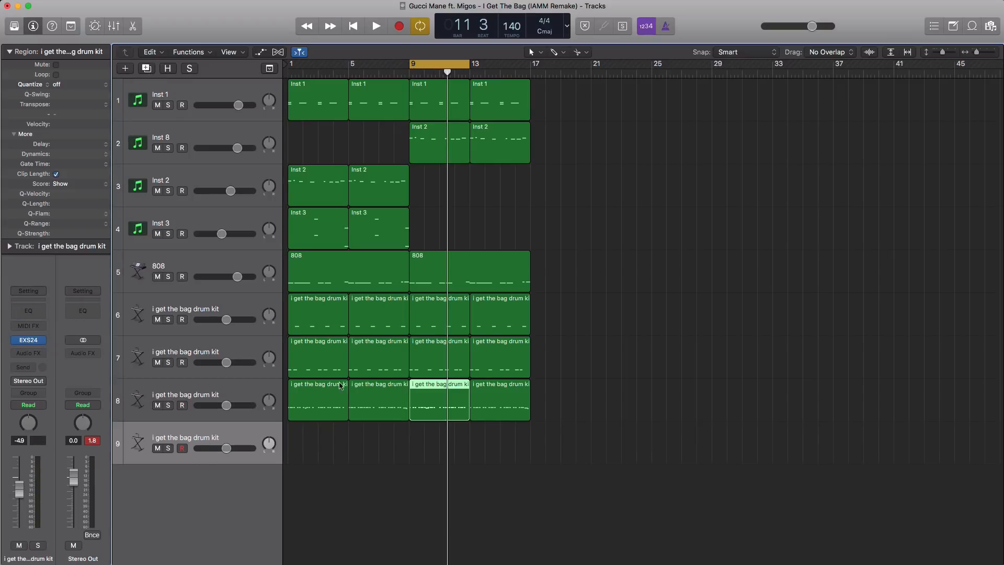
click(420, 445)
drag(426, 453, 468, 453)
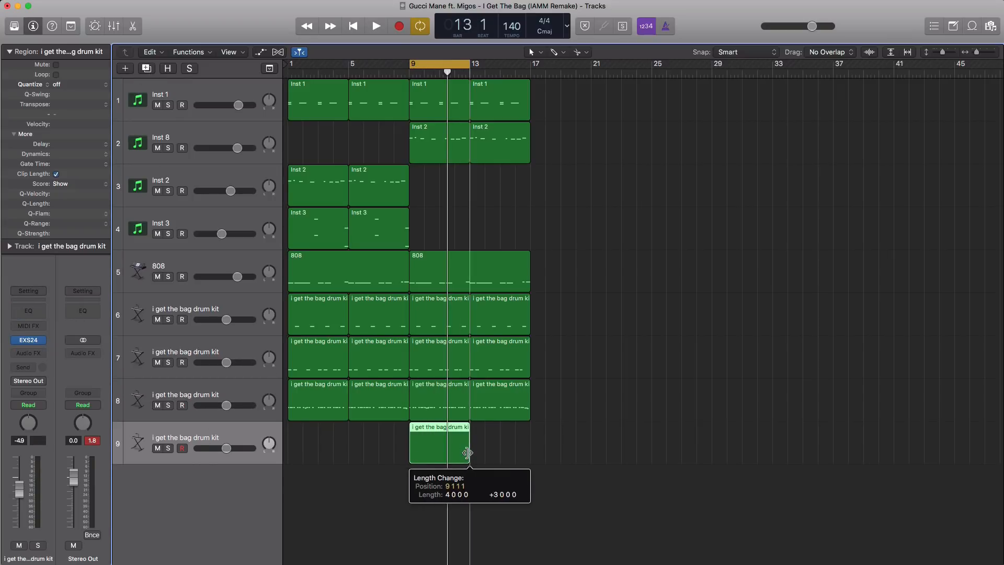
click(444, 468)
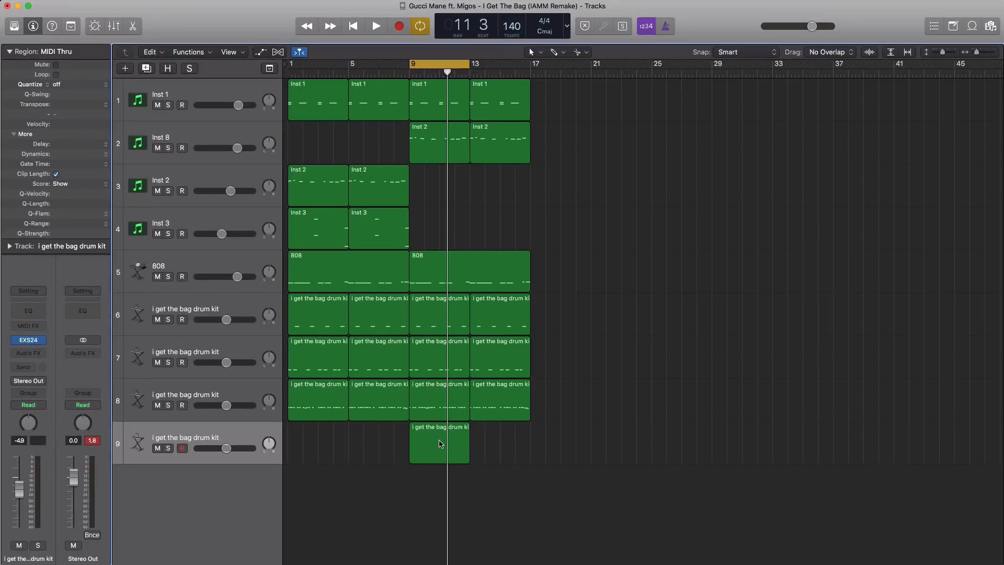
Add a C4 note at bar 9 beat 2 of the new drum region in the Piano Roll, and switch the secondary tool to Pencil.
double_click(440, 442)
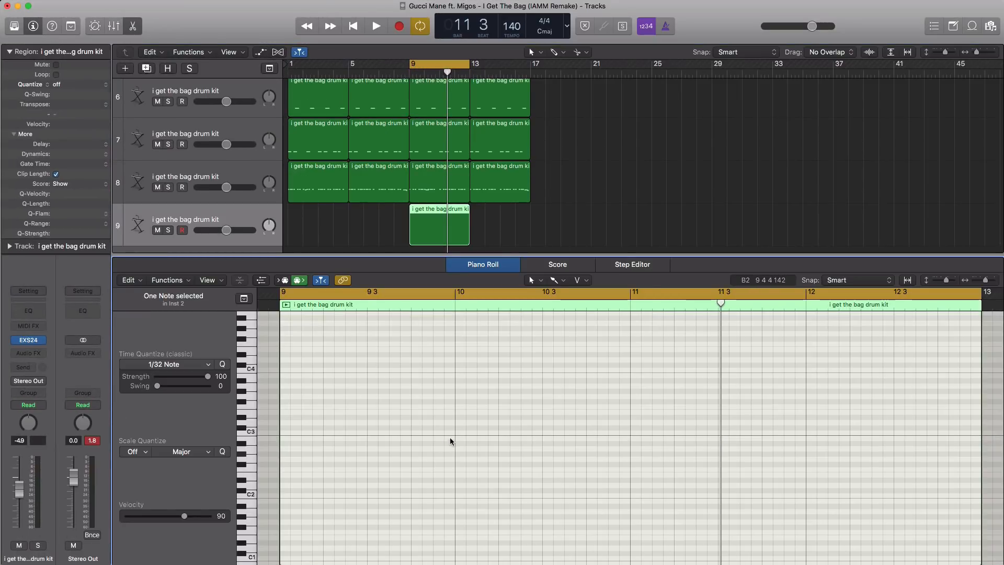
key(space)
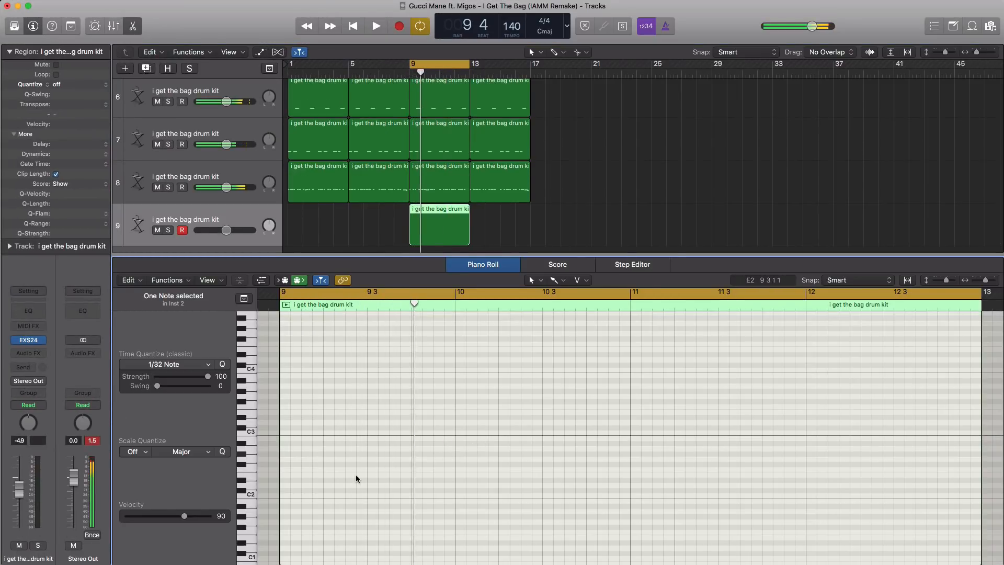
scroll(356, 477, up, 3)
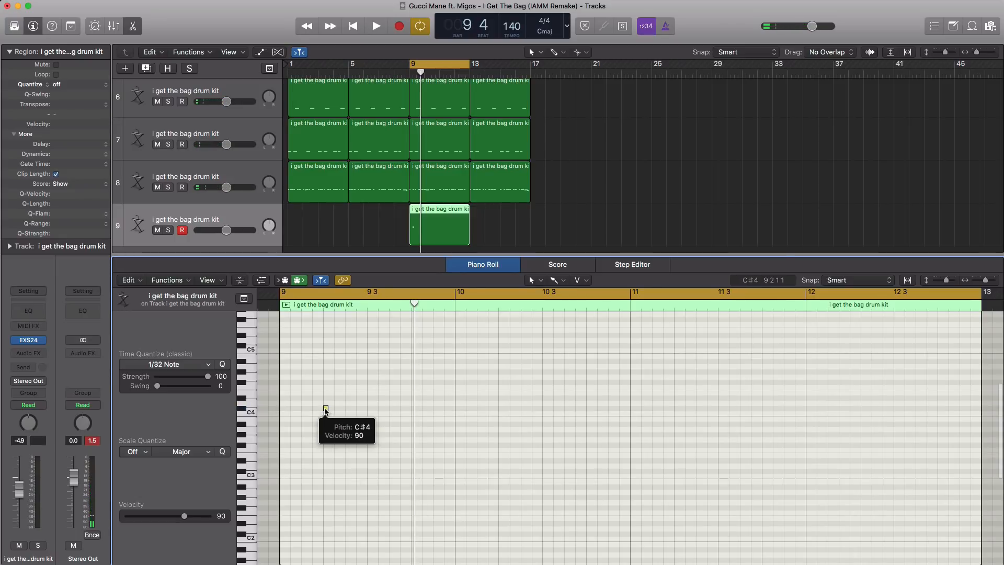
mouse_move(327, 409)
mouse_down()
mouse_move(328, 419)
mouse_move(345, 414)
mouse_up()
click(558, 281)
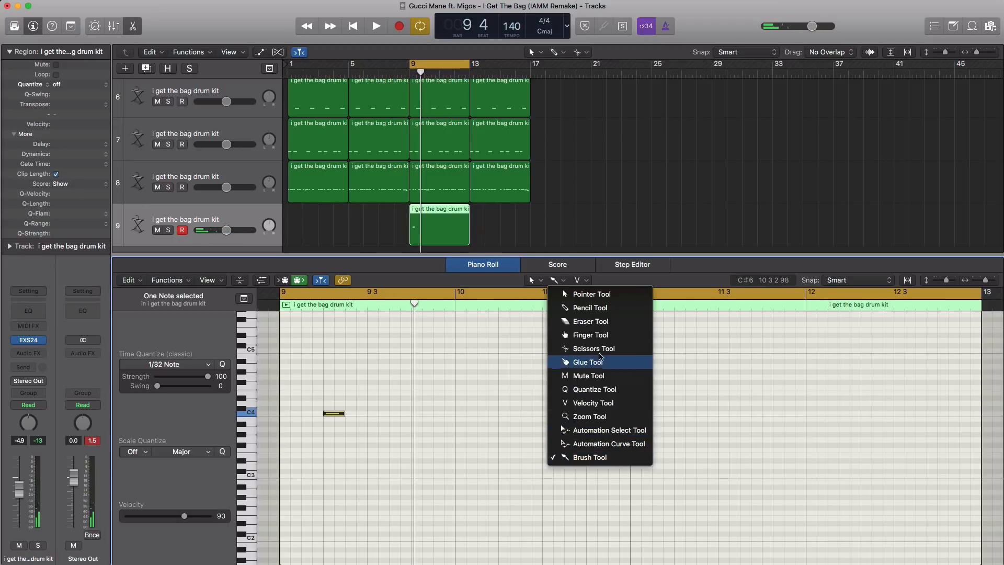
click(590, 308)
Add a C4 note at bar 11 beat 2 and an F3 note at bar 12 beat 4, auditioning the pattern.
key(space)
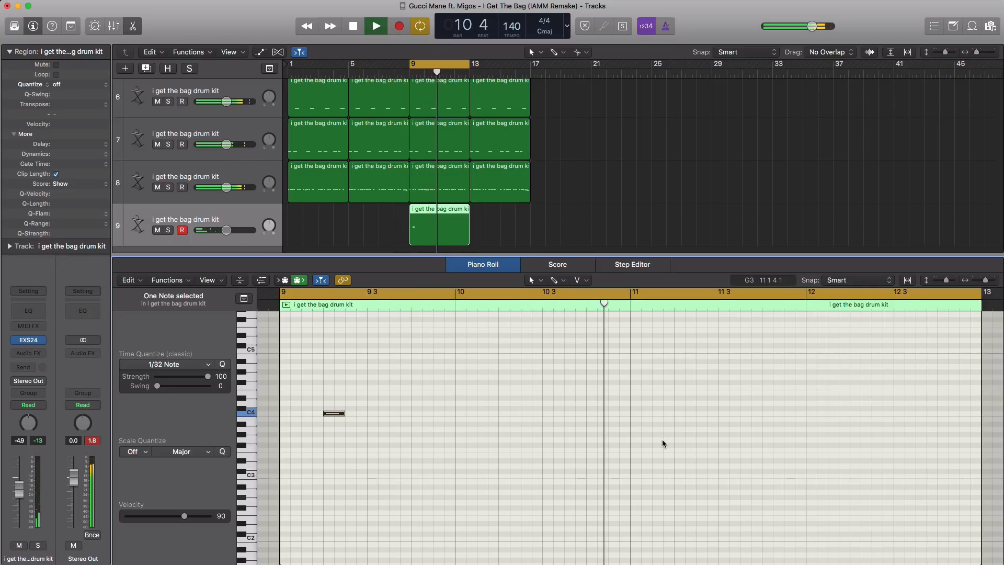
key(space)
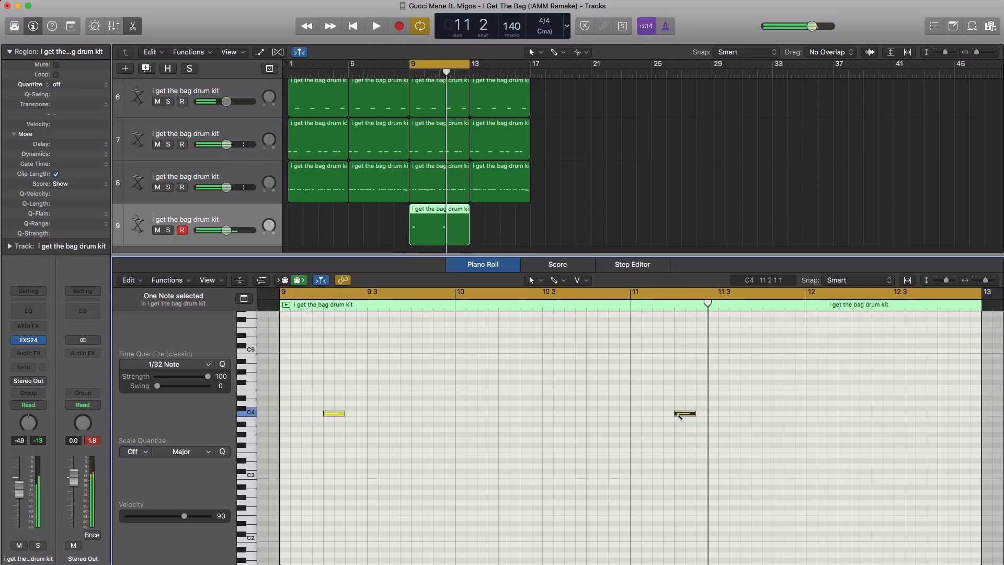
key(space)
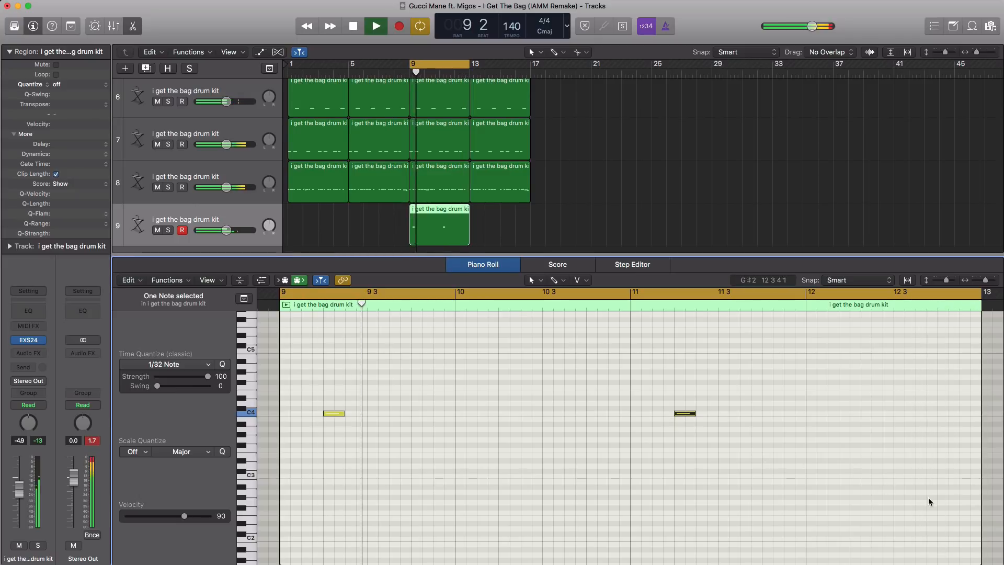
key(space)
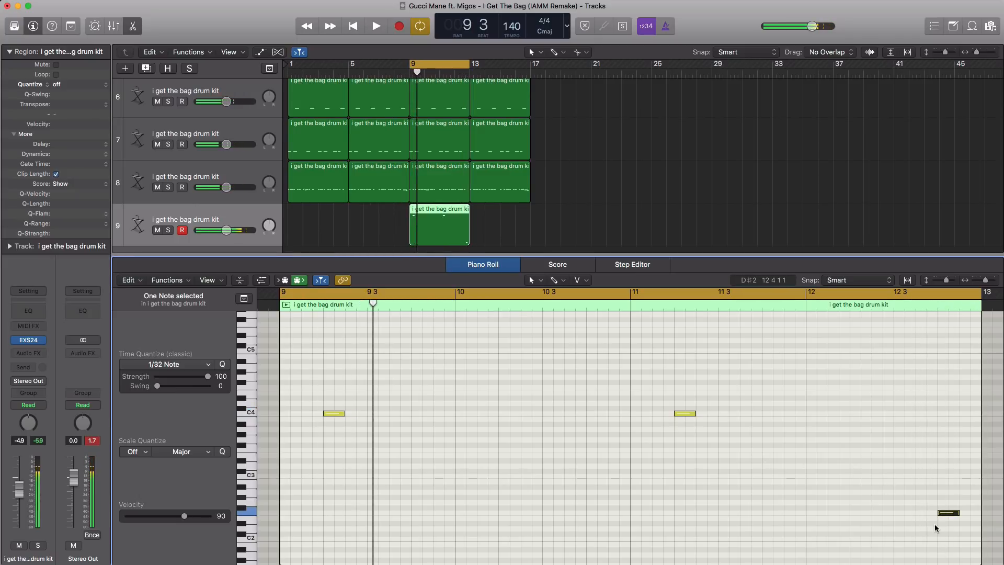
drag(948, 510, 947, 448)
key(space)
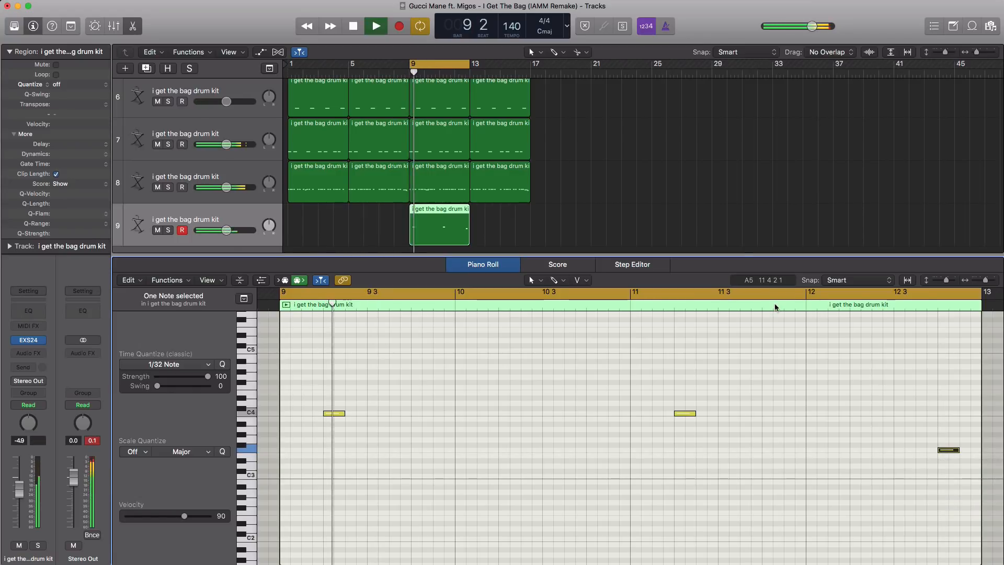
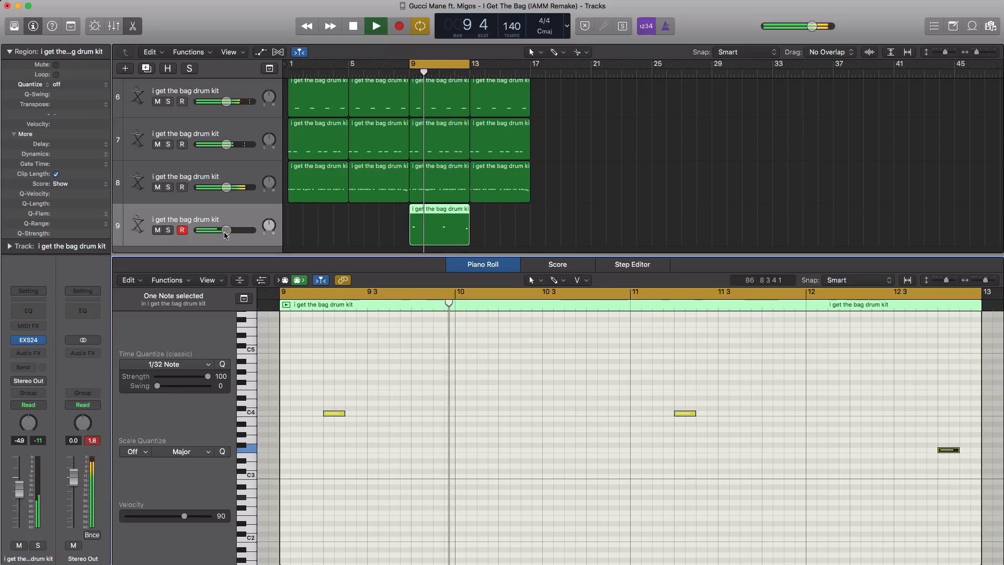
Lower the new drum kit track's volume to -13.0 dB and copy its region from bar 9 to bar 13.
drag(226, 232, 214, 236)
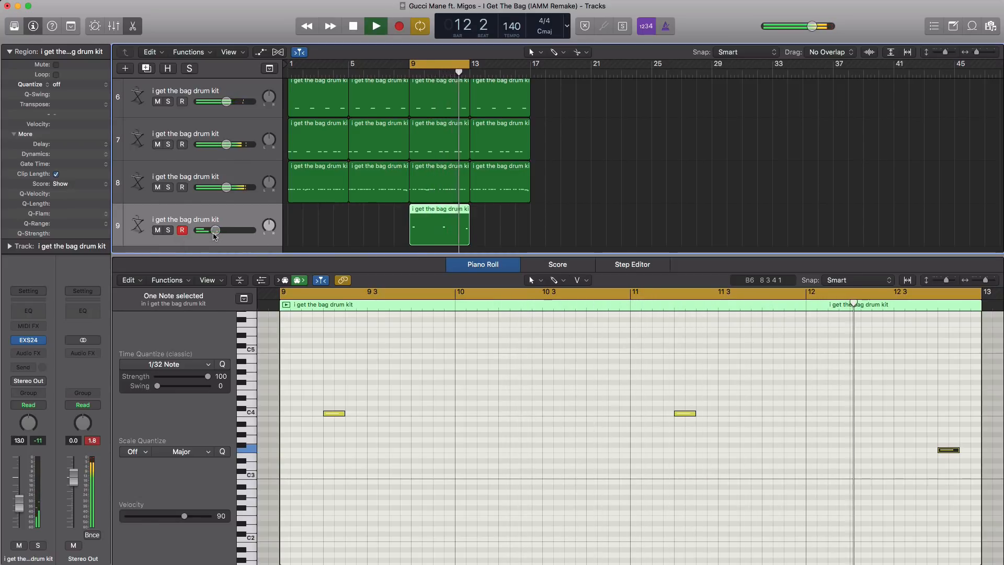
key(e)
key(space)
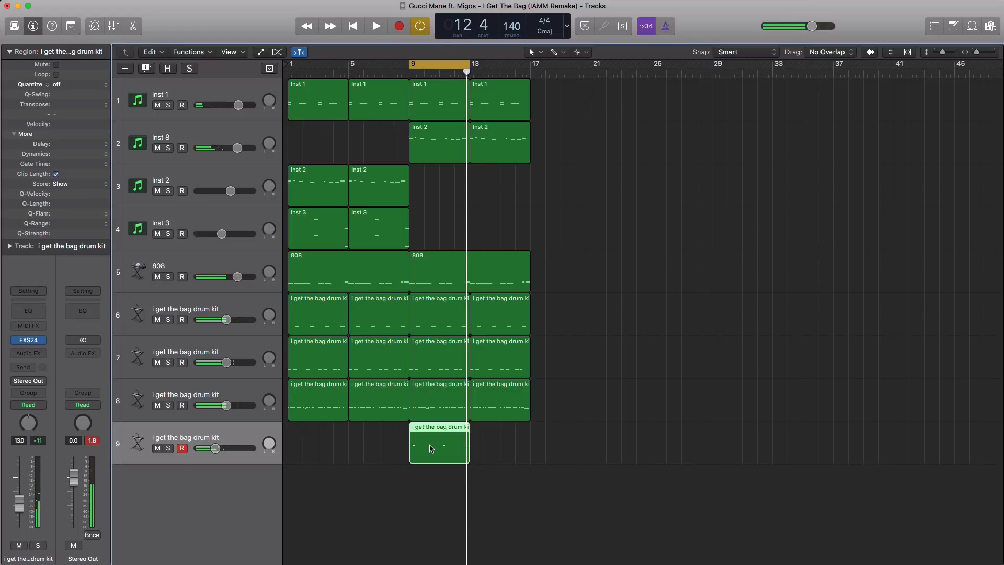
drag(432, 449, 495, 457)
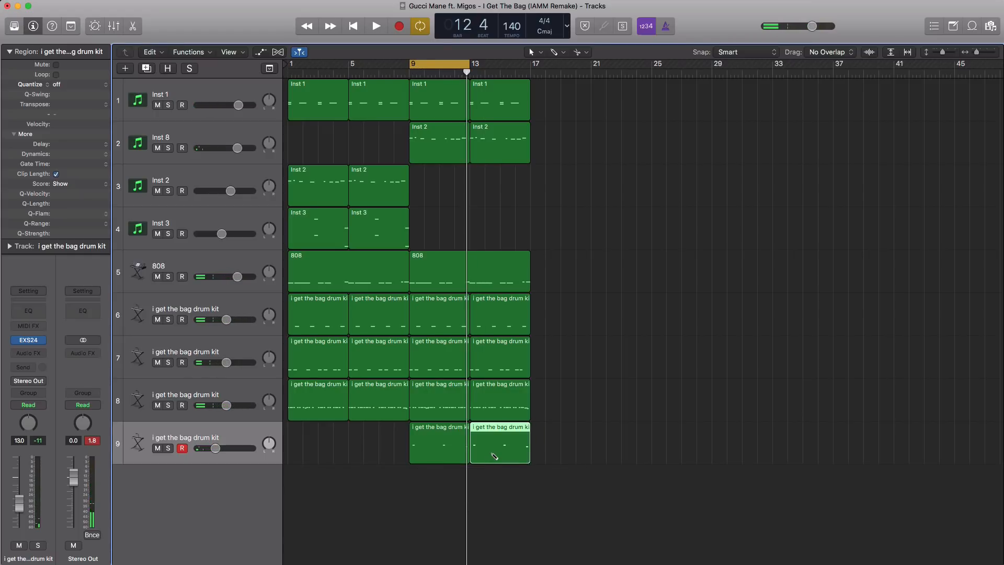
Copy all regions in bars 9 to 16 to bars 17 and 25, and set the cycle range from bar 25 to 33.
drag(546, 482, 553, 111)
click(436, 66)
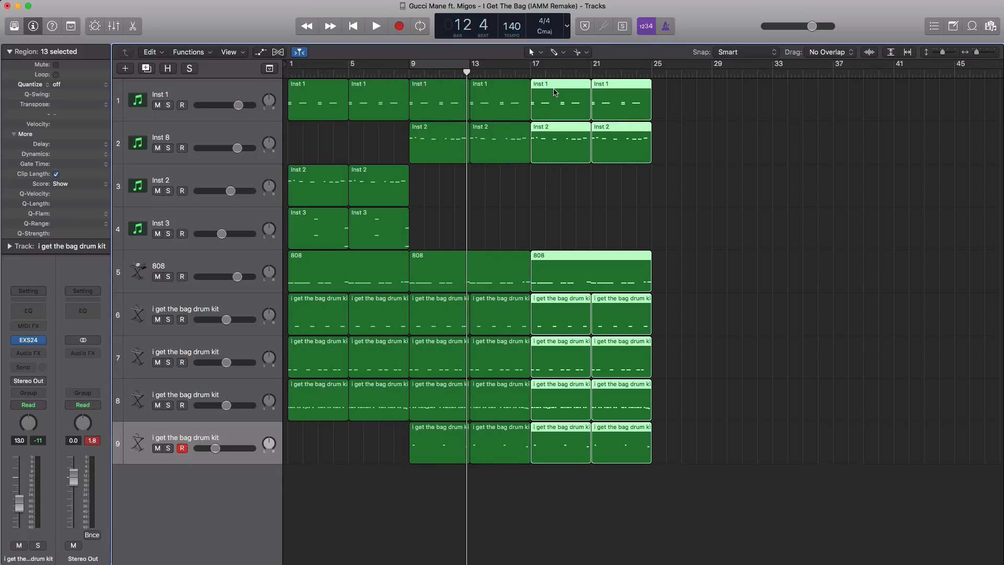
drag(698, 512, 545, 106)
drag(546, 106, 668, 105)
drag(654, 66, 772, 65)
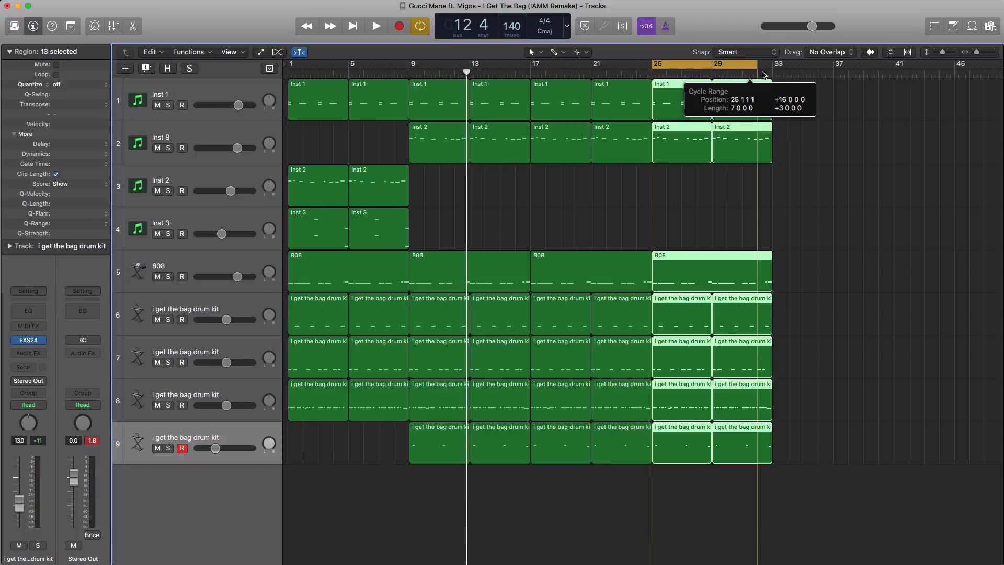
Delete the two Inst 8 regions from bar 25 onward and copy the two opening Inst 2 track regions to bar 25.
click(743, 176)
drag(716, 161, 694, 152)
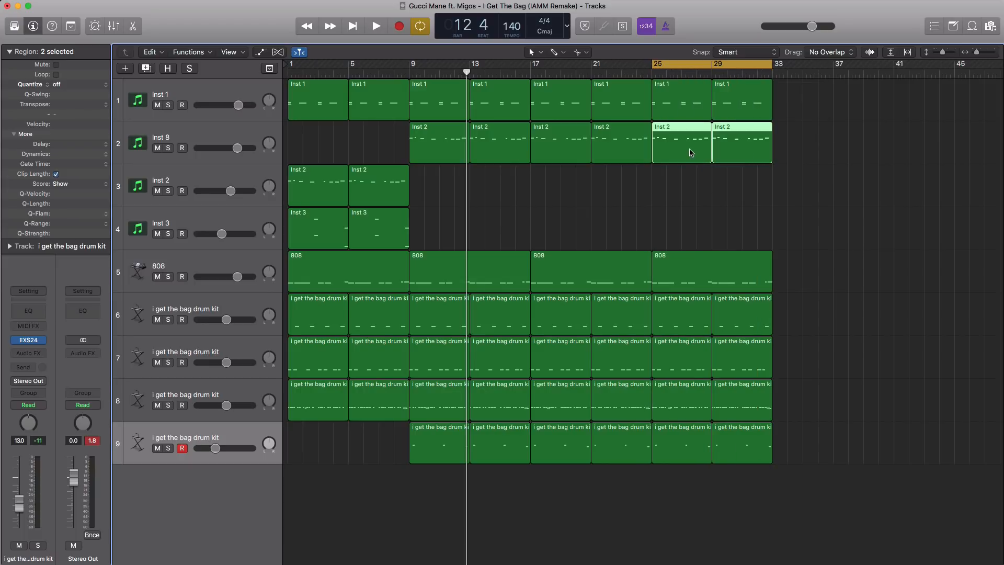
key(Delete)
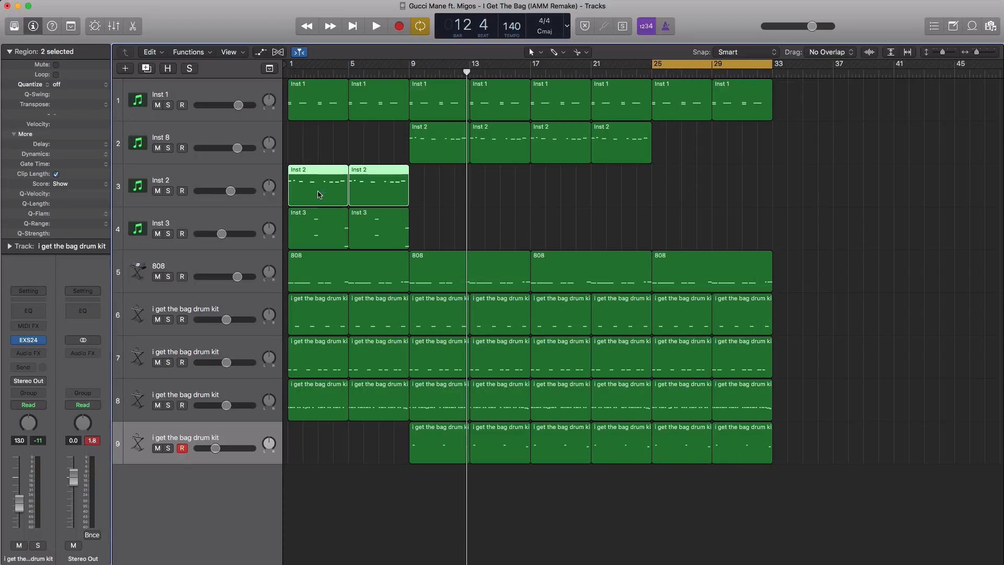
drag(318, 194, 685, 189)
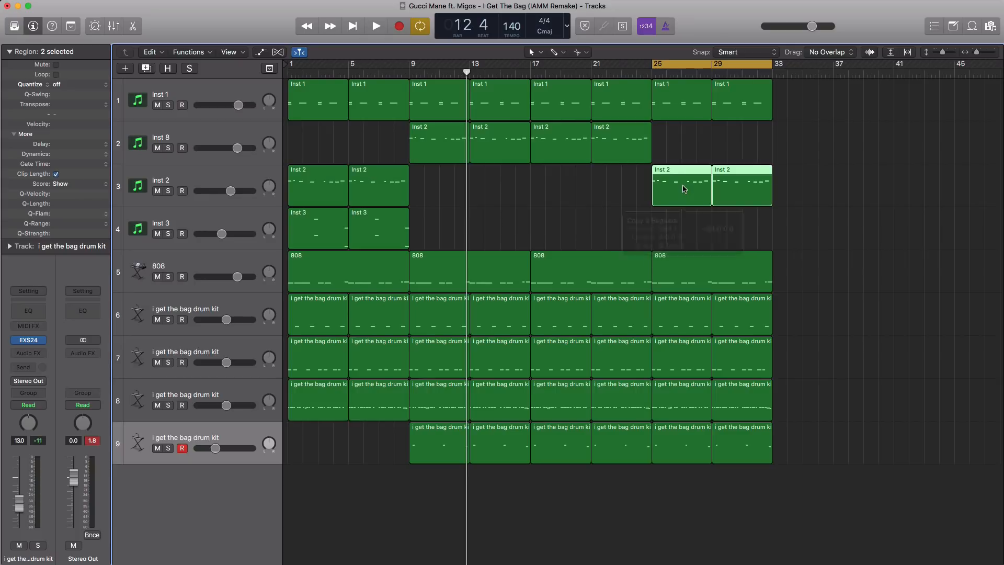
Create a new software instrument track below Inst 3 and load the stereo Nexus 2 instrument on it.
click(226, 221)
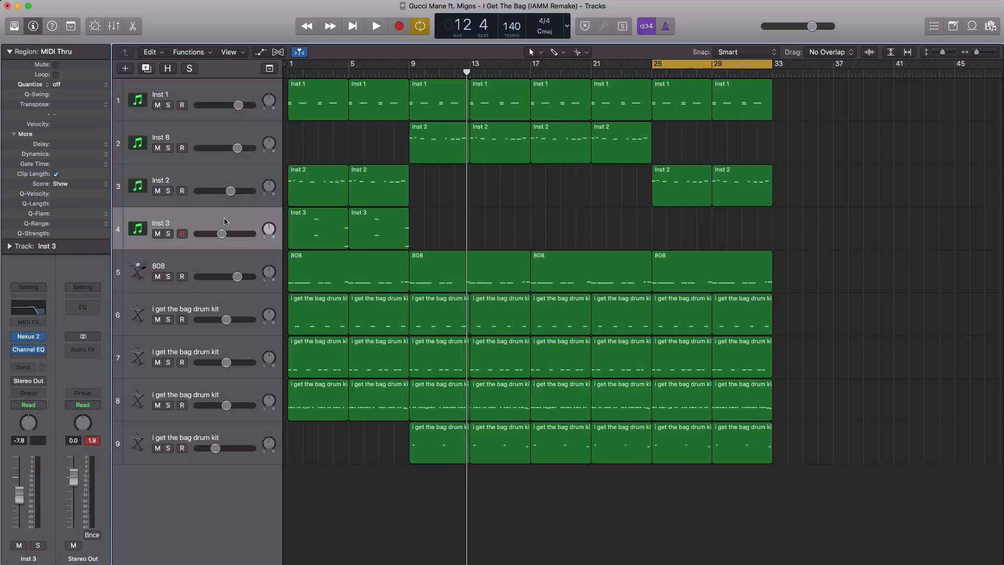
click(125, 69)
key(Return)
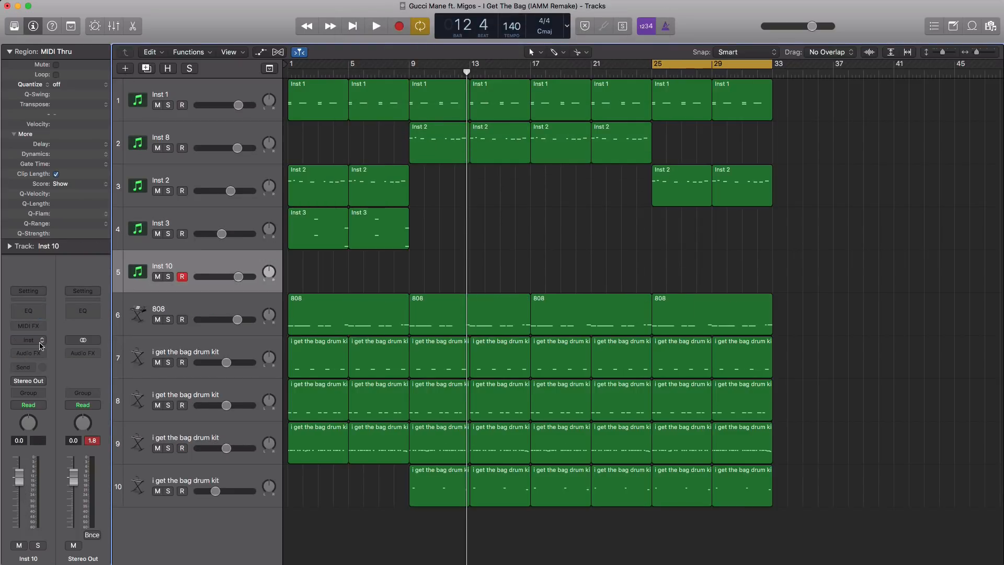
click(41, 346)
mouse_move(94, 366)
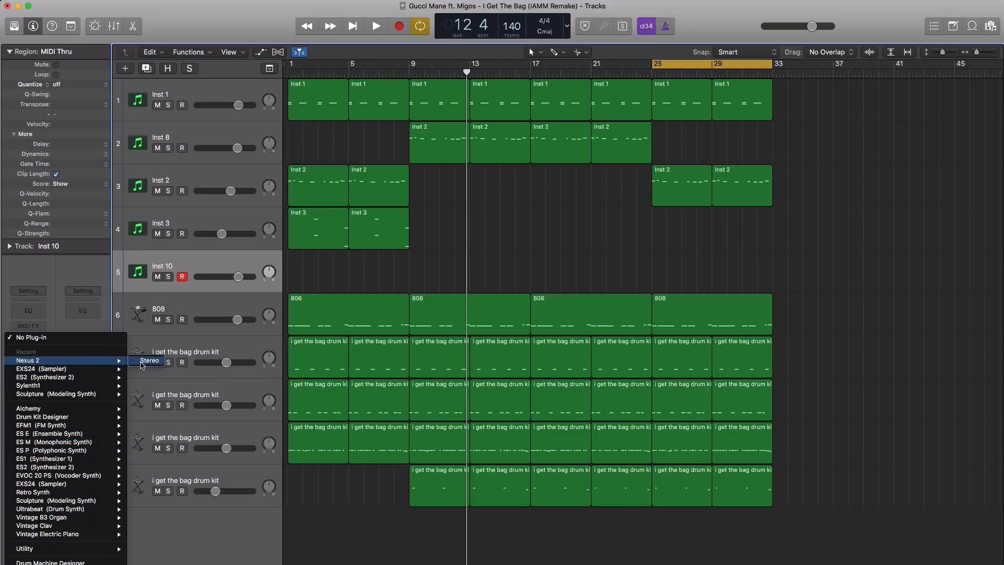
click(142, 361)
drag(301, 38, 591, 120)
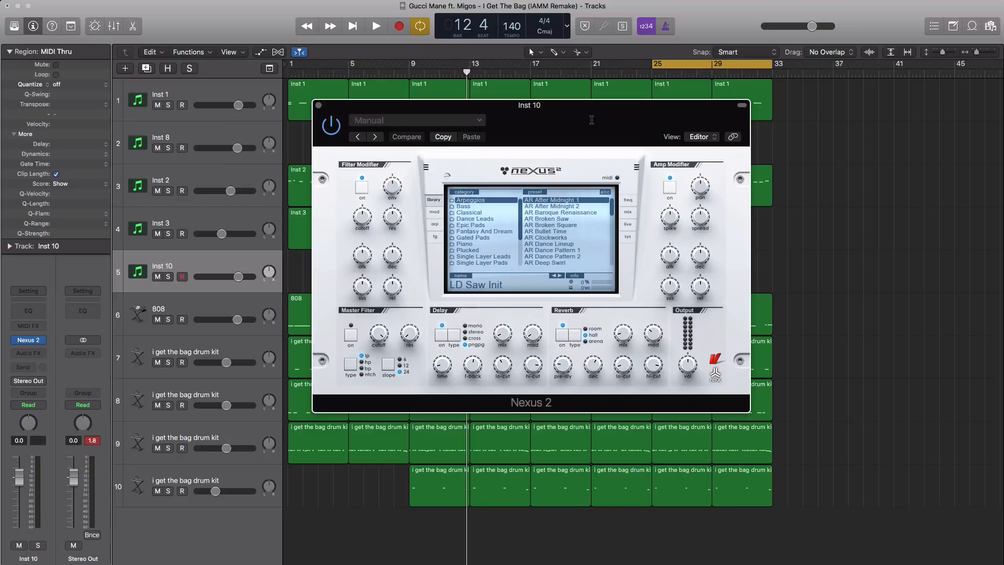
Load the Plucked preset PL Hands Up Bells 1 in Nexus 2 and close the plug-in window.
click(480, 437)
click(466, 251)
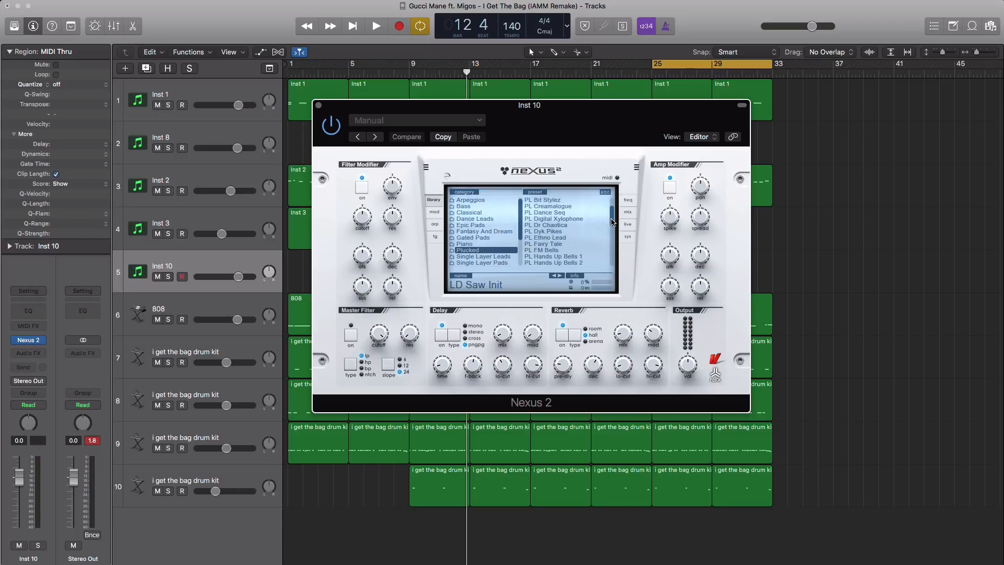
click(571, 239)
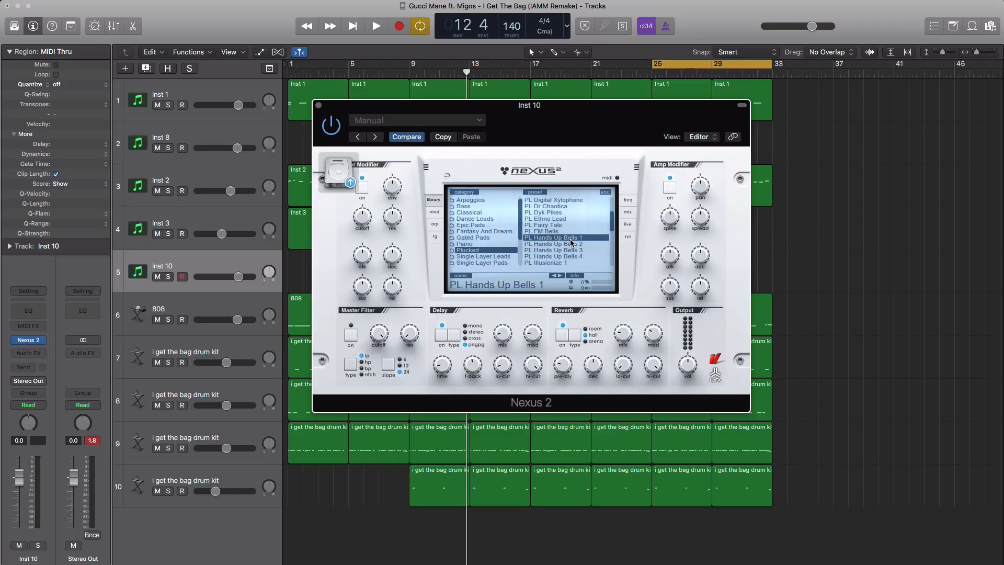
click(318, 106)
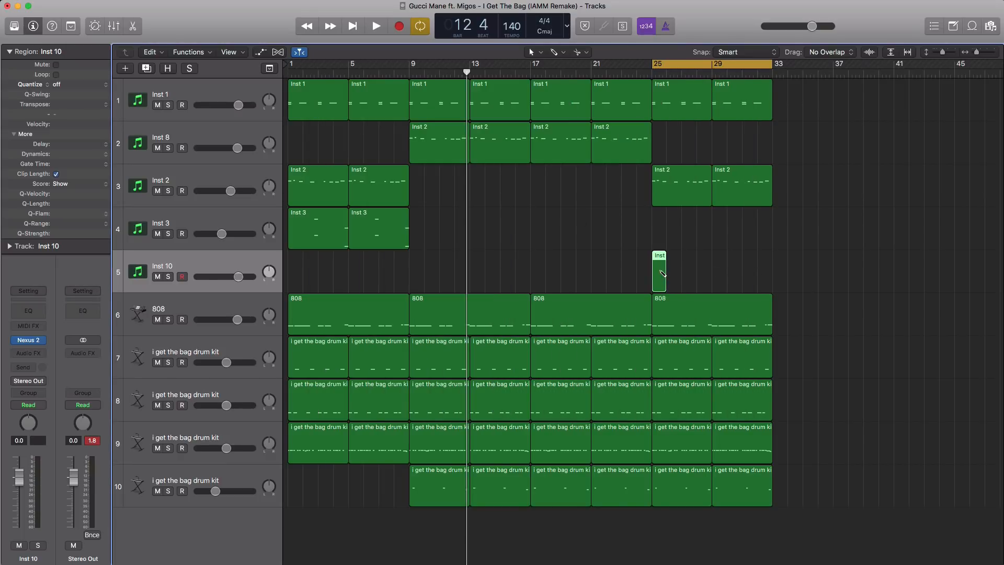
Create an empty eight-bar region on the Inst 10 track from bar 25 to bar 33.
drag(663, 280, 771, 285)
key(super+z)
drag(677, 277, 772, 277)
Open the Inst 10 region in the Piano Roll, add an A4 note at the start of bar 25 and audition it.
key(e)
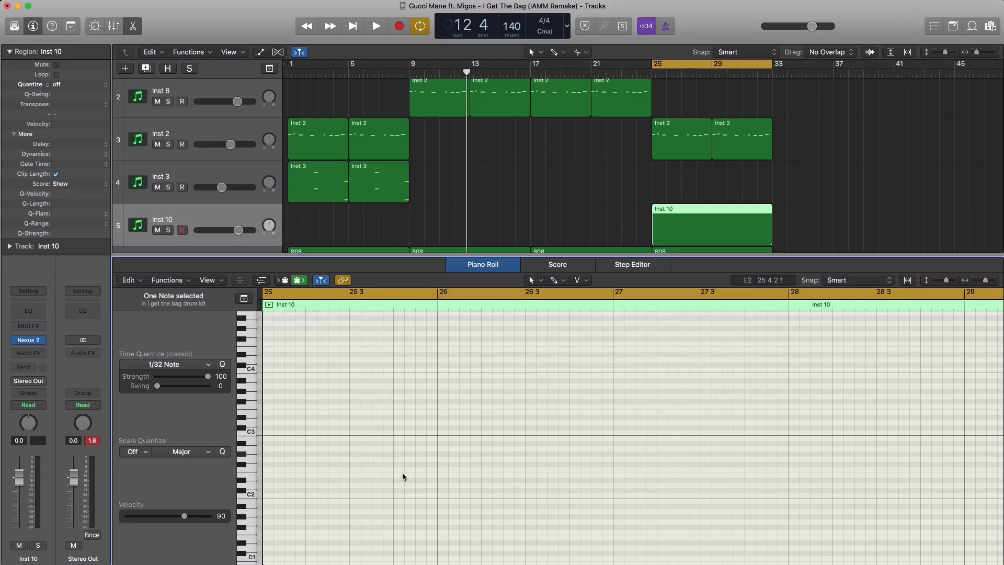
scroll(403, 473, up, 3)
scroll(403, 474, up, 4)
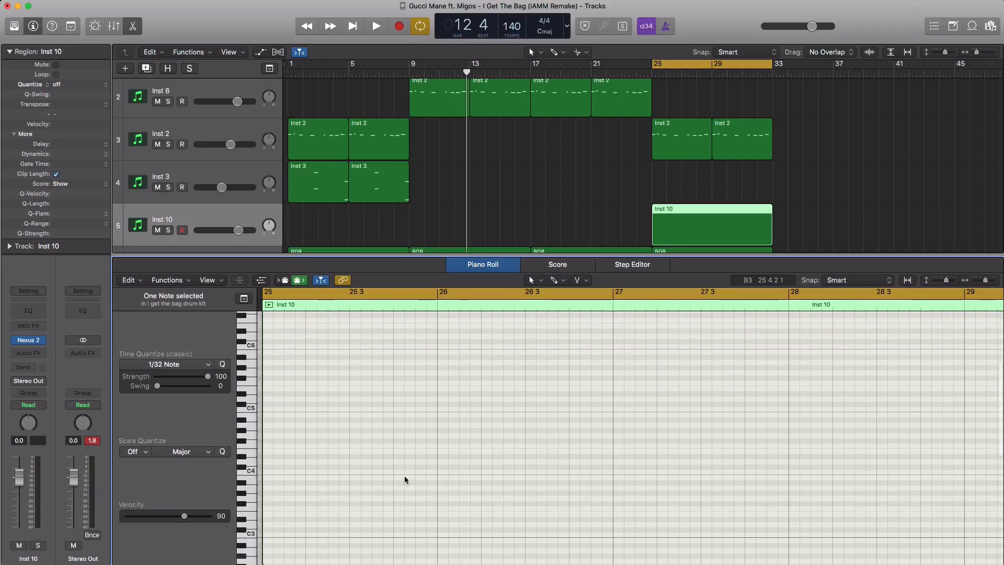
scroll(405, 479, up, 1)
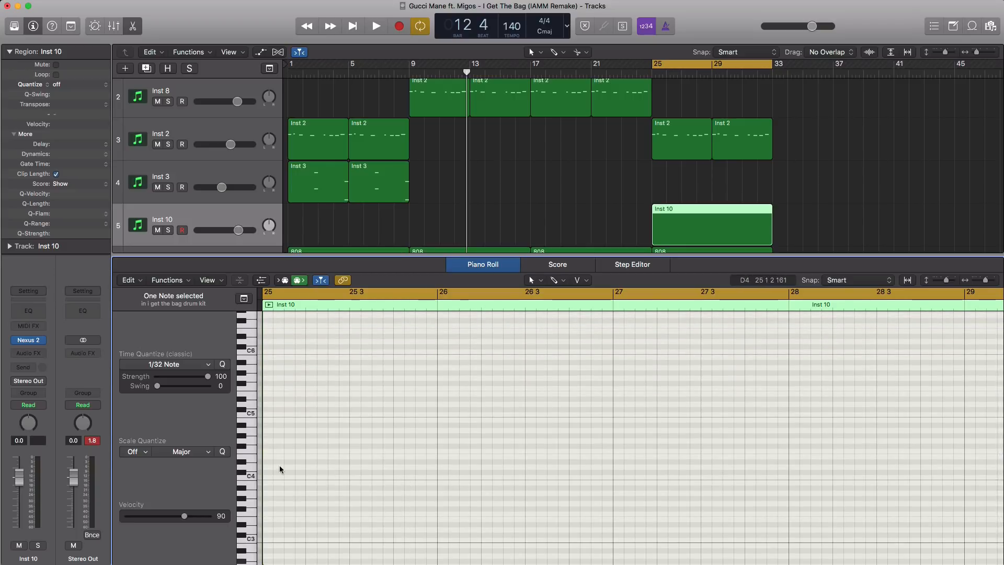
scroll(298, 472, down, 1)
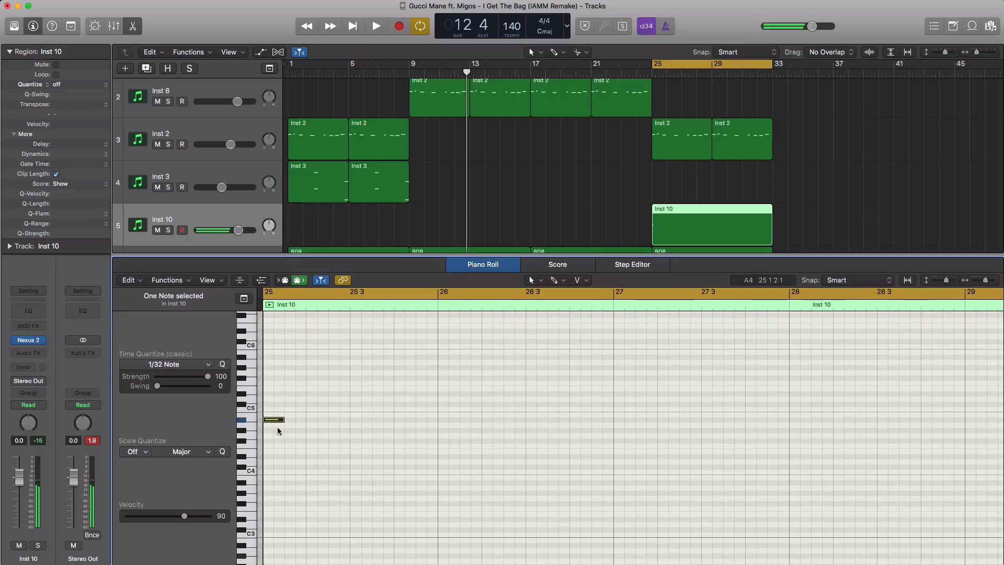
key(space)
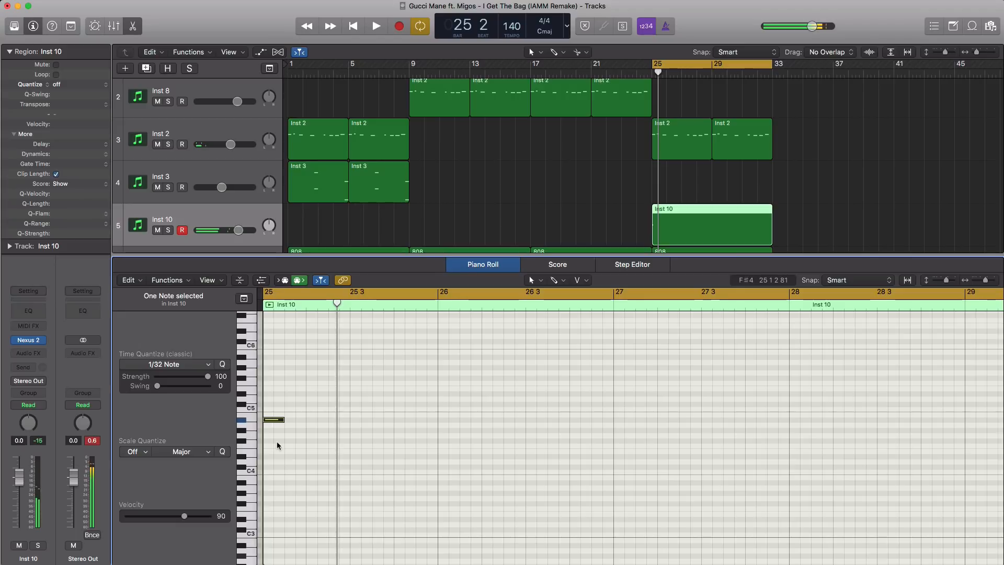
Add an A5 note above the A4 at bar 25, then lengthen both notes to one beat and audition them.
scroll(278, 442, up, 5)
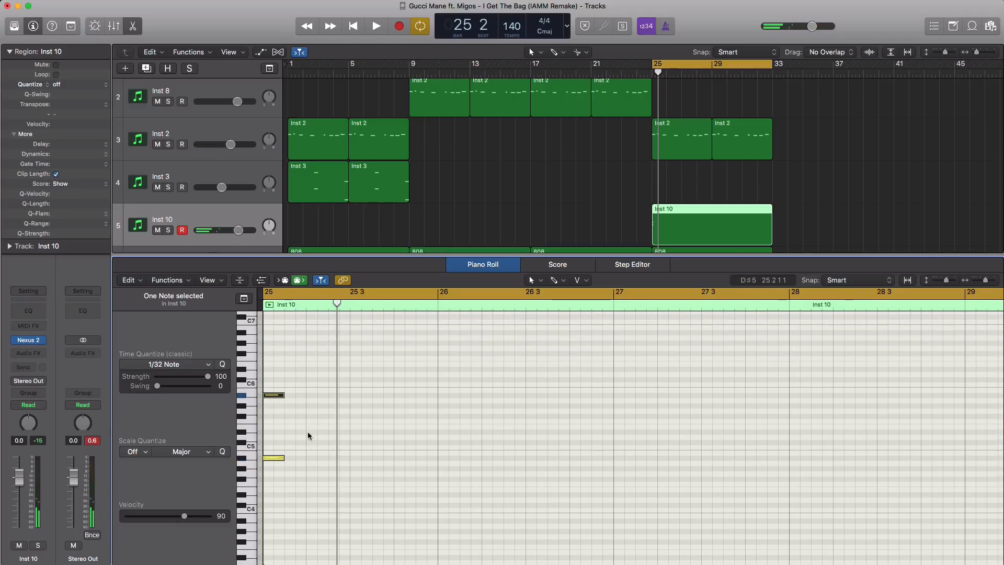
key(space)
key(space)
drag(303, 473, 313, 423)
key(space)
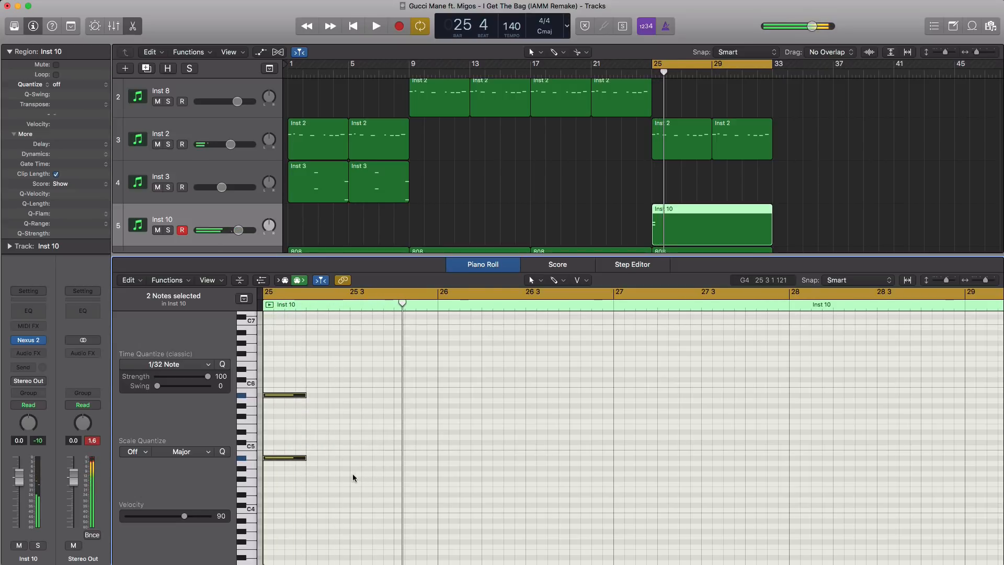
Copy the octave pair to F#4/F#5 on beat 4 of bar 25 and, two beats long, to G#4/G#5 on beat 3 of bar 26, auditioning each.
drag(351, 475, 420, 419)
key(space)
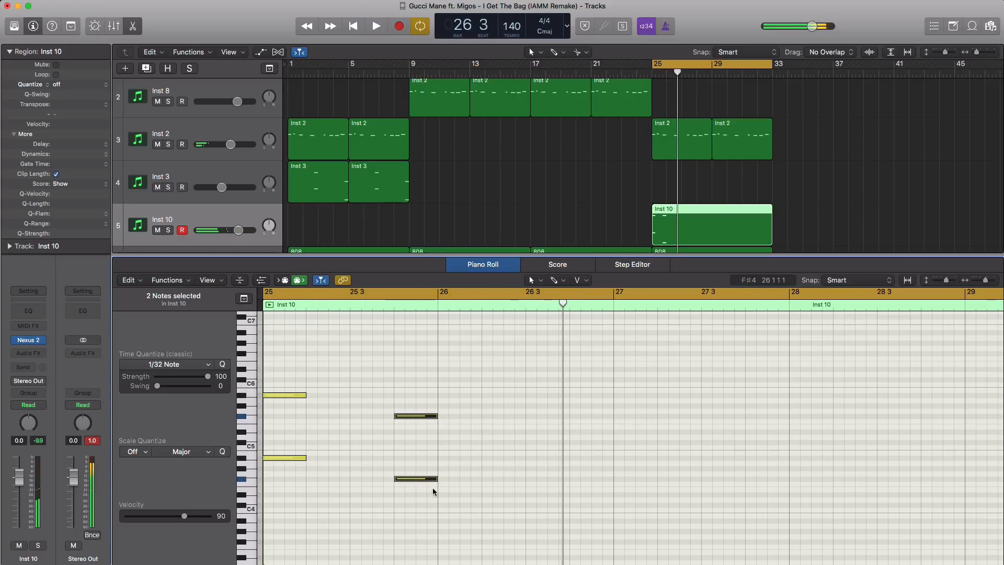
key(space)
drag(428, 505, 613, 408)
key(space)
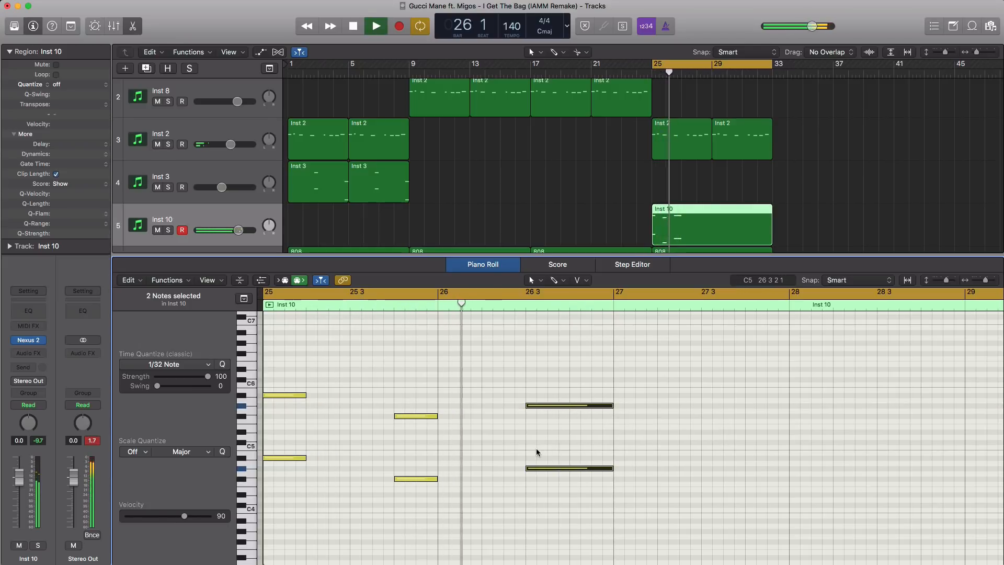
key(space)
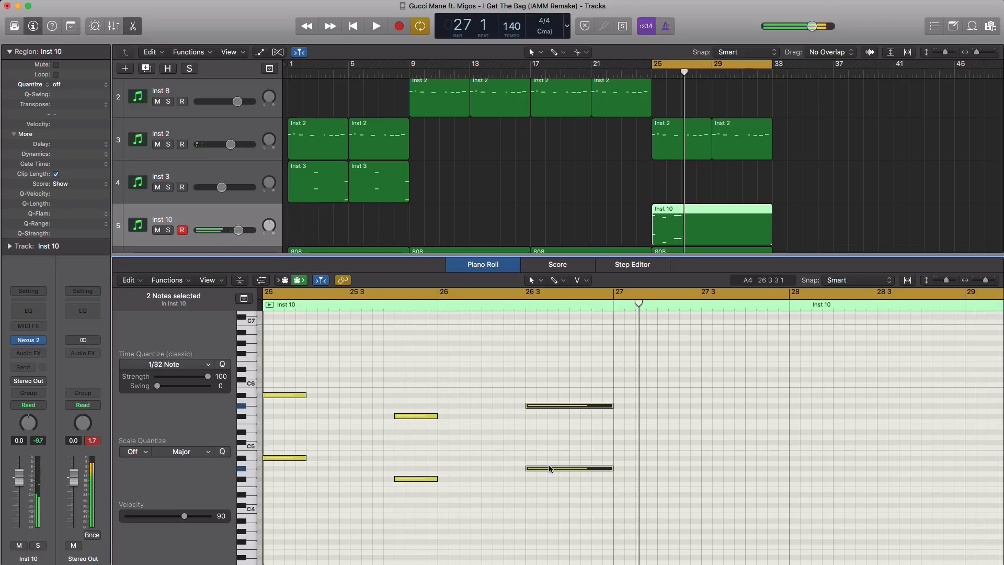
Copy the two-beat pair to A#4/A#5 at bar 27, audition it, and add a one-beat F#4/F#5 pair on beat 4.
drag(551, 469, 638, 459)
key(space)
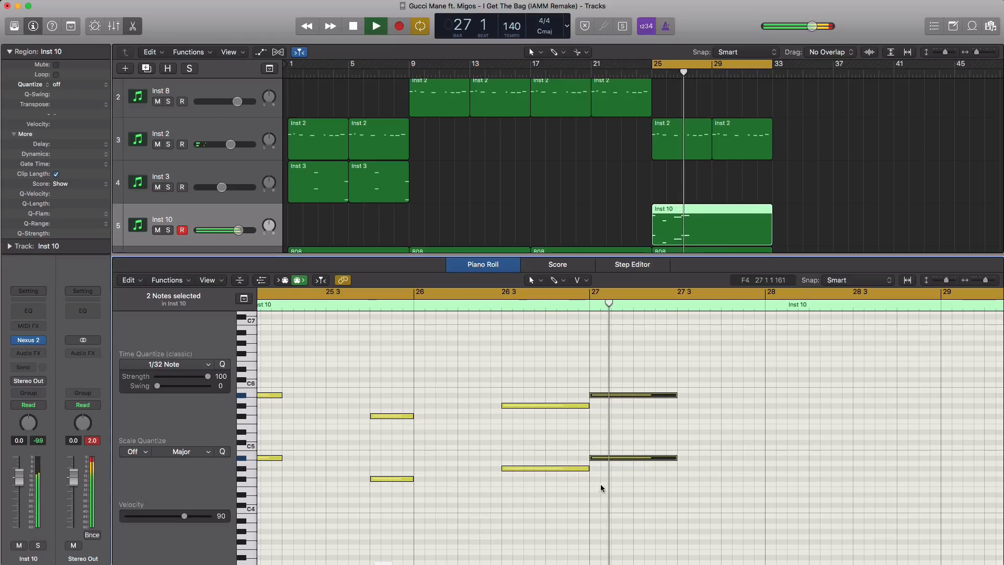
key(space)
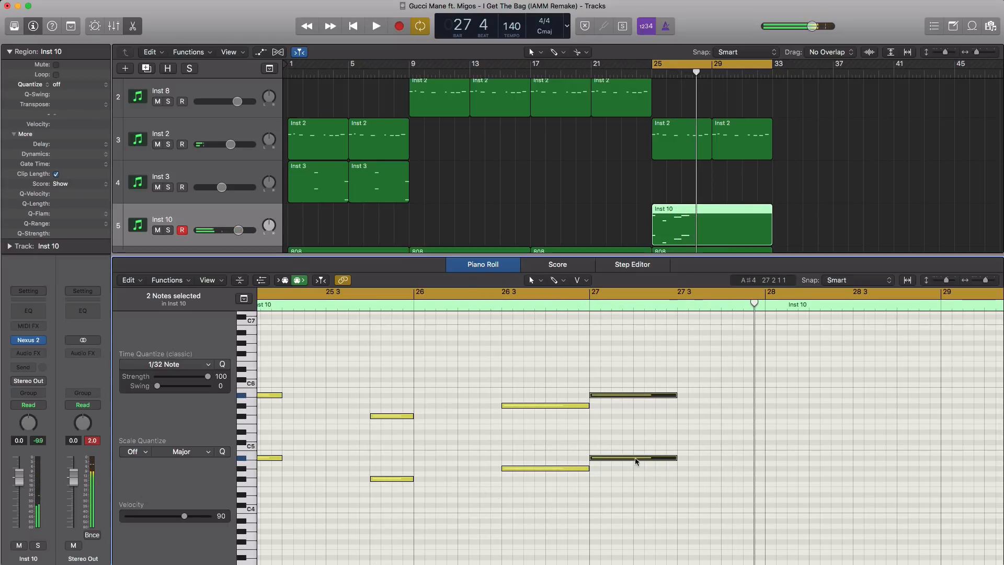
drag(636, 460, 764, 480)
Set the cycle range from bar 26 to bar 28 and audition the new notes.
click(449, 297)
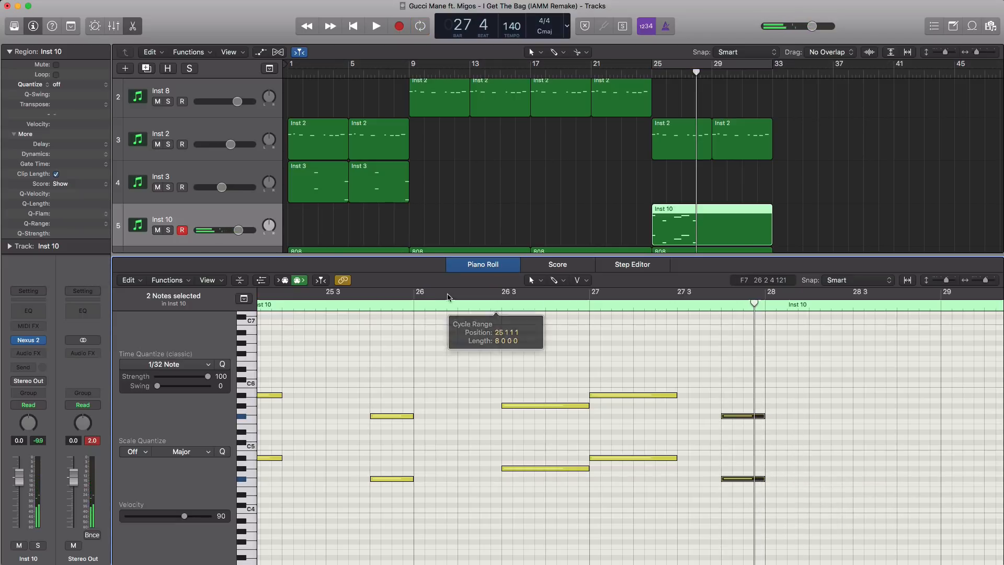
drag(449, 297, 762, 309)
key(space)
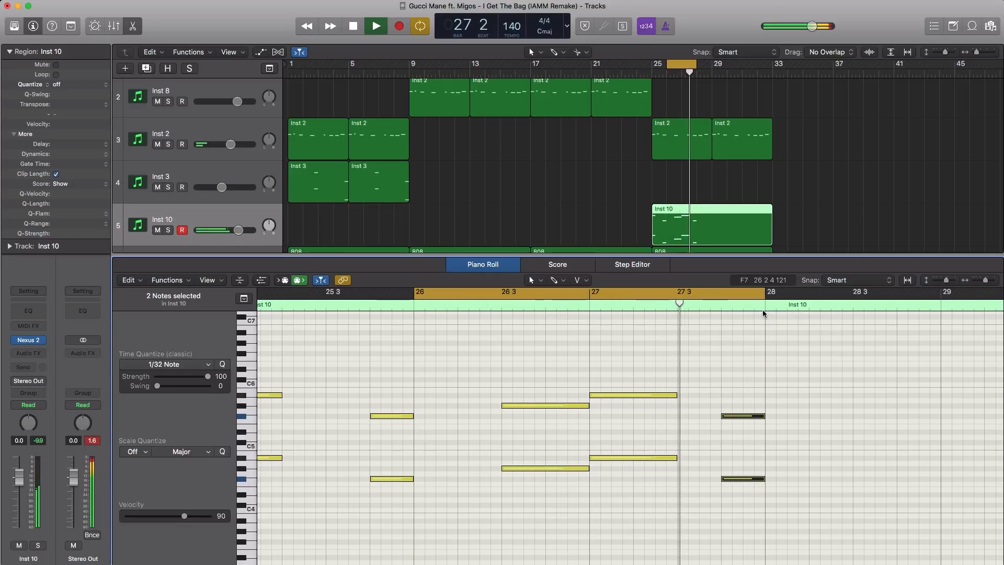
scroll(725, 332, right, 5)
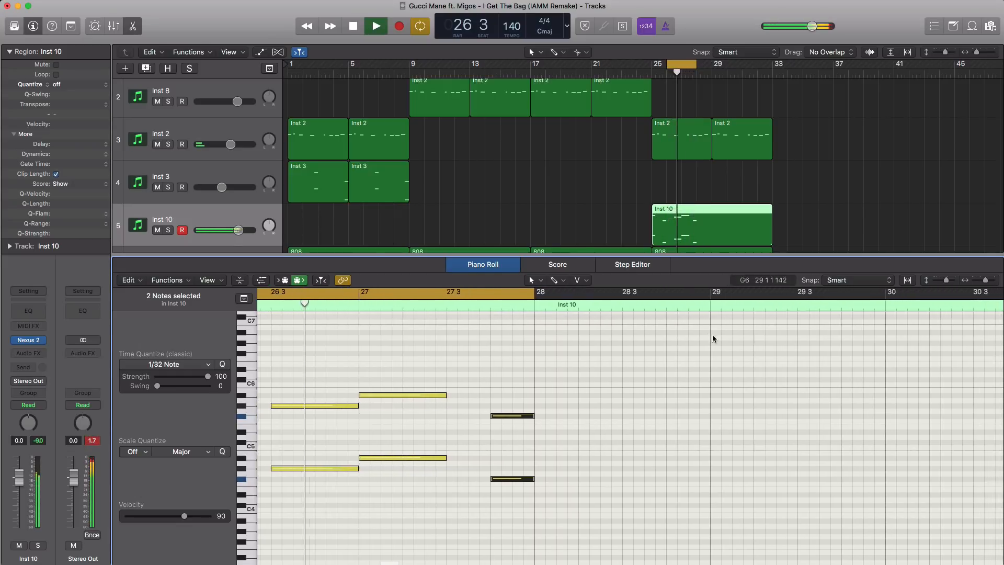
key(space)
Shift the cycle range to bars 28 to 30 and play the section to hear where the melody continues.
scroll(712, 339, right, 1)
drag(477, 294, 827, 313)
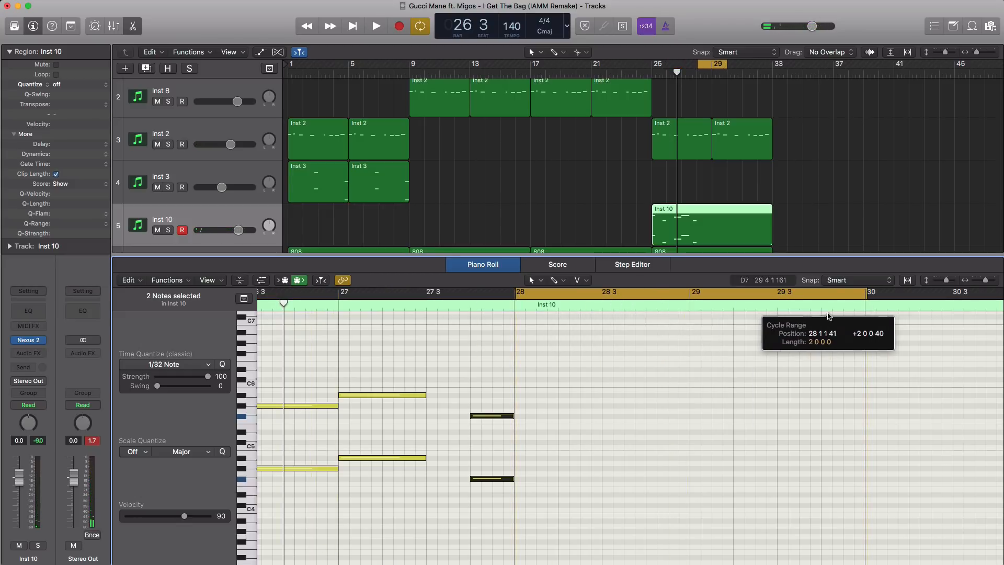
key(space)
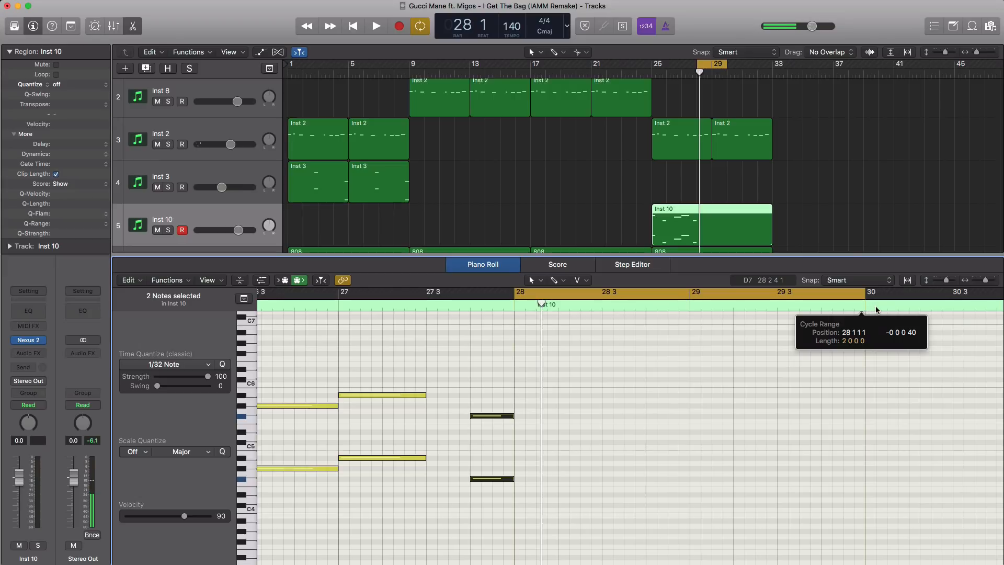
key(space)
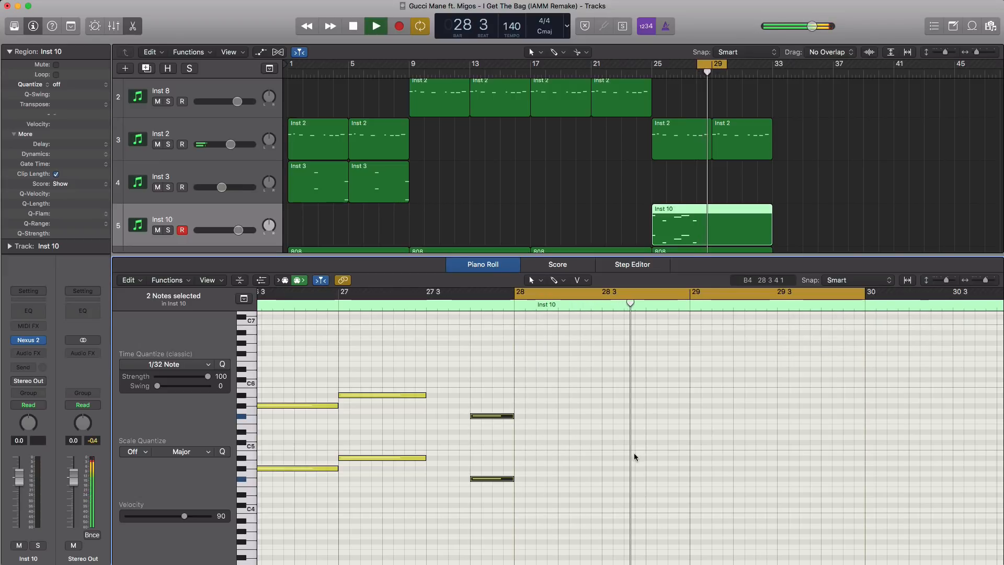
key(space)
Copy the one-beat pair to D#4/D#5 on beat 3 of bar 28 and to A#4/A#5 at bar 29, auditioning both.
drag(533, 507, 482, 412)
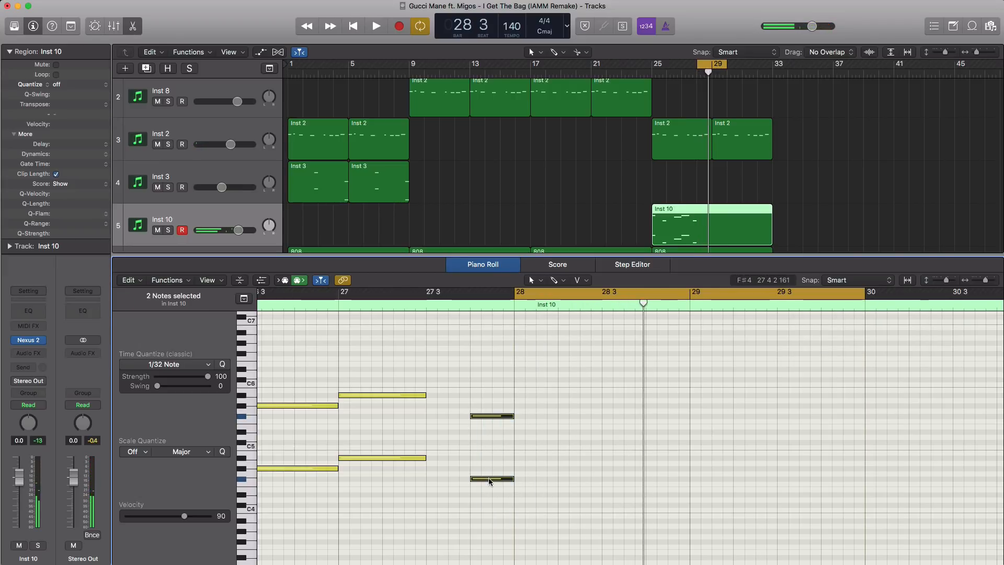
drag(492, 481, 622, 495)
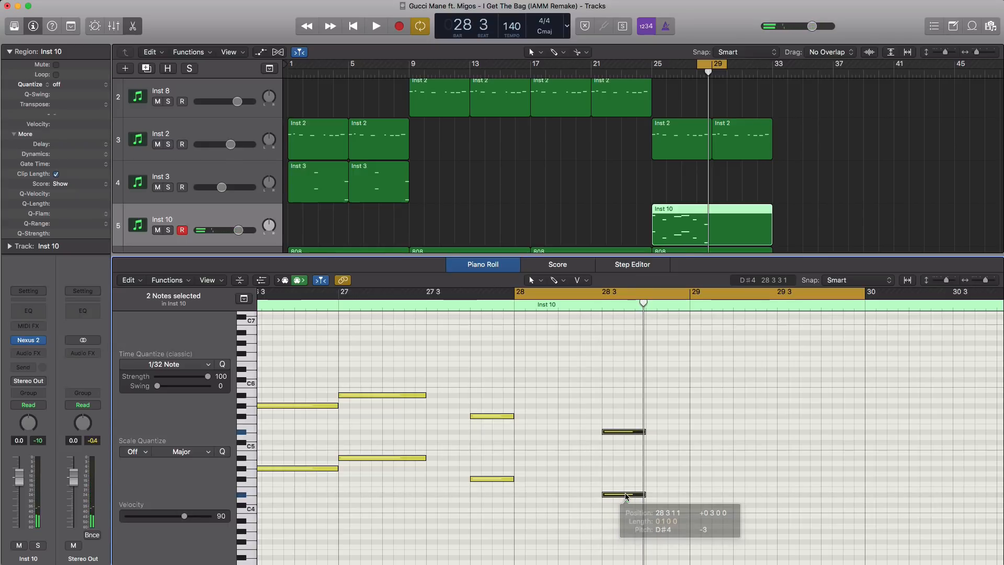
key(space)
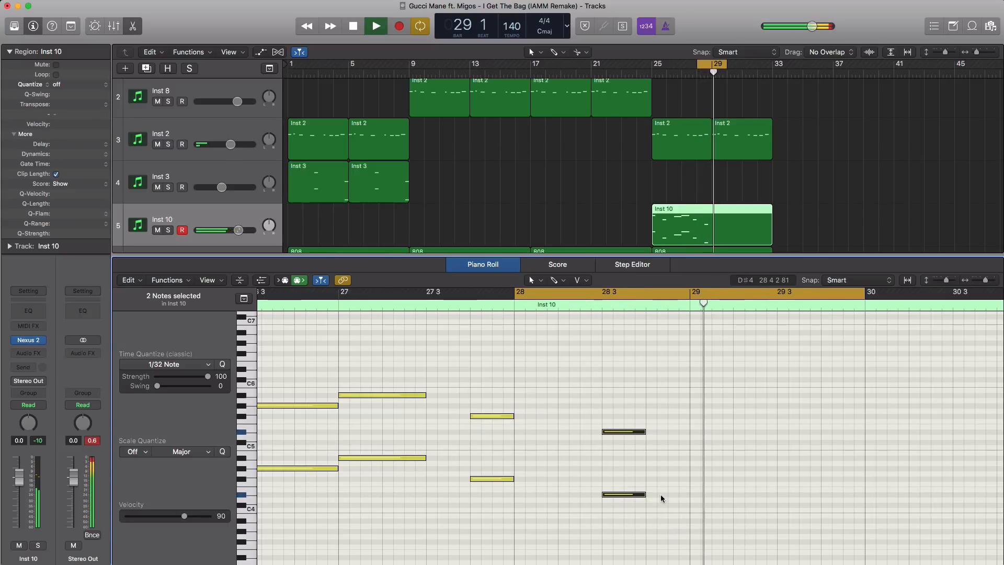
key(space)
drag(630, 497, 720, 462)
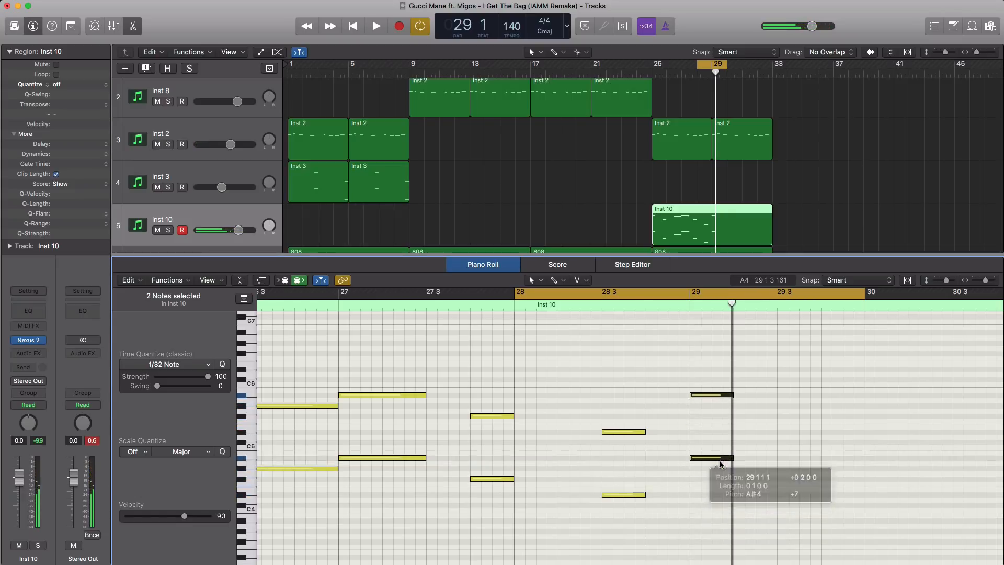
key(space)
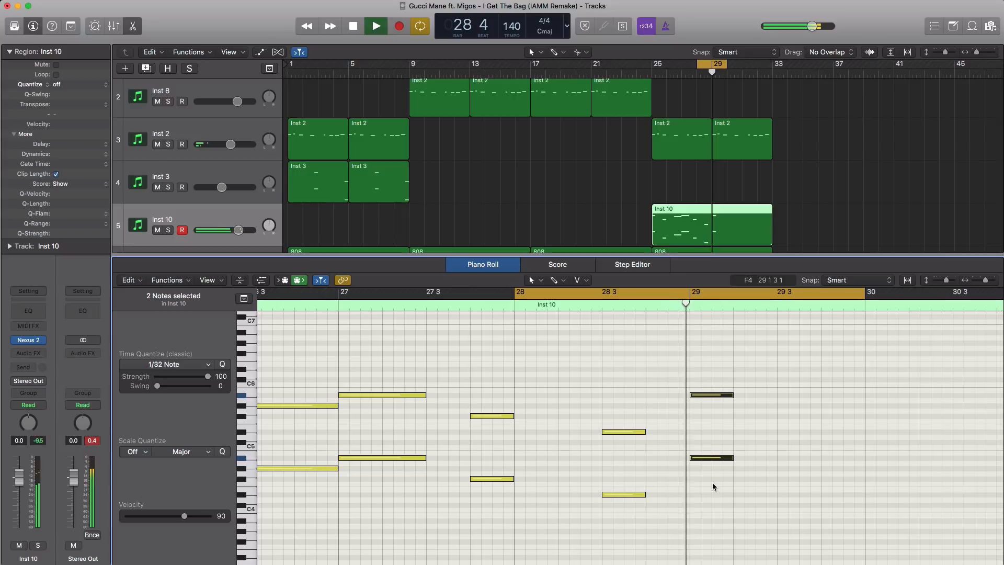
key(space)
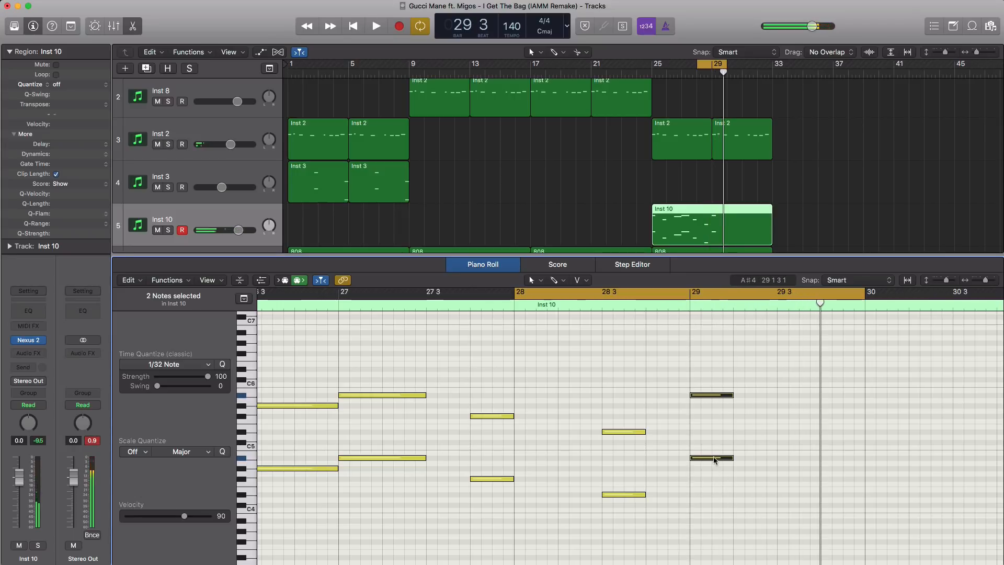
Copy the A#4/A#5 pair down to F#4/F#5 on beat 4 of bar 29 and audition it.
drag(715, 461, 836, 481)
key(space)
key(space)
key(space)
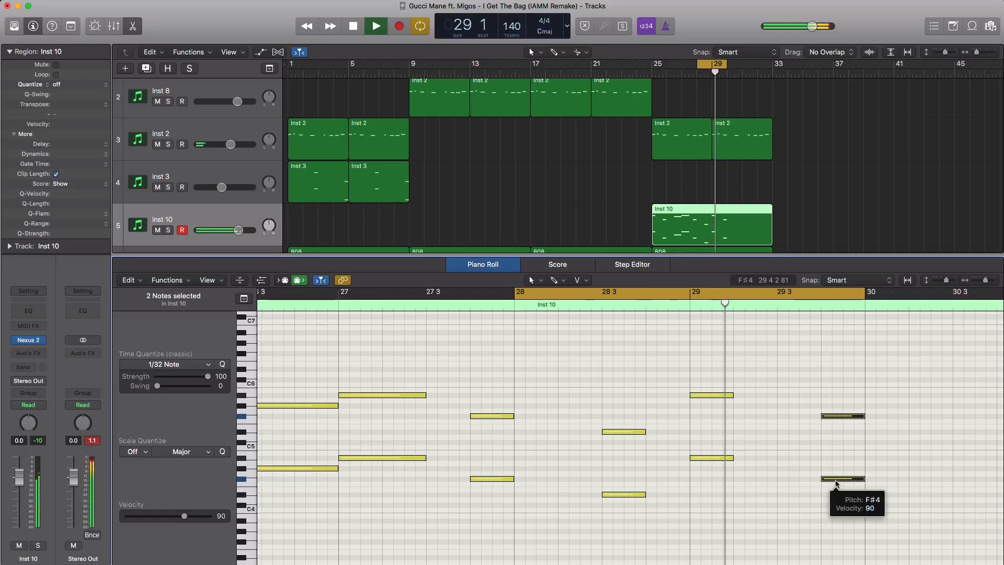
key(space)
Set the cycle range from bar 29 to bar 32 and play the section.
scroll(746, 472, right, 3)
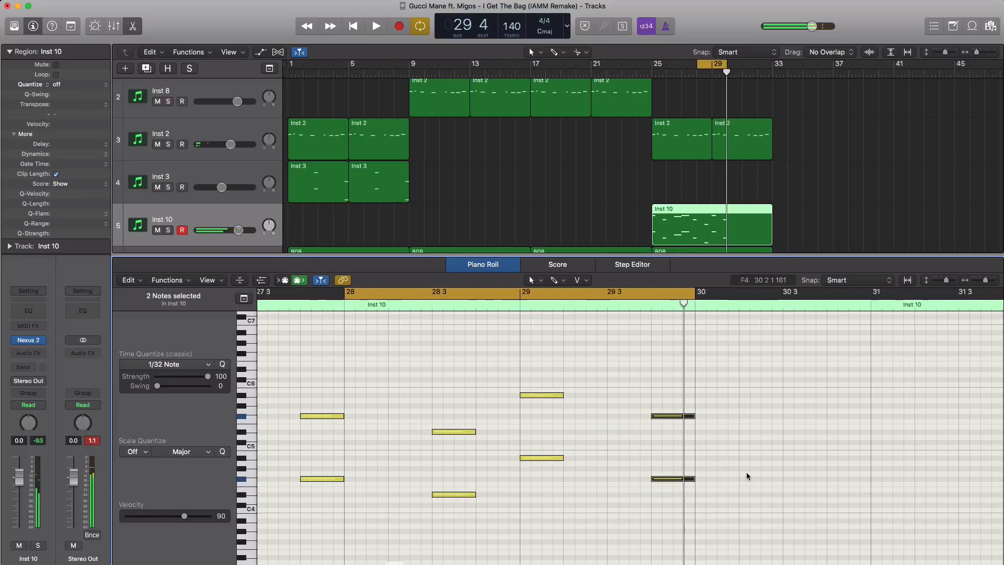
scroll(732, 471, right, 3)
drag(421, 296, 771, 302)
key(super+Left)
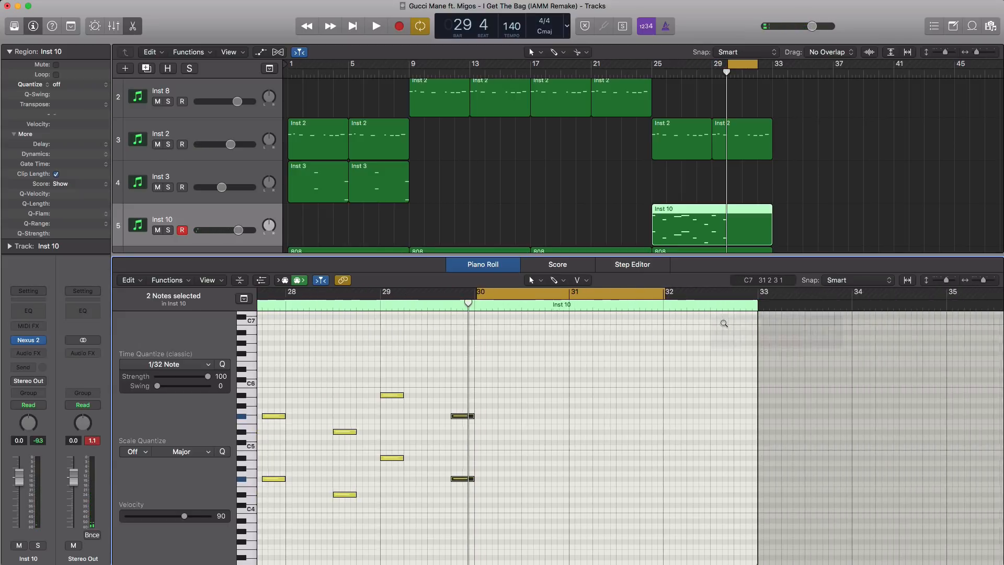
drag(388, 297, 659, 297)
key(super+Right)
key(space)
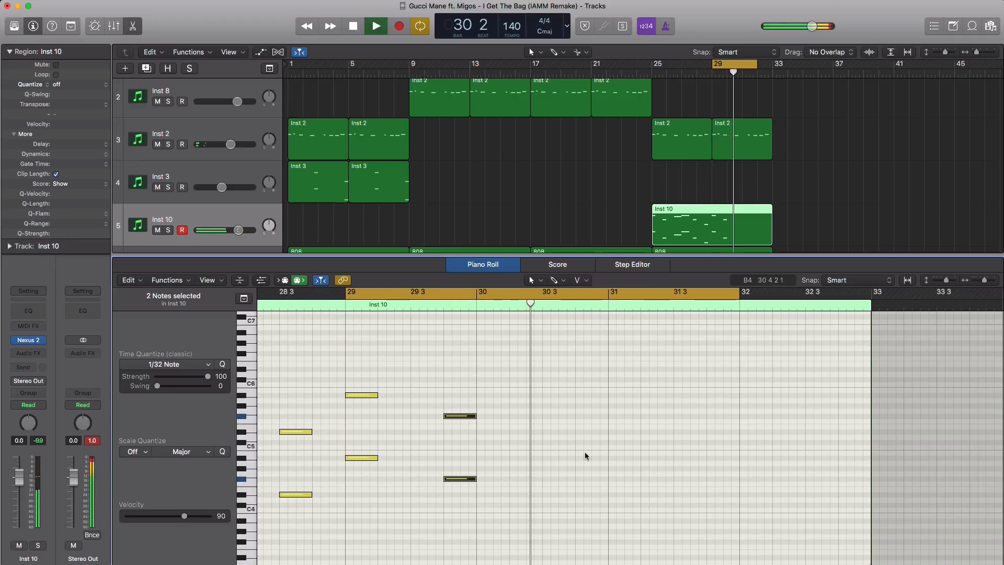
key(space)
Add a half-beat F#4/F#5 pair at the end of bar 30 and a two-beat G#4/G#5 pair at bar 31, auditioning each.
drag(513, 513, 592, 417)
key(space)
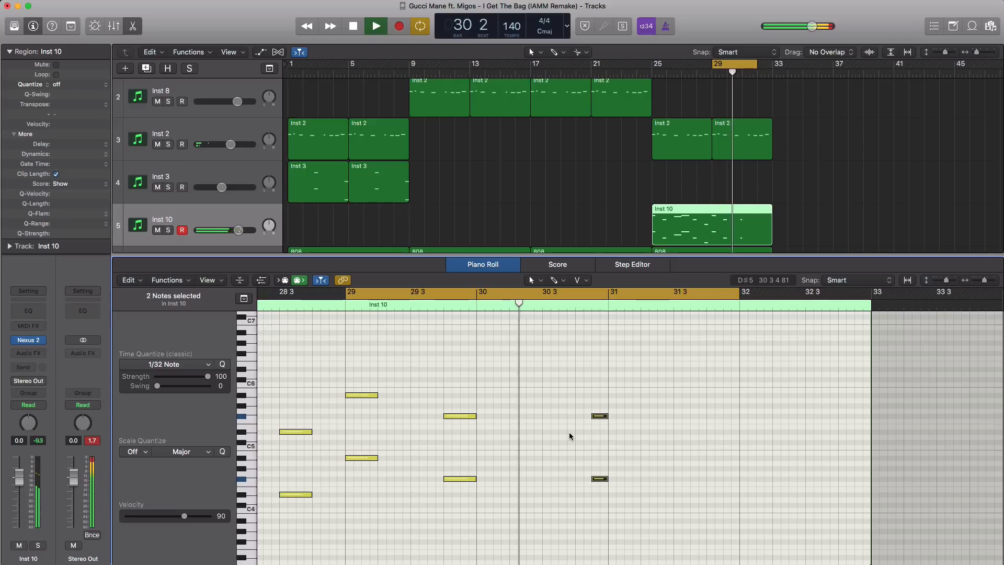
key(space)
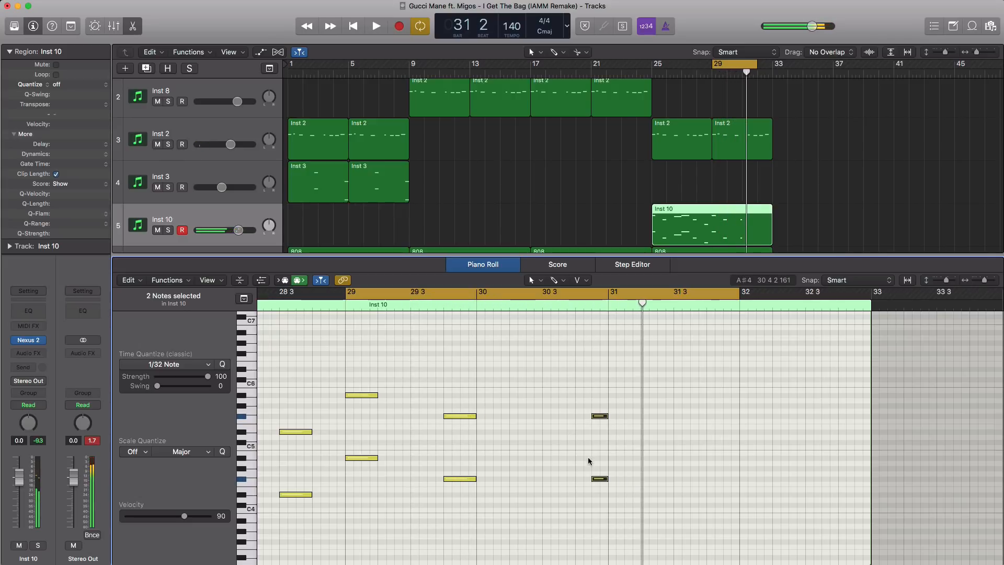
drag(601, 415, 672, 417)
key(space)
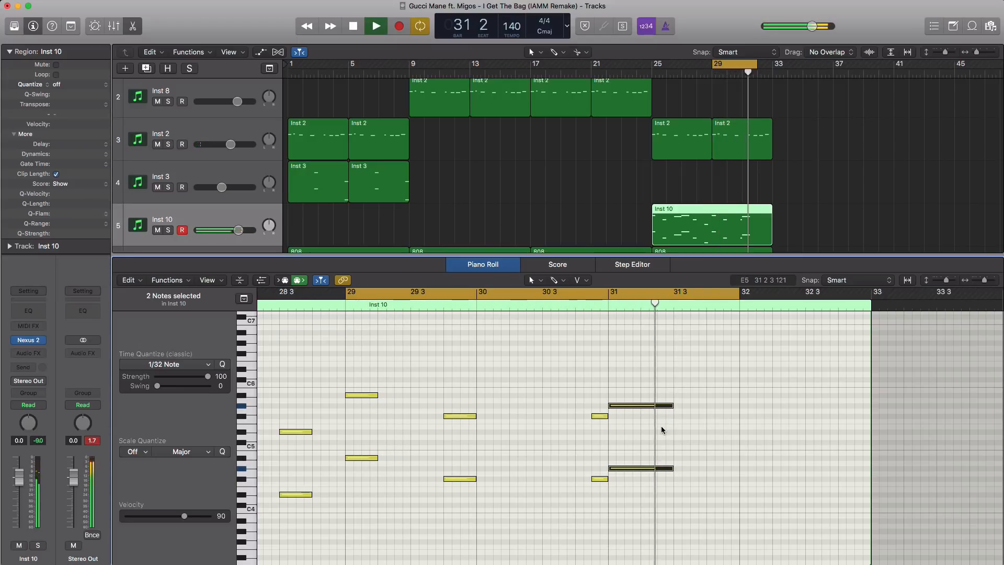
key(space)
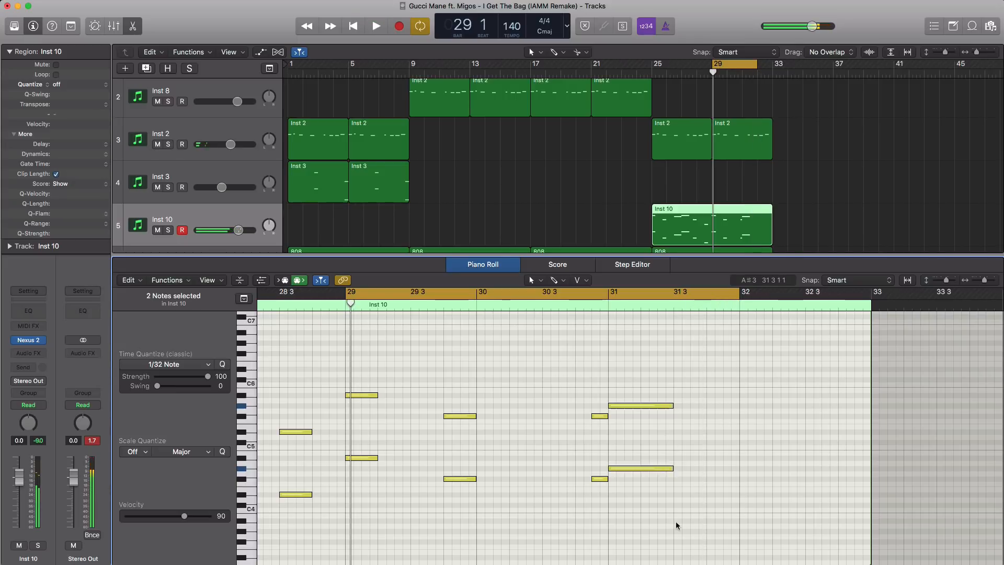
Move the last four notes two beats earlier, then copy the two-beat pair to A#4/A#5 at bar 31 and audition the result.
drag(676, 521, 534, 421)
key(space)
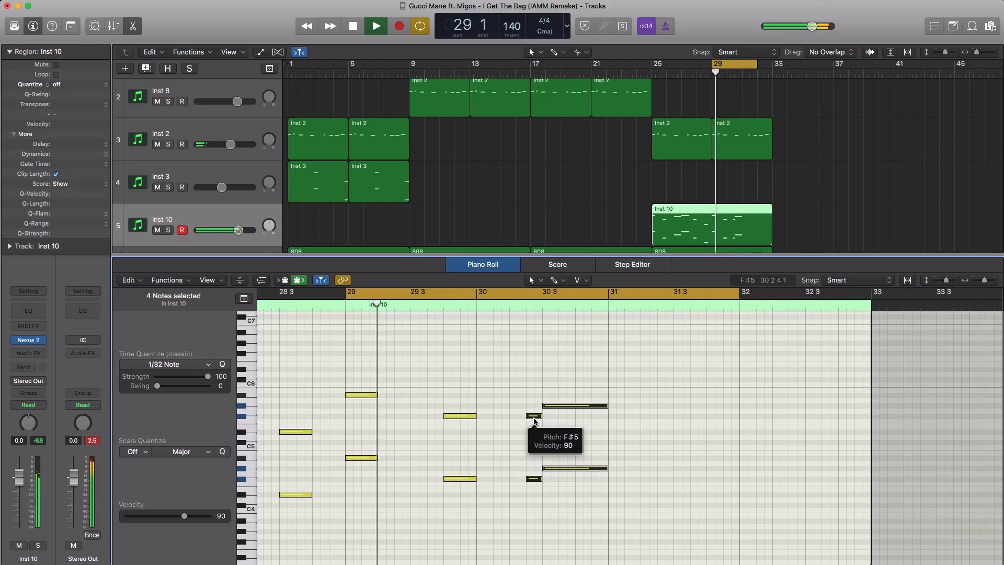
key(space)
drag(570, 497, 640, 397)
key(space)
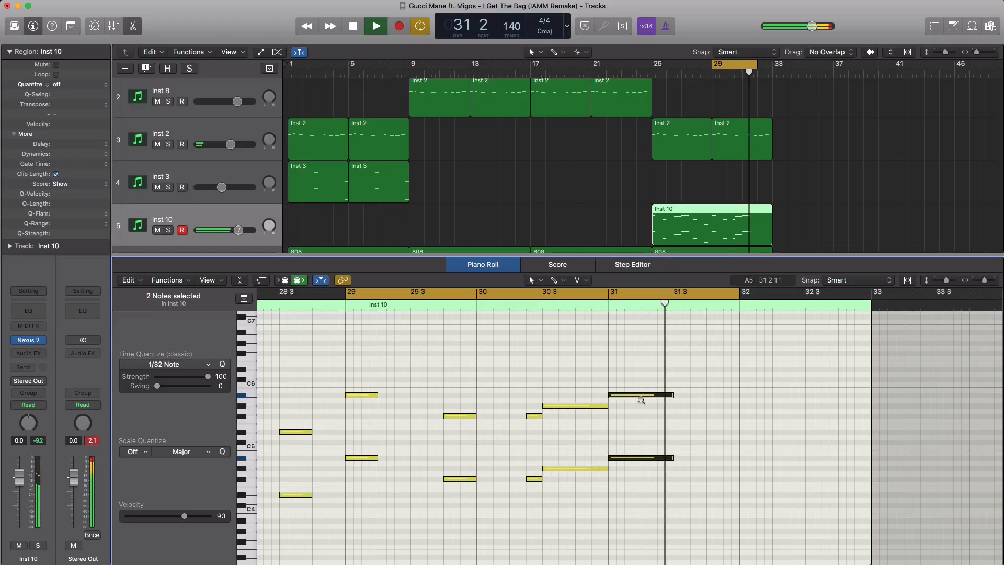
key(space)
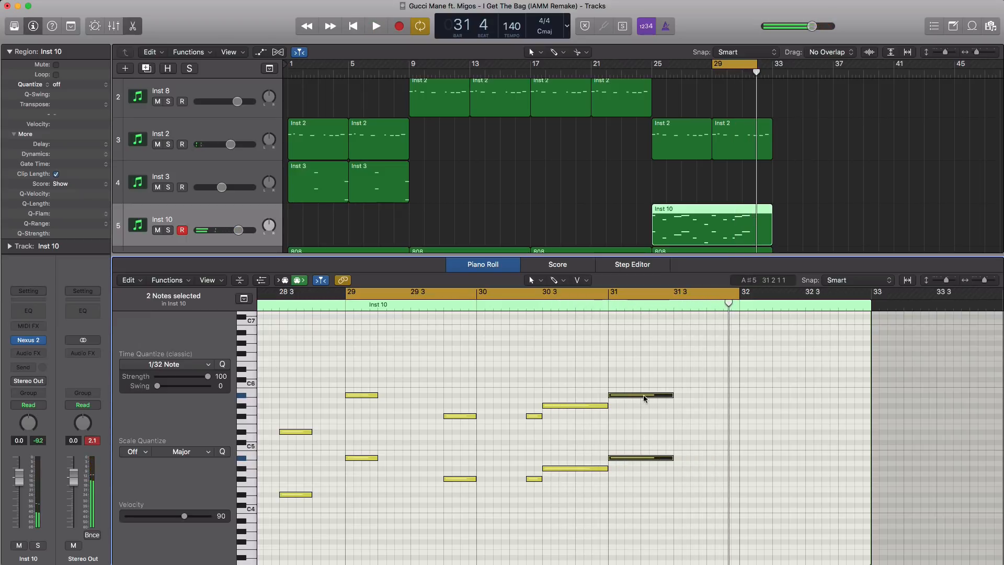
Copy the two-beat pair to F#4/F#5 on beat 4 of bar 31 and extend the cycle range to bar 33 while auditioning.
drag(644, 394, 744, 420)
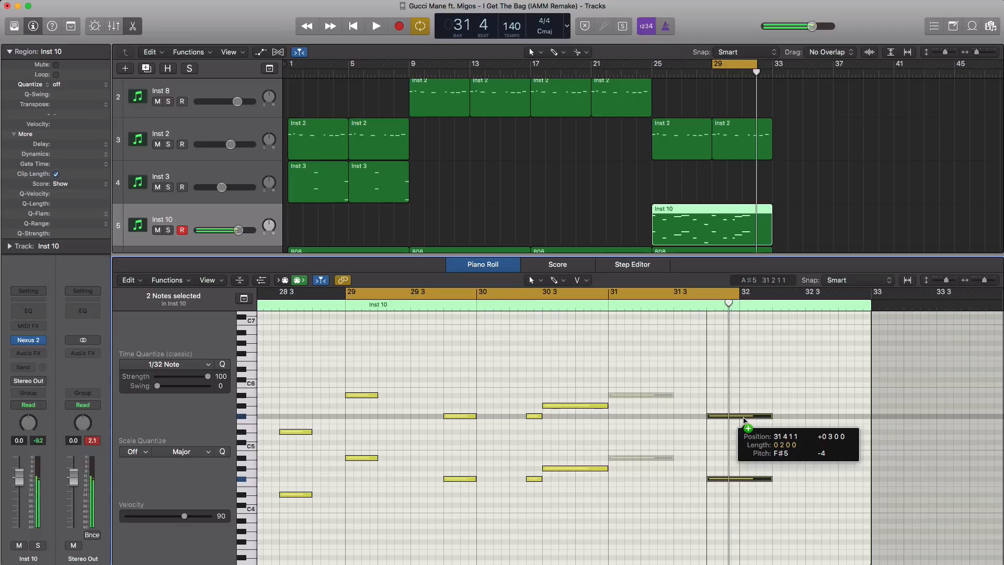
key(space)
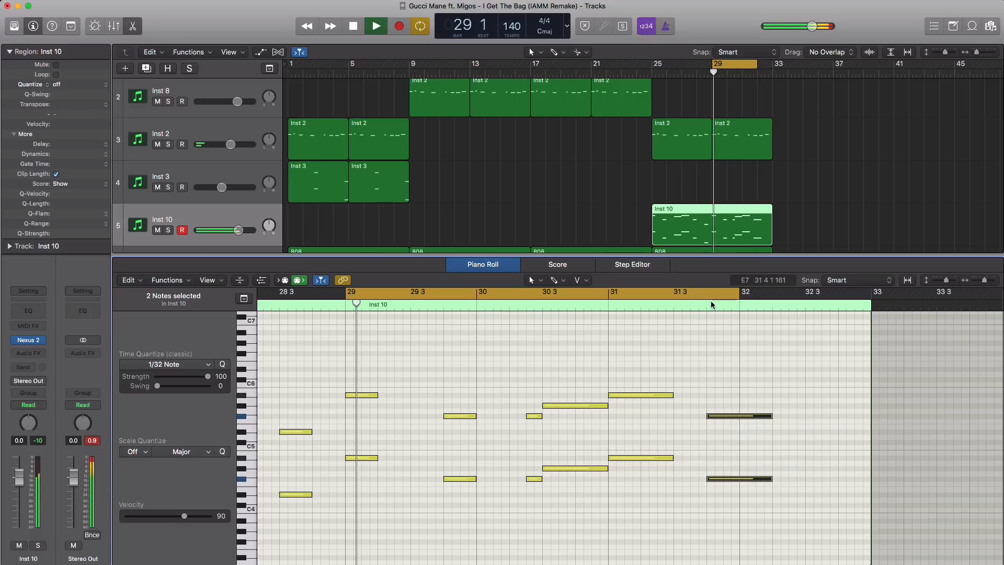
drag(739, 294, 871, 306)
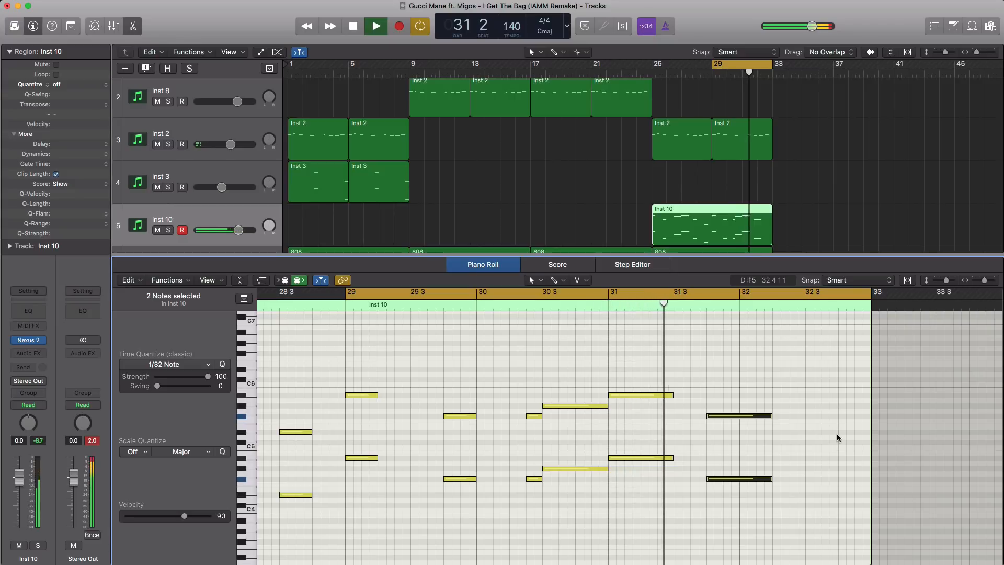
key(space)
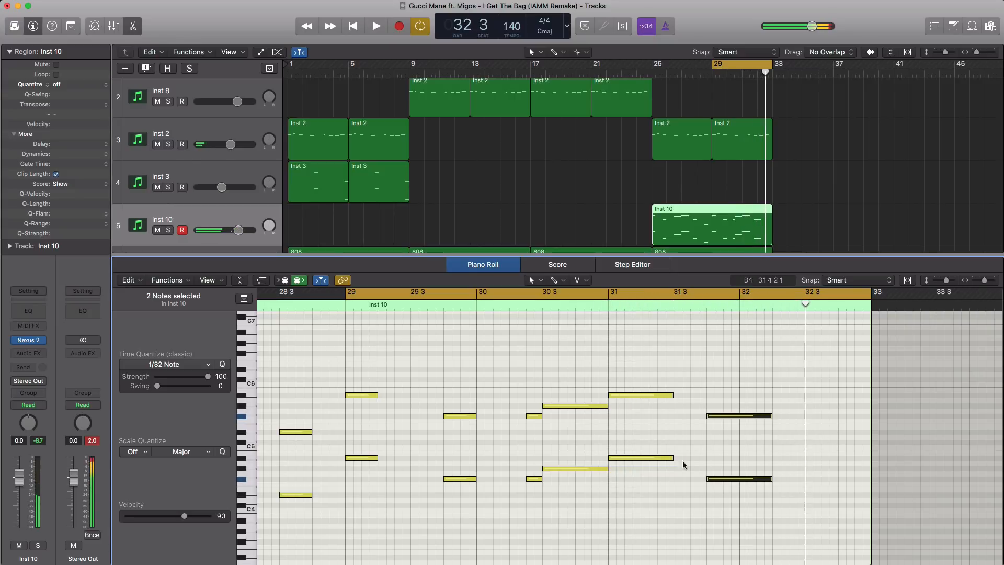
Copy the half-beat pair to G#4/G#5 at 32 2 4, audition it, and set the cycle range from 31 3 4 to bar 33.
drag(533, 419, 805, 408)
key(space)
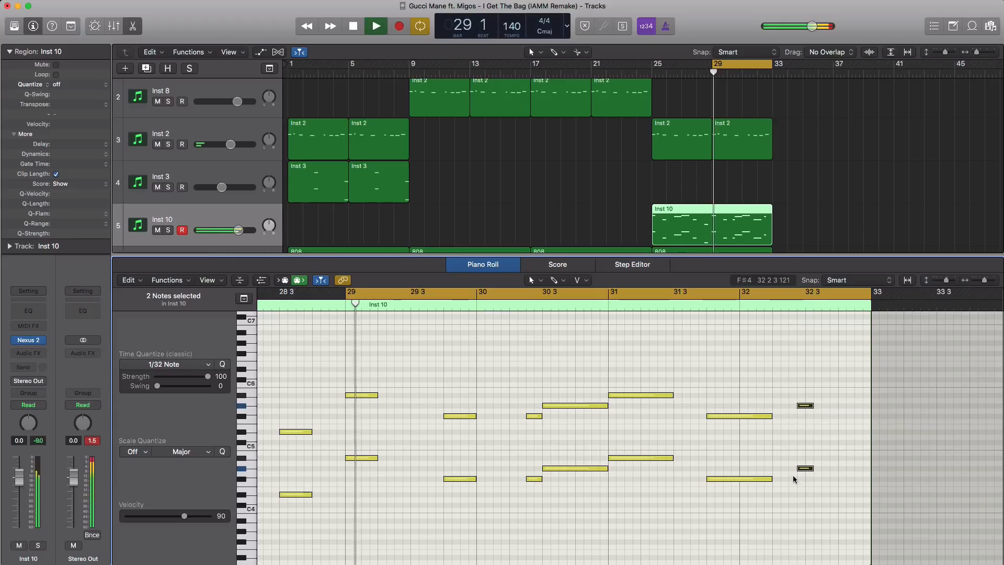
key(space)
drag(763, 294, 870, 301)
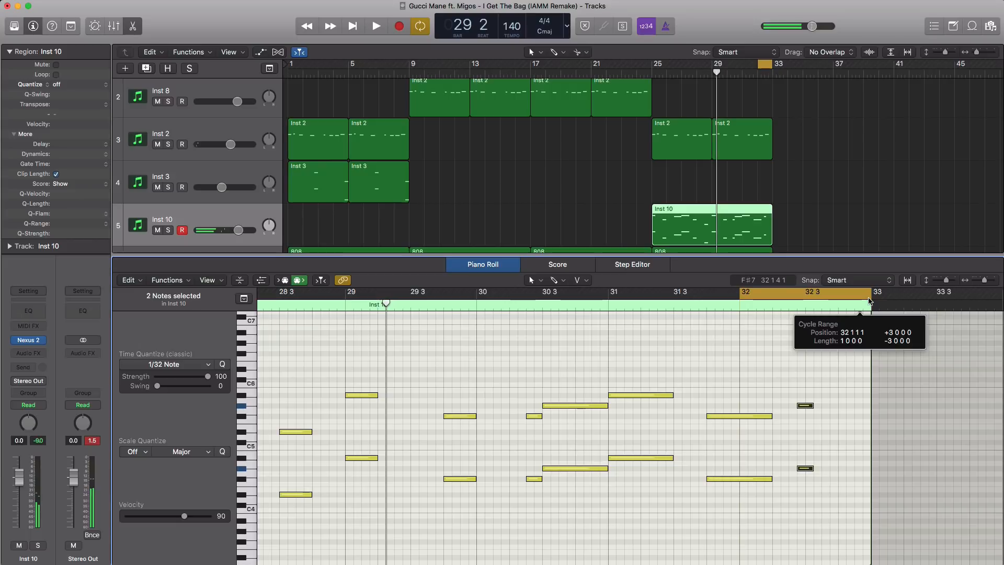
drag(700, 296, 874, 302)
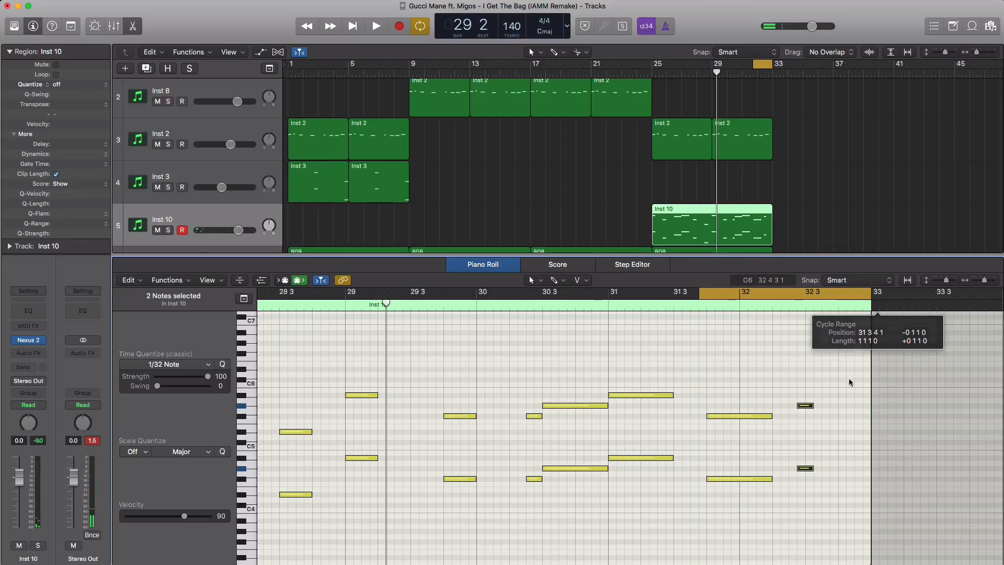
Move the last G#4/G#5 pair one sixteenth earlier to 32 2 3 and audition the result.
key(space)
drag(801, 498, 808, 453)
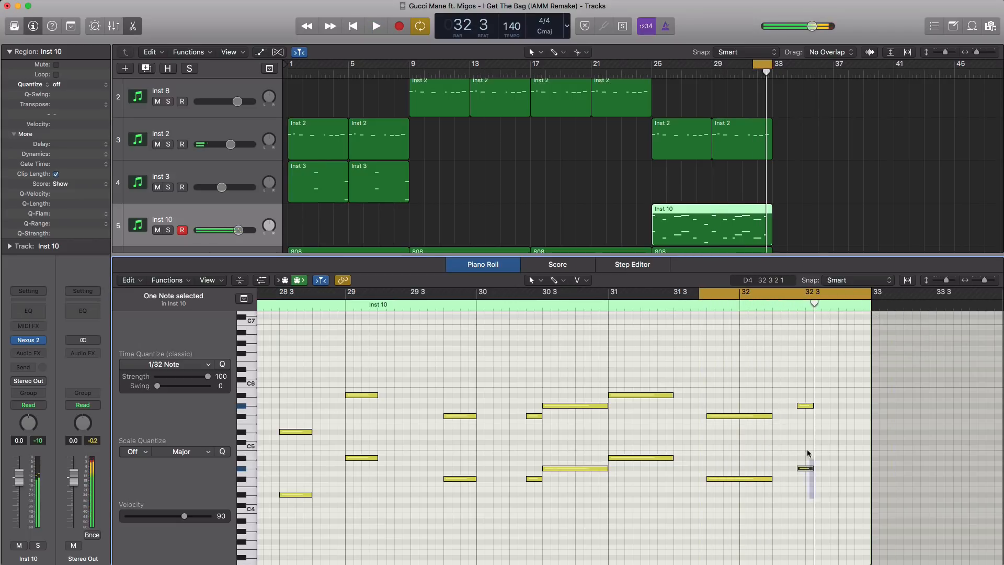
drag(800, 411, 792, 410)
key(space)
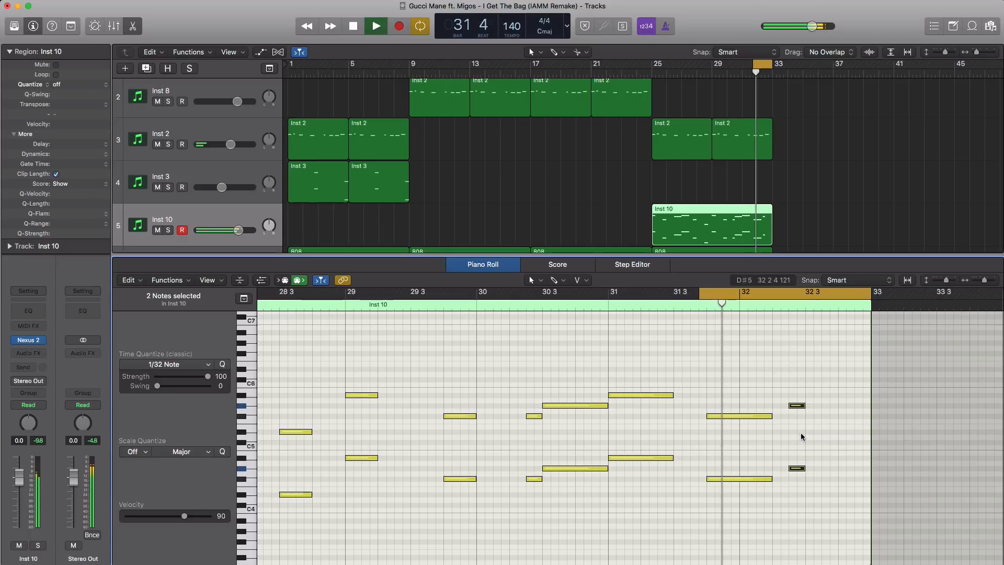
key(space)
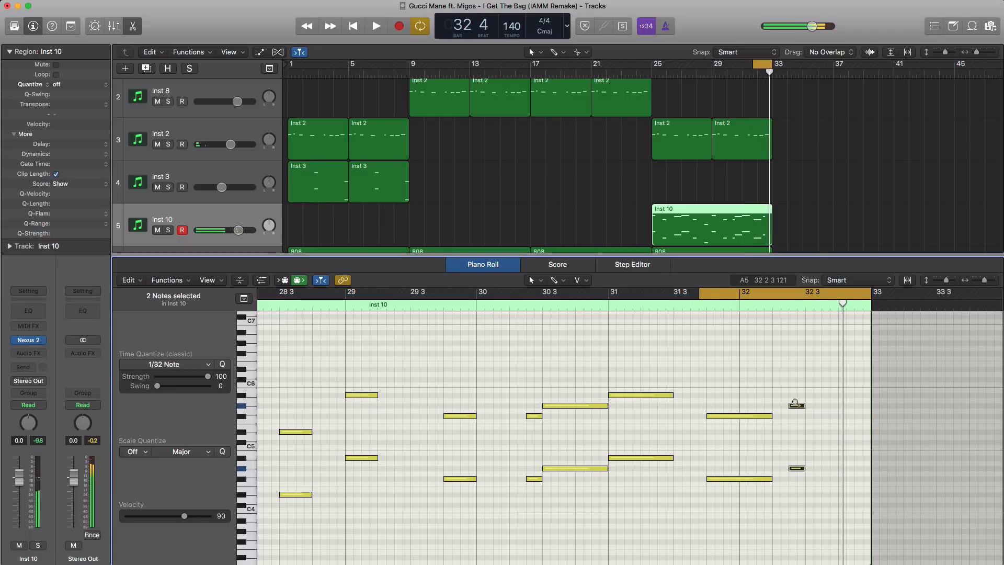
Copy the half-beat G#4/G#5 pair to B4/B5 at 32 3 1 and audition it.
mouse_move(797, 408)
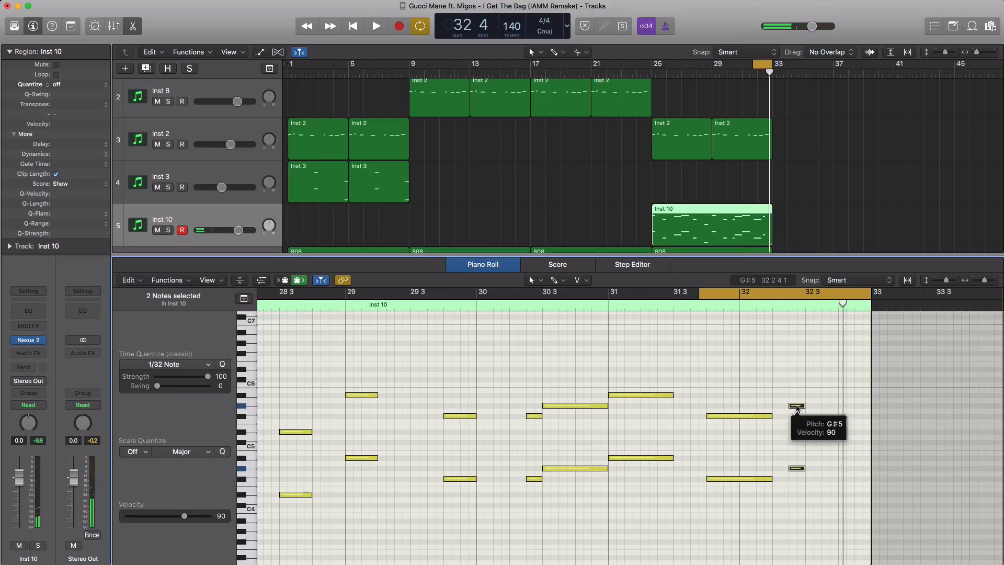
drag(798, 409, 813, 393)
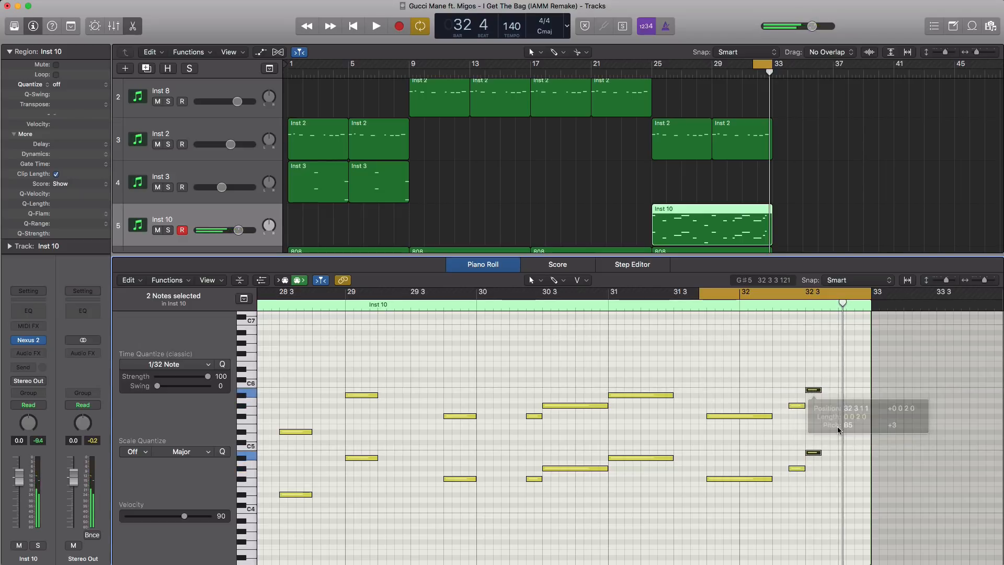
drag(838, 429, 838, 429)
key(space)
key(space)
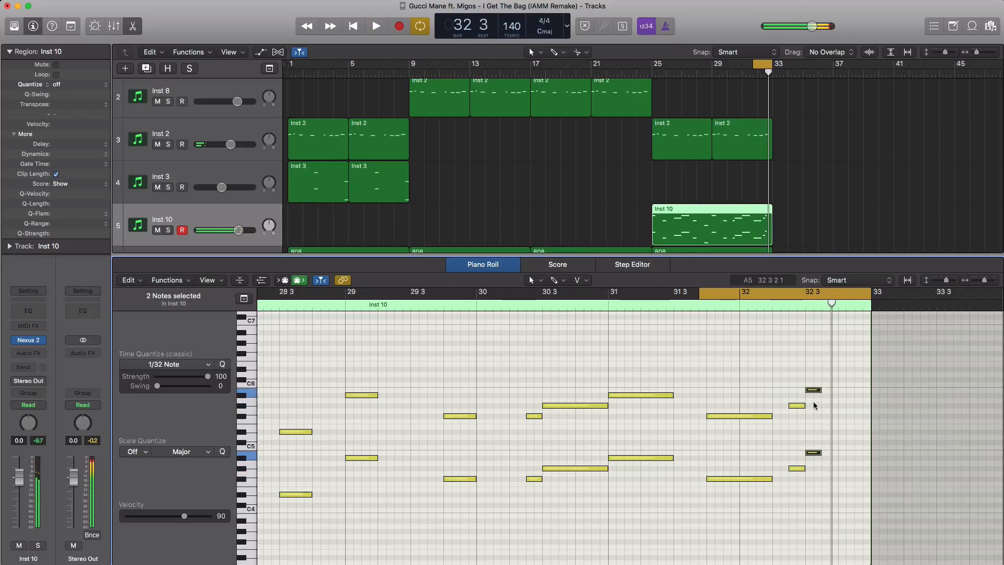
Copy the half-beat B4/B5 pair to C#5/C#6 on beat 4 of bar 32 and audition it.
drag(815, 391, 850, 385)
key(space)
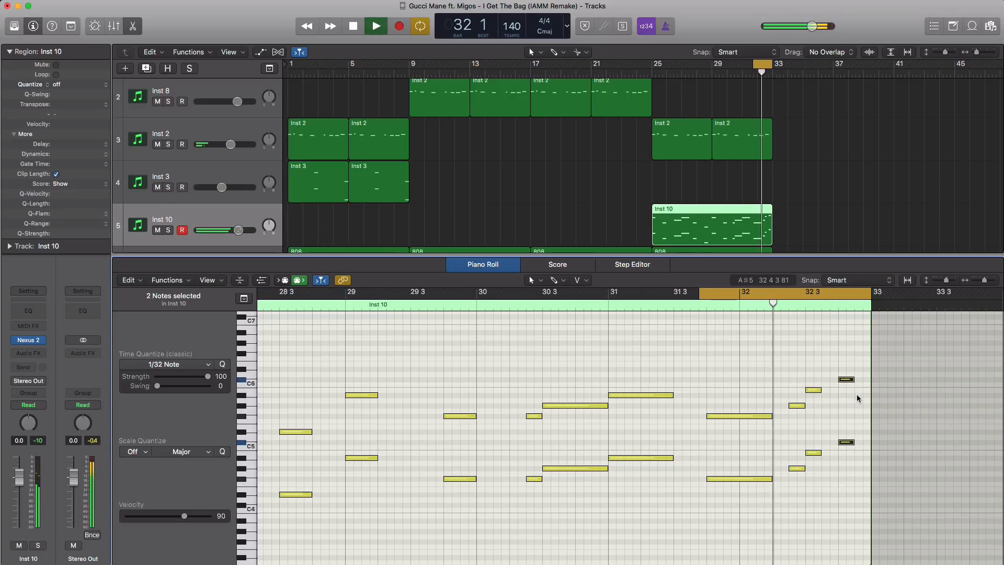
key(space)
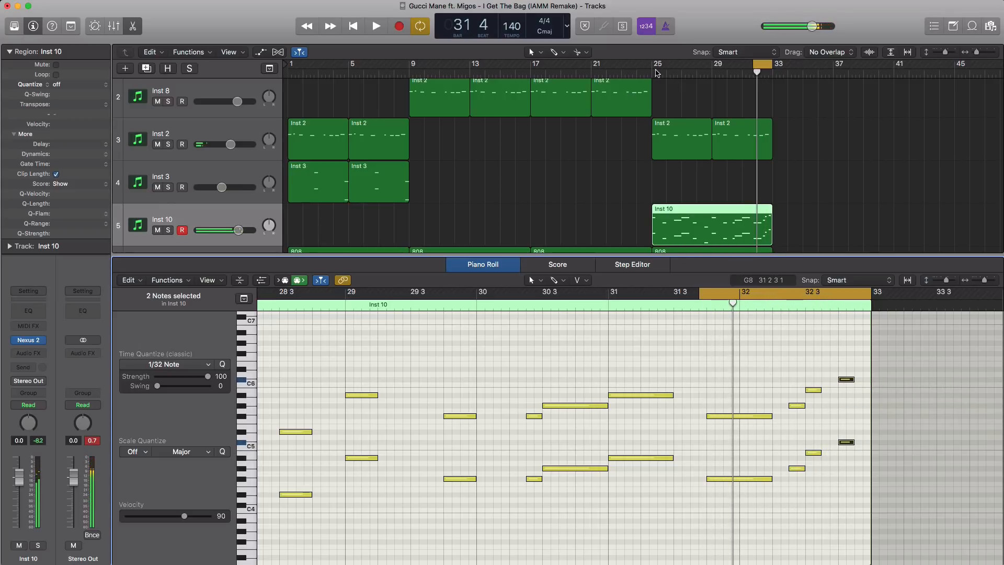
Set the cycle range to bars 25 to 33 and lower the Inst 10 track volume to -10.4 dB while auditioning the section.
drag(656, 71, 768, 76)
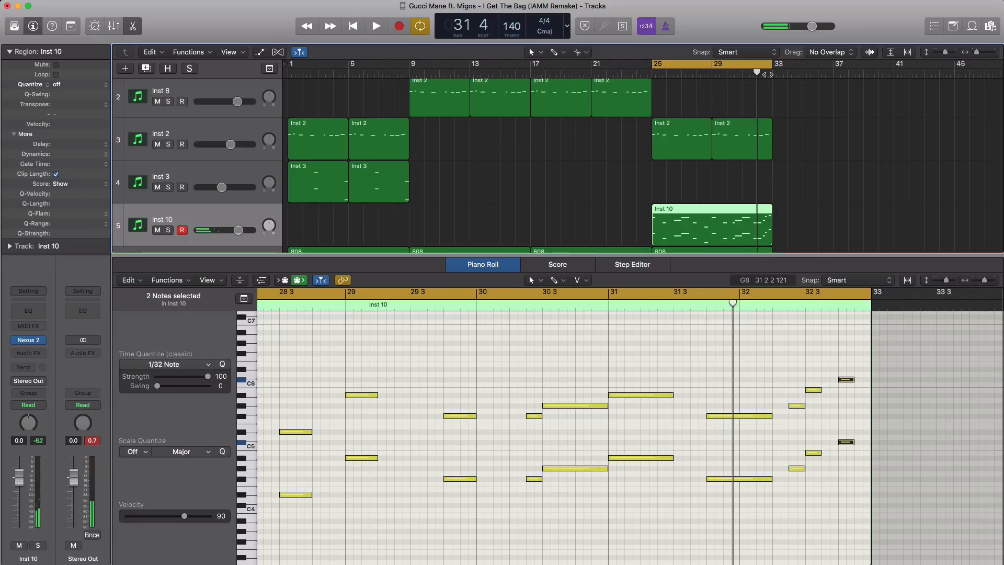
key(x)
key(x)
key(space)
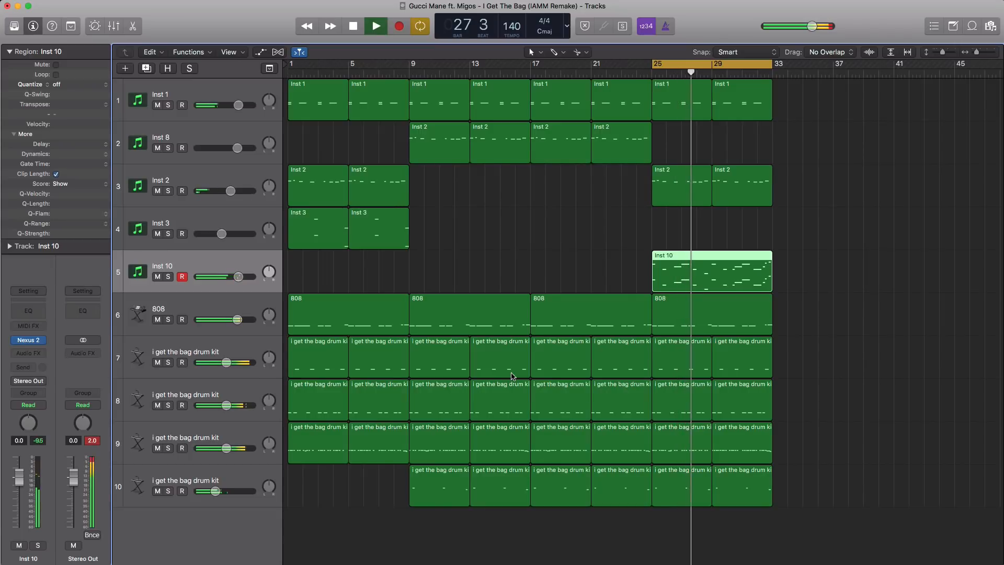
drag(238, 277, 218, 279)
key(space)
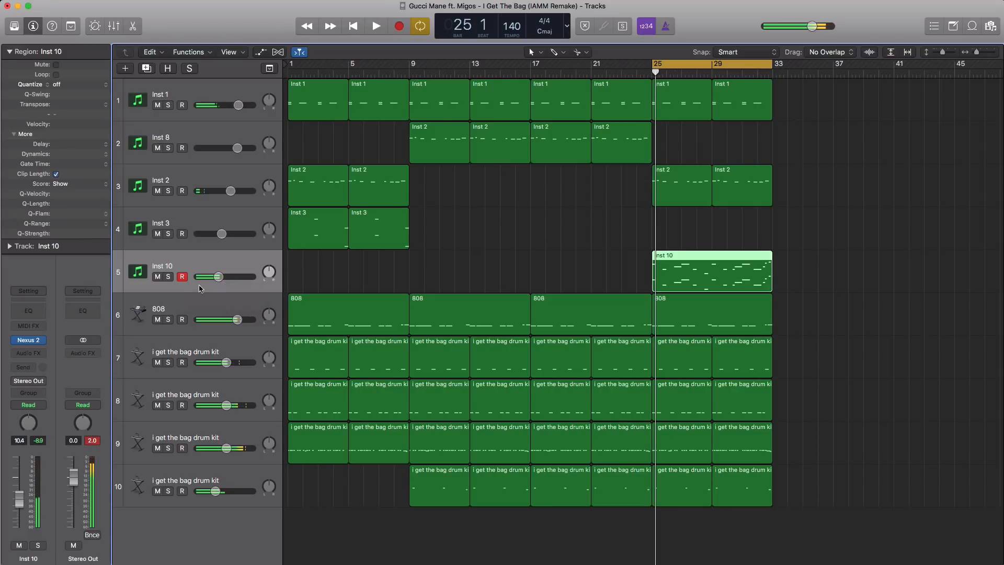
Add a Channel EQ to Inst 10 with a high cut at about 2350 Hz, and set the track volume to -8.6 dB during playback.
click(36, 312)
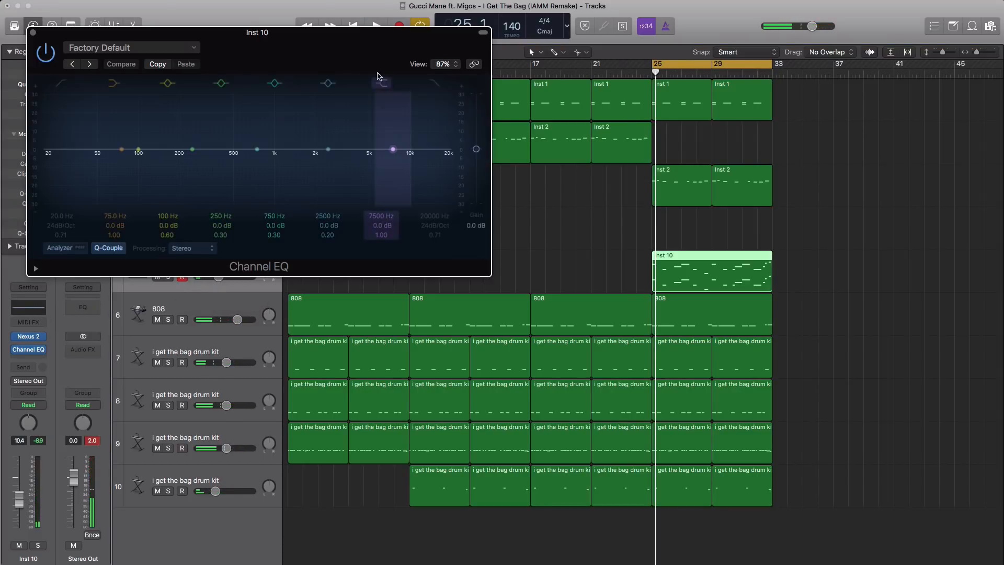
drag(374, 52, 608, 165)
click(668, 185)
key(space)
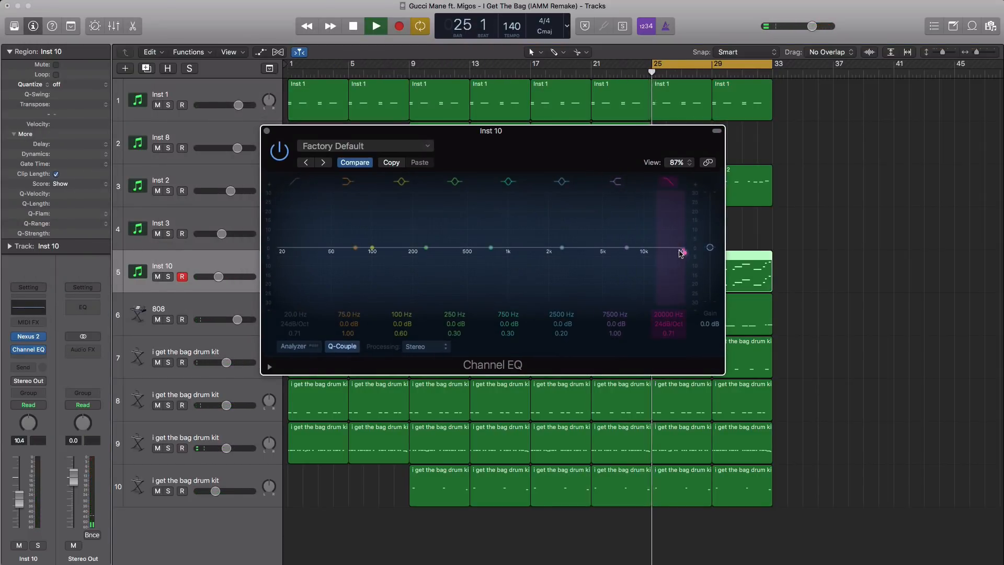
drag(681, 251, 552, 250)
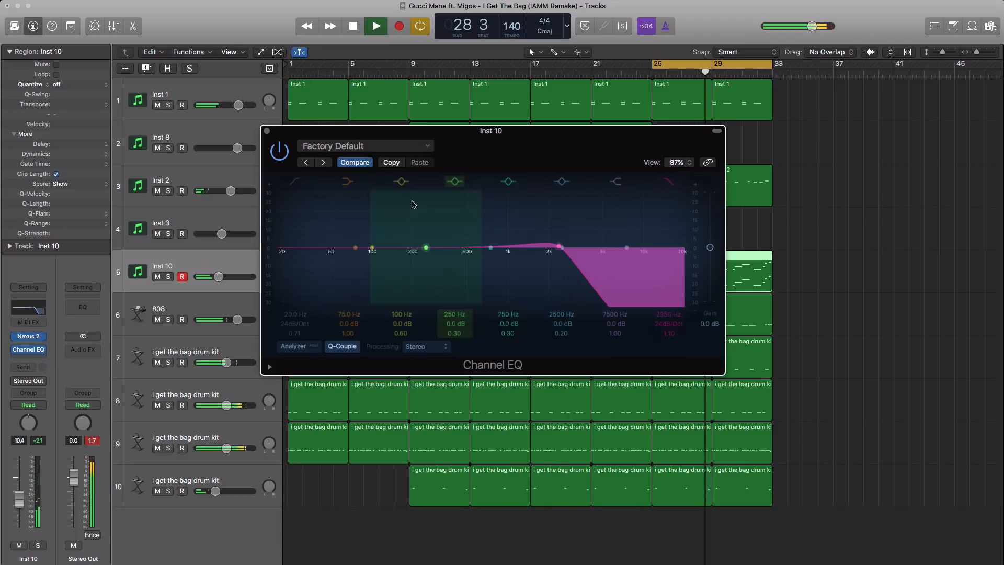
key(super+w)
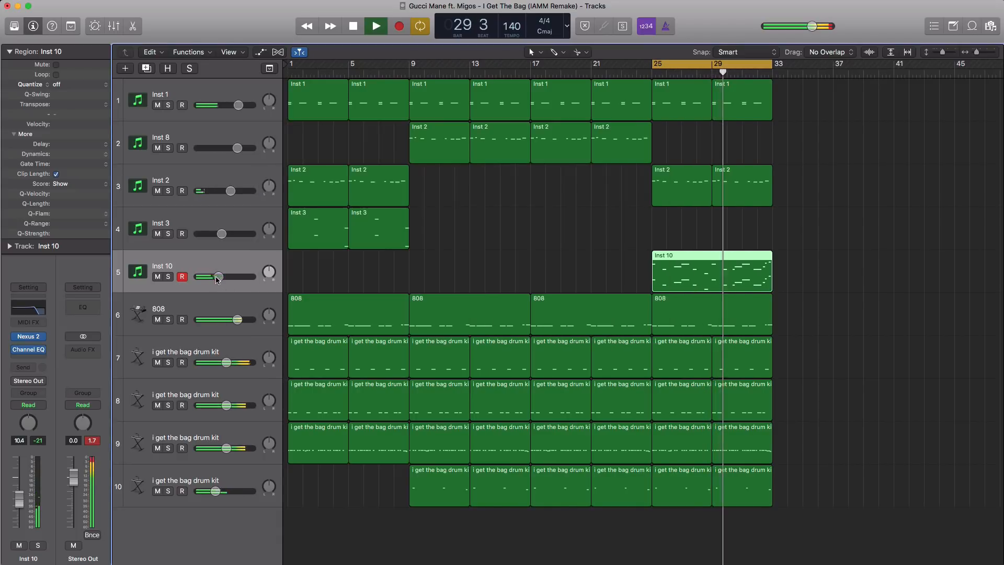
drag(235, 284, 237, 283)
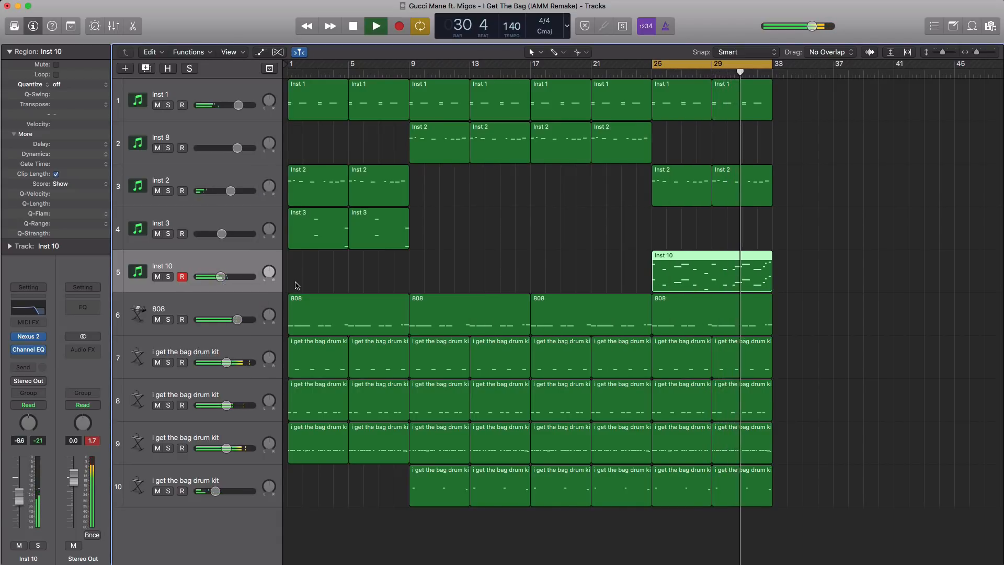
key(space)
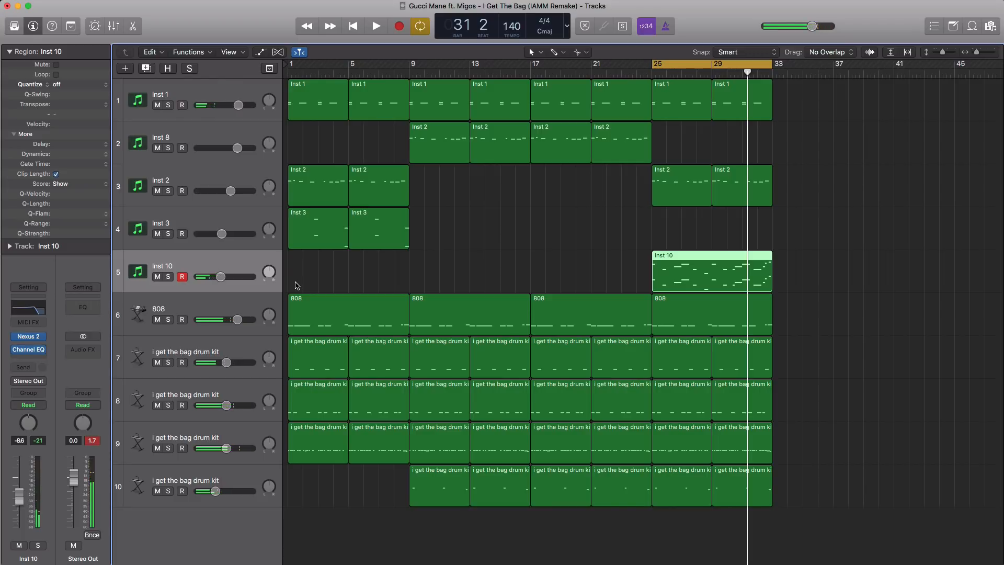
Copy all regions from bars 25 to 33 to bar 33, and all regions from bars 9 to 17 to bar 41.
drag(809, 511, 798, 123)
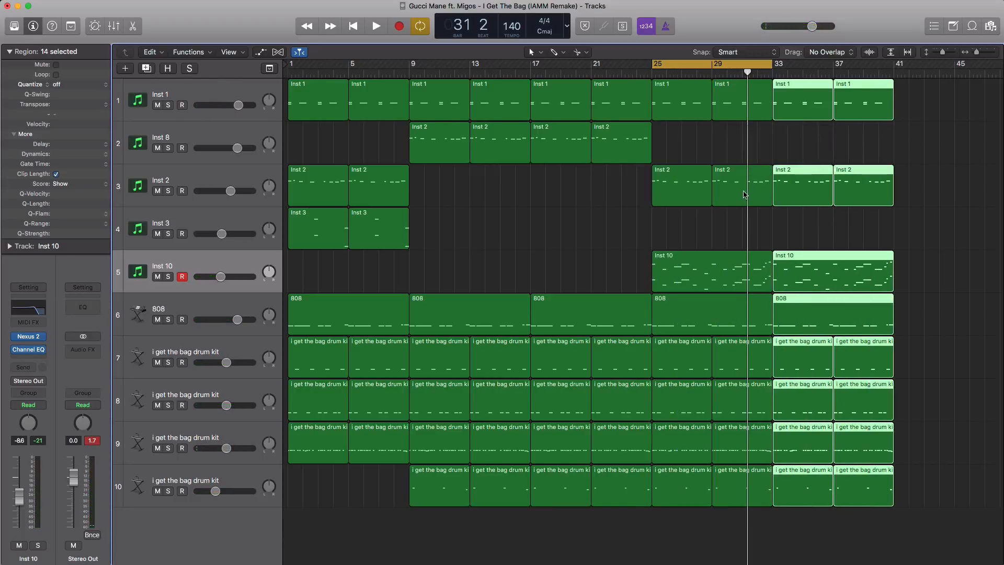
scroll(637, 315, down, 2)
drag(481, 519, 429, 112)
alt+drag(434, 112, 887, 112)
Turn off cycle mode and play the whole arrangement from bar 1 to its end.
click(725, 68)
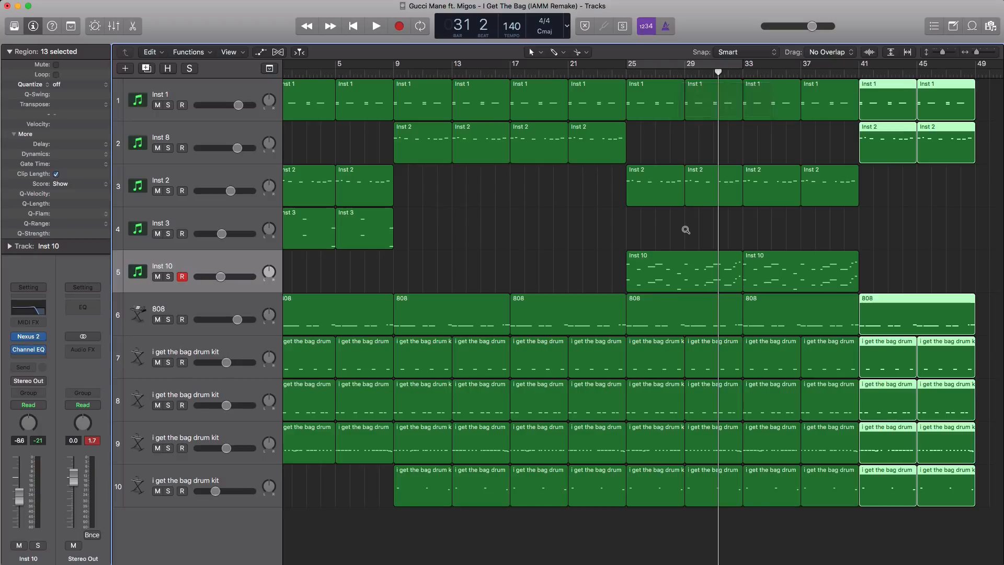
alt+scroll(686, 231, down, 4)
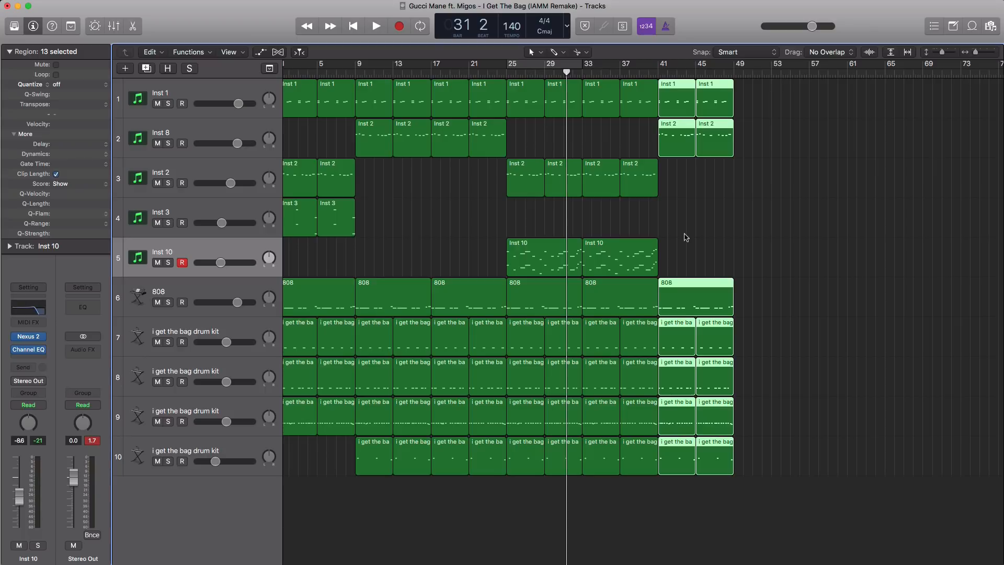
click(757, 261)
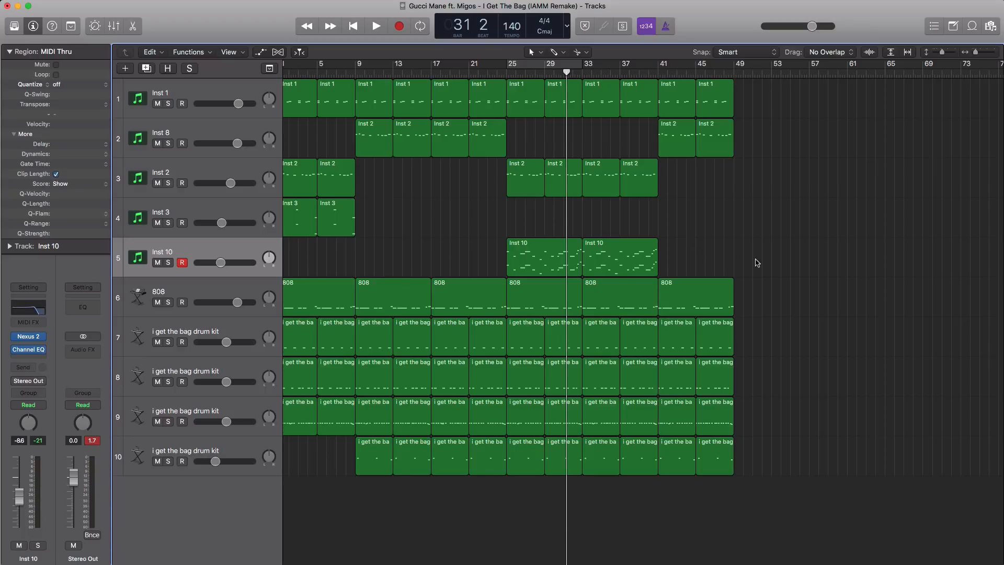
key(Return)
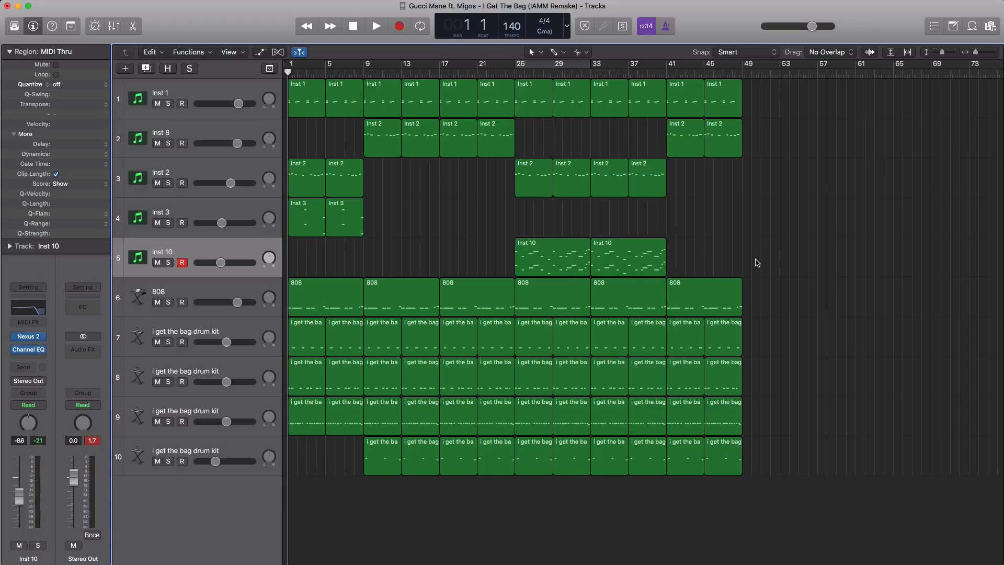
key(space)
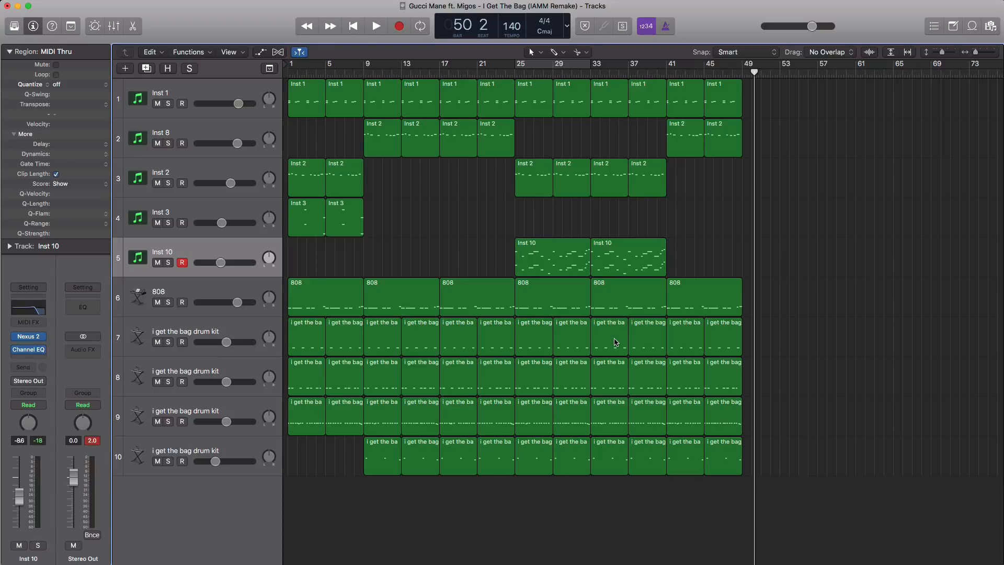
drag(814, 511, 307, 92)
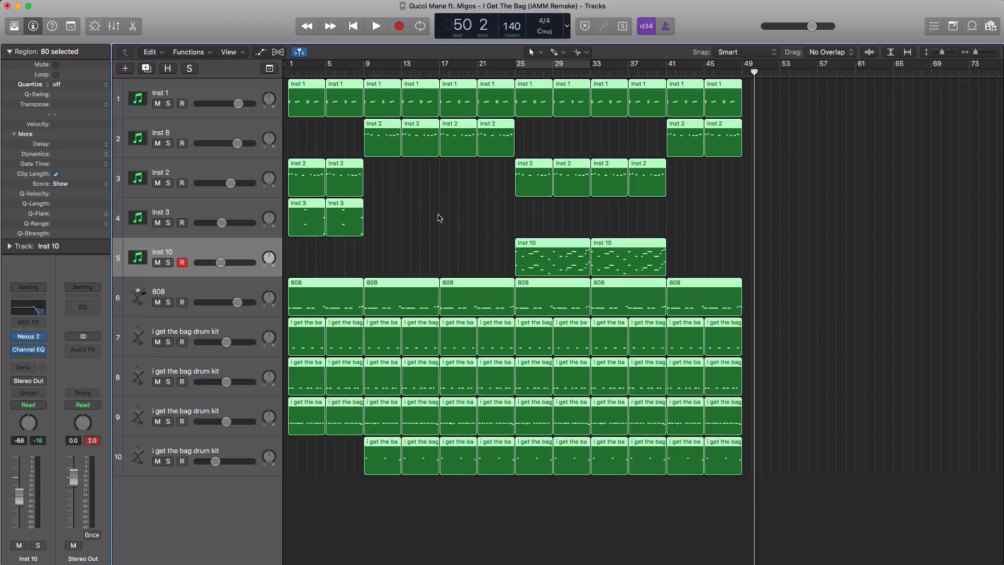
click(440, 218)
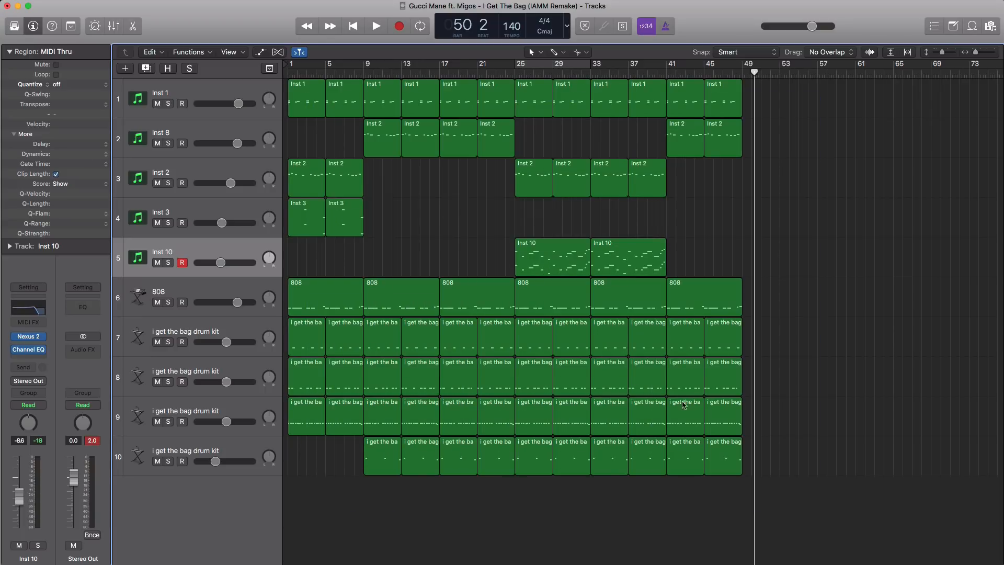
drag(798, 491, 333, 489)
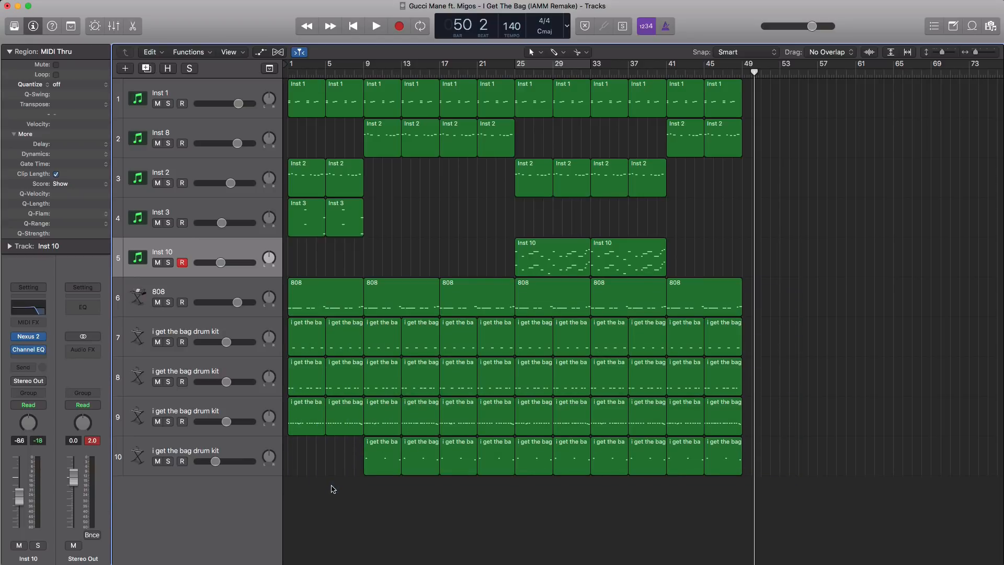